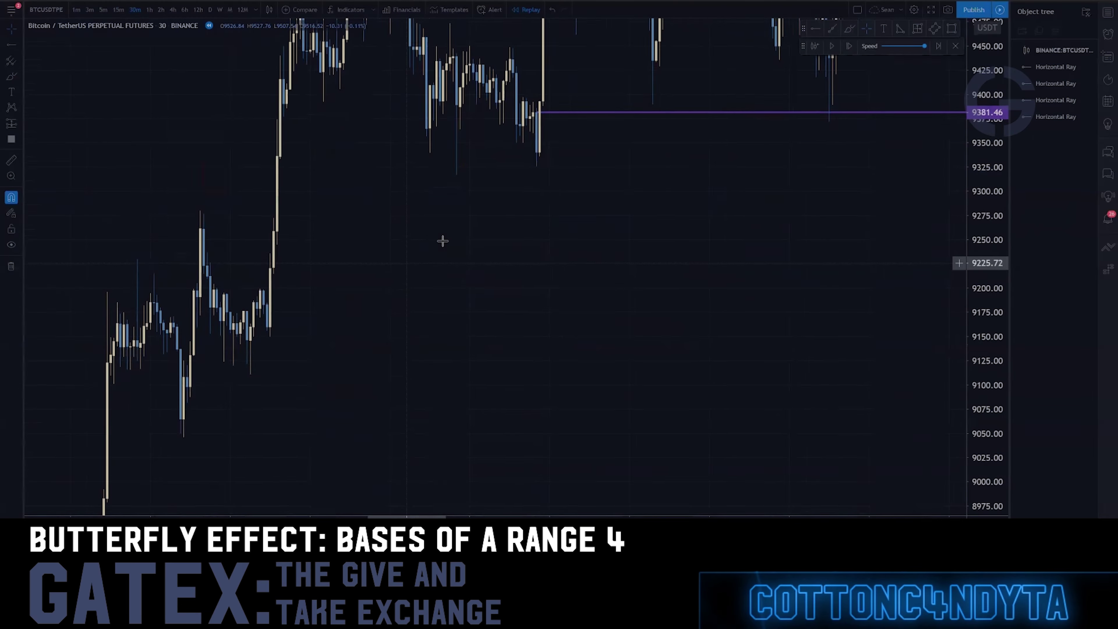
- Add a horizontal ray at the candle base before the rally and refine its anchor on the 1h and 4h charts to 9166.00
{"action": "left_click_drag", "start_coordinate": [278, 289], "coordinate": [284, 306]}
{"action": "left_click", "coordinate": [149, 10]}
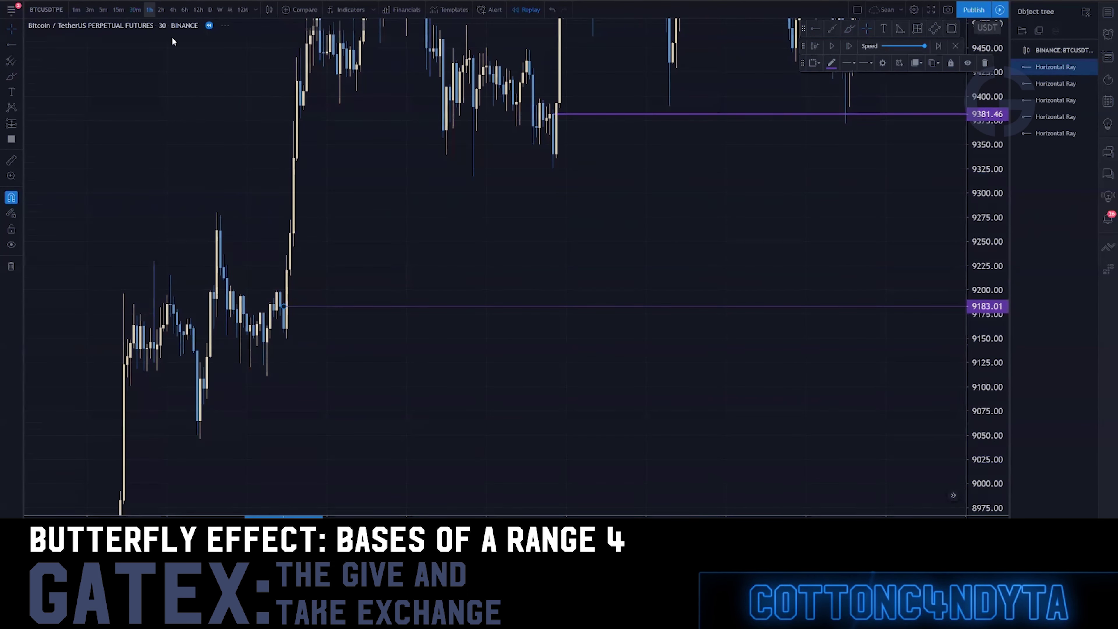
{"action": "left_click_drag", "start_coordinate": [449, 308], "coordinate": [445, 292]}
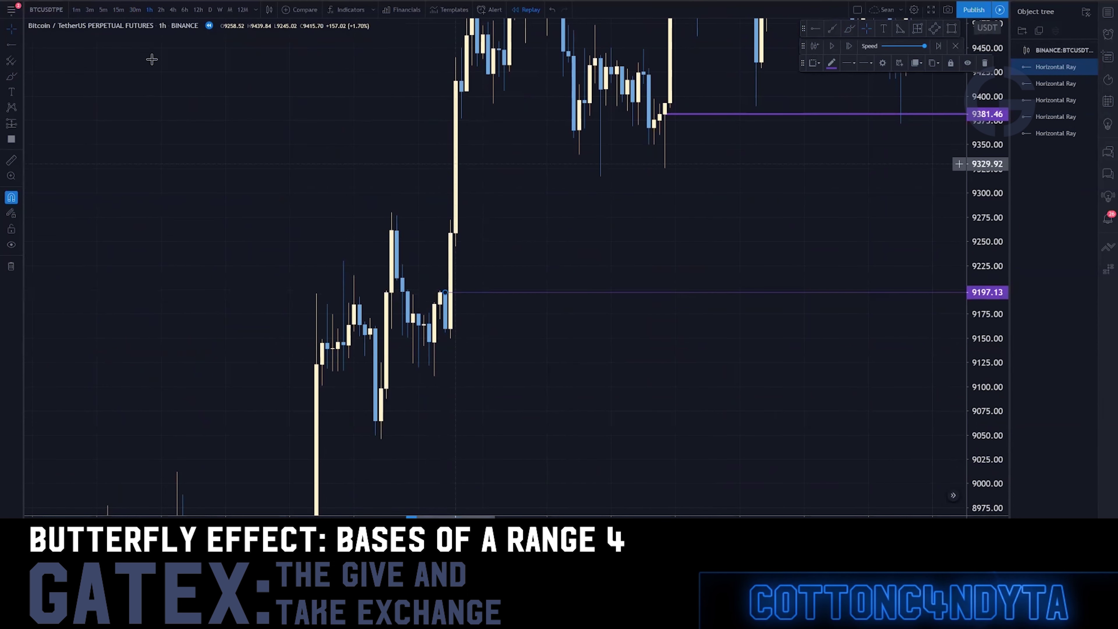
{"action": "left_click", "coordinate": [174, 10]}
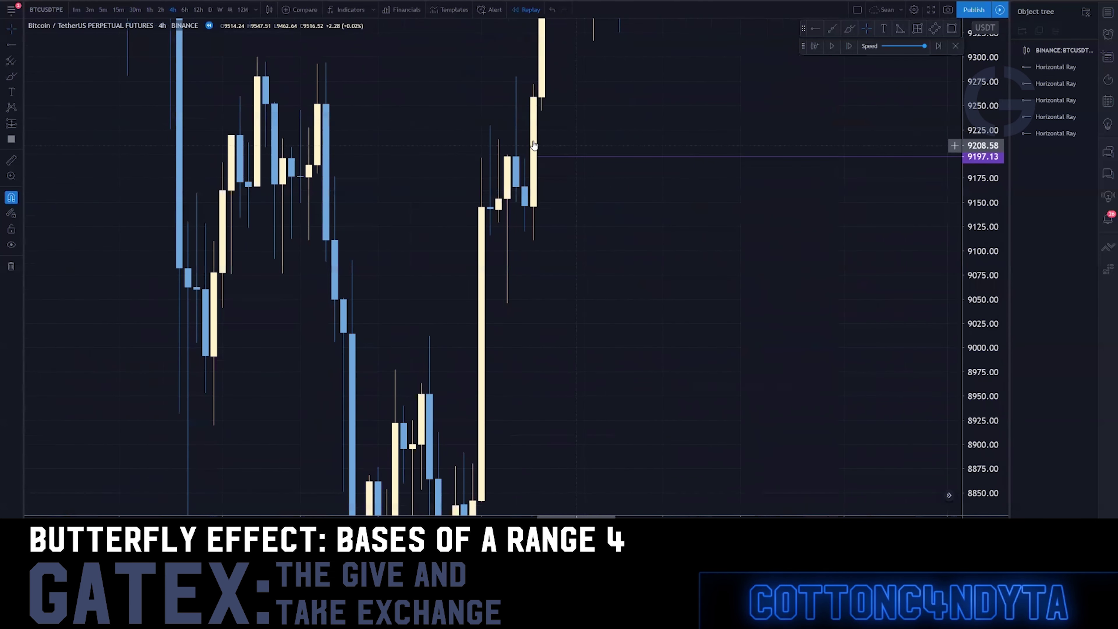
{"action": "left_click_drag", "start_coordinate": [532, 156], "coordinate": [517, 198]}
{"action": "left_click_drag", "start_coordinate": [556, 308], "coordinate": [382, 324]}
- Examine the price action around the 9381.46 and 9166.00 rays on the 30m and 1h charts
{"action": "left_click", "coordinate": [137, 18]}
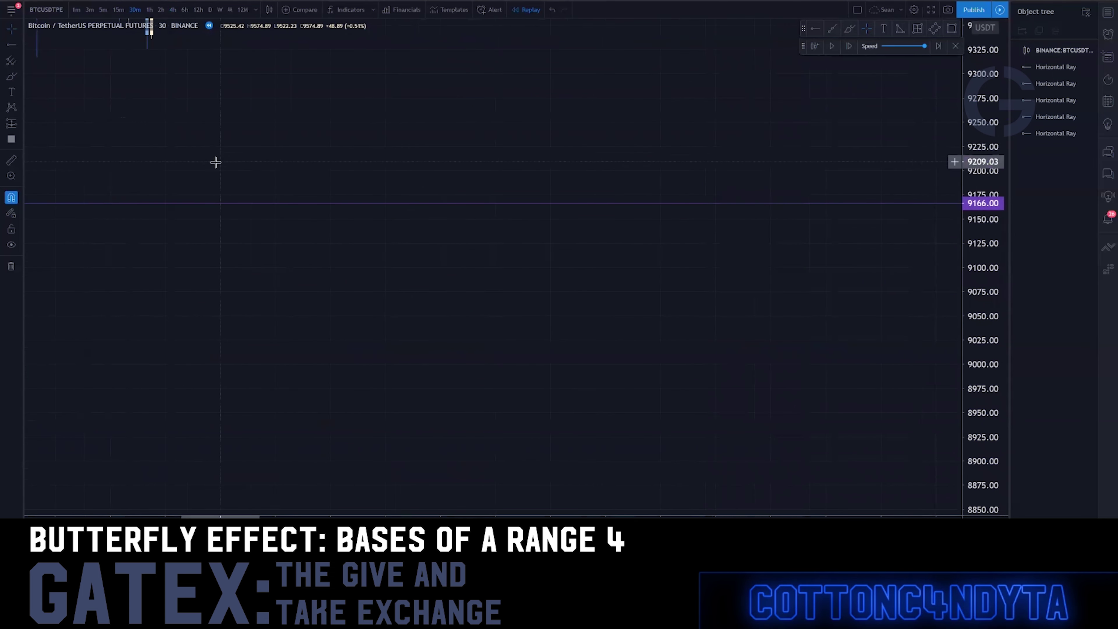
{"action": "left_click", "coordinate": [149, 9]}
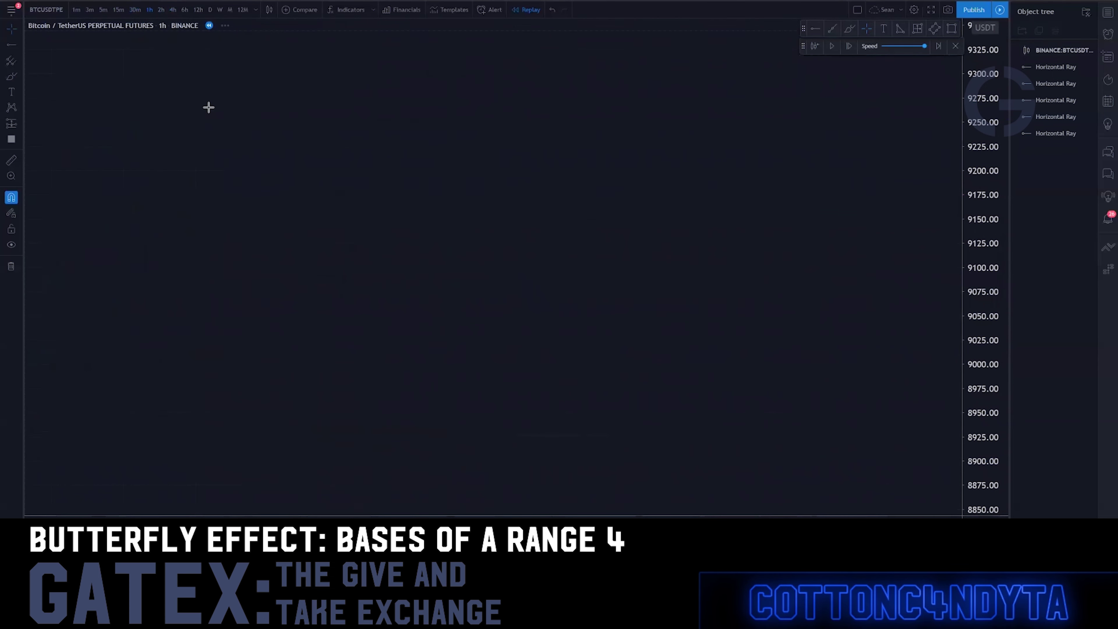
{"action": "scroll", "coordinate": [362, 260], "scroll_direction": "up", "scroll_amount": 6}
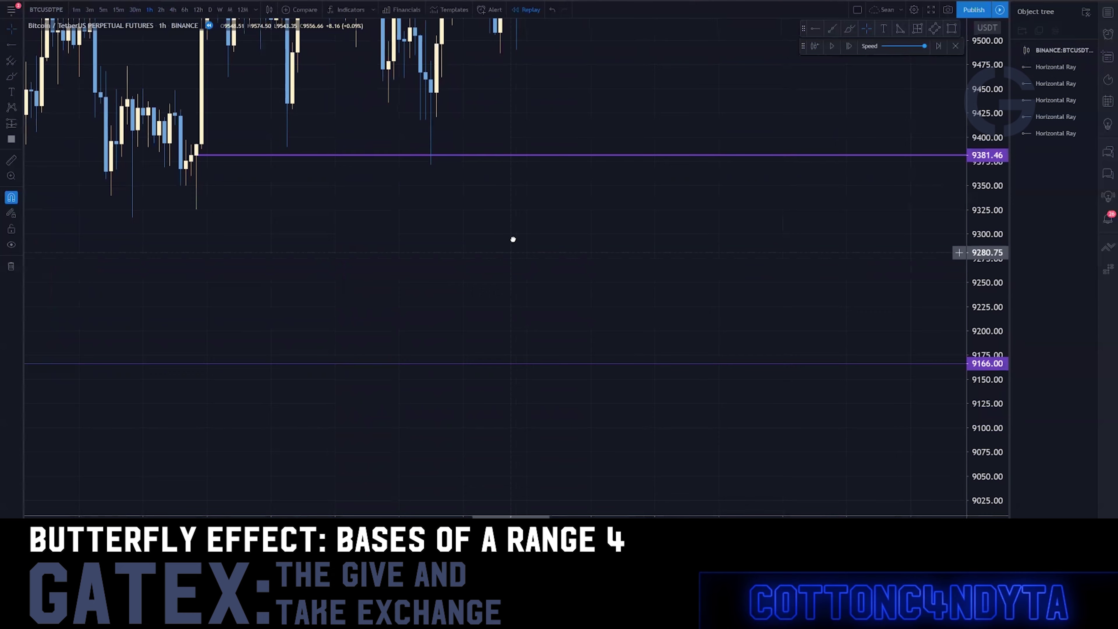
{"action": "left_click_drag", "start_coordinate": [513, 239], "coordinate": [703, 208]}
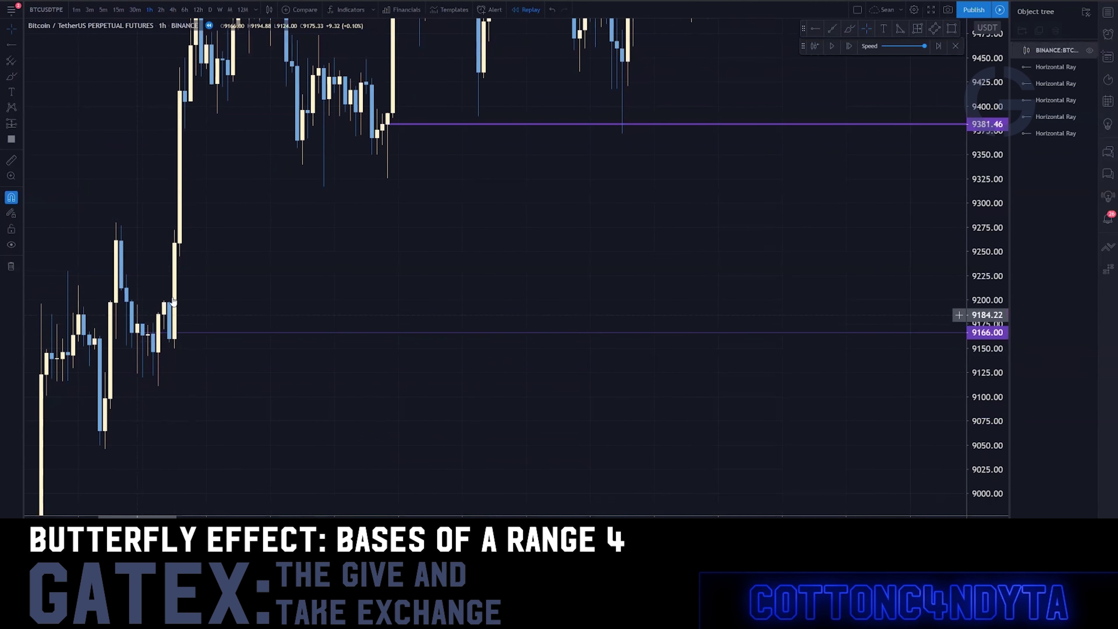
{"action": "left_click_drag", "start_coordinate": [481, 287], "coordinate": [279, 307]}
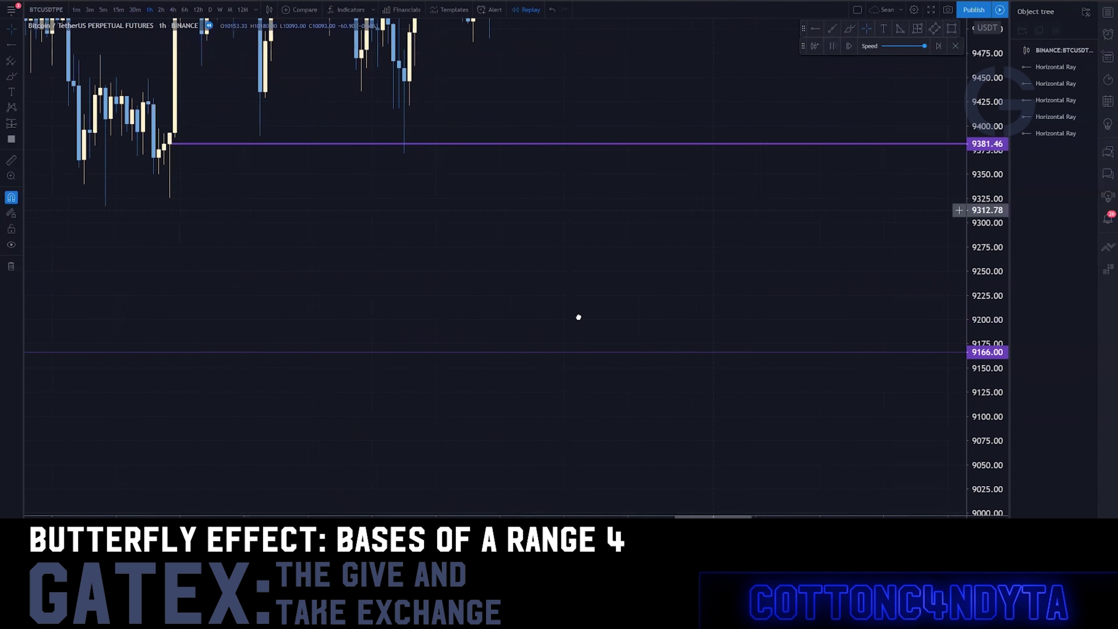
{"action": "left_click_drag", "start_coordinate": [578, 317], "coordinate": [351, 407]}
{"action": "left_click_drag", "start_coordinate": [481, 90], "coordinate": [295, 250]}
{"action": "left_click_drag", "start_coordinate": [224, 292], "coordinate": [471, 83]}
{"action": "left_click_drag", "start_coordinate": [176, 254], "coordinate": [541, 214]}
{"action": "left_click_drag", "start_coordinate": [340, 255], "coordinate": [660, 223]}
{"action": "left_click_drag", "start_coordinate": [530, 238], "coordinate": [208, 376]}
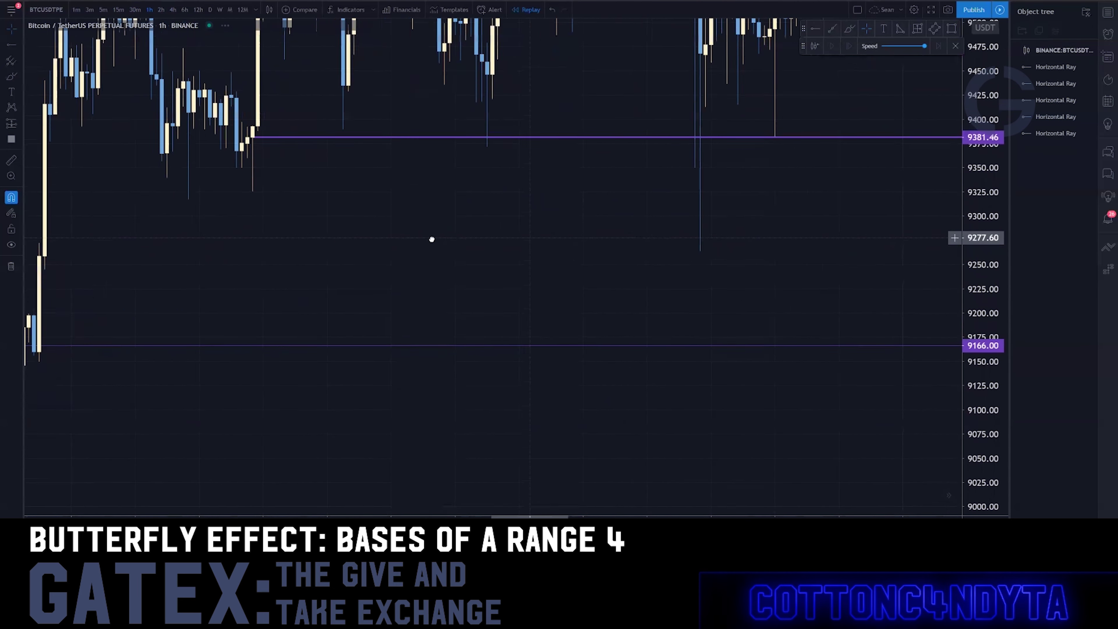
{"action": "left_click_drag", "start_coordinate": [638, 172], "coordinate": [430, 325]}
{"action": "left_click_drag", "start_coordinate": [108, 348], "coordinate": [645, 137]}
{"action": "left_click_drag", "start_coordinate": [214, 299], "coordinate": [246, 278]}
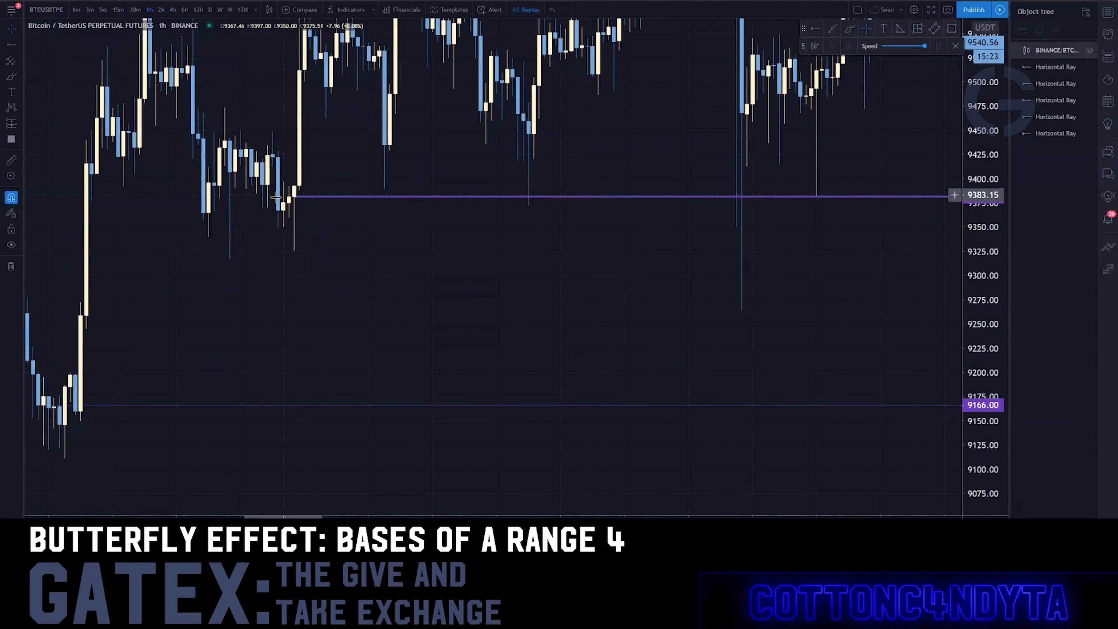
- Lower the 9381.46 horizontal ray to the wick low at 9326.01, and re-anchor it on the 4h chart to the wick high at 9280.00
{"action": "left_click", "coordinate": [294, 198]}
{"action": "left_click_drag", "start_coordinate": [294, 198], "coordinate": [294, 248]}
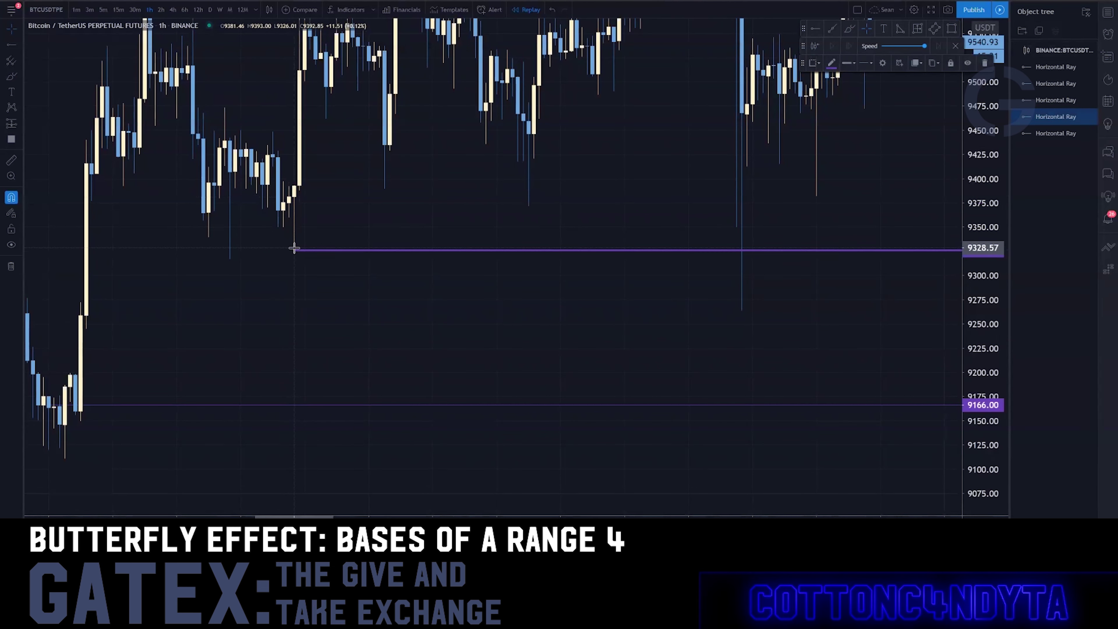
{"action": "left_click_drag", "start_coordinate": [233, 311], "coordinate": [633, 258]}
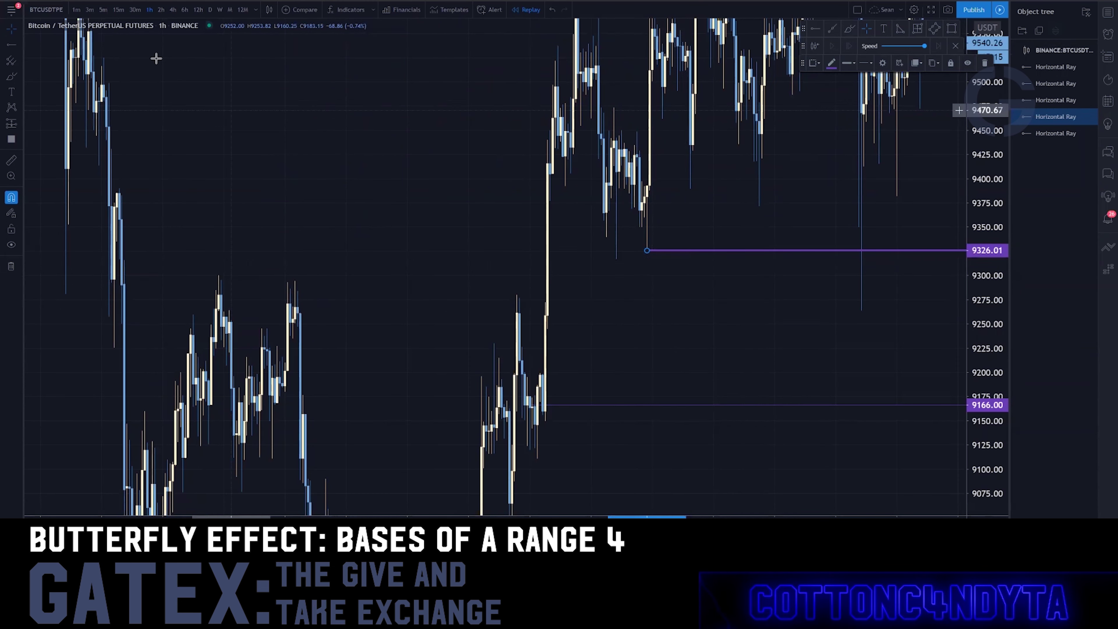
{"action": "left_click", "coordinate": [172, 10]}
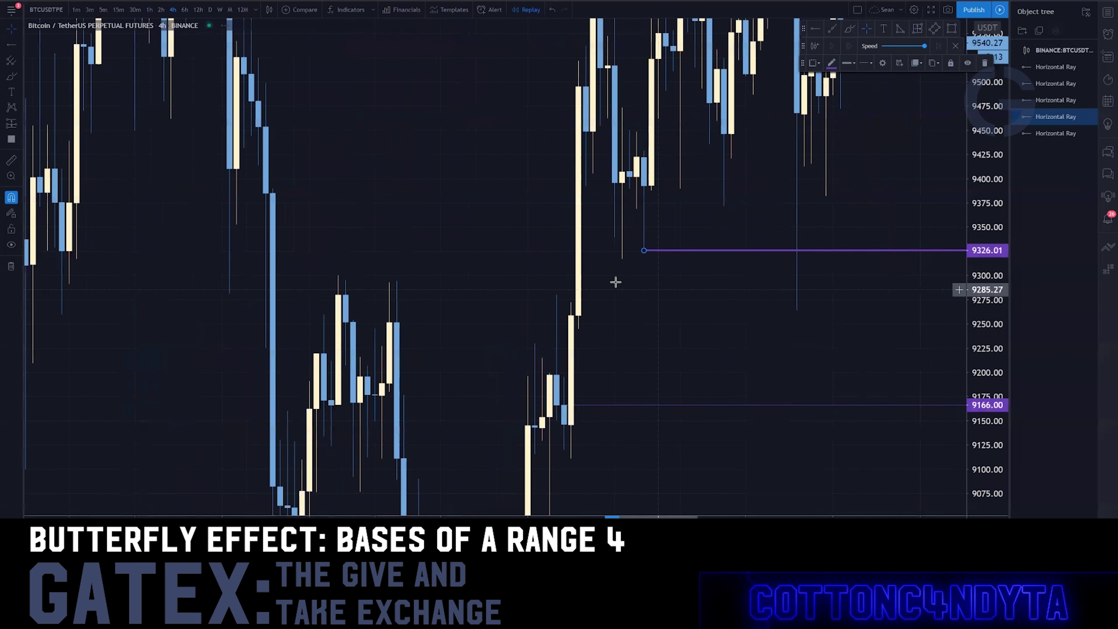
{"action": "left_click_drag", "start_coordinate": [634, 207], "coordinate": [511, 264]}
{"action": "left_click", "coordinate": [617, 292]}
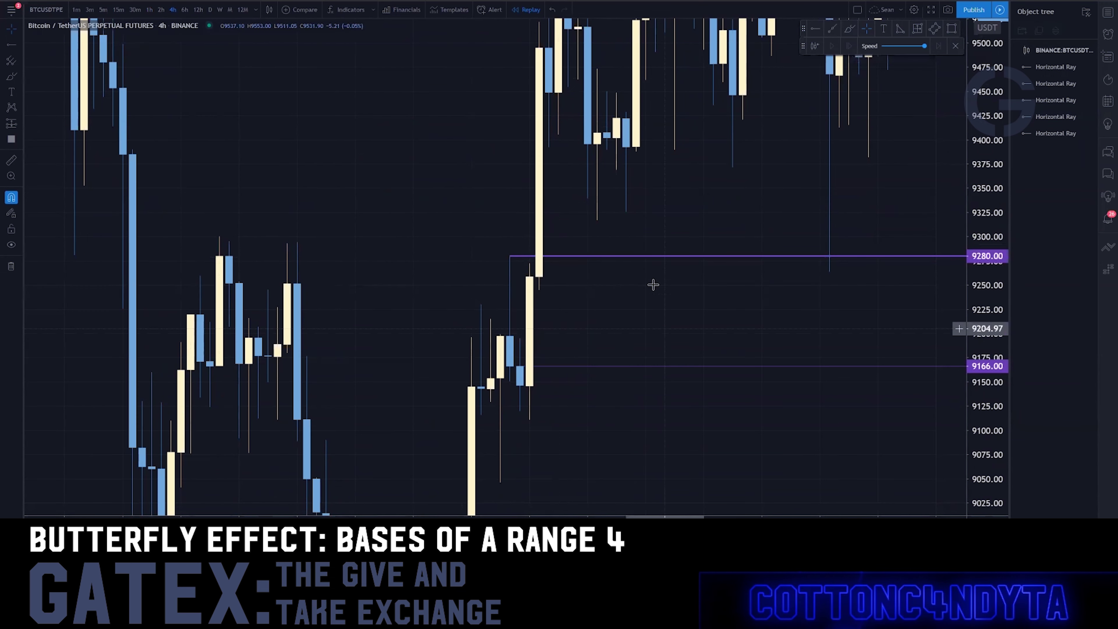
- Re-anchor the 9280.00 horizontal ray to the earlier swing high at 9295.00, and adjust it on the 12h chart to 9294.44
{"action": "left_click_drag", "start_coordinate": [634, 287], "coordinate": [449, 271]}
{"action": "left_click_drag", "start_coordinate": [977, 178], "coordinate": [944, 370]}
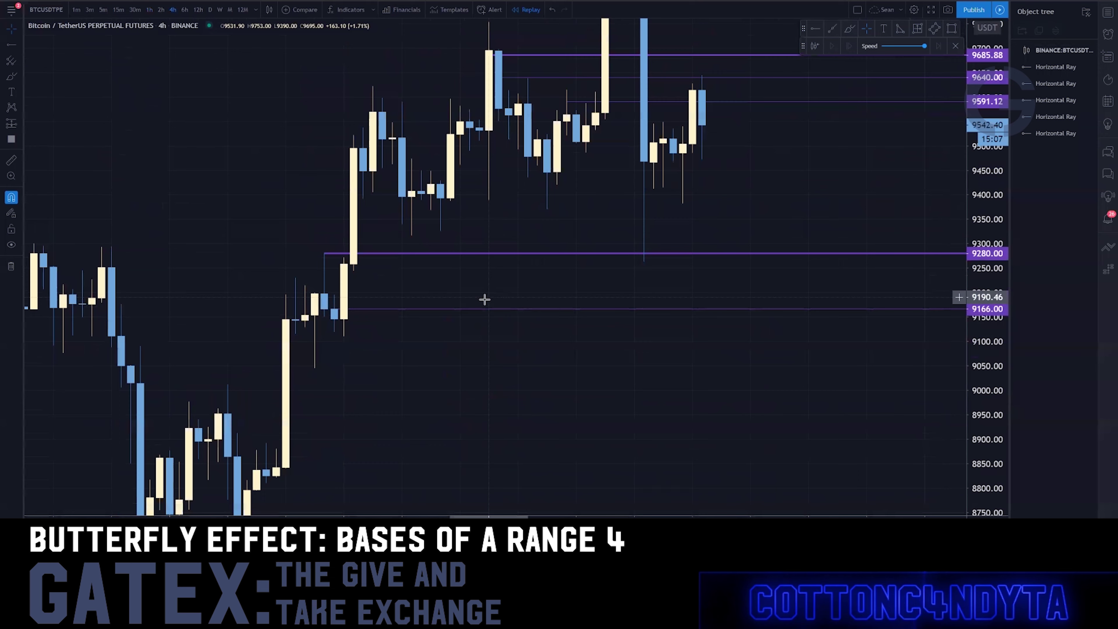
{"action": "left_click_drag", "start_coordinate": [473, 365], "coordinate": [459, 391]}
{"action": "left_click_drag", "start_coordinate": [268, 277], "coordinate": [211, 285]}
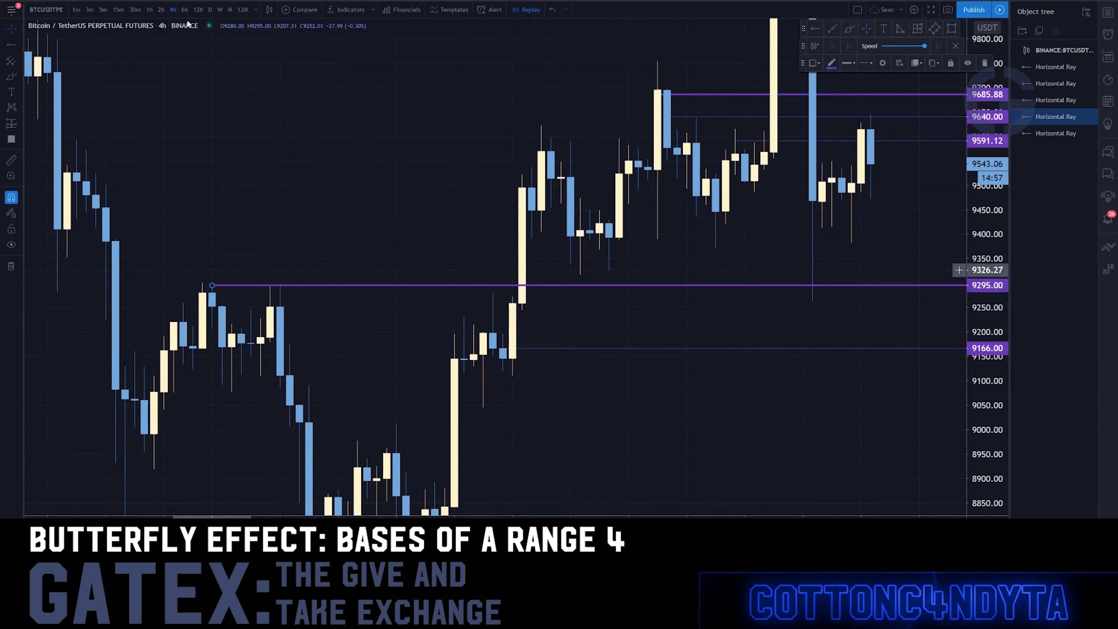
{"action": "left_click", "coordinate": [197, 9]}
{"action": "left_click_drag", "start_coordinate": [642, 263], "coordinate": [477, 280]}
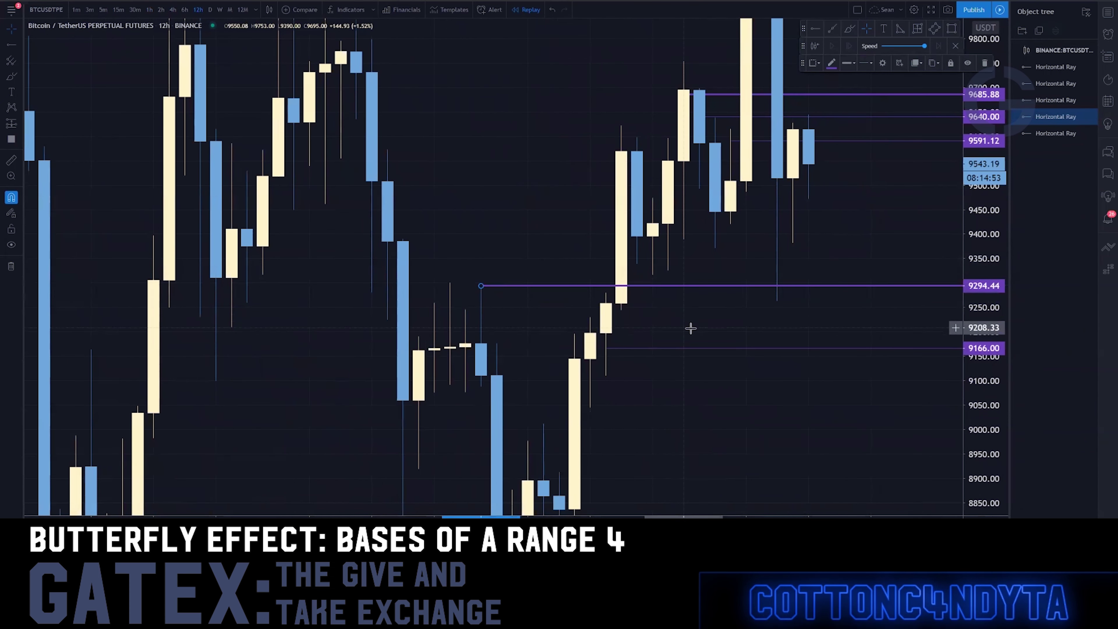
{"action": "scroll", "coordinate": [546, 325], "scroll_direction": "up", "scroll_amount": 3}
{"action": "left_click_drag", "start_coordinate": [510, 322], "coordinate": [327, 207]}
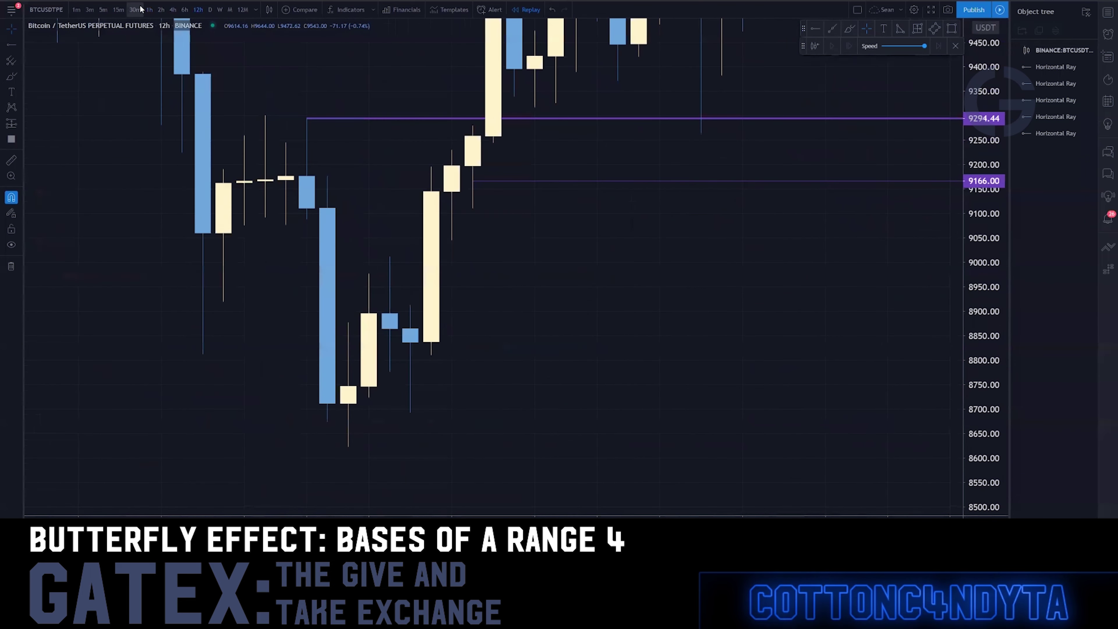
- Refine the 9294.44 horizontal ray's anchor before the sell-off to 9284.00 on the 1h chart and to 9271.18 on the 30m chart
{"action": "left_click", "coordinate": [173, 9]}
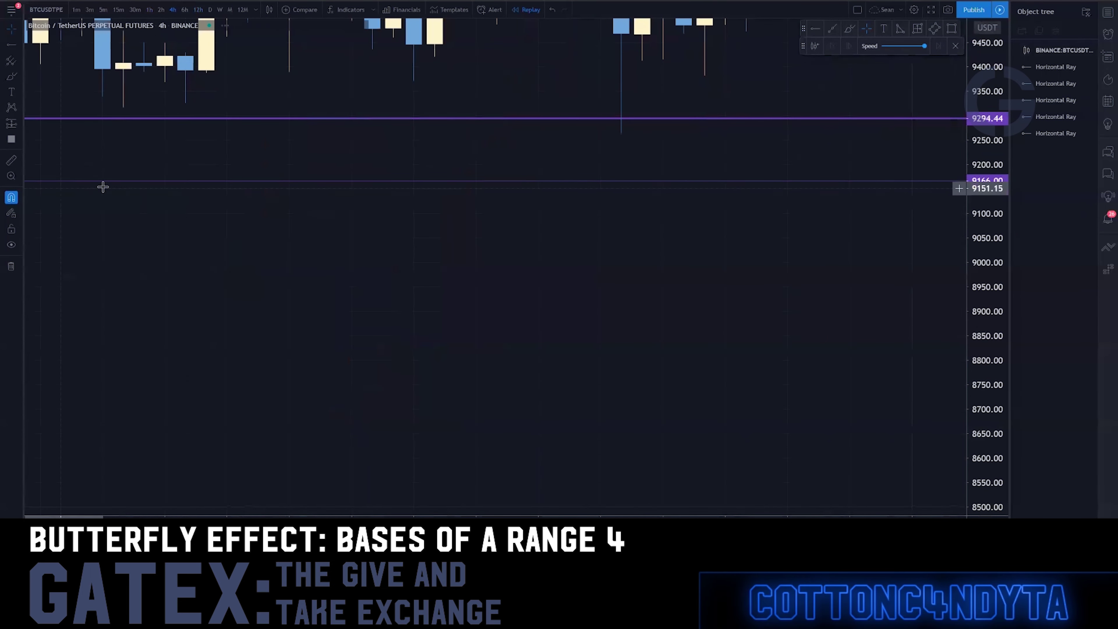
{"action": "left_click_drag", "start_coordinate": [102, 187], "coordinate": [706, 357]}
{"action": "left_click_drag", "start_coordinate": [205, 325], "coordinate": [202, 276]}
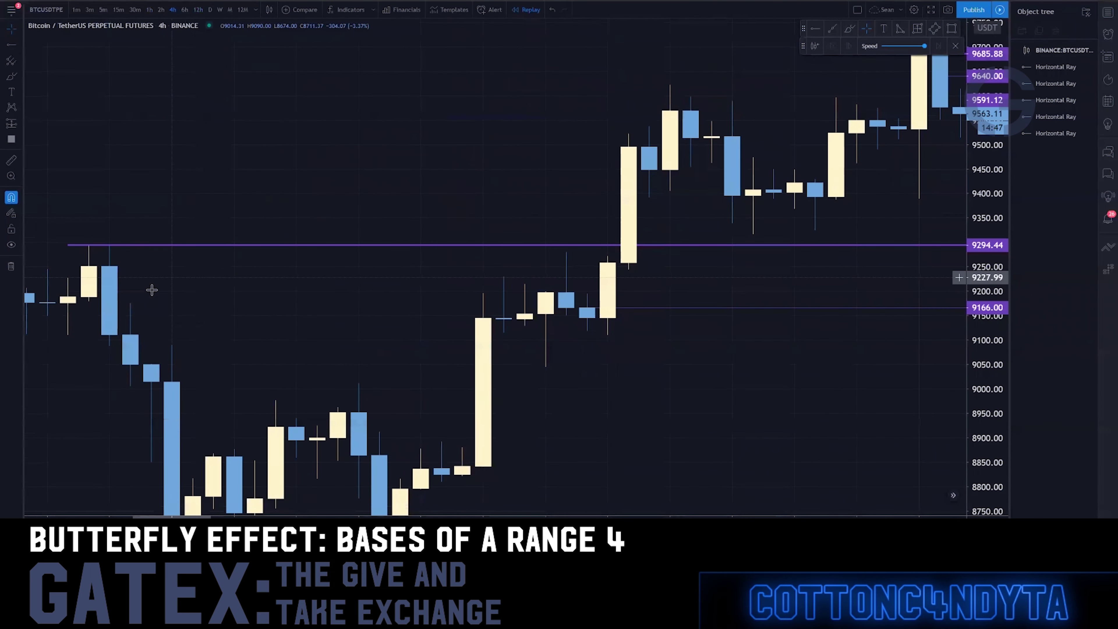
{"action": "left_click_drag", "start_coordinate": [590, 281], "coordinate": [673, 252]}
{"action": "left_click", "coordinate": [150, 10]}
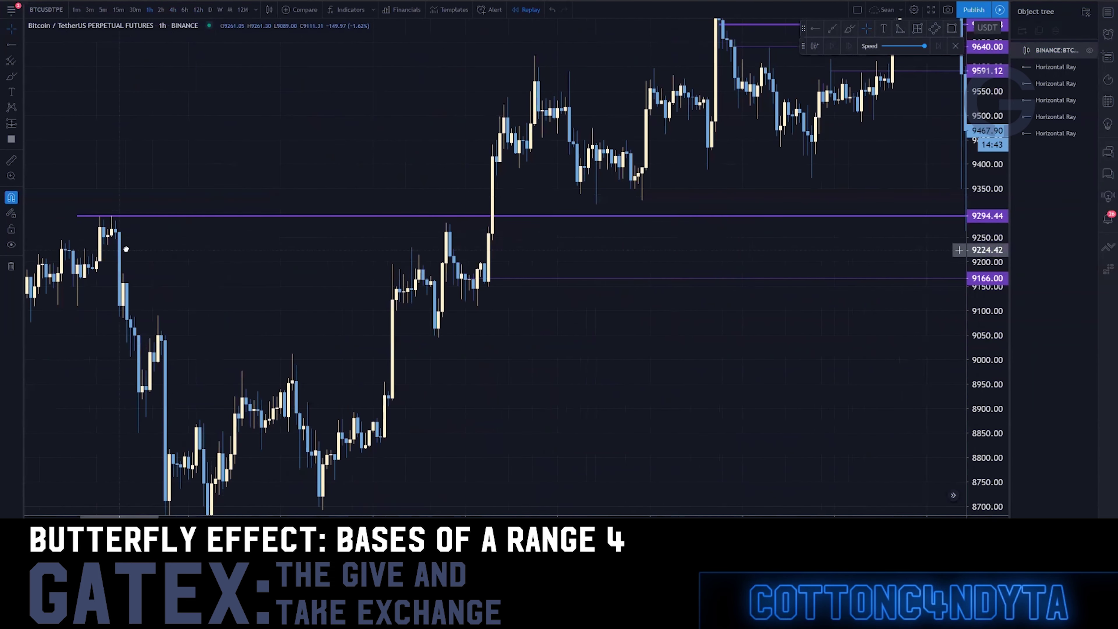
{"action": "left_click_drag", "start_coordinate": [126, 249], "coordinate": [276, 241]}
{"action": "left_click_drag", "start_coordinate": [227, 207], "coordinate": [264, 212]}
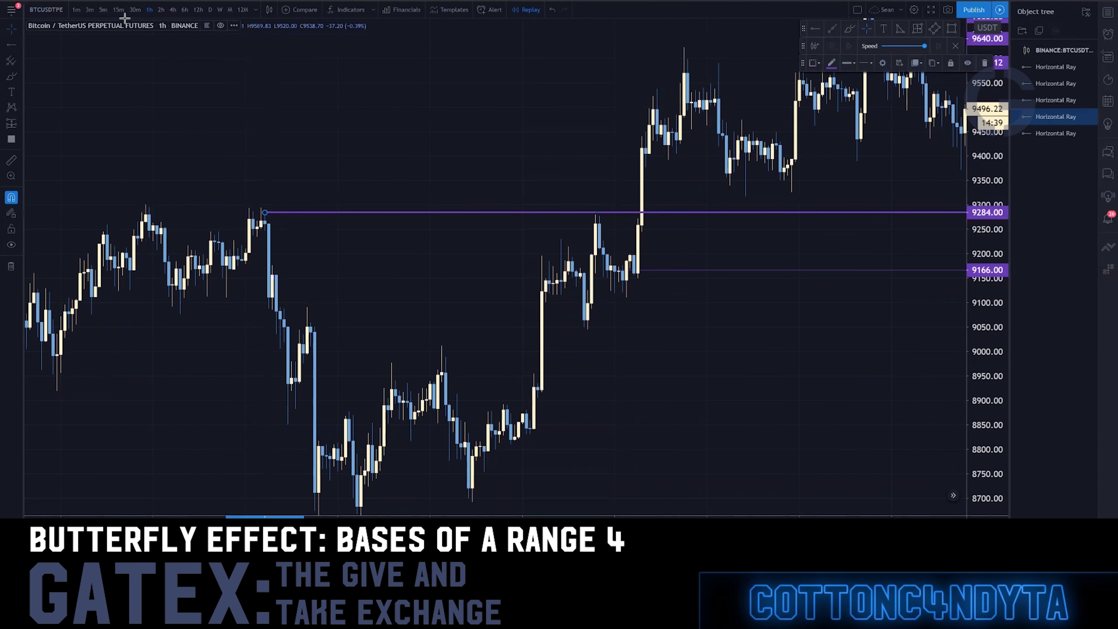
{"action": "left_click", "coordinate": [135, 10]}
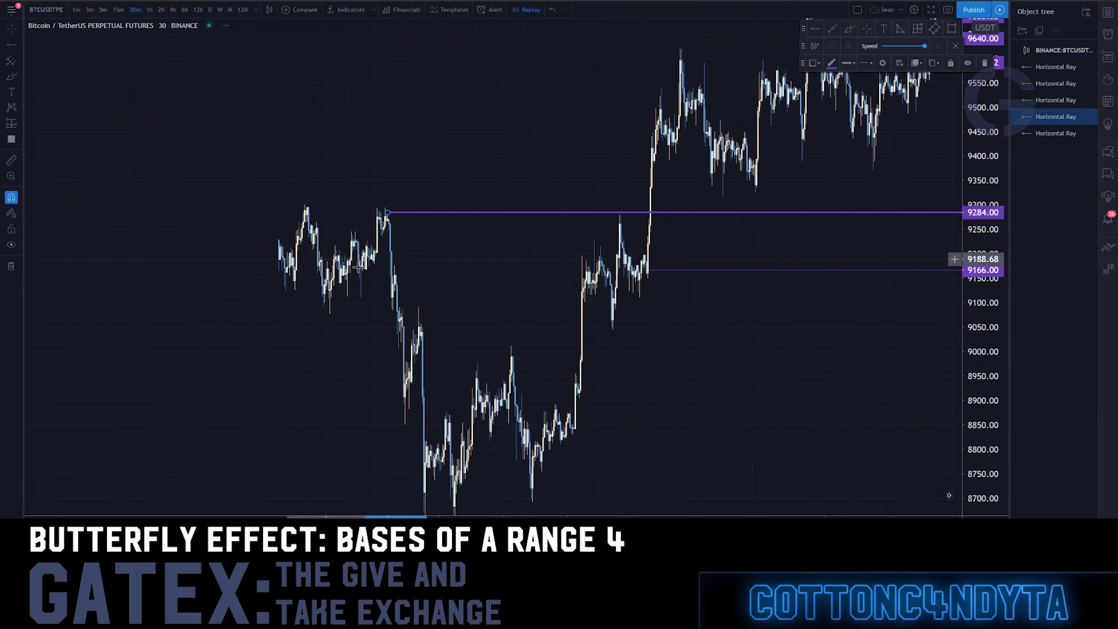
{"action": "scroll", "coordinate": [433, 268], "scroll_direction": "up", "scroll_amount": 10}
{"action": "left_click_drag", "start_coordinate": [163, 282], "coordinate": [551, 329]}
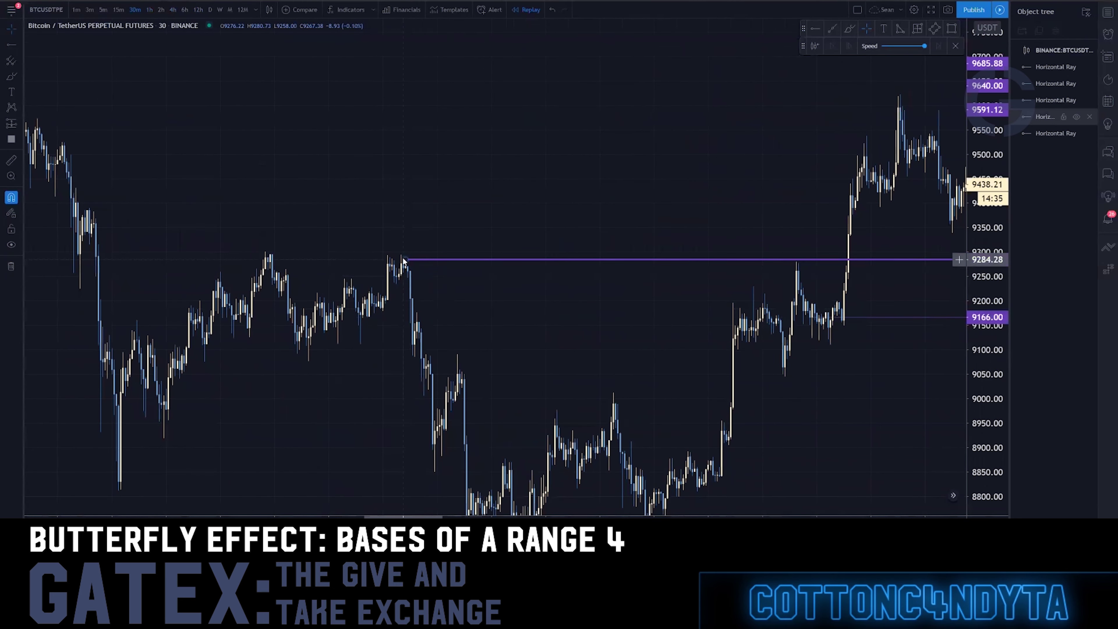
{"action": "left_click_drag", "start_coordinate": [409, 264], "coordinate": [405, 265]}
- Review the 9271.18 and 9166.00 rays against the surrounding price structure on the 30m, 15m and 12h charts
{"action": "left_click_drag", "start_coordinate": [633, 132], "coordinate": [200, 109]}
{"action": "left_click_drag", "start_coordinate": [850, 354], "coordinate": [392, 335]}
{"action": "left_click_drag", "start_coordinate": [308, 388], "coordinate": [810, 325]}
{"action": "left_click_drag", "start_coordinate": [369, 250], "coordinate": [740, 246]}
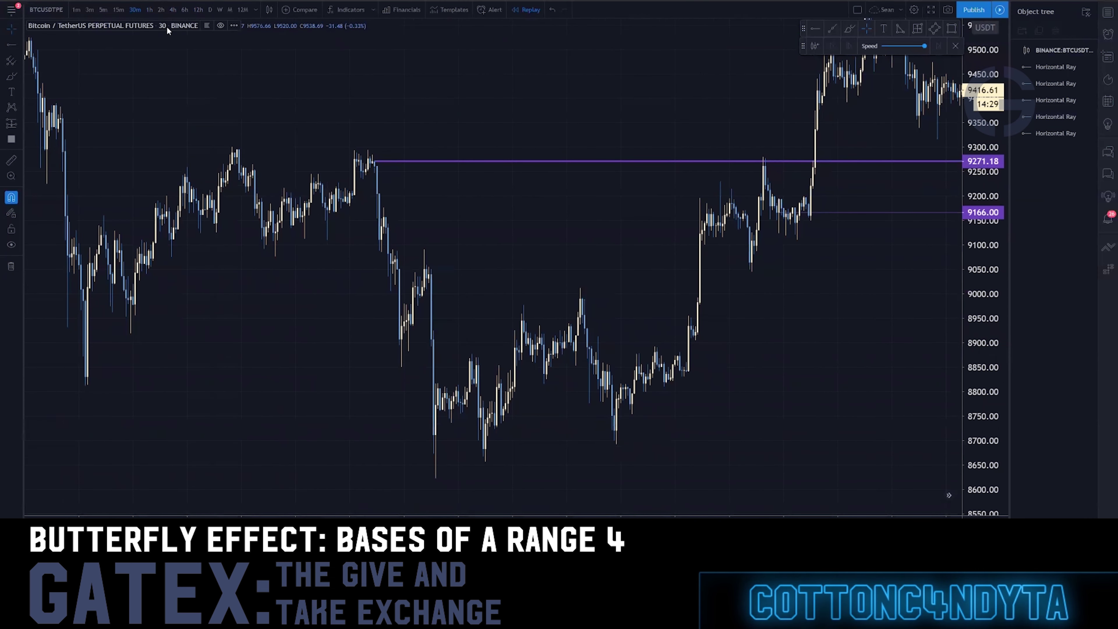
{"action": "left_click", "coordinate": [117, 9]}
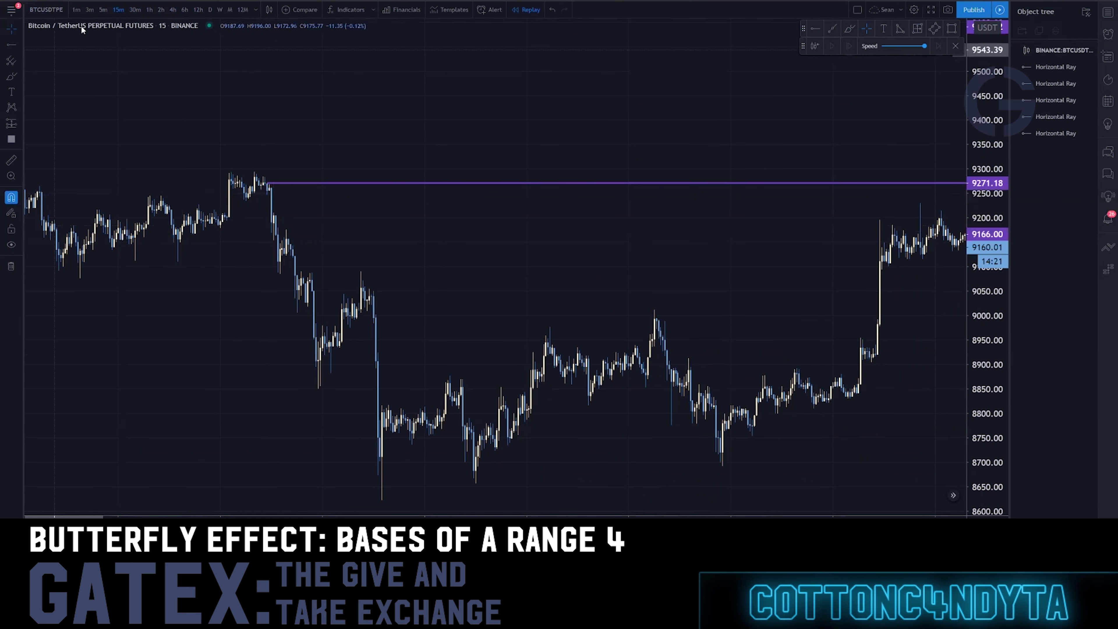
{"action": "left_click", "coordinate": [199, 9]}
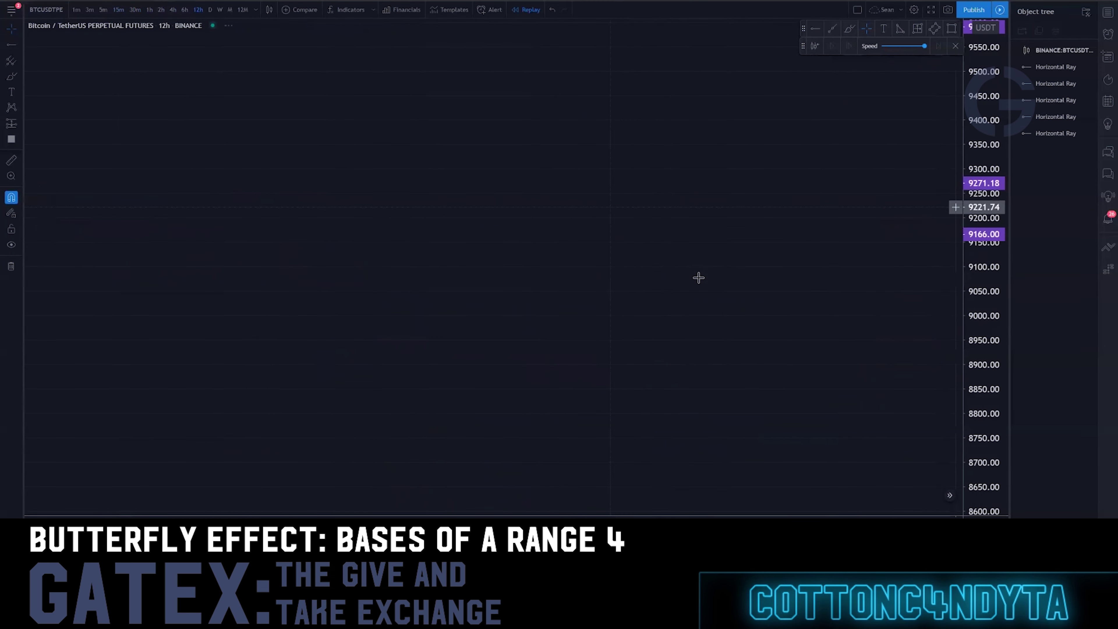
{"action": "left_click_drag", "start_coordinate": [530, 213], "coordinate": [263, 200]}
{"action": "scroll", "coordinate": [528, 231], "scroll_direction": "up", "scroll_amount": 6}
{"action": "left_click_drag", "start_coordinate": [506, 234], "coordinate": [667, 398]}
{"action": "left_click_drag", "start_coordinate": [751, 184], "coordinate": [564, 245]}
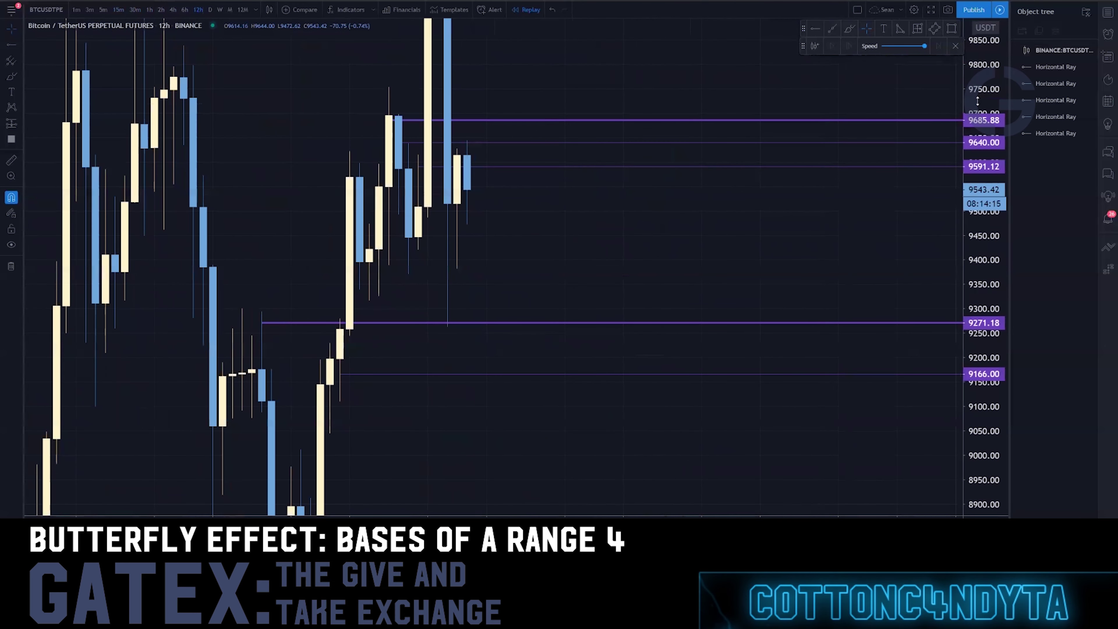
{"action": "left_click_drag", "start_coordinate": [975, 100], "coordinate": [975, 348]}
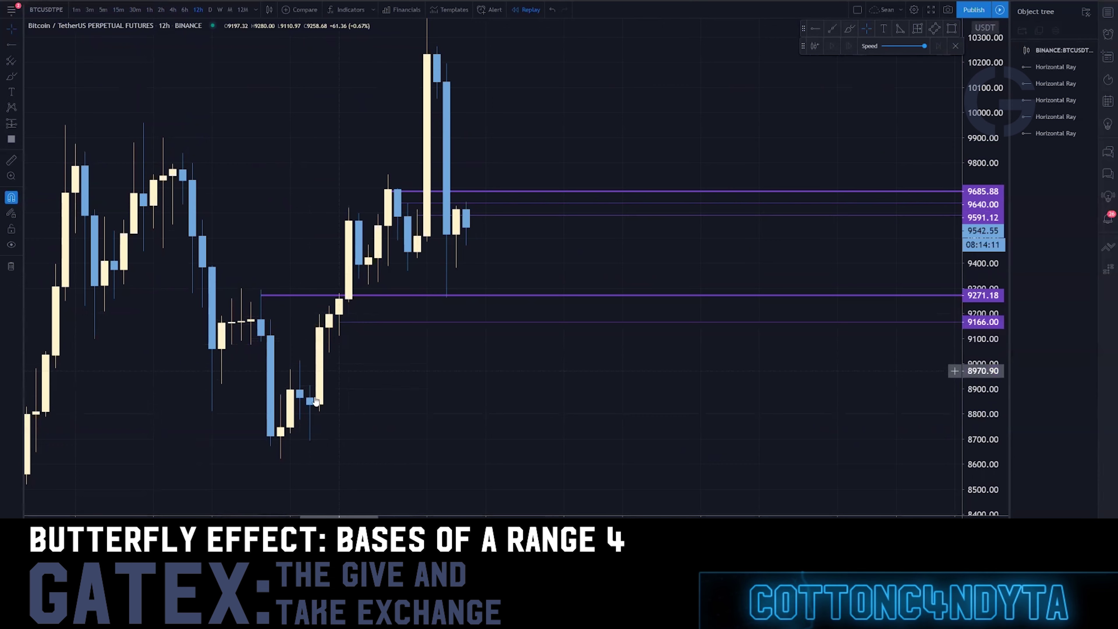
{"action": "left_click_drag", "start_coordinate": [539, 141], "coordinate": [470, 208]}
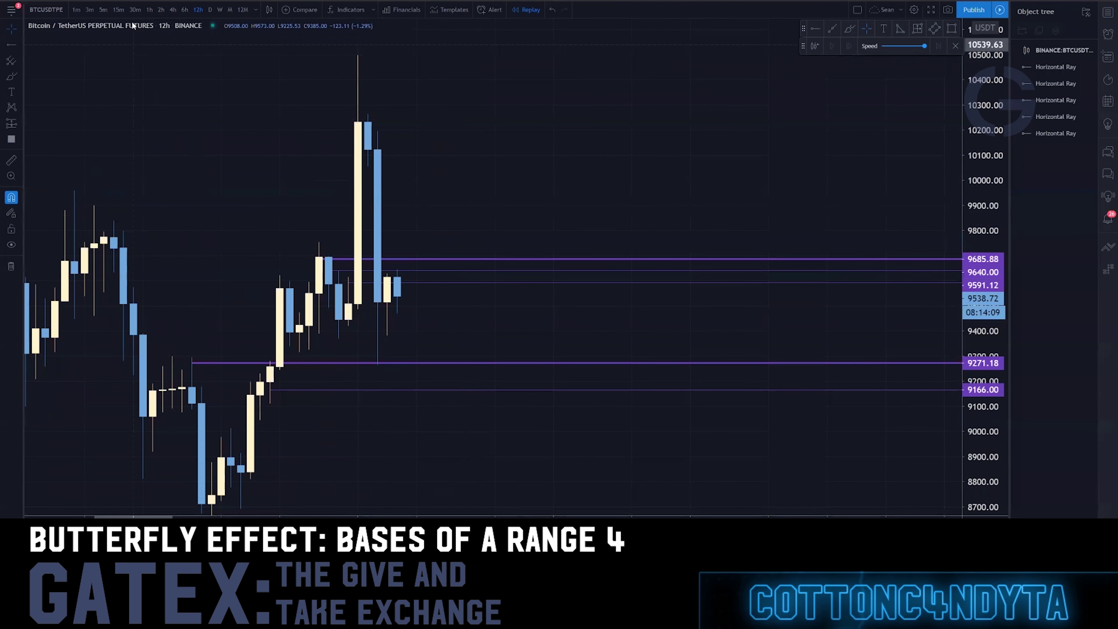
- On the 30m chart, draw a descending ray from the swing high at 9755.27 and move its second point to 9582.99
{"action": "left_click", "coordinate": [132, 12]}
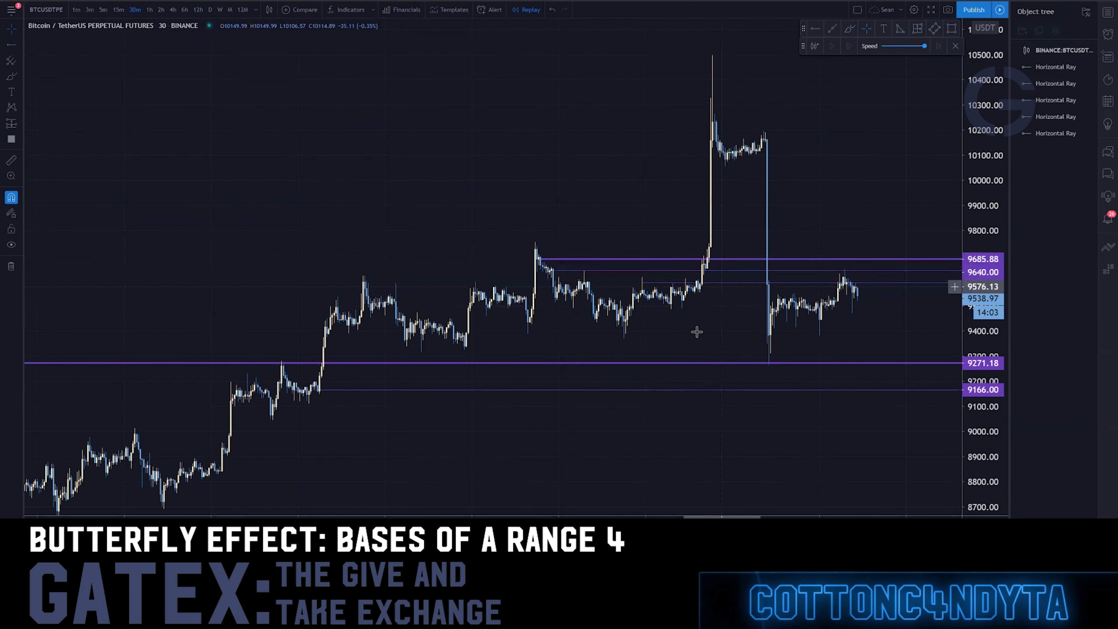
{"action": "left_click", "coordinate": [830, 32]}
{"action": "left_click", "coordinate": [533, 242]}
{"action": "left_click", "coordinate": [574, 269]}
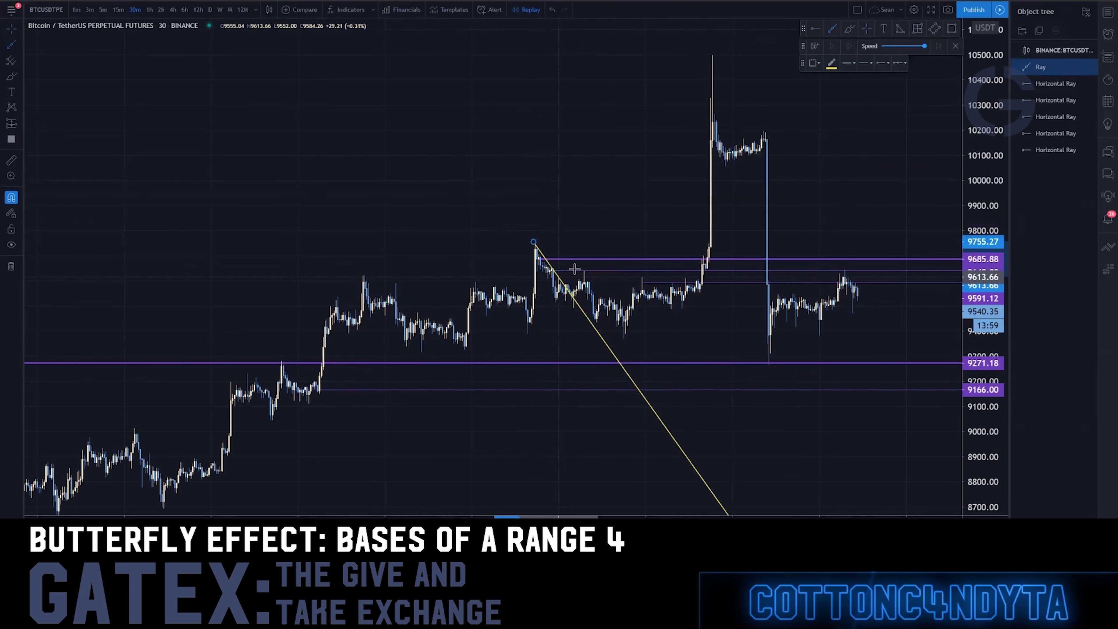
{"action": "left_click", "coordinate": [583, 269]}
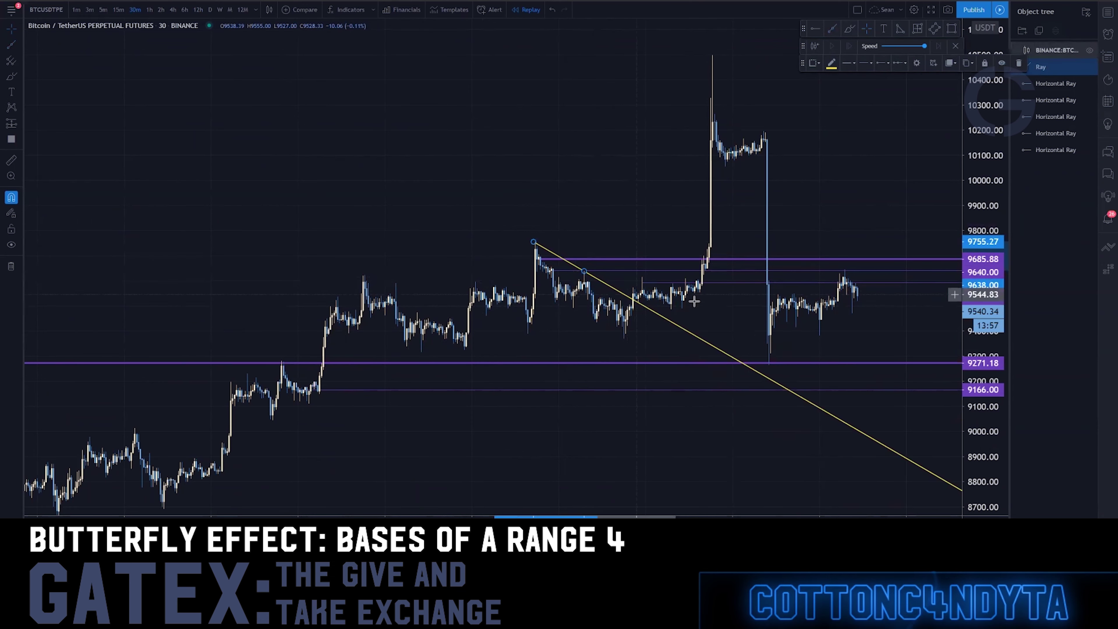
{"action": "left_click_drag", "start_coordinate": [584, 272], "coordinate": [686, 285]}
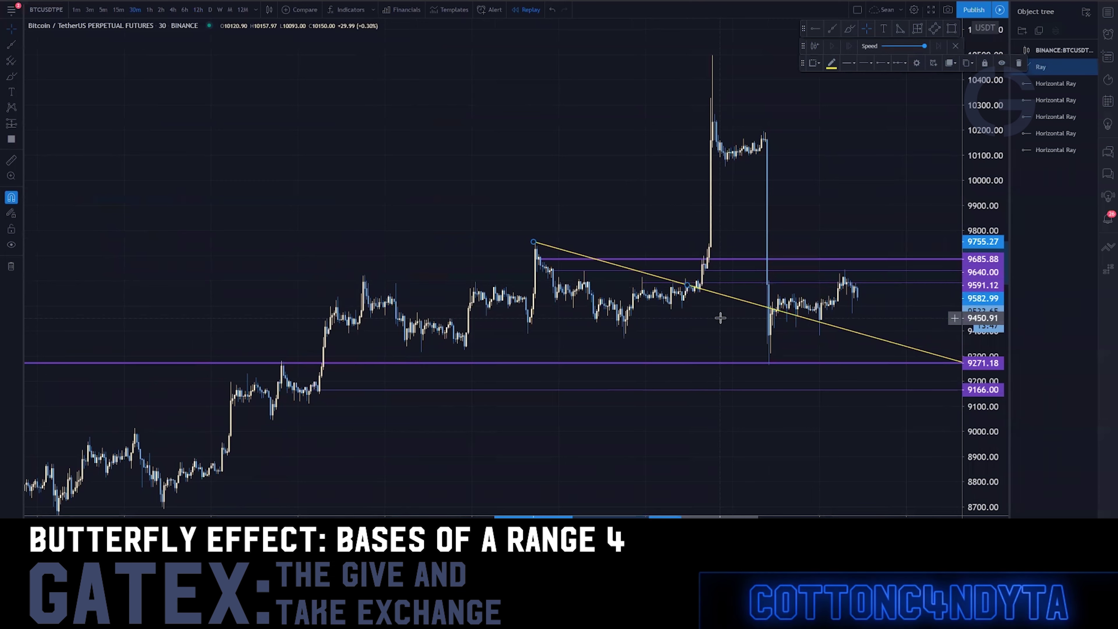
- Draw a triangle over the consolidation with corners at 9774.40, 9390.00 and 9397.00
{"action": "left_click", "coordinate": [898, 31]}
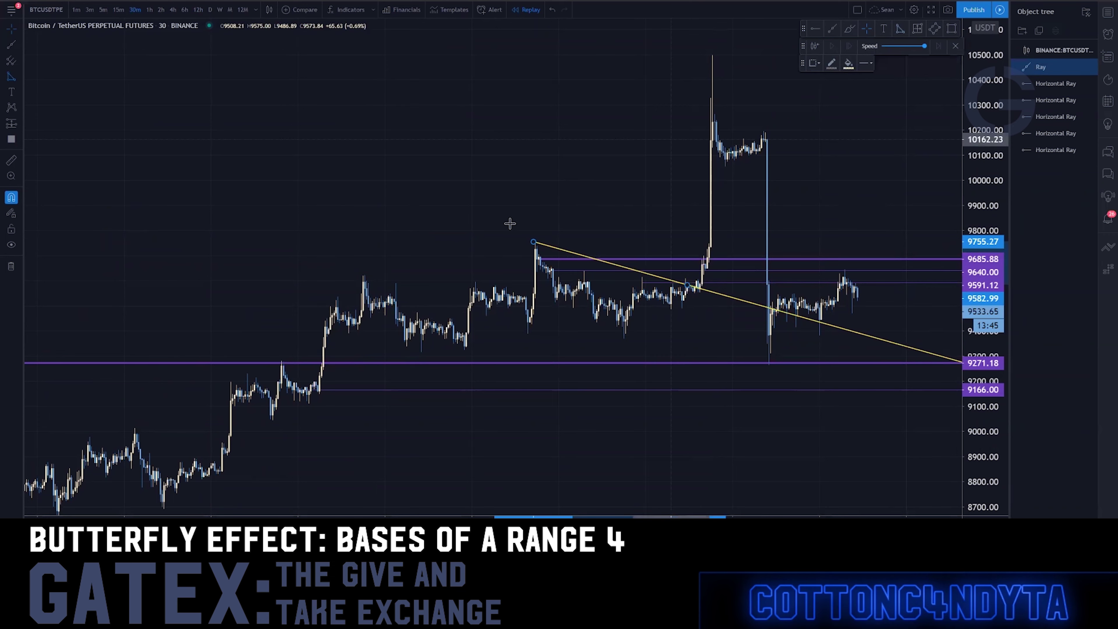
{"action": "left_click", "coordinate": [533, 240]}
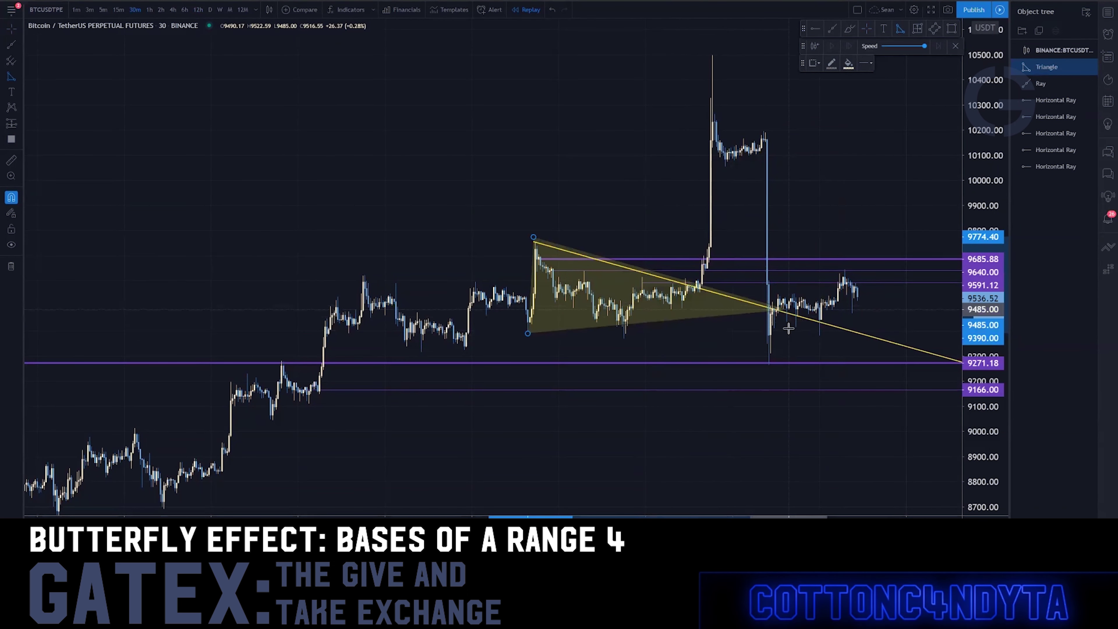
{"action": "left_click", "coordinate": [841, 331]}
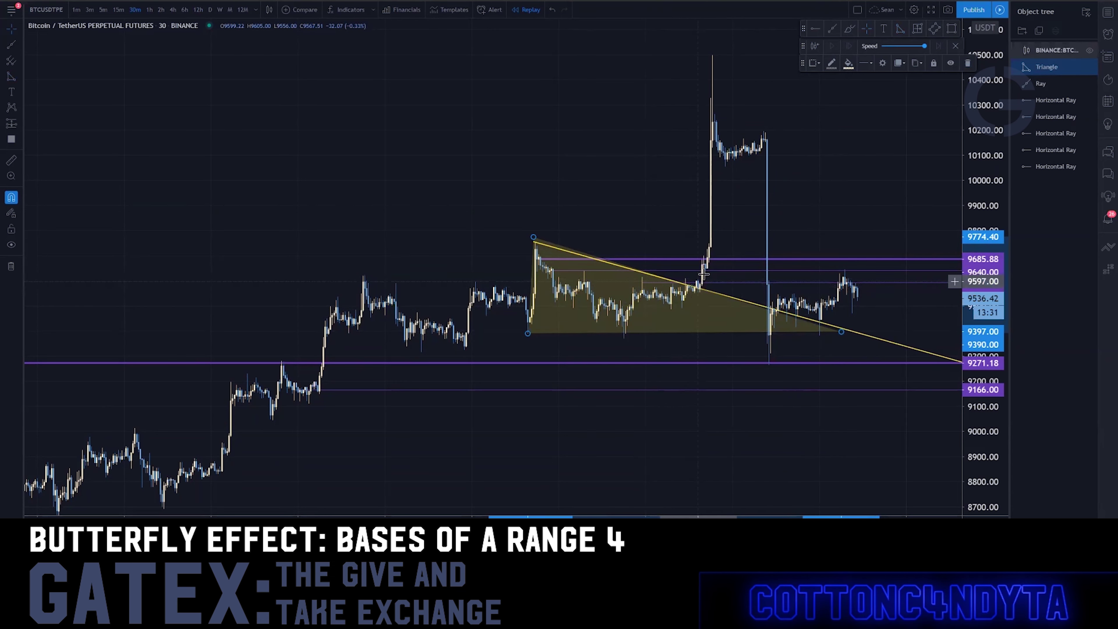
- Invert the price scale to examine the consolidation and breakout upside down, and restore the normal orientation
{"action": "key", "text": "alt+i"}
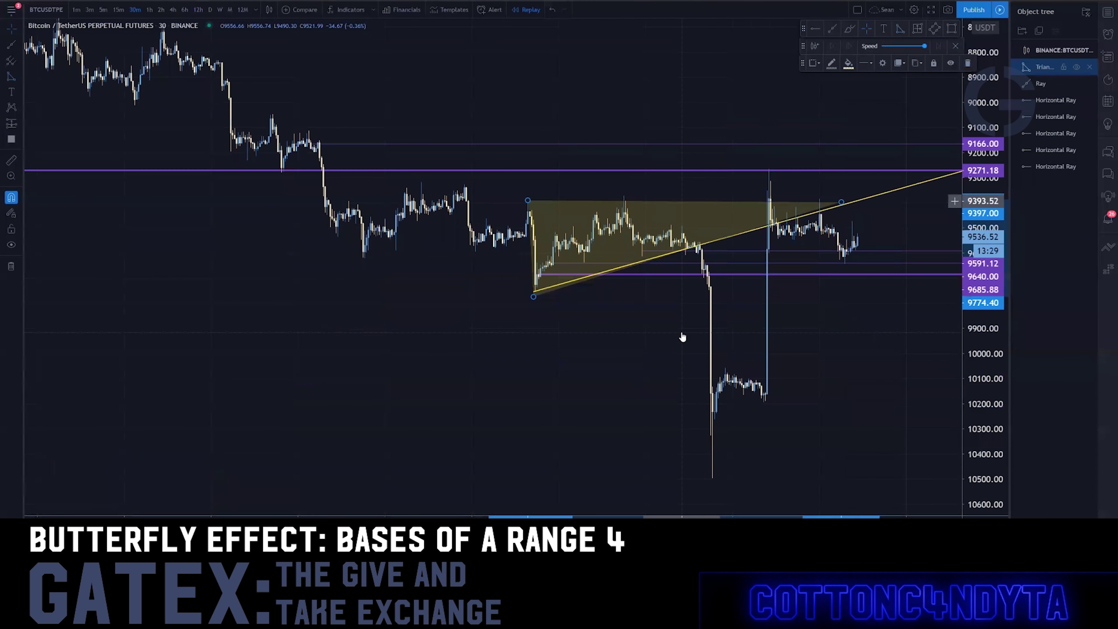
{"action": "scroll", "coordinate": [655, 304], "scroll_direction": "up", "scroll_amount": 5}
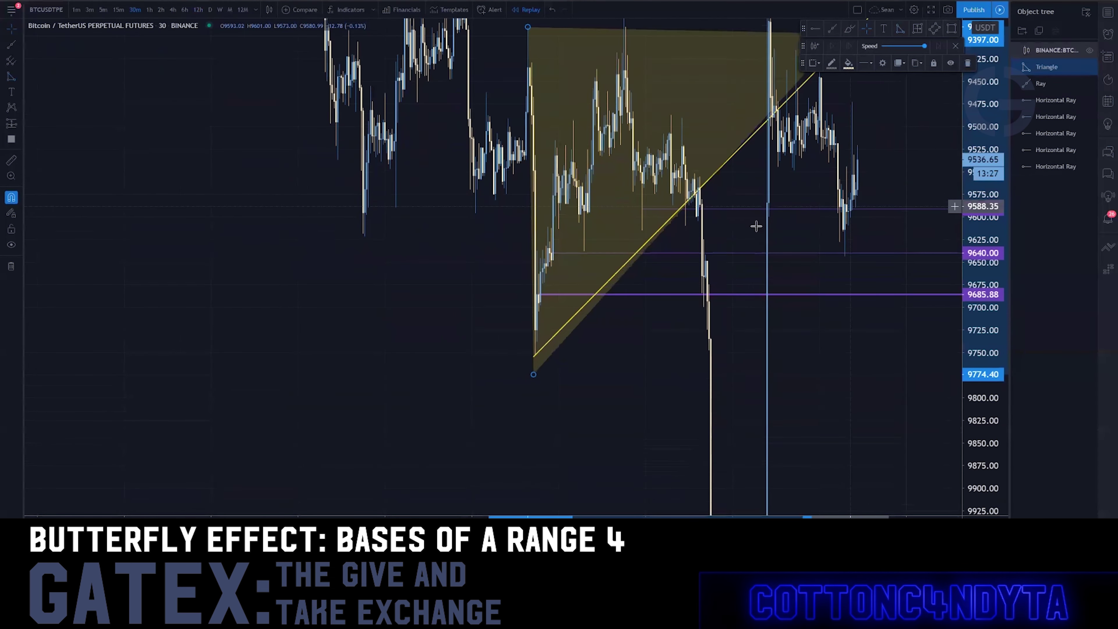
{"action": "left_click_drag", "start_coordinate": [544, 237], "coordinate": [560, 220]}
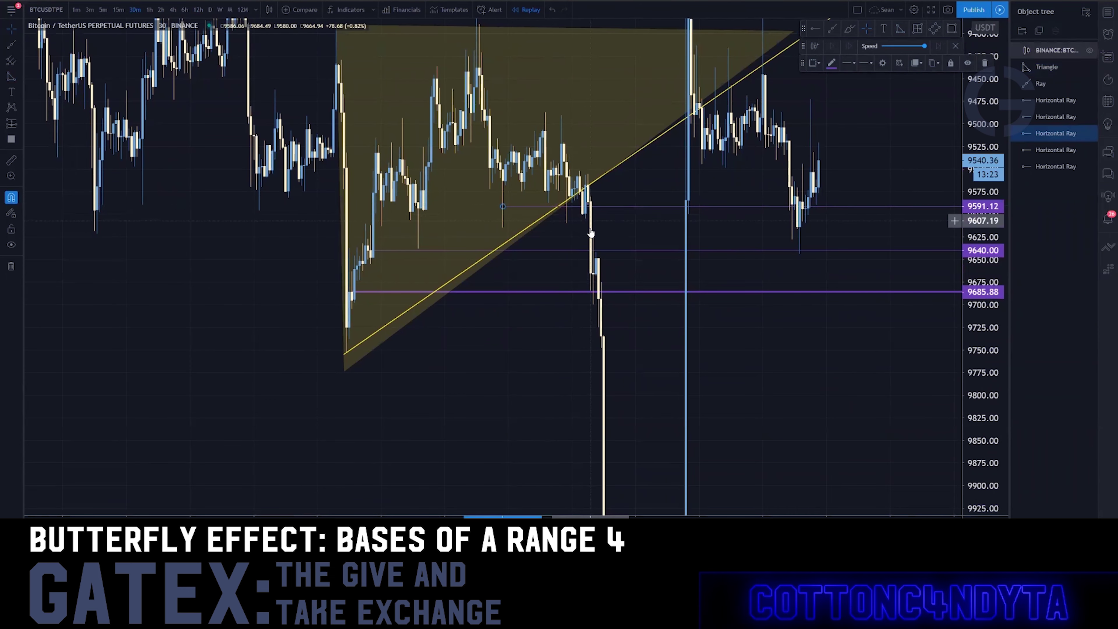
{"action": "left_click_drag", "start_coordinate": [531, 370], "coordinate": [516, 222]}
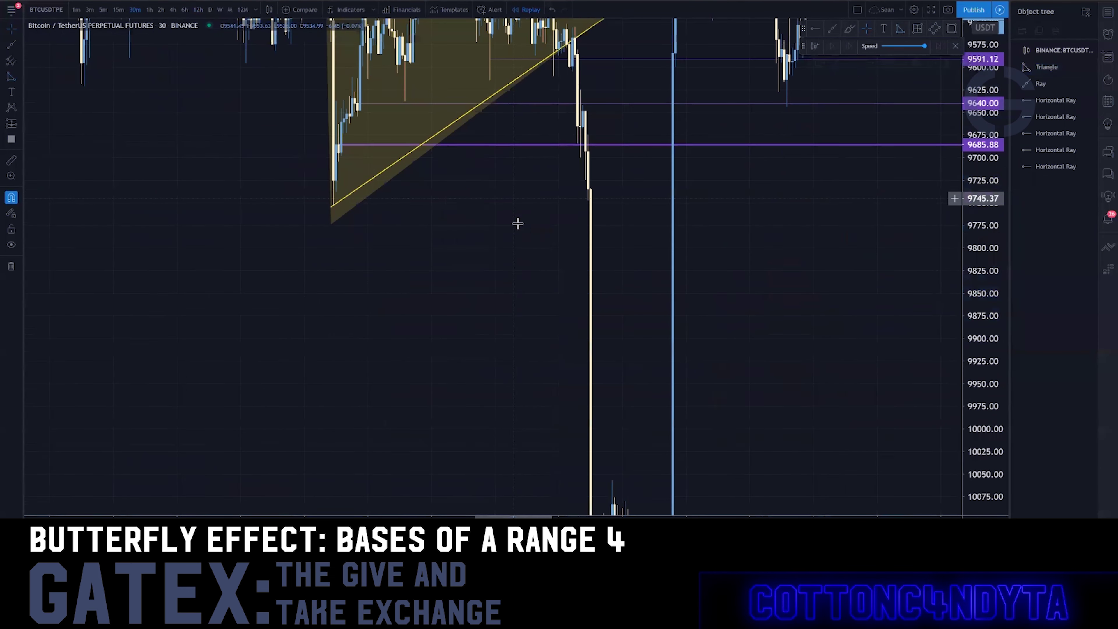
{"action": "left_click_drag", "start_coordinate": [499, 308], "coordinate": [512, 434]}
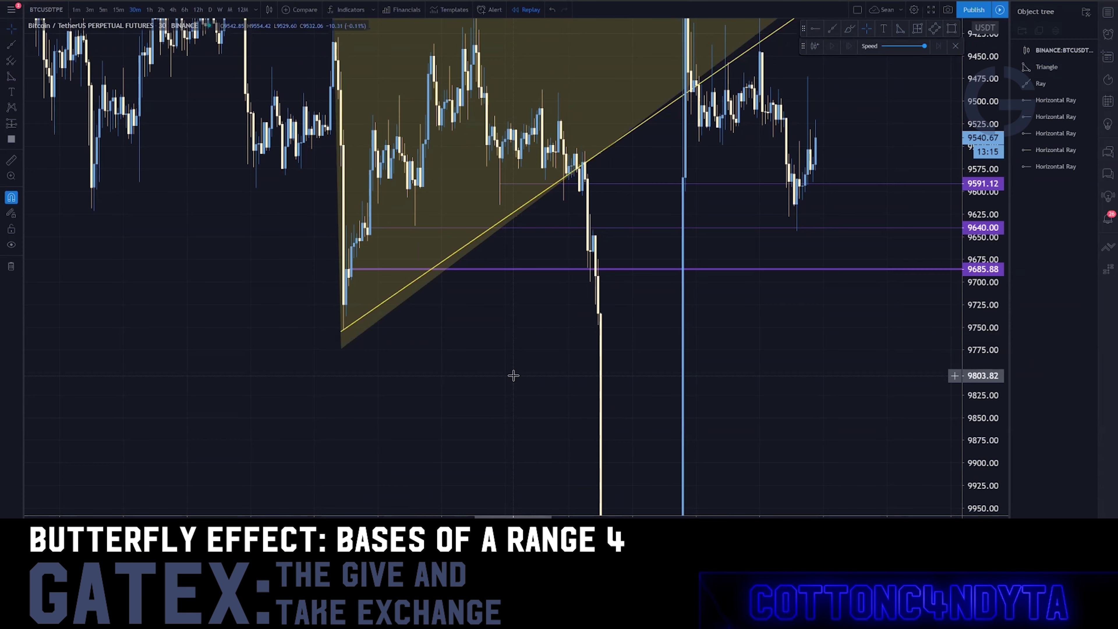
{"action": "left_click_drag", "start_coordinate": [976, 190], "coordinate": [930, 377]}
{"action": "key", "text": "alt+i"}
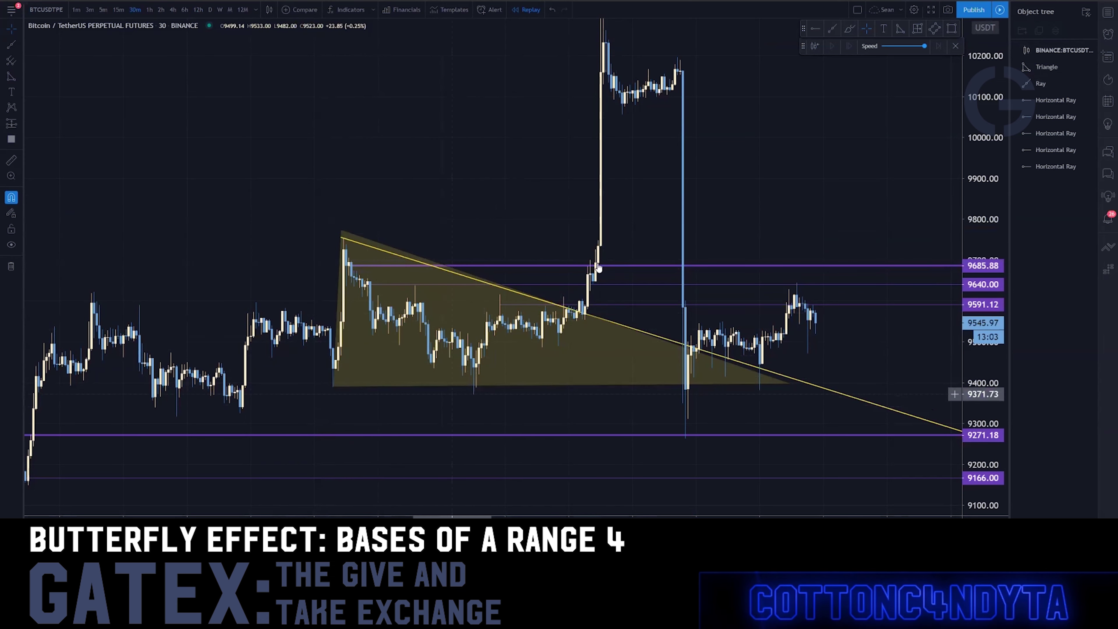
- Draw a rising ray from the swing low inside the triangle through the higher low that follows it
{"action": "left_click", "coordinate": [834, 29]}
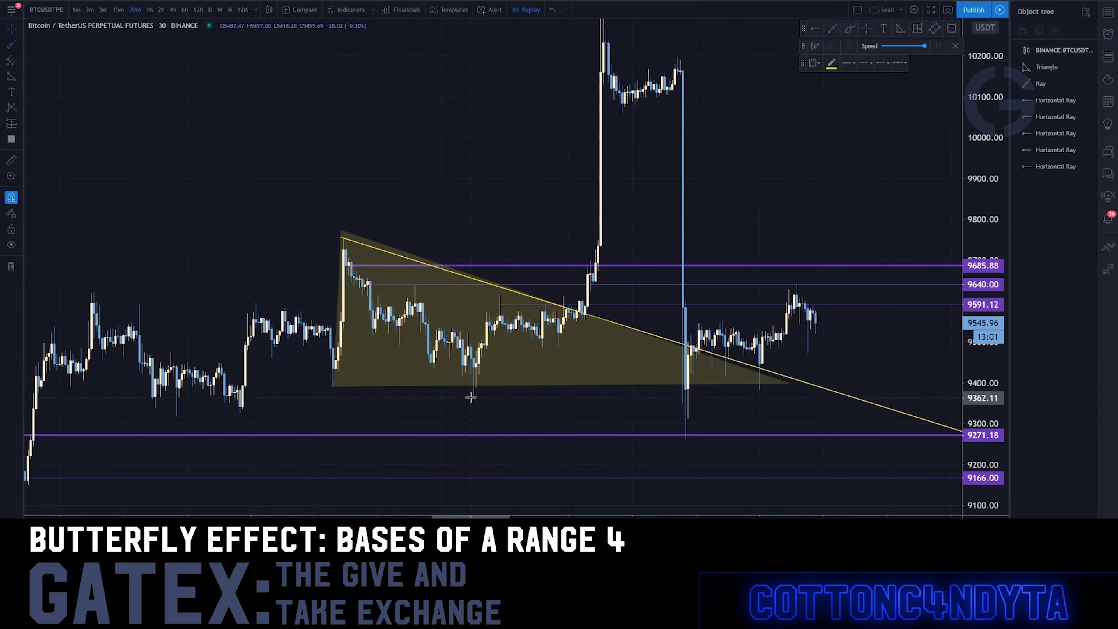
{"action": "left_click", "coordinate": [470, 398]}
{"action": "left_click", "coordinate": [543, 340]}
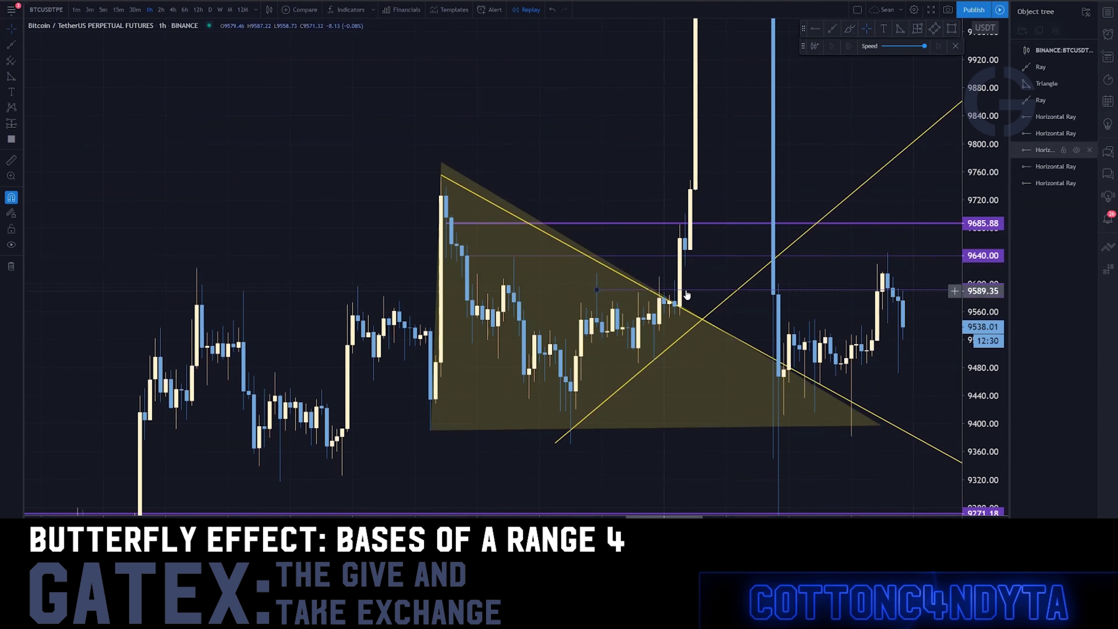
- Examine the triangle, trend rays and horizontal levels against earlier price history on the 1h and 30m charts
{"action": "left_click", "coordinate": [658, 294]}
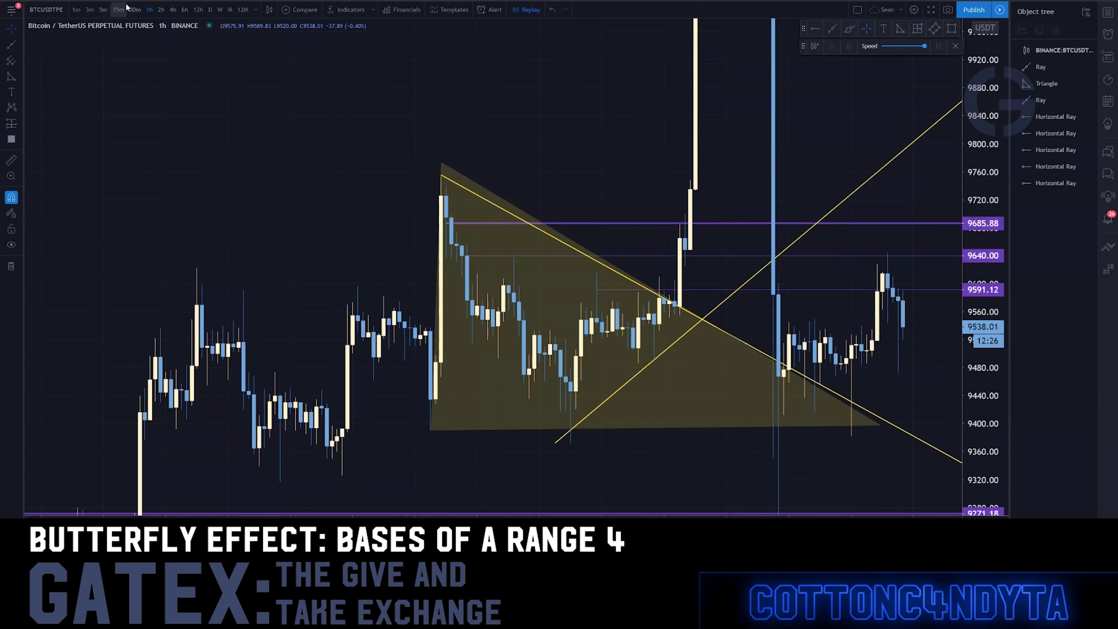
{"action": "left_click", "coordinate": [134, 10]}
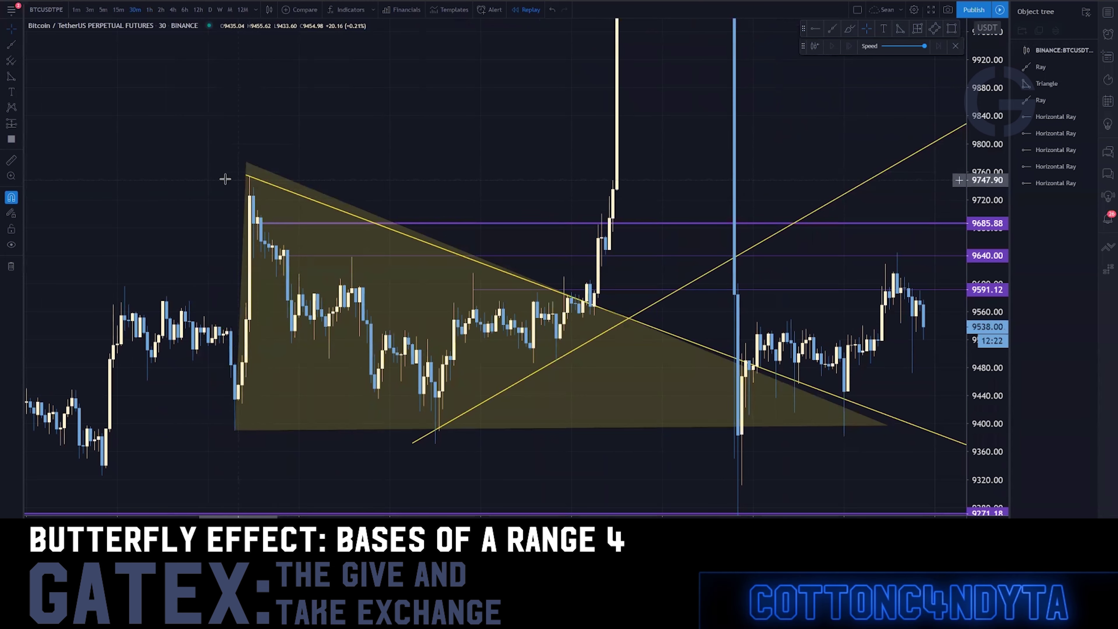
{"action": "scroll", "coordinate": [554, 167], "scroll_direction": "down", "scroll_amount": 5}
{"action": "left_click_drag", "start_coordinate": [734, 172], "coordinate": [830, 183]}
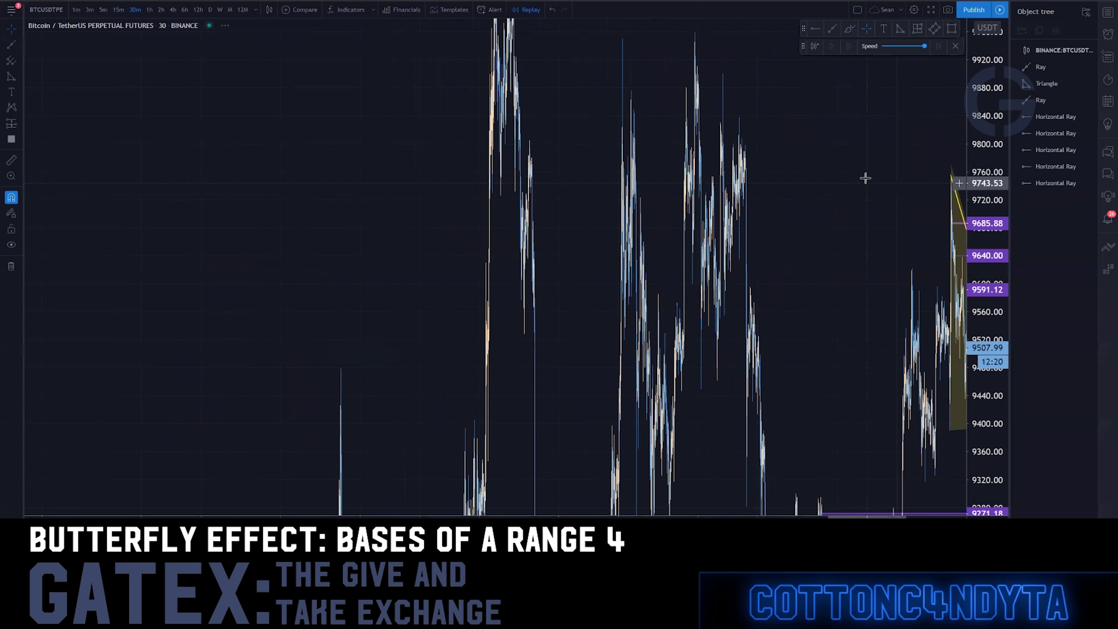
{"action": "left_click_drag", "start_coordinate": [569, 115], "coordinate": [362, 210]}
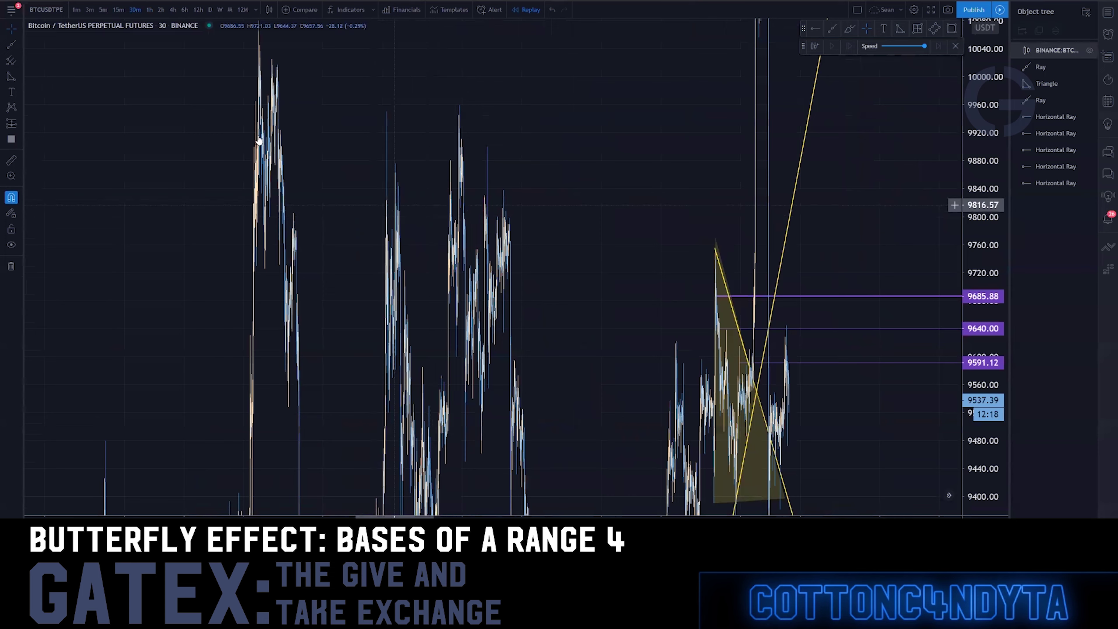
{"action": "scroll", "coordinate": [456, 217], "scroll_direction": "up", "scroll_amount": 5}
{"action": "left_click_drag", "start_coordinate": [159, 156], "coordinate": [831, 38]}
{"action": "scroll", "coordinate": [388, 130], "scroll_direction": "up", "scroll_amount": 3}
{"action": "left_click_drag", "start_coordinate": [497, 122], "coordinate": [539, 190]}
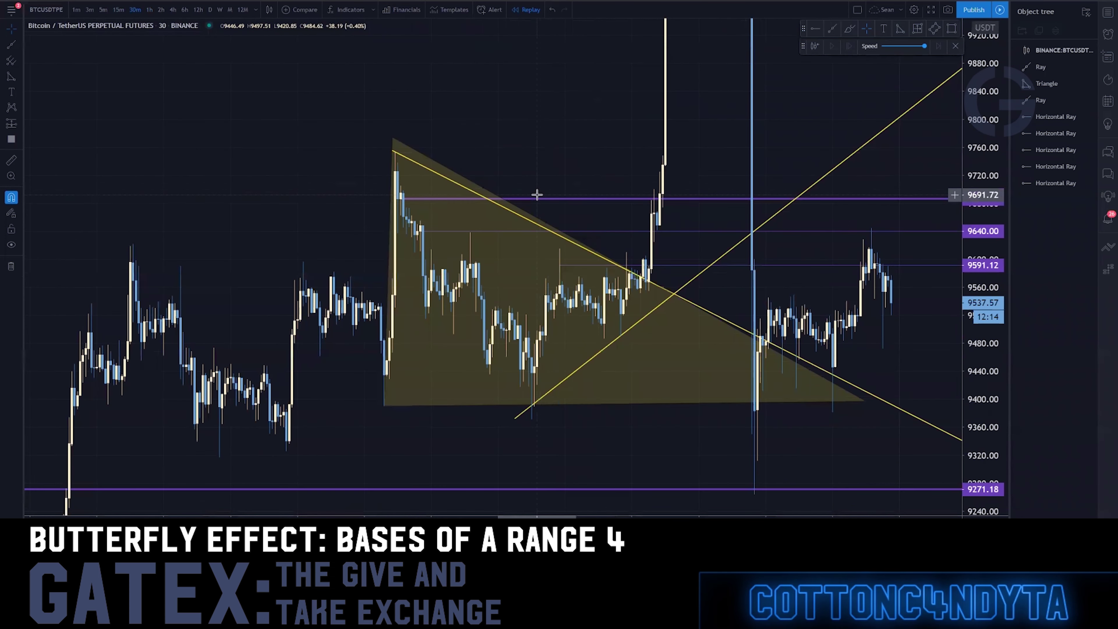
- Move the 9640.00 horizontal ray's anchor to 9615.57, and delete that ray
{"action": "left_click", "coordinate": [526, 200]}
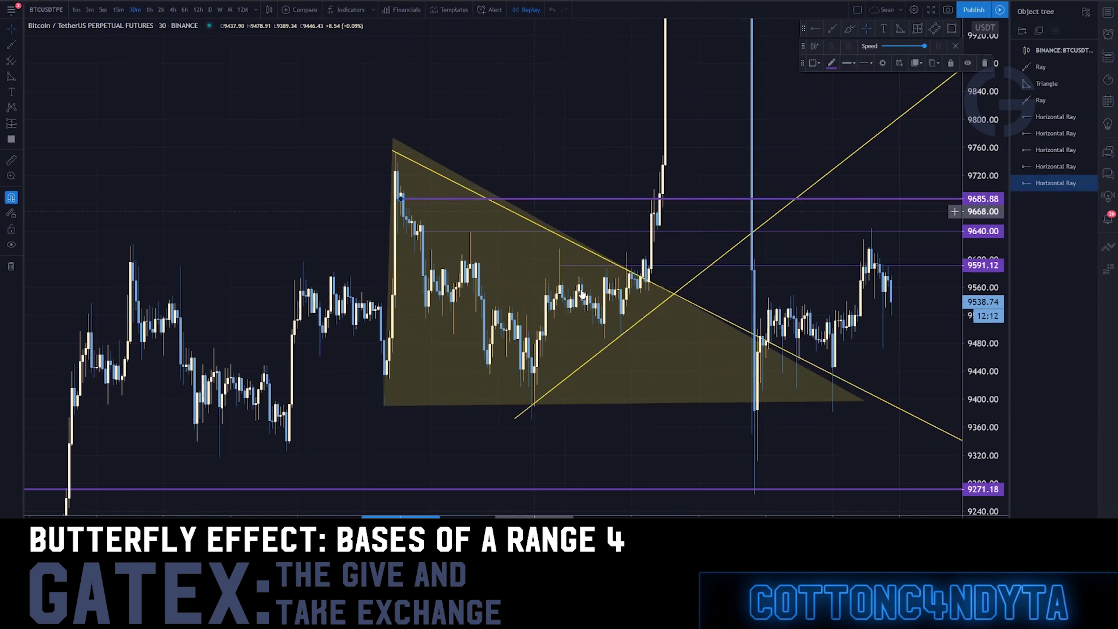
{"action": "left_click", "coordinate": [598, 232]}
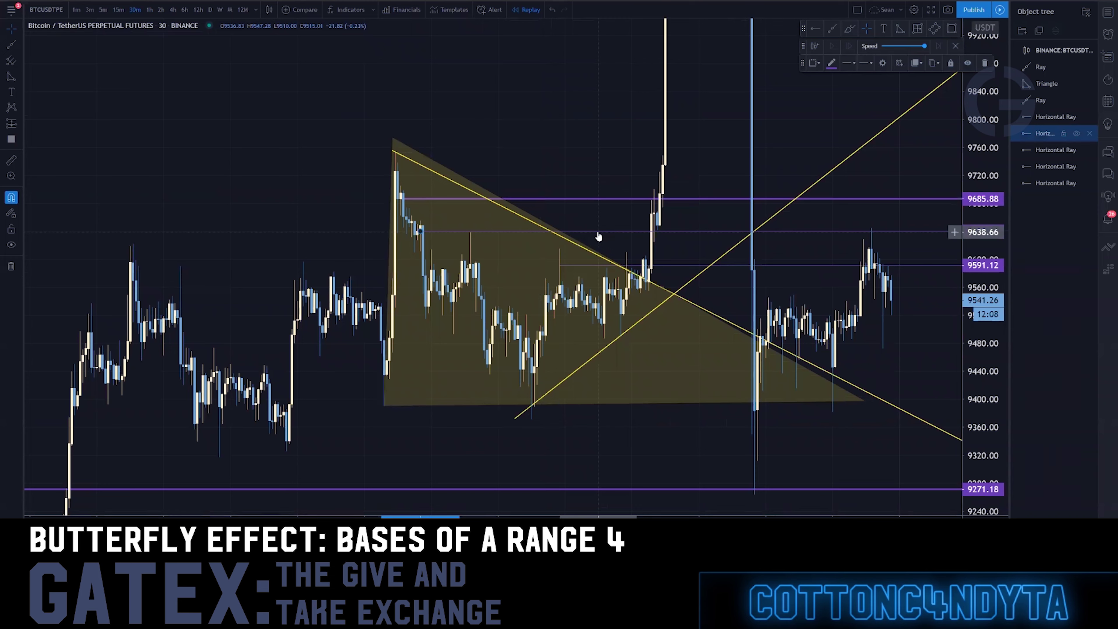
{"action": "left_click_drag", "start_coordinate": [421, 231], "coordinate": [457, 247]}
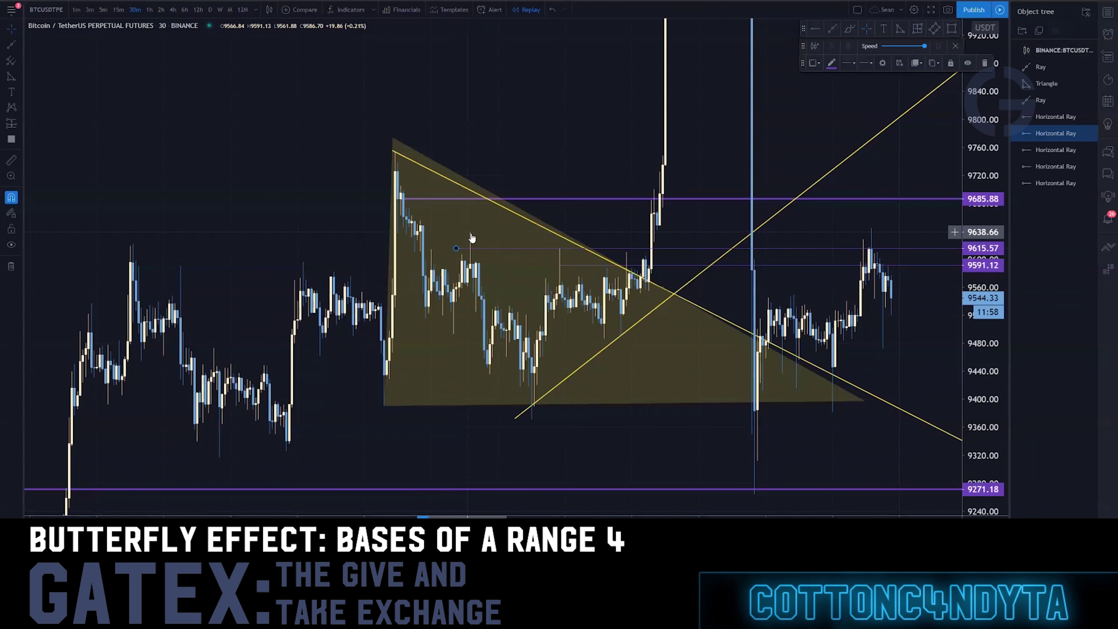
{"action": "left_click", "coordinate": [408, 201]}
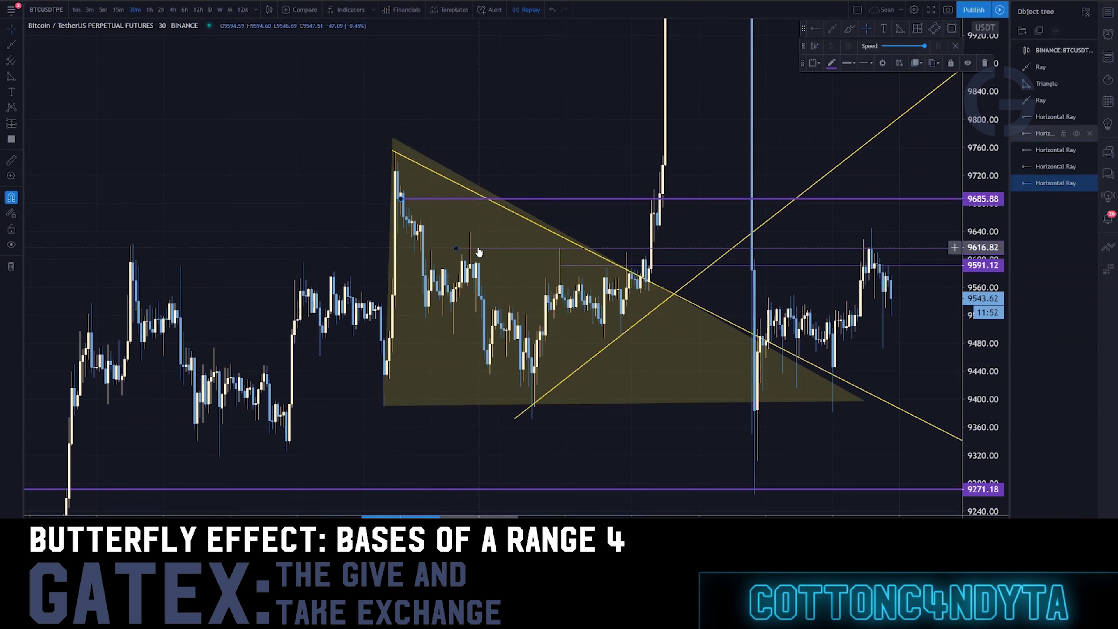
{"action": "key", "text": "Delete"}
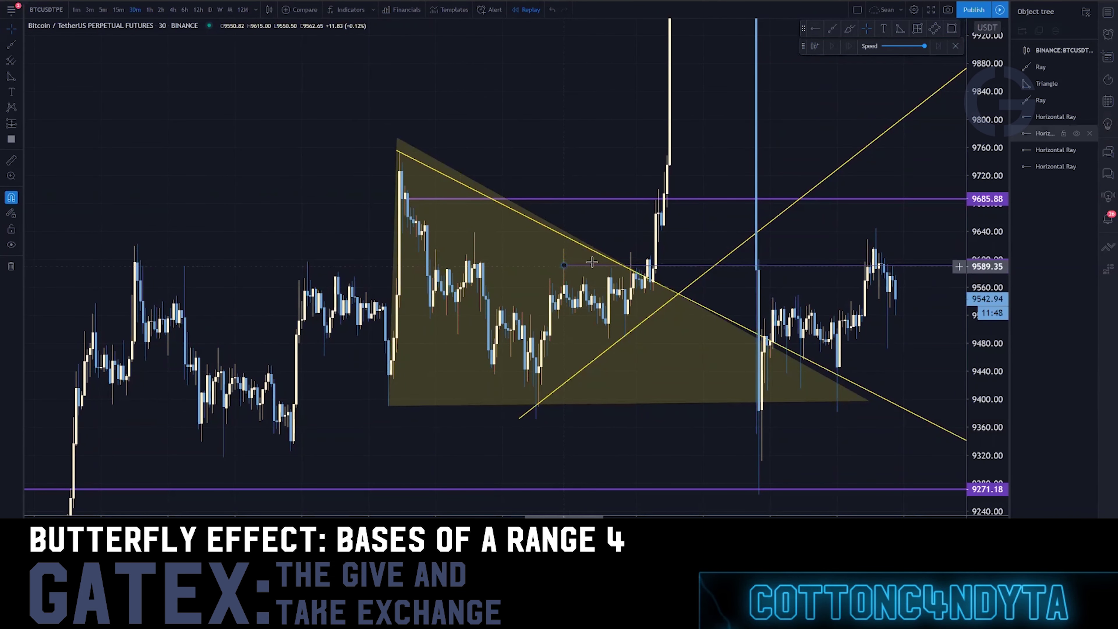
- Re-anchor the 9591.12 horizontal ray to 9610.00 on the 30m chart, and refine it to 9586.23 on the 5m chart
{"action": "left_click_drag", "start_coordinate": [564, 266], "coordinate": [630, 255]}
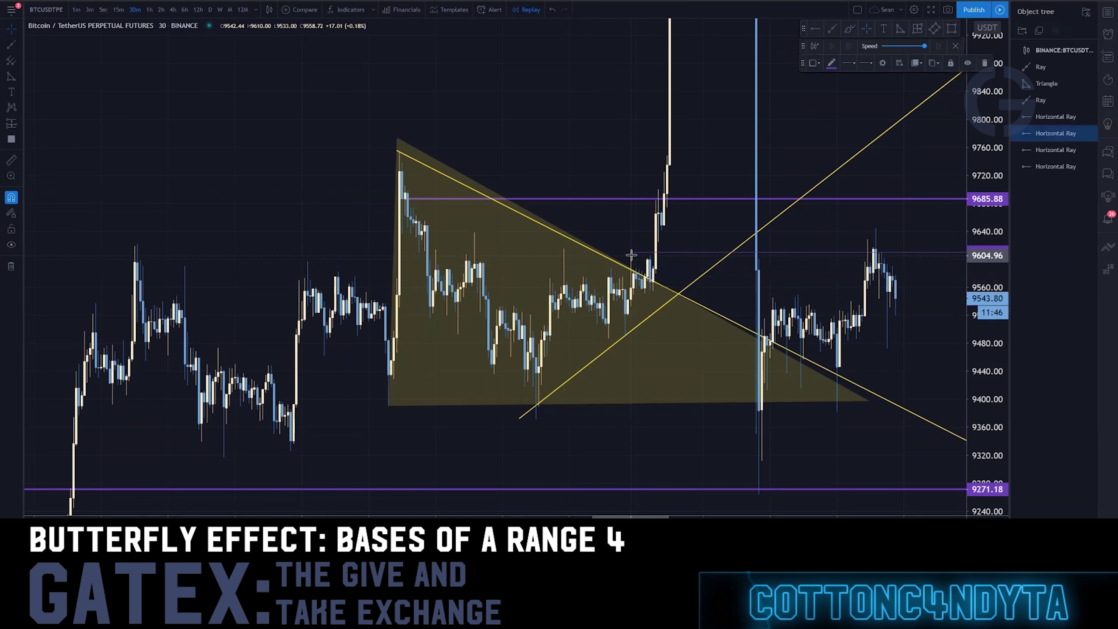
{"action": "left_click", "coordinate": [117, 10]}
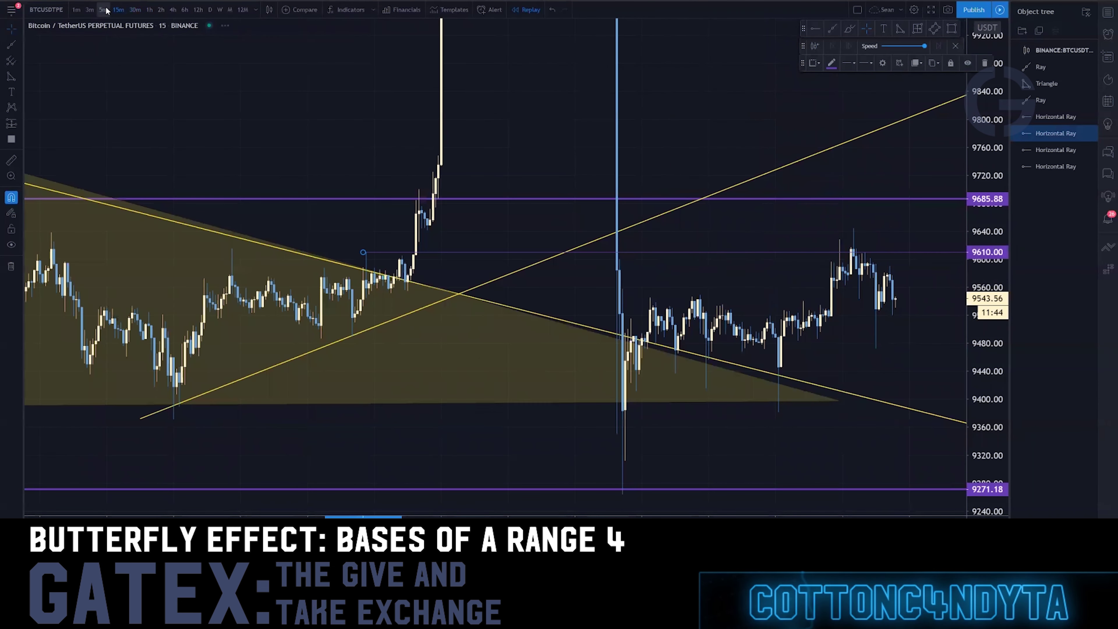
{"action": "left_click", "coordinate": [103, 10]}
{"action": "scroll", "coordinate": [283, 270], "scroll_direction": "down", "scroll_amount": 5}
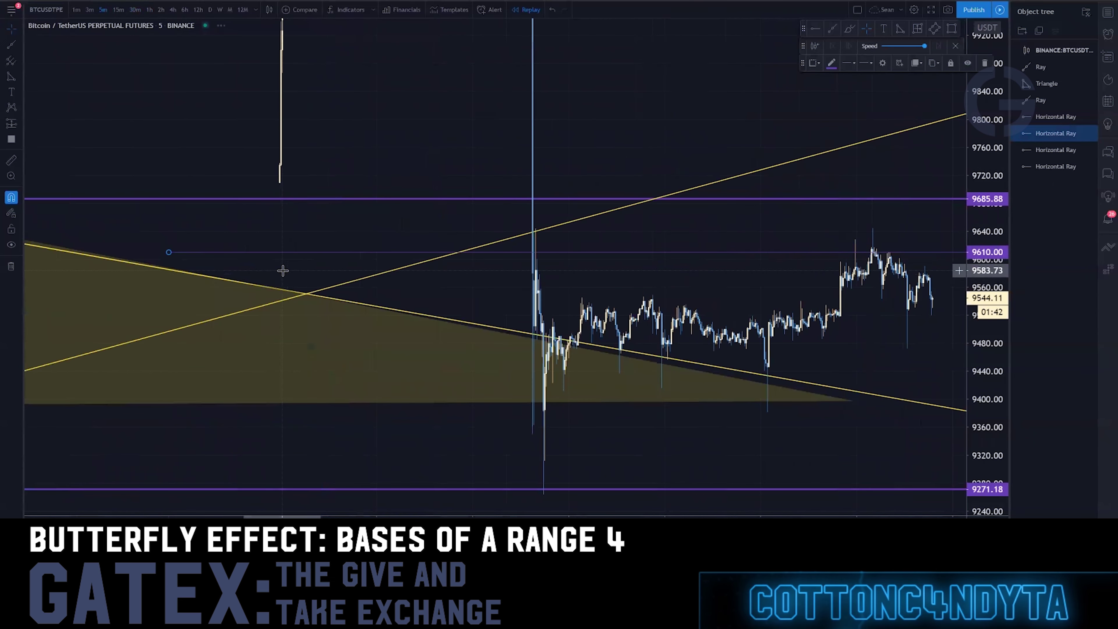
{"action": "scroll", "coordinate": [282, 271], "scroll_direction": "up", "scroll_amount": 3}
{"action": "scroll", "coordinate": [374, 224], "scroll_direction": "up", "scroll_amount": 3}
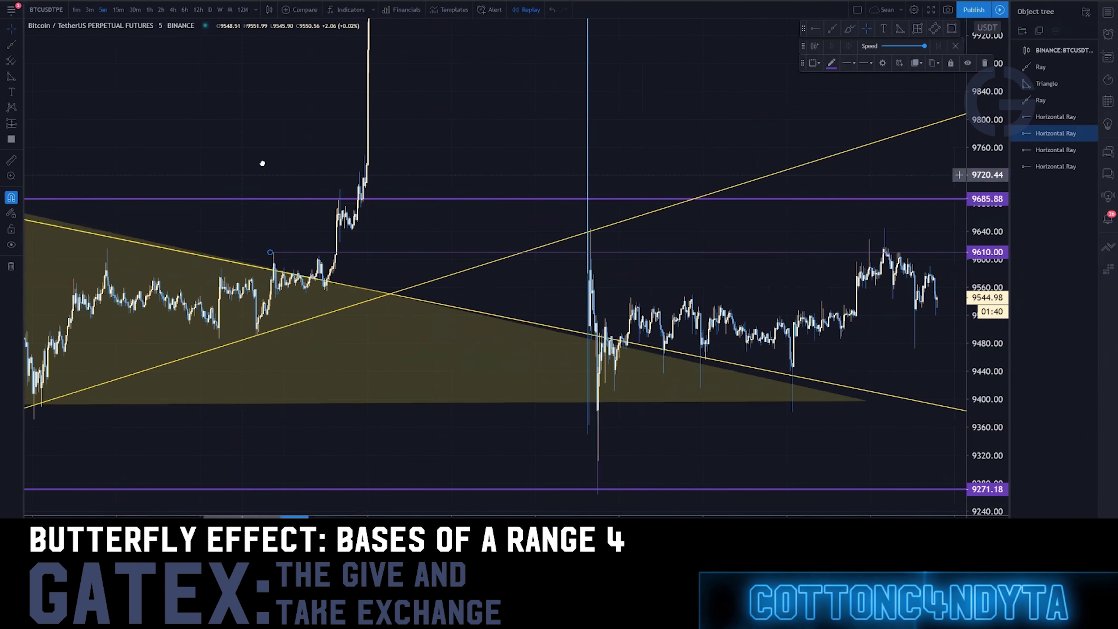
{"action": "left_click_drag", "start_coordinate": [179, 185], "coordinate": [648, 235]}
{"action": "scroll", "coordinate": [501, 225], "scroll_direction": "up", "scroll_amount": 6}
{"action": "scroll", "coordinate": [501, 224], "scroll_direction": "up", "scroll_amount": 3}
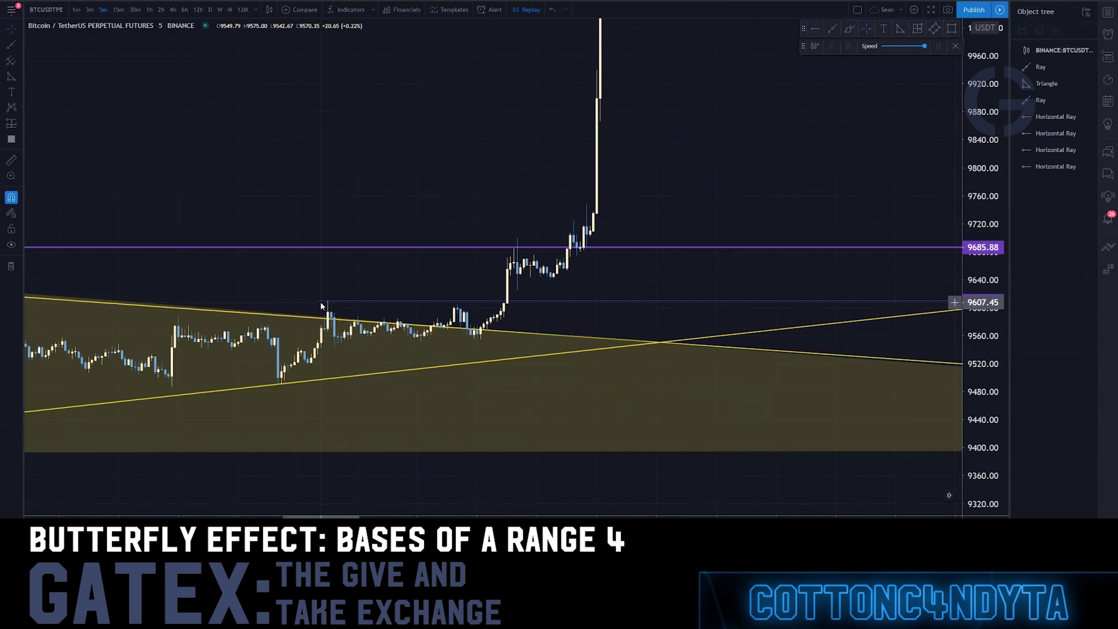
{"action": "left_click_drag", "start_coordinate": [318, 301], "coordinate": [330, 317]}
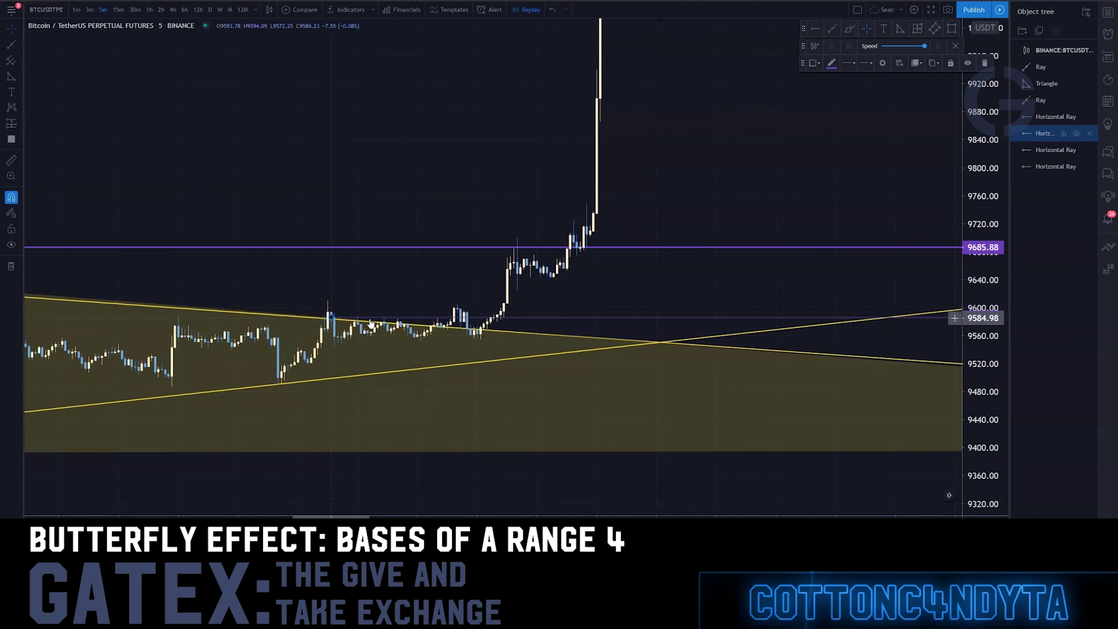
- Delete the yellow triangle and stretch the price scale around the converging rays
{"action": "left_click_drag", "start_coordinate": [467, 269], "coordinate": [656, 231]}
{"action": "scroll", "coordinate": [502, 251], "scroll_direction": "up", "scroll_amount": 3}
{"action": "left_click_drag", "start_coordinate": [502, 247], "coordinate": [678, 183]}
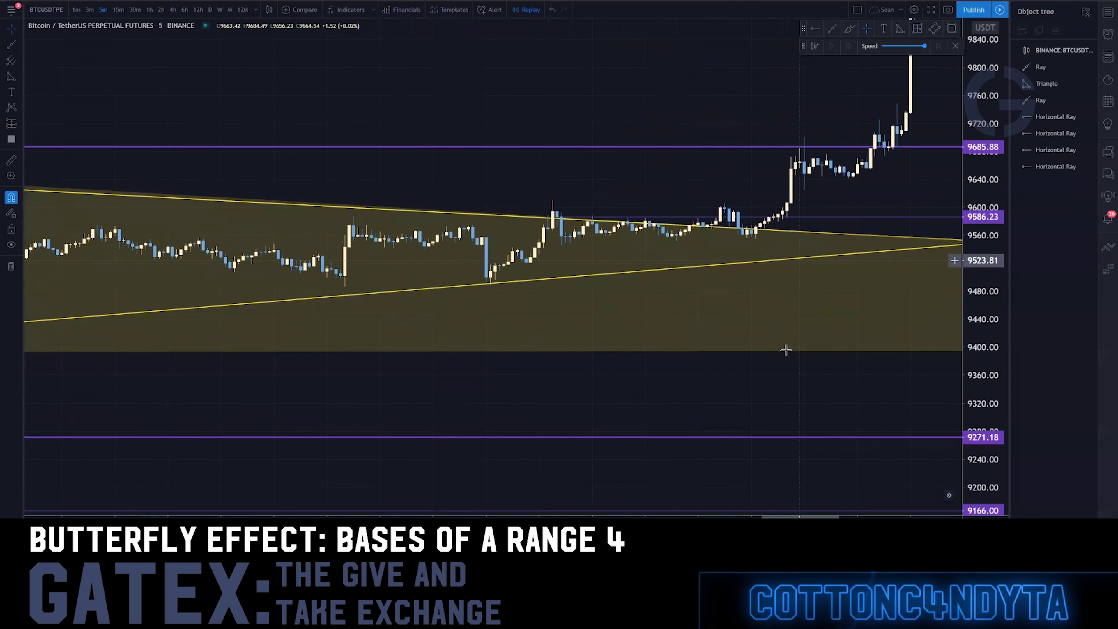
{"action": "left_click", "coordinate": [738, 352]}
{"action": "key", "text": "Delete"}
{"action": "left_click_drag", "start_coordinate": [954, 370], "coordinate": [834, 108]}
{"action": "left_click_drag", "start_coordinate": [771, 369], "coordinate": [686, 471]}
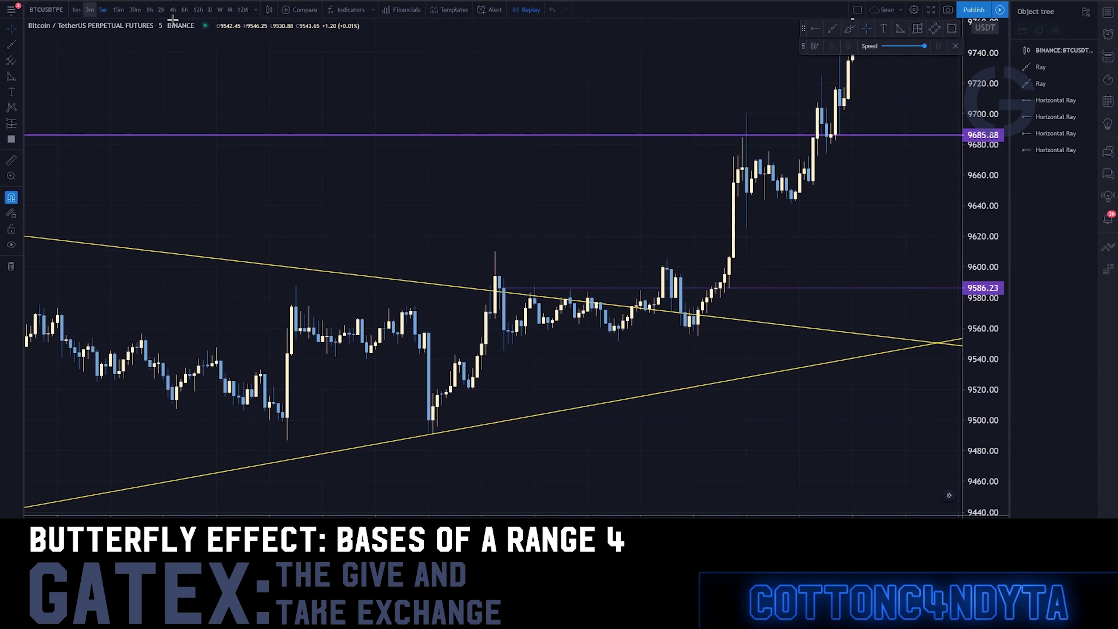
- Restart the bar replay from the pullback just before the breakout, and re-anchor the 9586.23 ray to 9585.06 on the 3m chart
{"action": "left_click", "coordinate": [531, 10]}
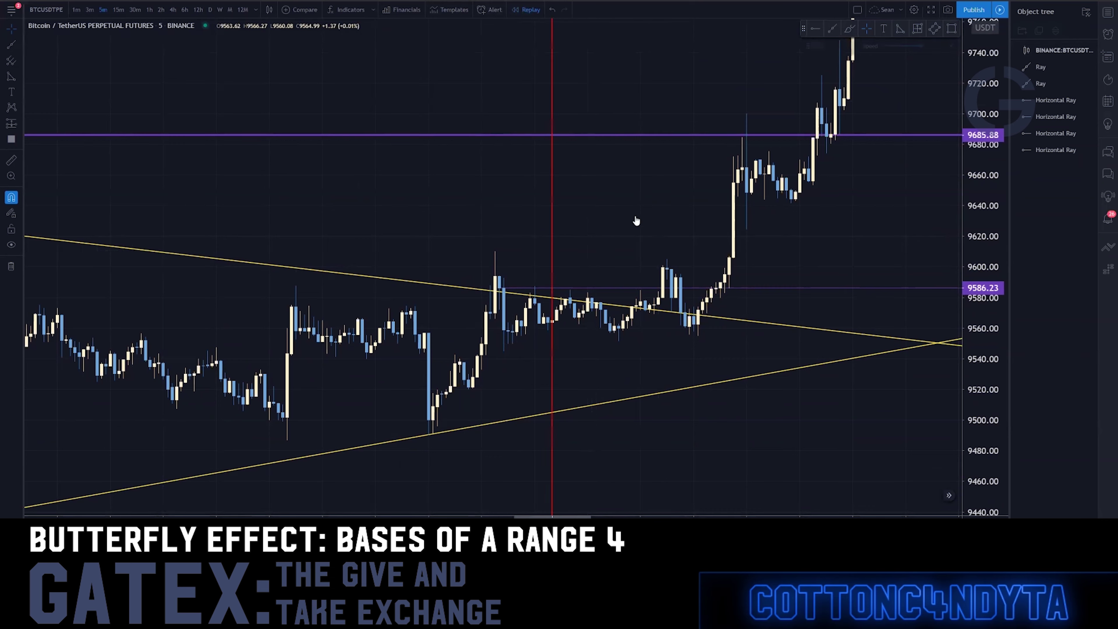
{"action": "left_click", "coordinate": [676, 230]}
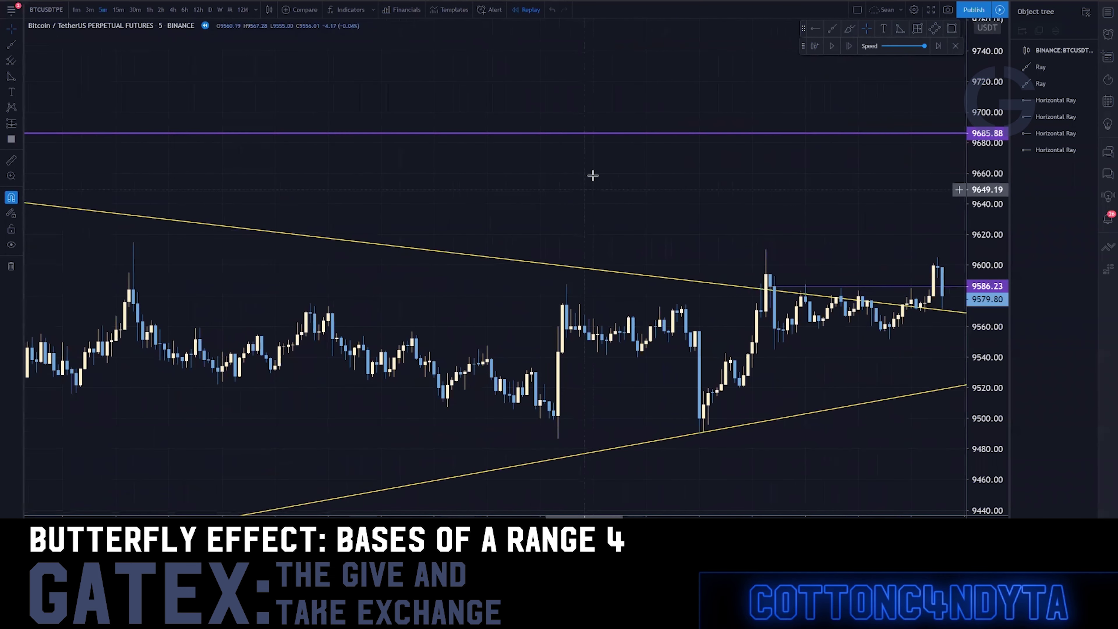
{"action": "left_click", "coordinate": [90, 10]}
{"action": "left_click_drag", "start_coordinate": [527, 287], "coordinate": [534, 289]}
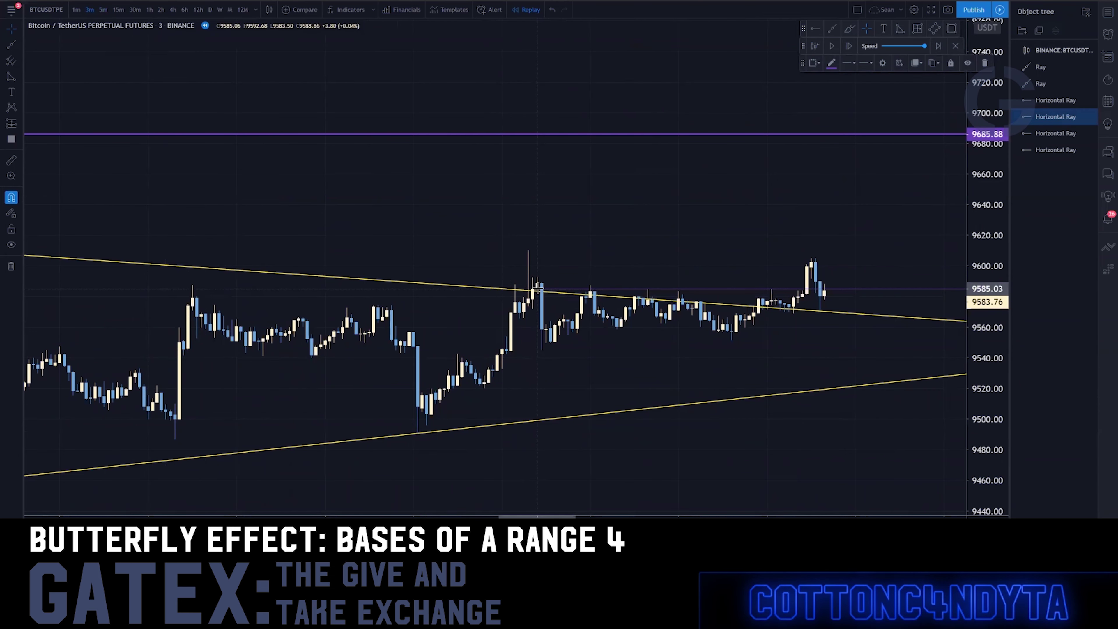
- On the 1m chart, try to re-anchor the 9585.06 horizontal ray higher, near the swing peak, and undo the move
{"action": "left_click", "coordinate": [76, 10]}
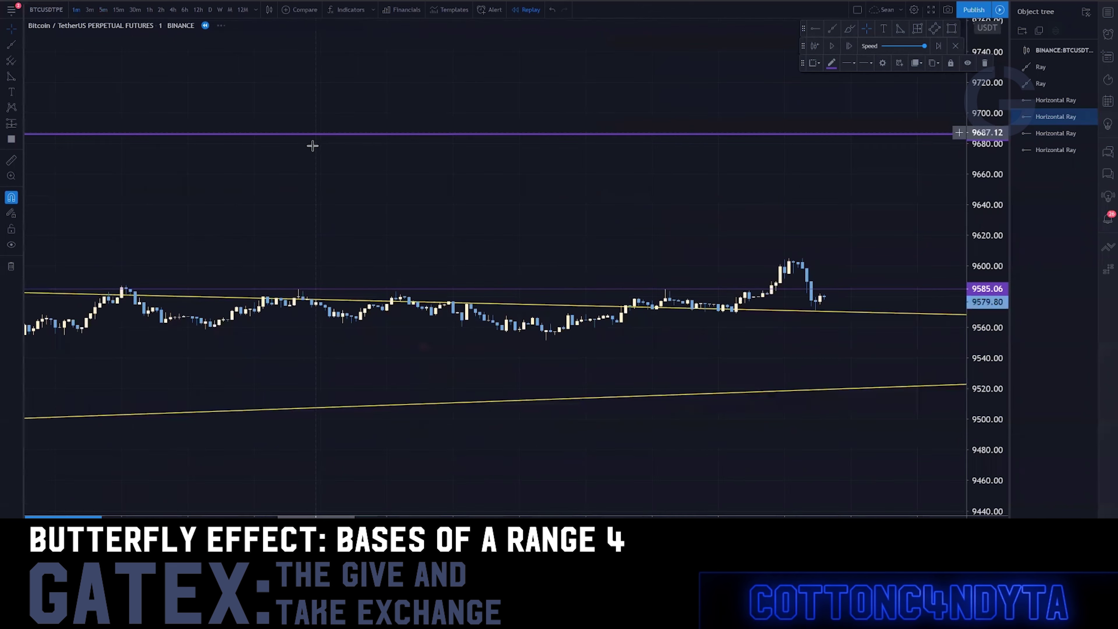
{"action": "scroll", "coordinate": [310, 154], "scroll_direction": "down", "scroll_amount": 2}
{"action": "left_click_drag", "start_coordinate": [308, 290], "coordinate": [296, 276]}
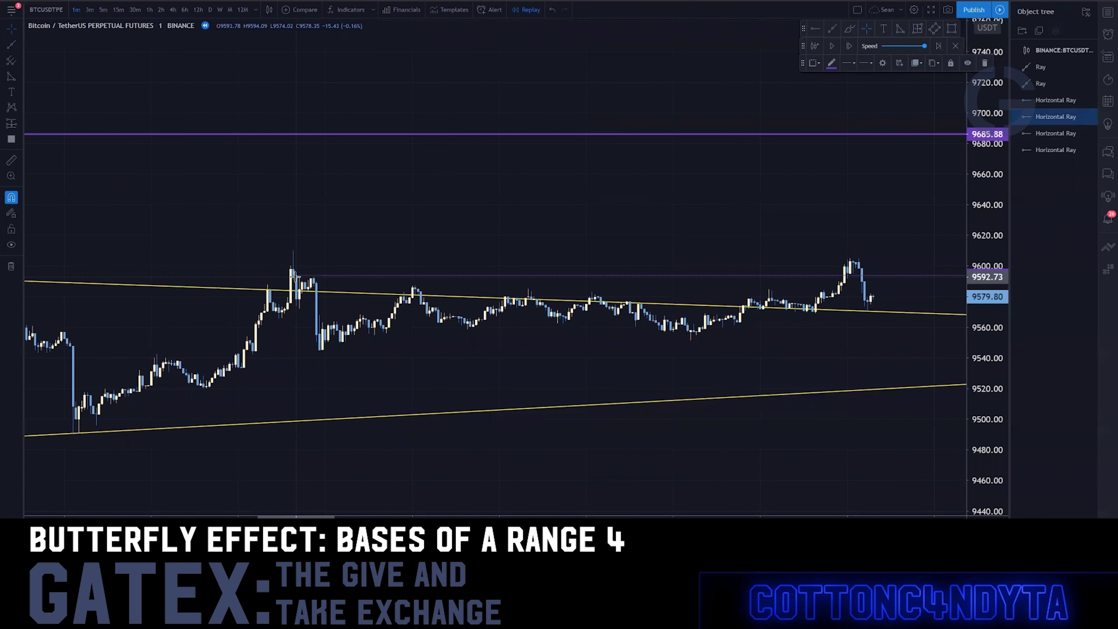
{"action": "key", "text": "ctrl+z"}
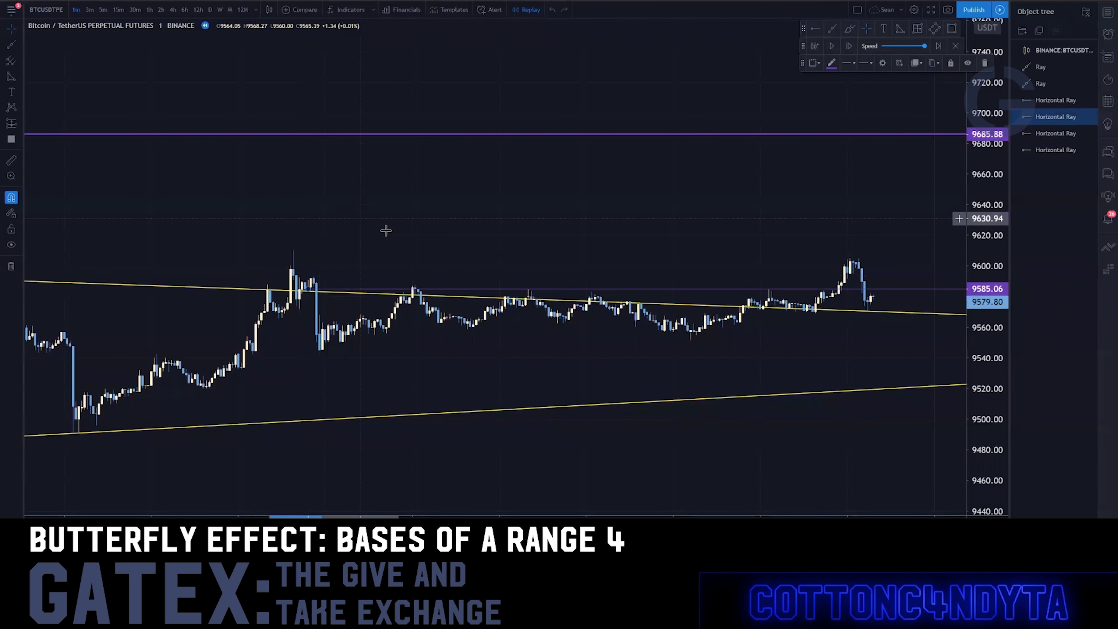
- Switch to the 3m chart and add a horizontal ray at 9544.45 from the base of the last rally
{"action": "left_click", "coordinate": [352, 204]}
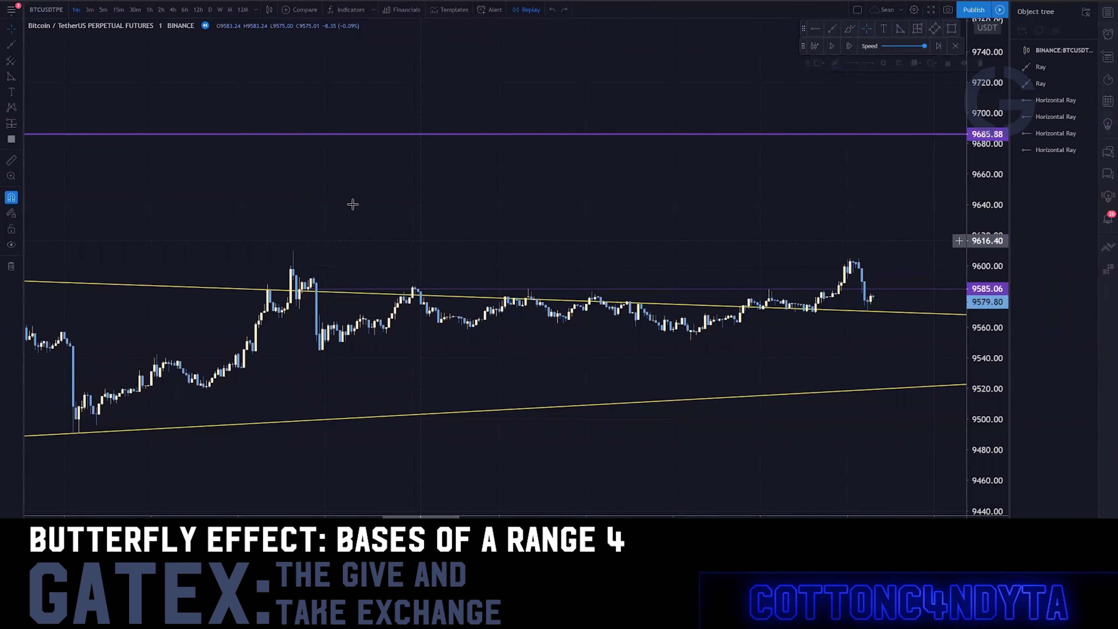
{"action": "left_click", "coordinate": [91, 10]}
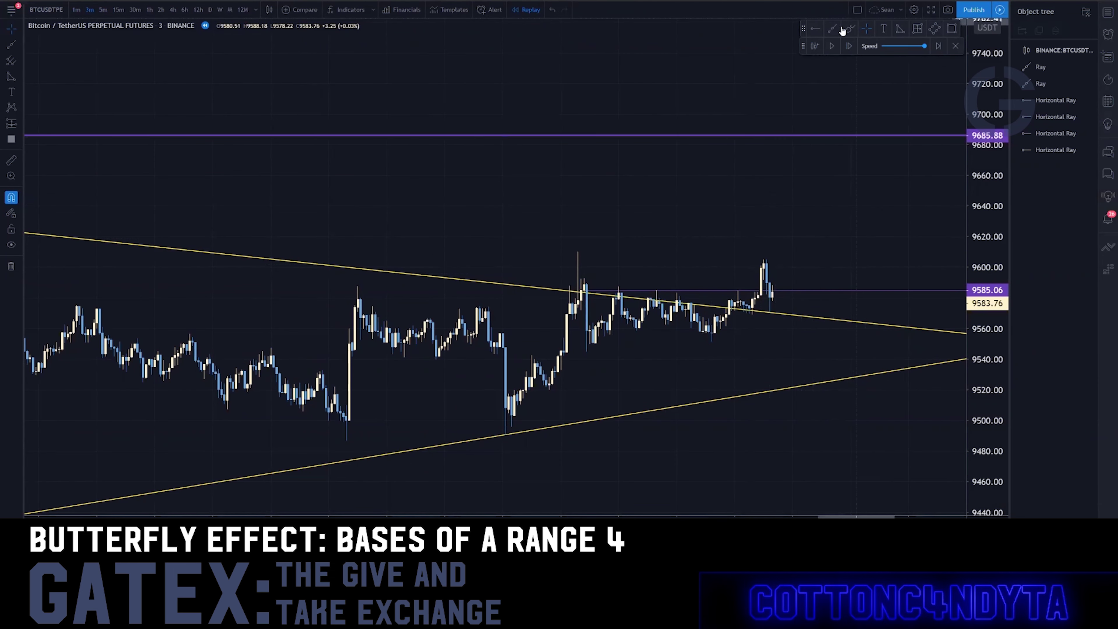
{"action": "left_click", "coordinate": [815, 30]}
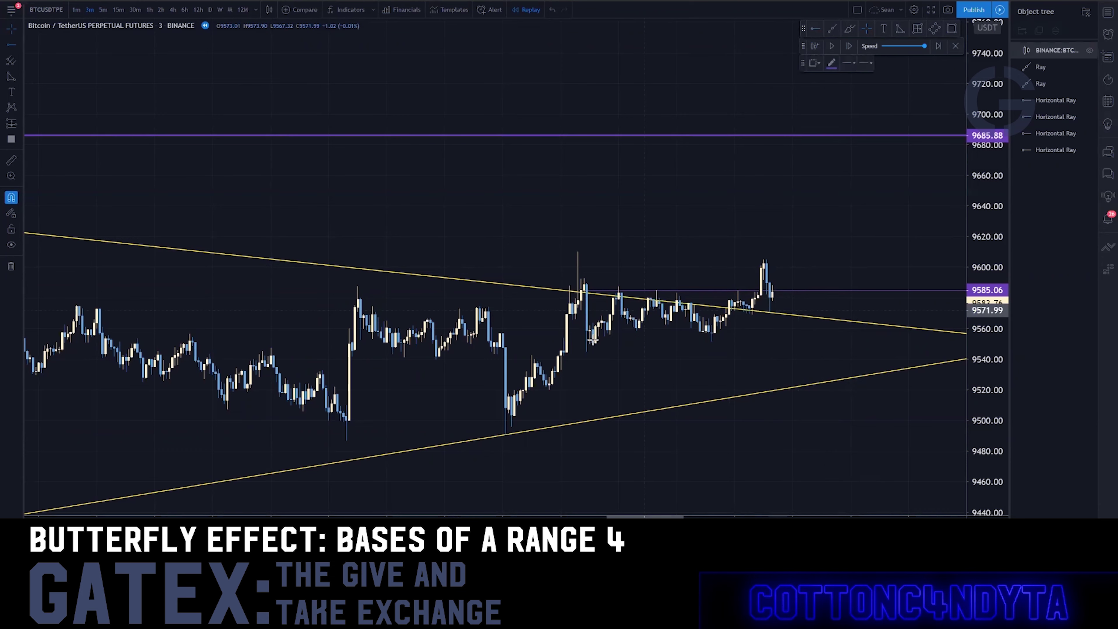
{"action": "left_click", "coordinate": [564, 351]}
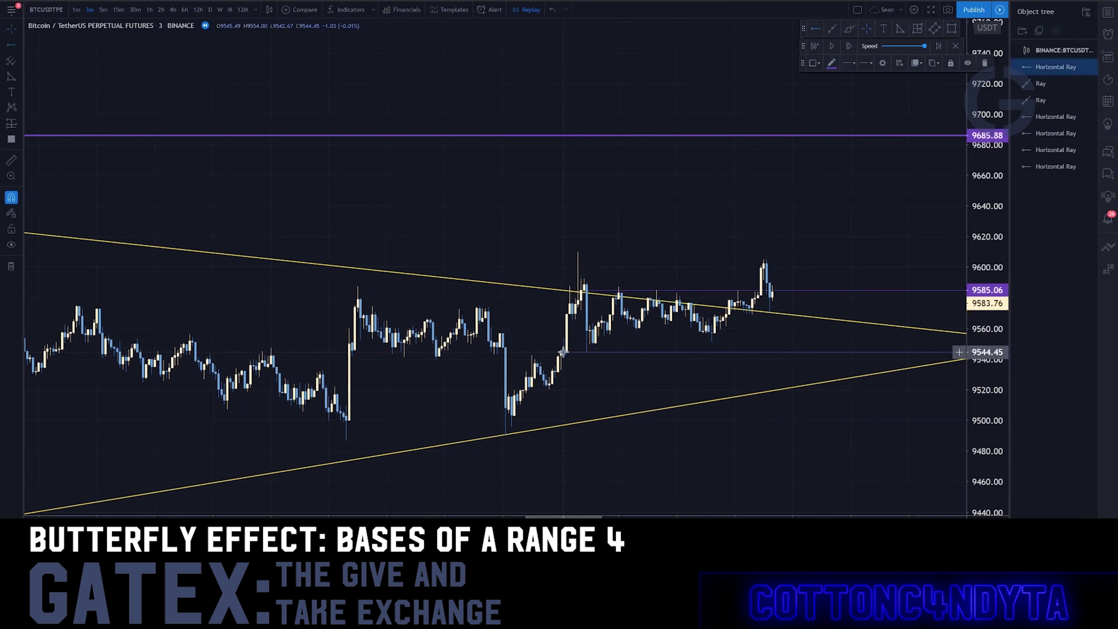
- Draw a descending yellow ray from the 9610.41 swing high through the lower high just before the breakout
{"action": "left_click", "coordinate": [832, 29]}
{"action": "left_click", "coordinate": [576, 251]}
{"action": "left_click", "coordinate": [613, 300]}
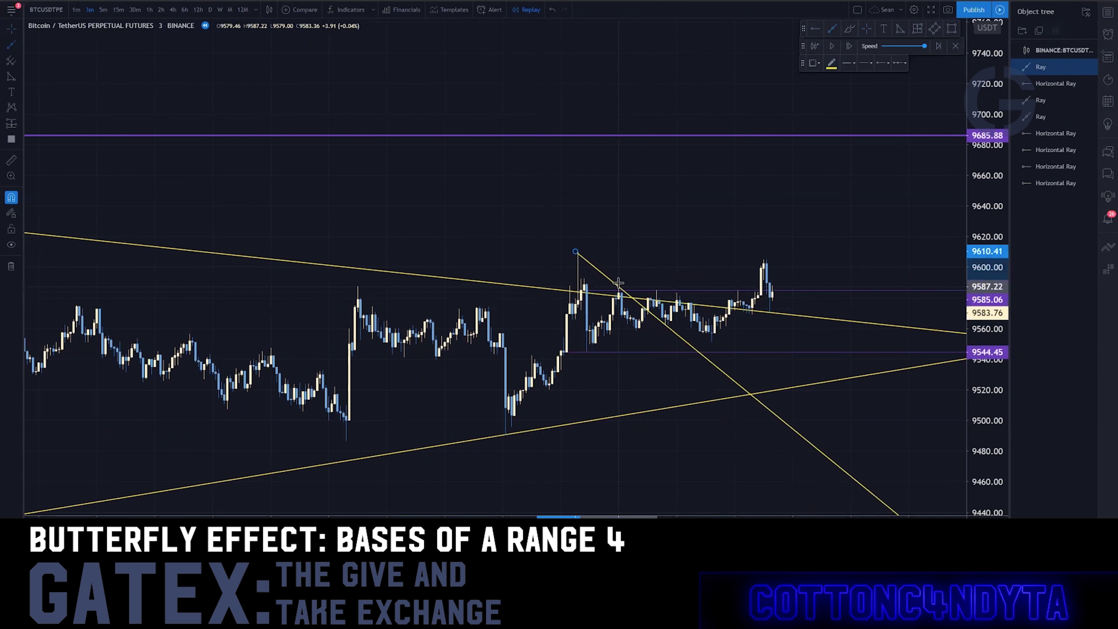
{"action": "left_click_drag", "start_coordinate": [649, 284], "coordinate": [738, 288]}
{"action": "left_click", "coordinate": [738, 254]}
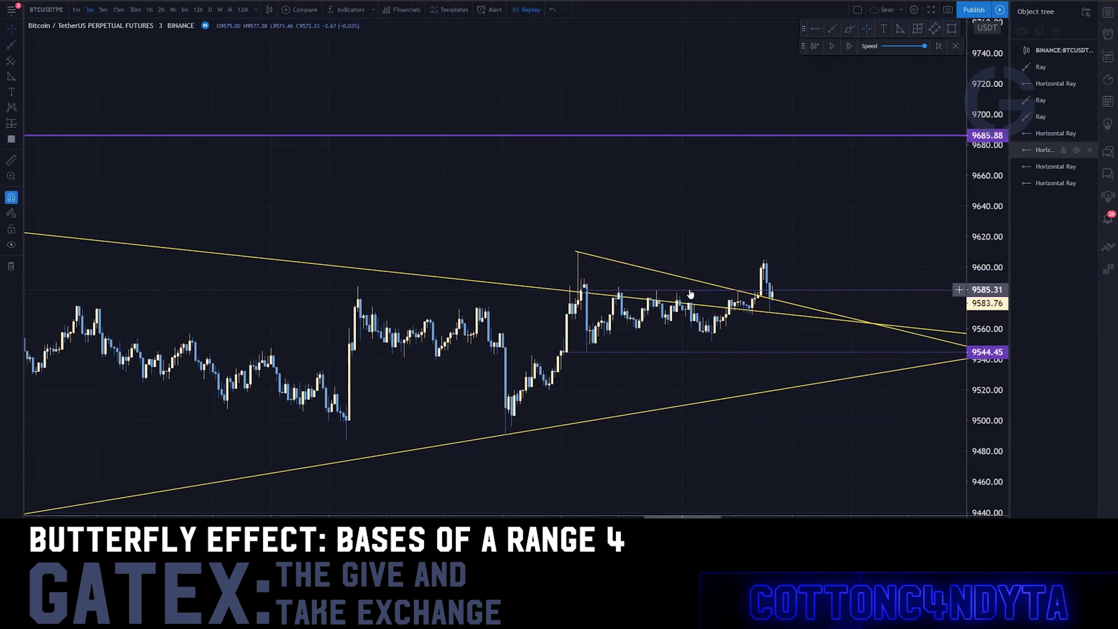
- Delete the older, flatter descending yellow ray that crosses the consolidation
{"action": "left_click_drag", "start_coordinate": [775, 235], "coordinate": [755, 241]}
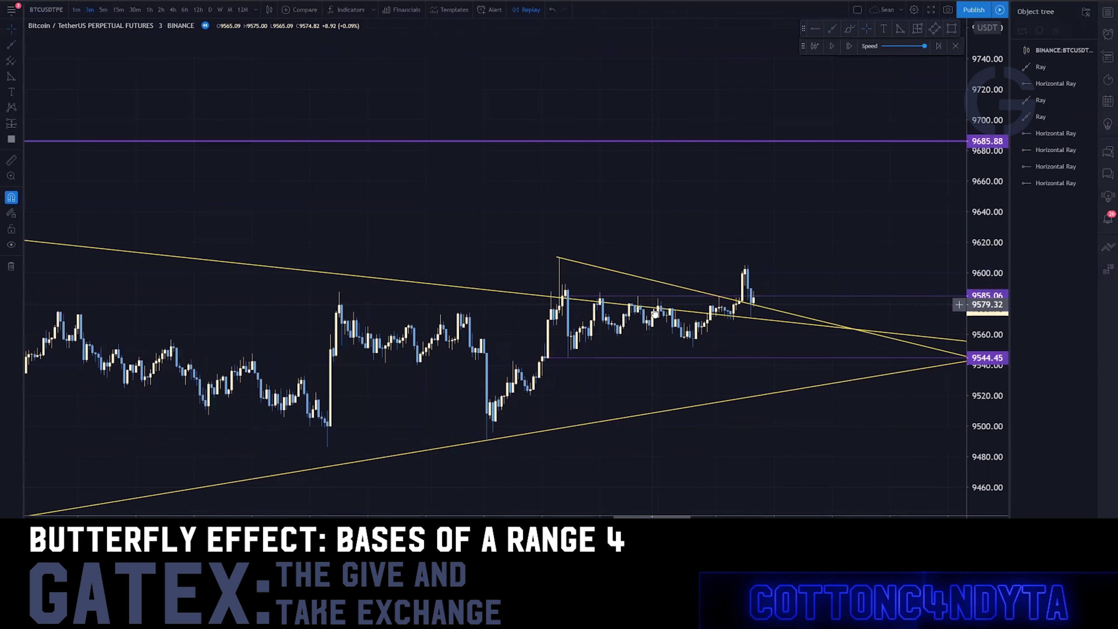
{"action": "left_click", "coordinate": [658, 310]}
{"action": "key", "text": "Delete"}
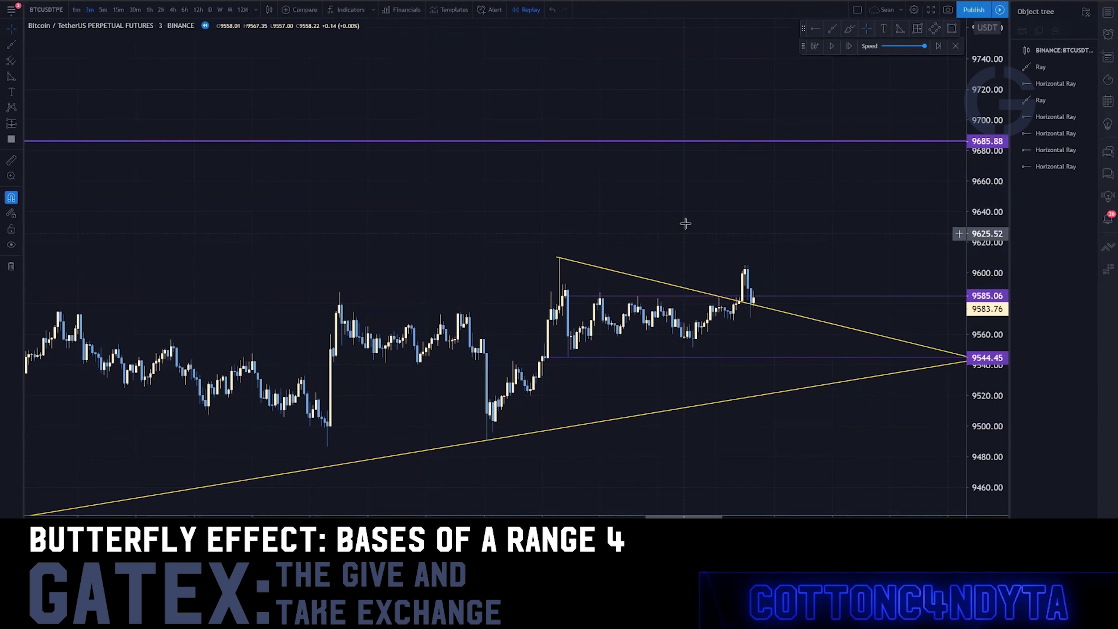
{"action": "left_click_drag", "start_coordinate": [694, 219], "coordinate": [647, 239]}
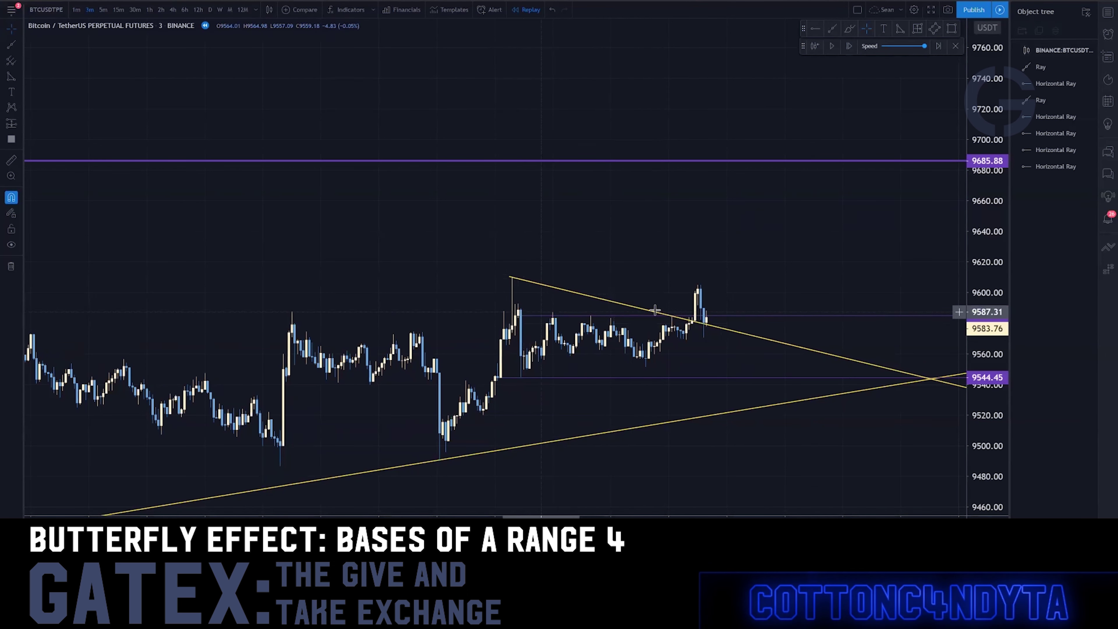
- Advance the 3m replay bar by bar through the drop below the 9585.06 level and the rebound
{"action": "left_click", "coordinate": [850, 45]}
{"action": "left_click", "coordinate": [849, 46]}
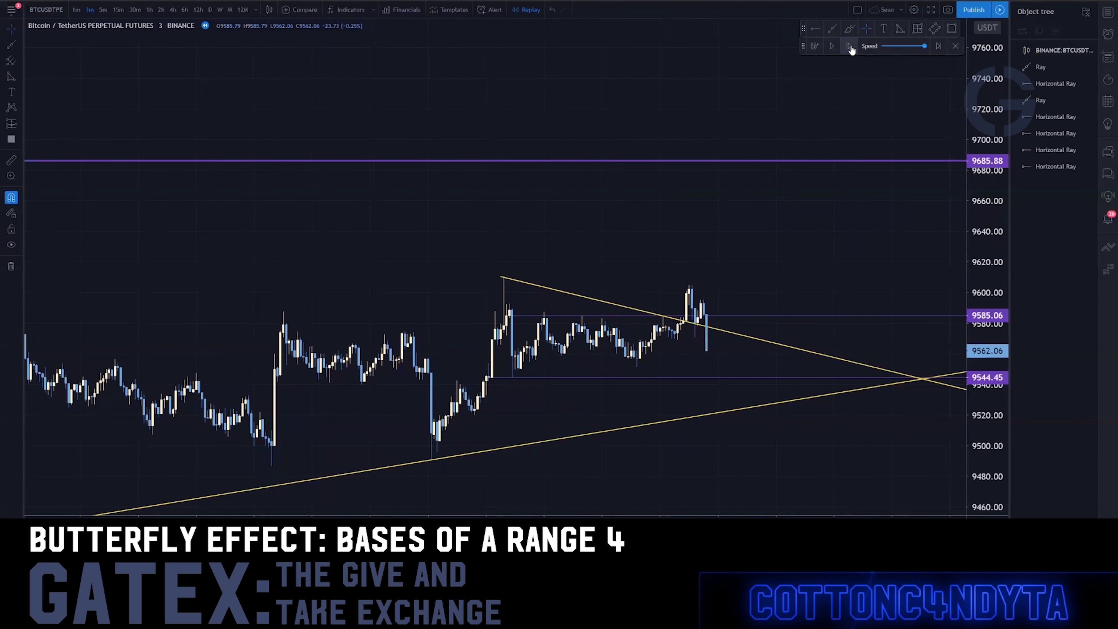
{"action": "left_click", "coordinate": [850, 46]}
{"action": "left_click", "coordinate": [850, 46]}
{"action": "left_click", "coordinate": [849, 45]}
{"action": "left_click", "coordinate": [849, 46]}
{"action": "left_click", "coordinate": [849, 45]}
{"action": "left_click", "coordinate": [849, 46]}
{"action": "left_click", "coordinate": [850, 46]}
{"action": "left_click", "coordinate": [850, 47]}
{"action": "left_click", "coordinate": [851, 46]}
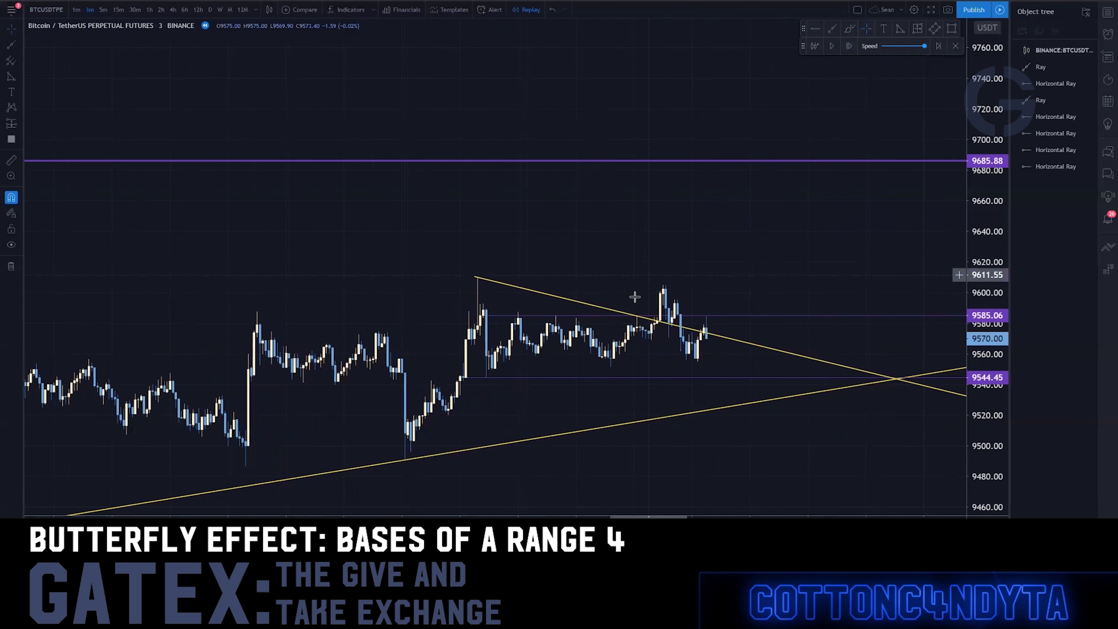
- Re-anchor the descending ray's second point to the 9605.00 peak, and draw a steeper ray from that peak through the 9595.38 lower high
{"action": "left_click_drag", "start_coordinate": [637, 316], "coordinate": [661, 285]}
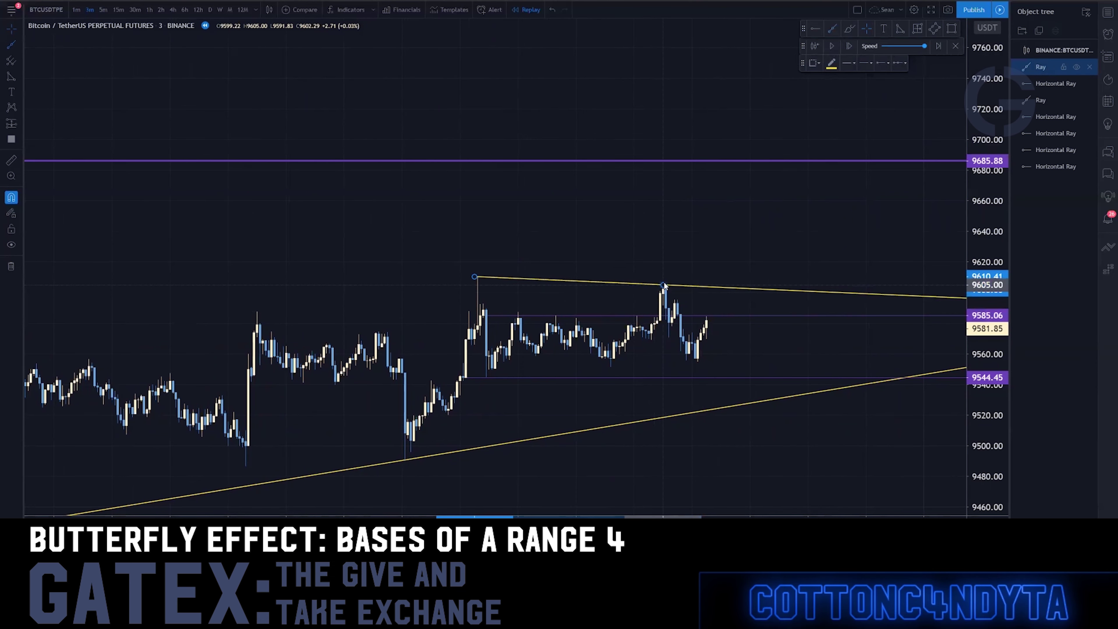
{"action": "left_click", "coordinate": [663, 285]}
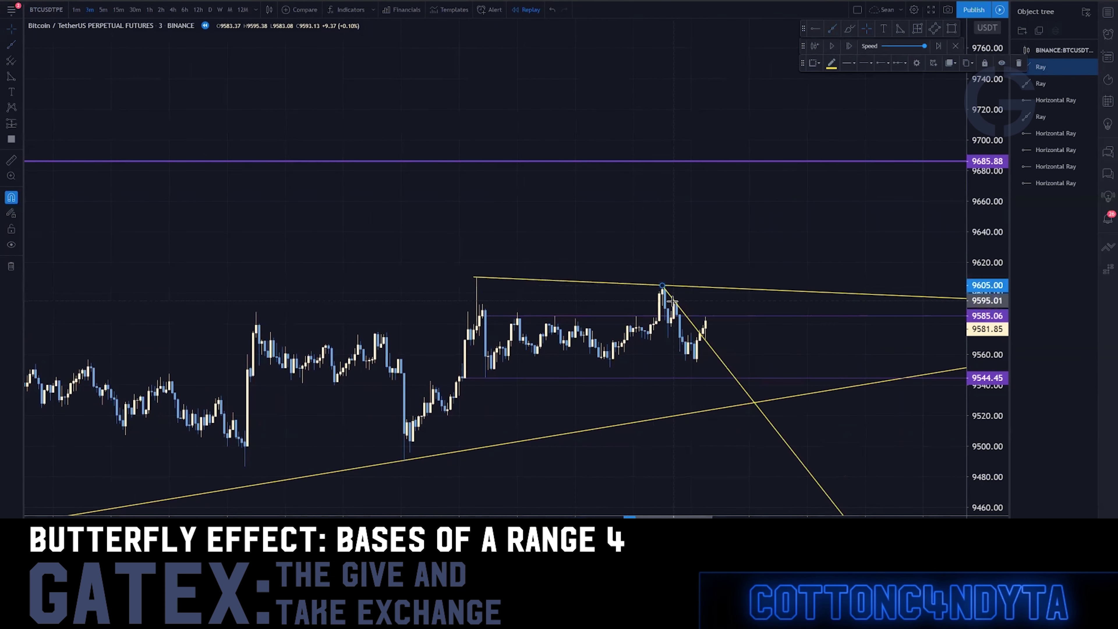
{"action": "left_click", "coordinate": [674, 302]}
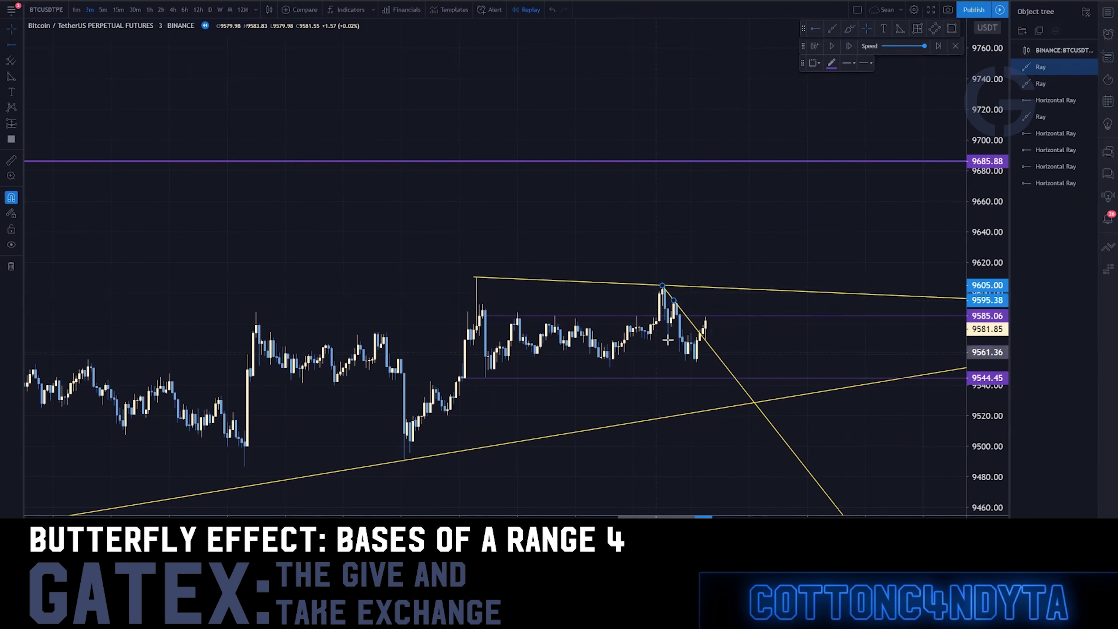
- Add a horizontal ray at 9599.22 just below the 9605.00 peak and stretch the price scale around it
{"action": "key", "text": "alt+j"}
{"action": "left_click", "coordinate": [662, 293]}
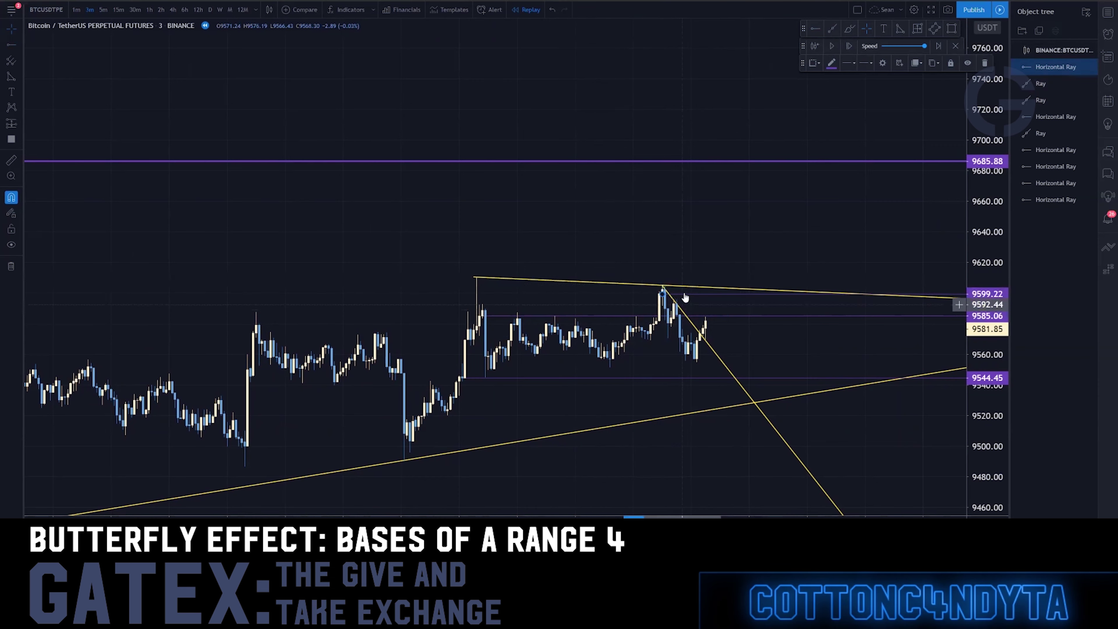
{"action": "left_click_drag", "start_coordinate": [723, 248], "coordinate": [673, 233]}
{"action": "left_click_drag", "start_coordinate": [980, 392], "coordinate": [902, 268]}
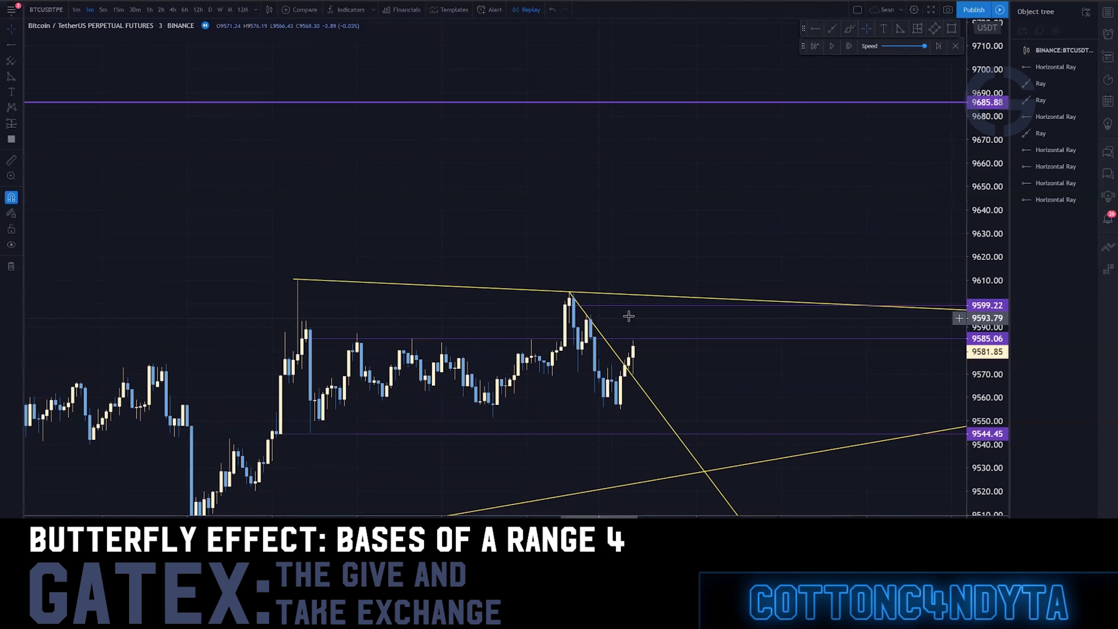
- Advance the replay through the retest of the 9599.22 level to the large breakout candle, selecting the 9585.06 ray on the way
{"action": "left_click", "coordinate": [849, 45]}
{"action": "left_click", "coordinate": [848, 45]}
{"action": "left_click", "coordinate": [849, 46]}
{"action": "left_click", "coordinate": [848, 45]}
{"action": "left_click", "coordinate": [848, 46]}
{"action": "left_click", "coordinate": [848, 46]}
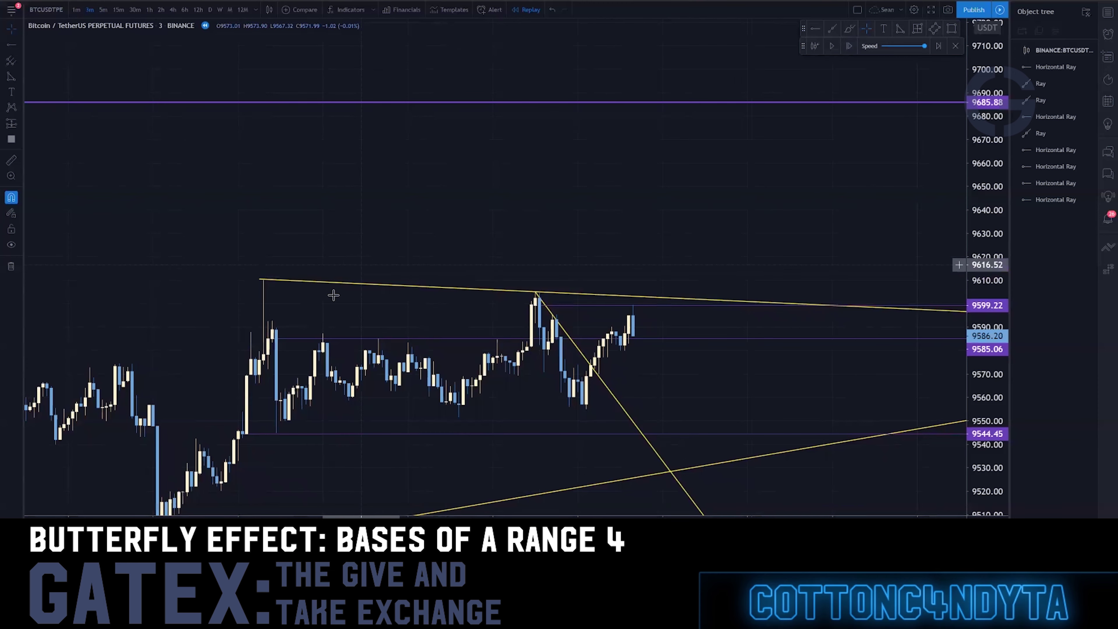
{"action": "left_click", "coordinate": [294, 339]}
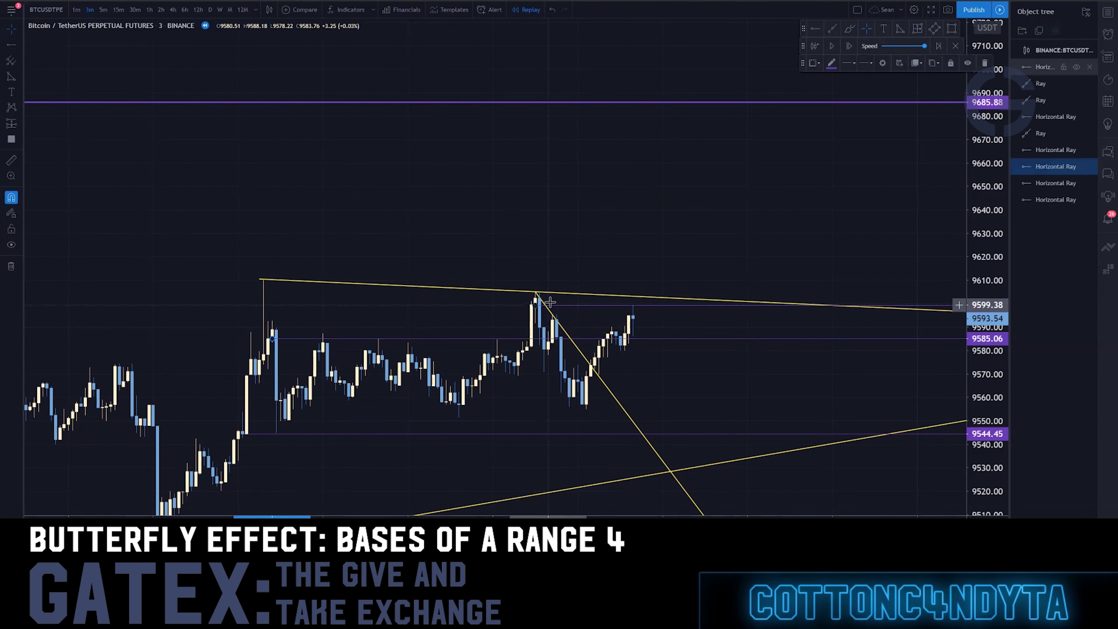
{"action": "left_click", "coordinate": [850, 46]}
{"action": "left_click", "coordinate": [851, 46]}
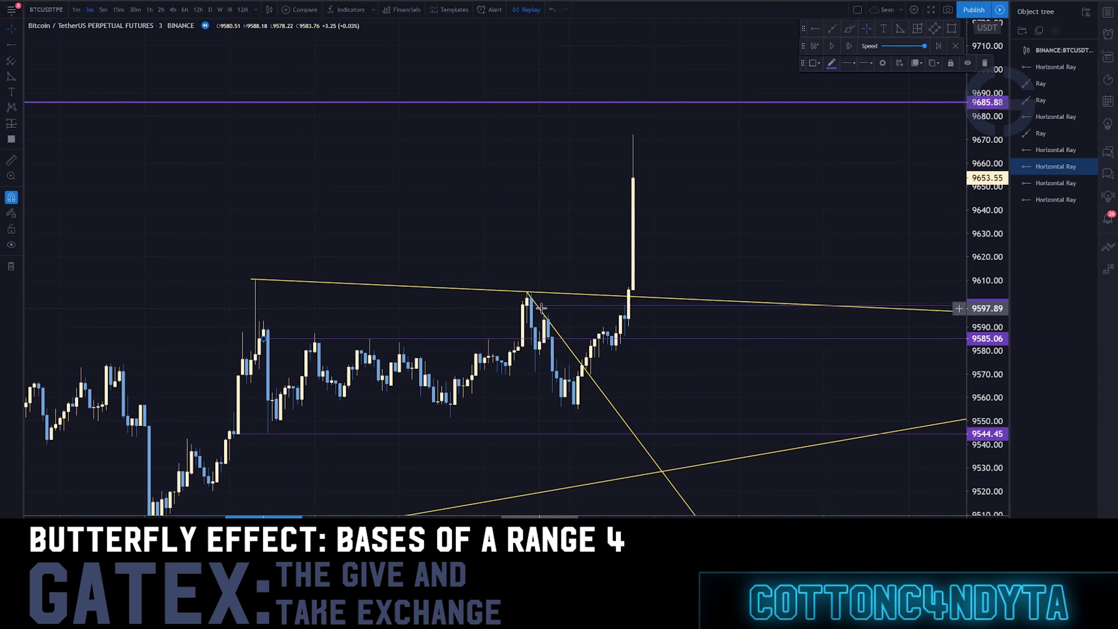
- Add a horizontal ray at 9551.12 and re-anchor it to 9566.68 at the last pullback low before the breakout
{"action": "scroll", "coordinate": [484, 308], "scroll_direction": "down", "scroll_amount": 2}
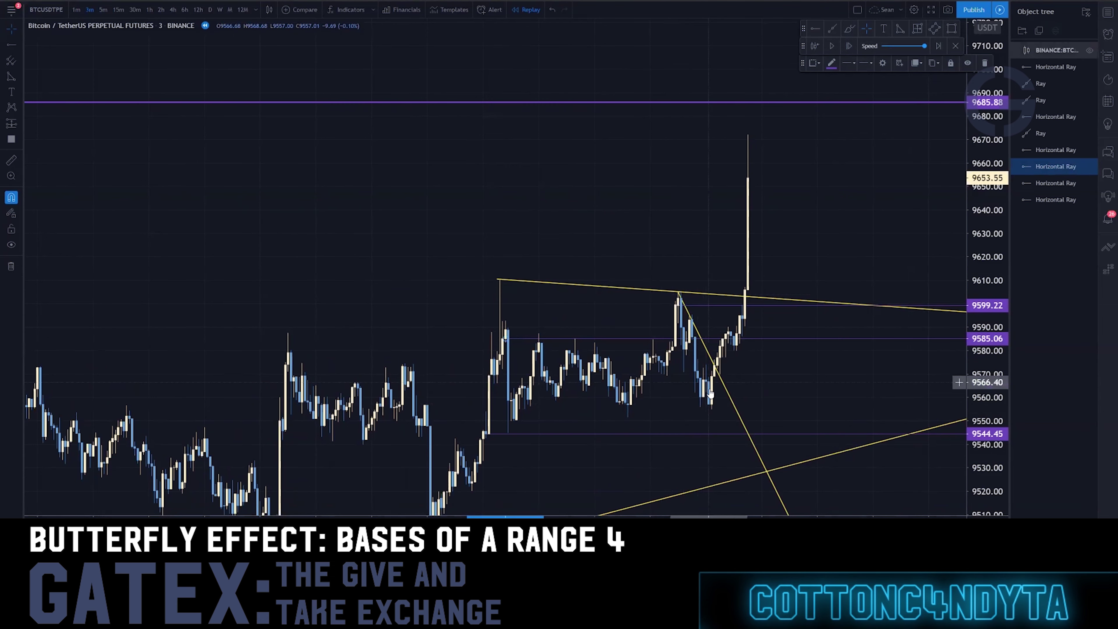
{"action": "left_click", "coordinate": [815, 29]}
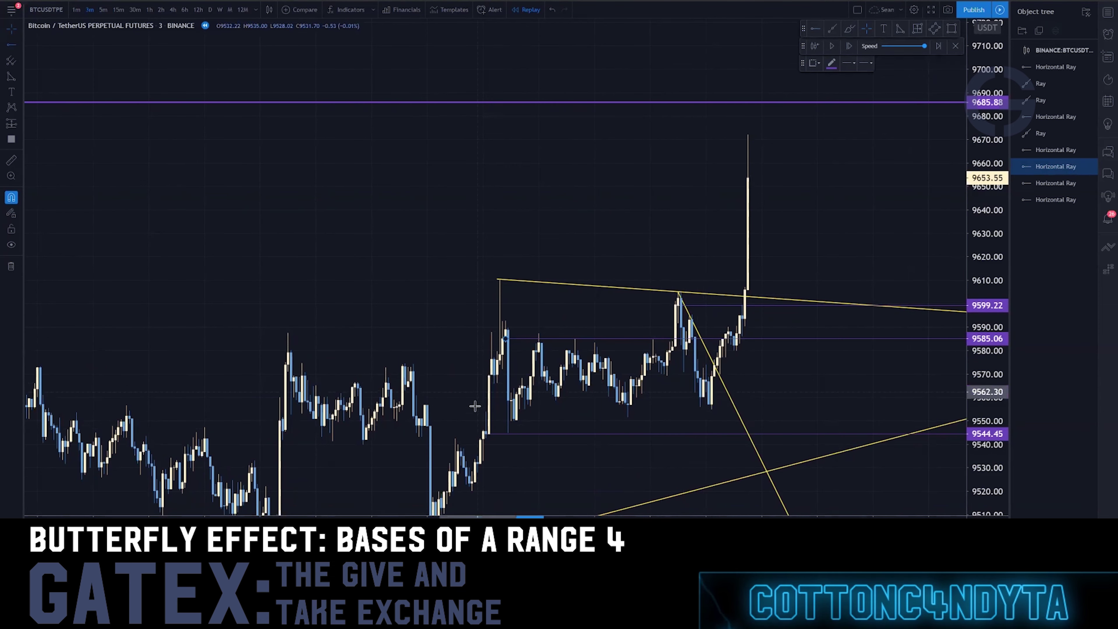
{"action": "left_click", "coordinate": [506, 418]}
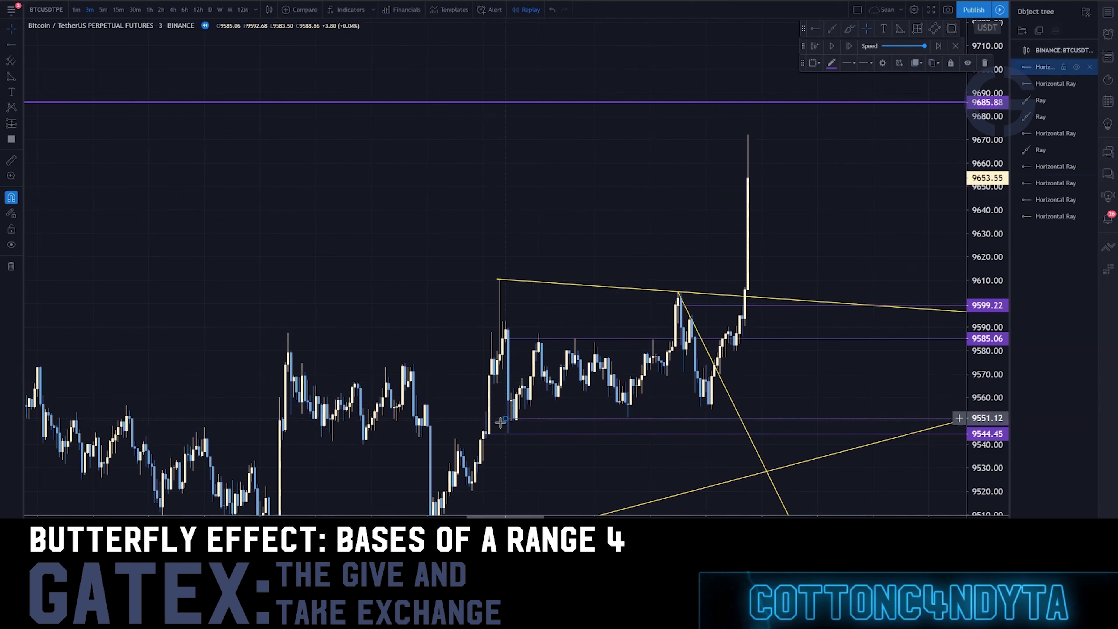
{"action": "left_click_drag", "start_coordinate": [500, 428], "coordinate": [630, 404]}
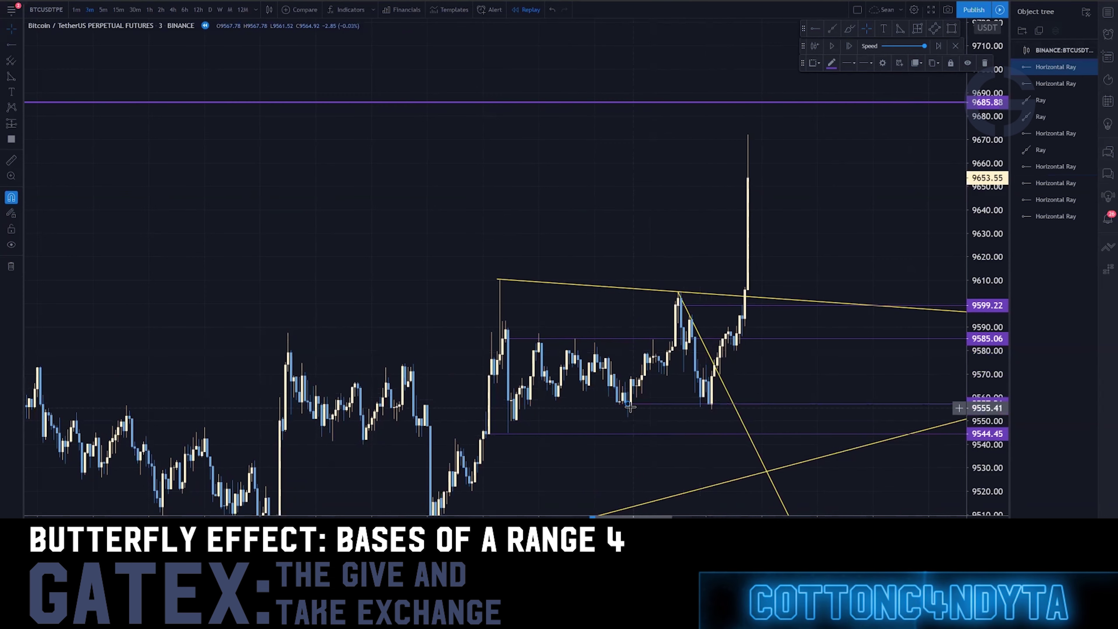
{"action": "left_click_drag", "start_coordinate": [625, 406], "coordinate": [708, 385]}
{"action": "left_click", "coordinate": [625, 407]}
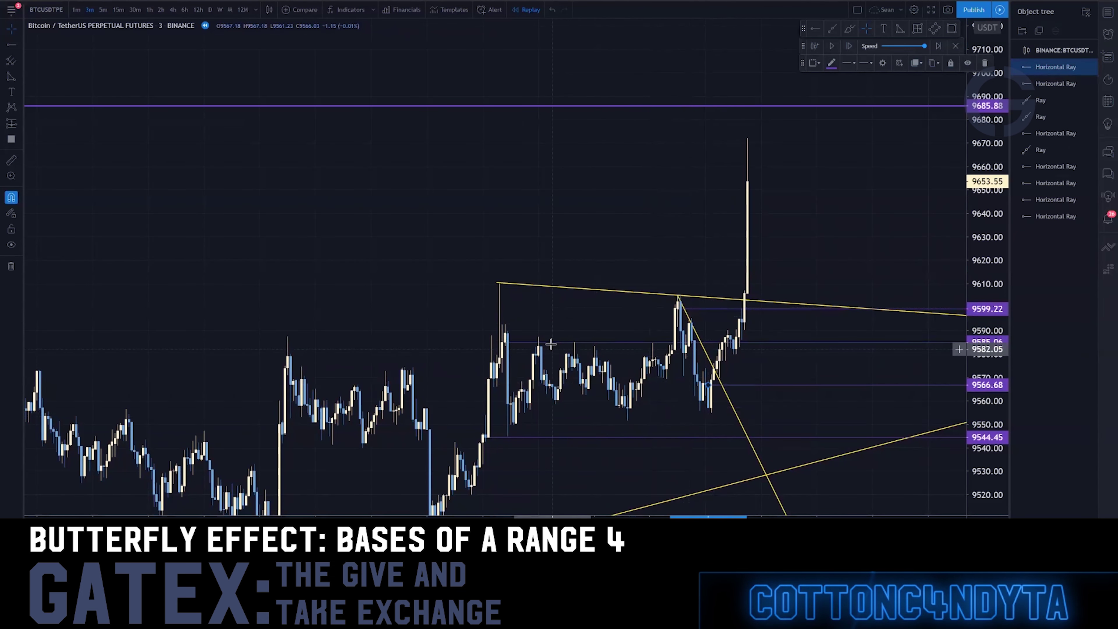
- Select the 9585.06 and 9599.22 rays in turn, and advance the replay until price spikes through 9685.88 and pulls back
{"action": "left_click", "coordinate": [522, 343]}
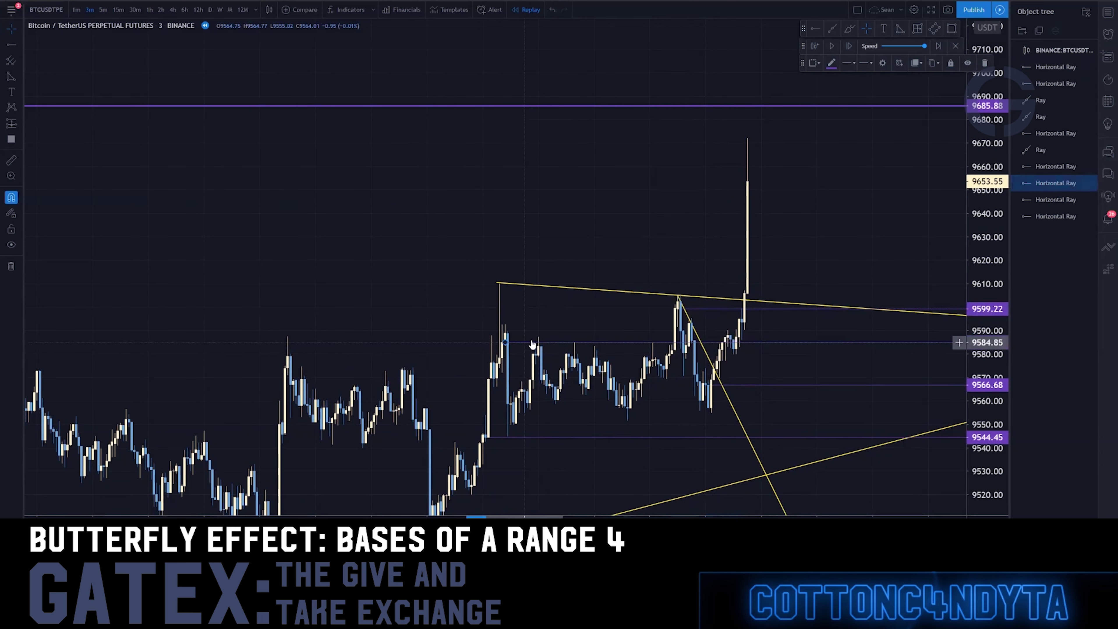
{"action": "left_click", "coordinate": [695, 311]}
{"action": "left_click", "coordinate": [848, 45]}
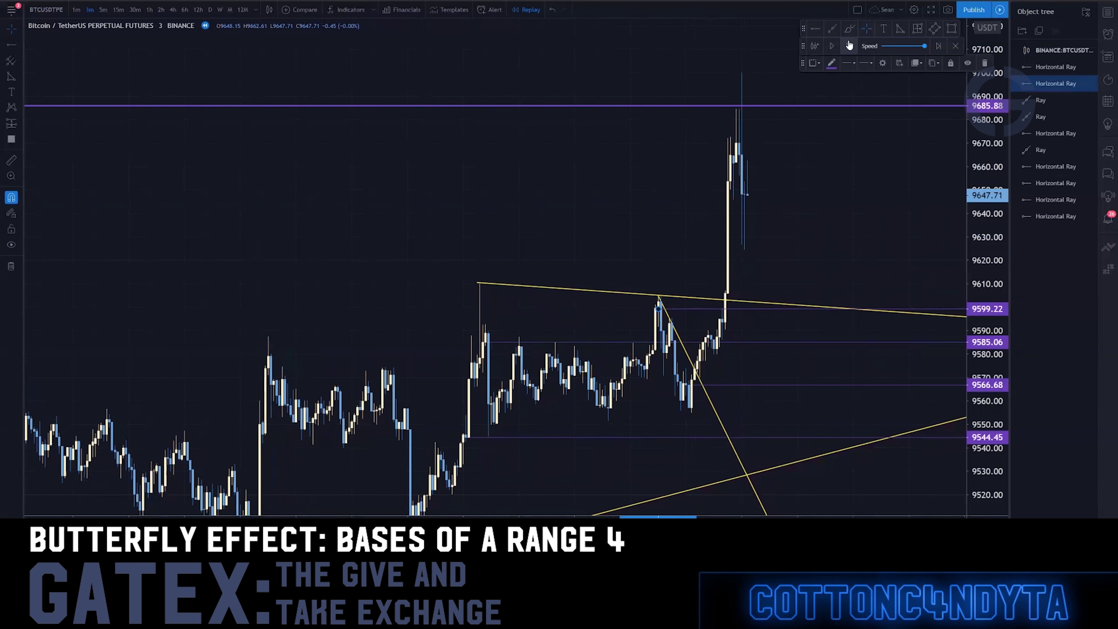
- Examine the earlier price history from the origin of the 9685.88 level to the current rally
{"action": "scroll", "coordinate": [631, 187], "scroll_direction": "down", "scroll_amount": 5}
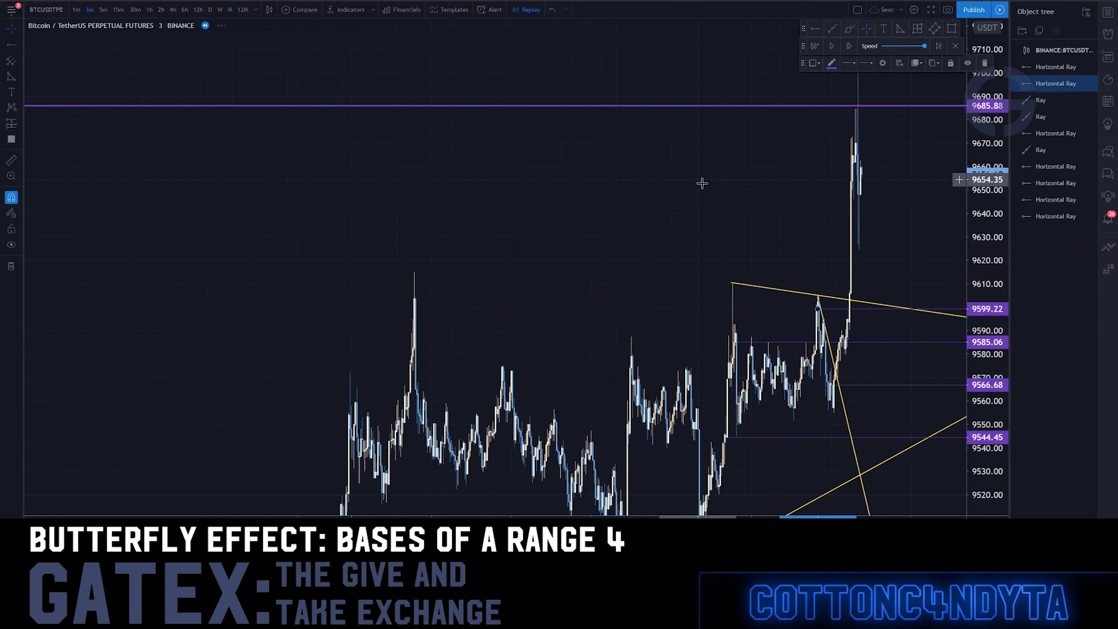
{"action": "scroll", "coordinate": [702, 183], "scroll_direction": "down", "scroll_amount": 2}
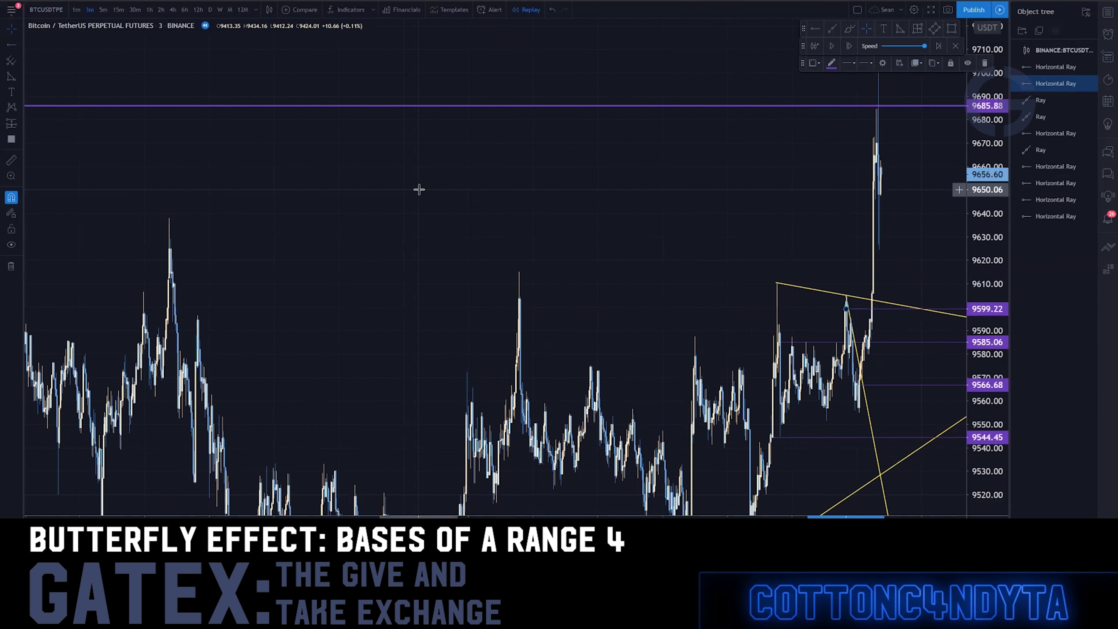
{"action": "scroll", "coordinate": [324, 262], "scroll_direction": "up", "scroll_amount": 3}
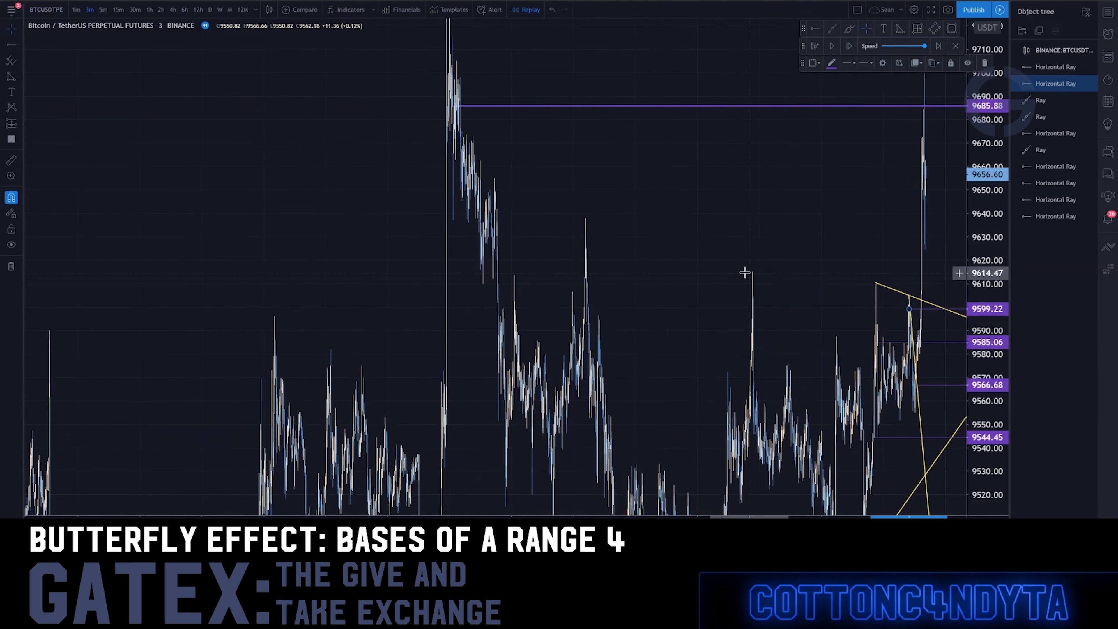
{"action": "left_click_drag", "start_coordinate": [560, 223], "coordinate": [656, 166]}
{"action": "scroll", "coordinate": [381, 279], "scroll_direction": "up", "scroll_amount": 5}
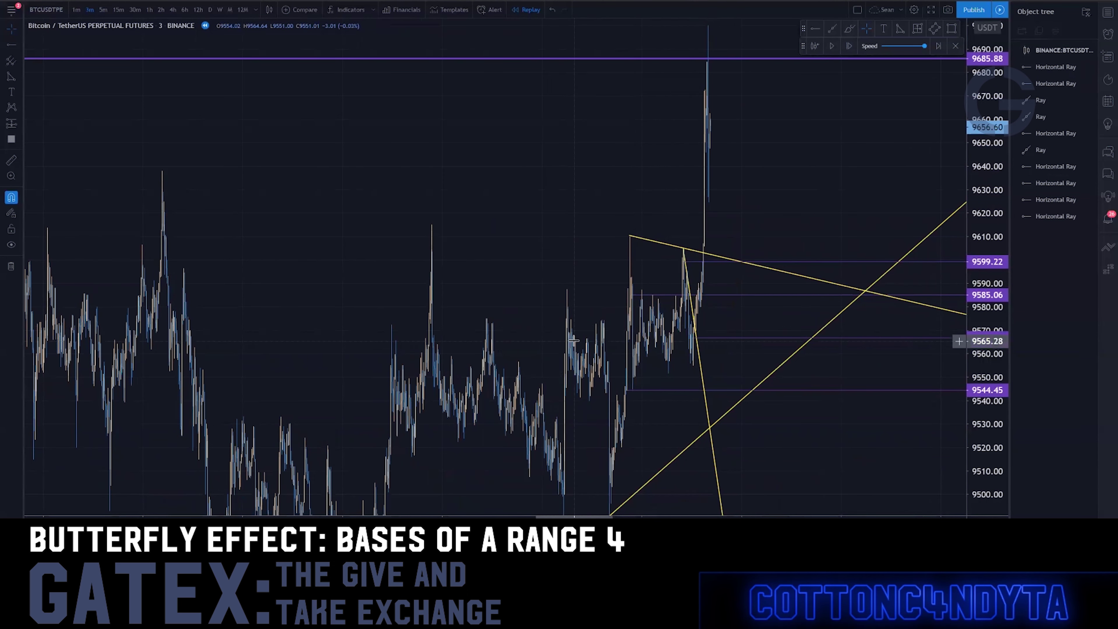
{"action": "left_click_drag", "start_coordinate": [749, 239], "coordinate": [305, 183]}
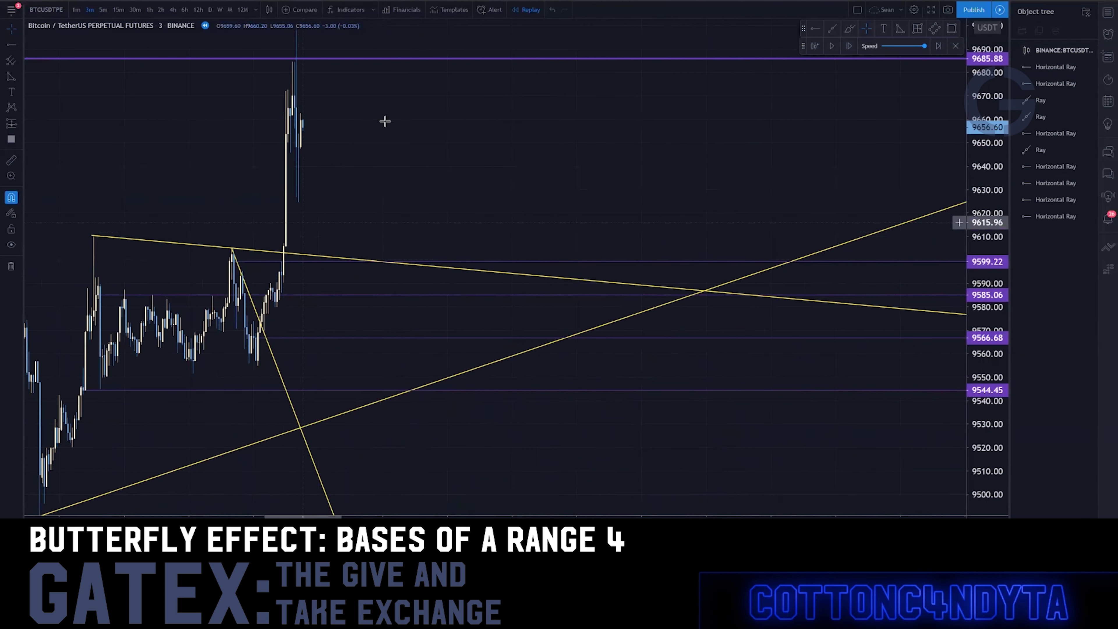
{"action": "left_click_drag", "start_coordinate": [385, 121], "coordinate": [477, 278]}
{"action": "left_click_drag", "start_coordinate": [256, 219], "coordinate": [550, 219]}
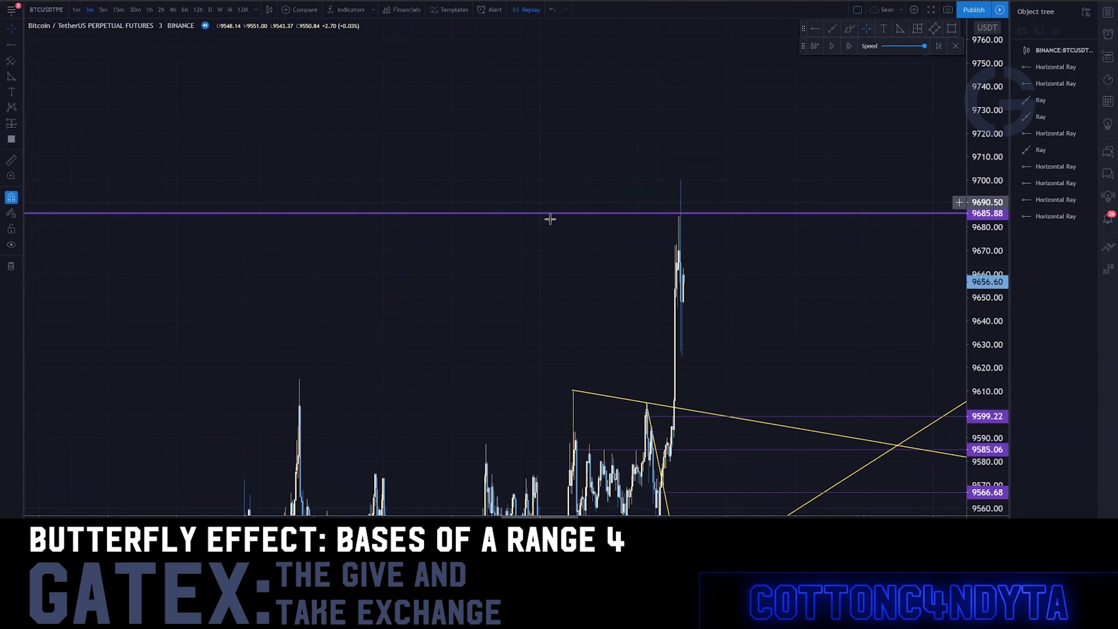
- Advance the replay through the pullback that follows the spike above the 9685.88 ray
{"action": "left_click", "coordinate": [856, 46]}
{"action": "left_click", "coordinate": [858, 46]}
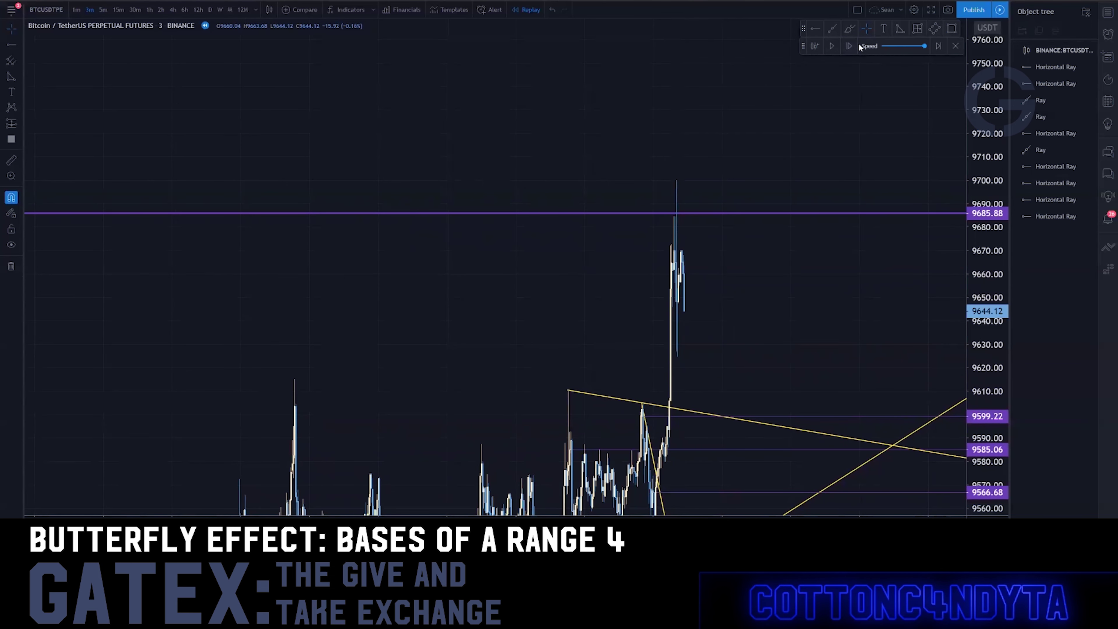
{"action": "scroll", "coordinate": [800, 237], "scroll_direction": "up", "scroll_amount": 15}
{"action": "left_click_drag", "start_coordinate": [205, 286], "coordinate": [591, 283]}
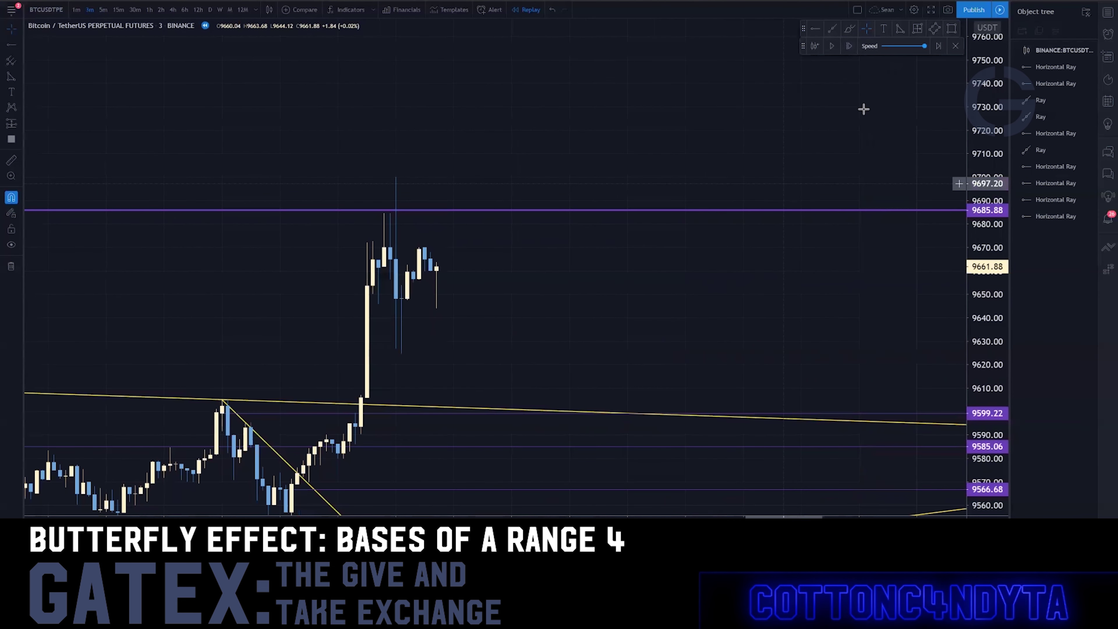
- Draw a trend ray from the 9700.00 spike high, advance the replay, and re-anchor its second point to the lower high at 9675.45
{"action": "left_click", "coordinate": [831, 29]}
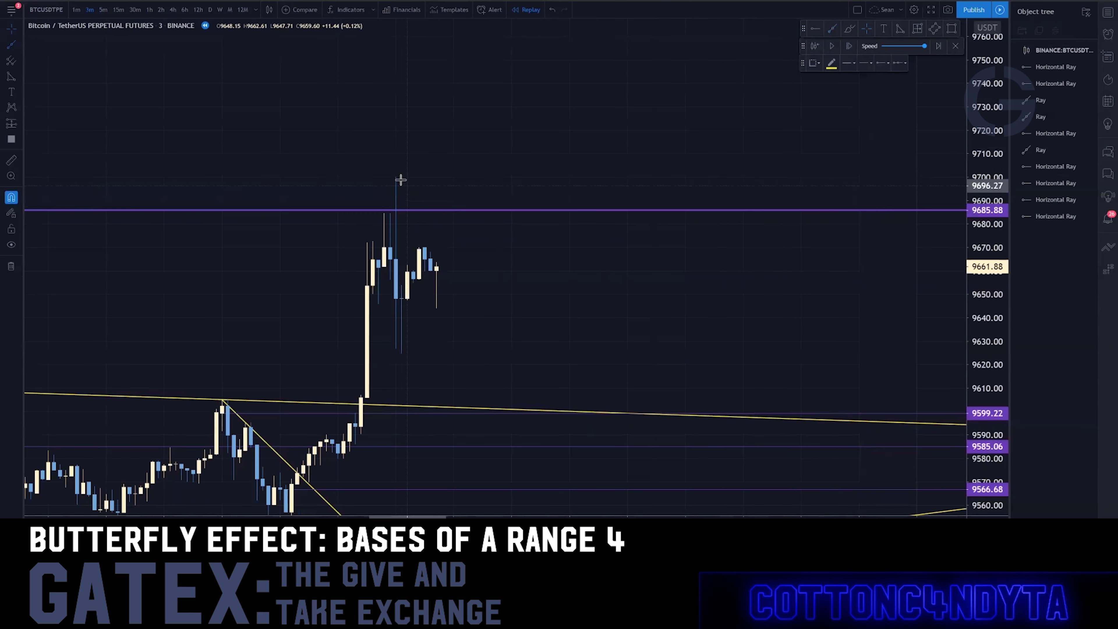
{"action": "left_click", "coordinate": [396, 176]}
{"action": "left_click", "coordinate": [430, 252]}
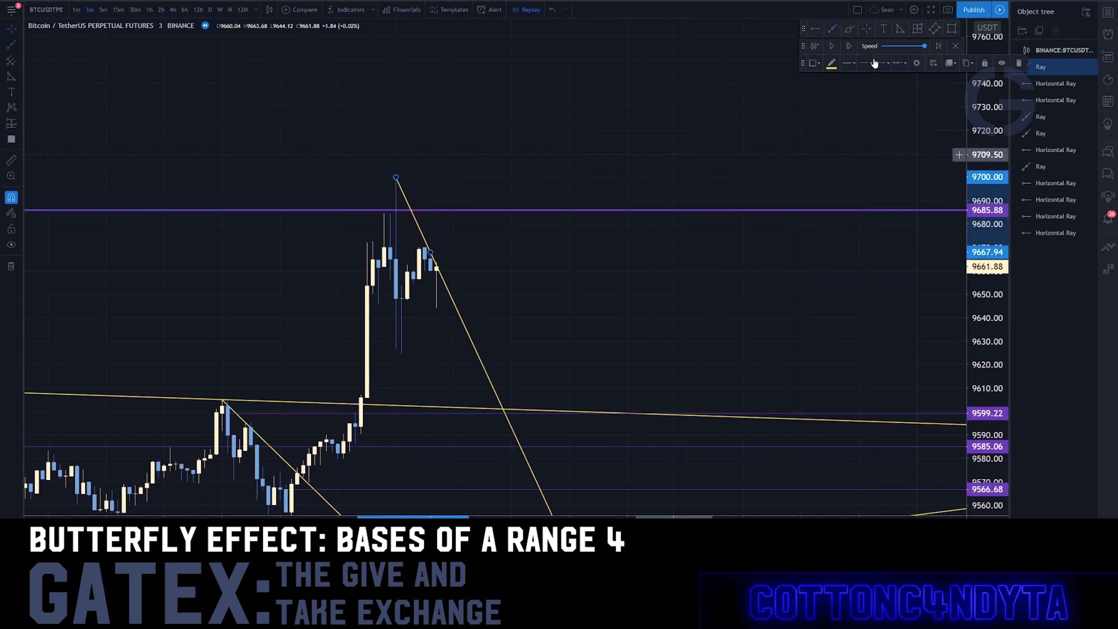
{"action": "left_click", "coordinate": [833, 47]}
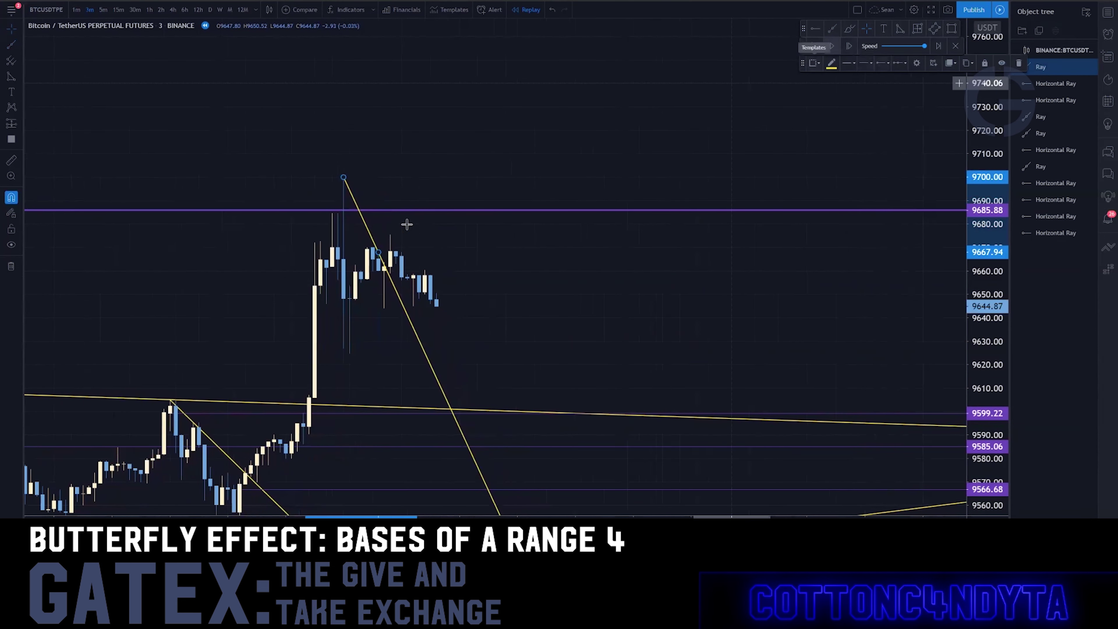
{"action": "left_click_drag", "start_coordinate": [377, 252], "coordinate": [387, 230]}
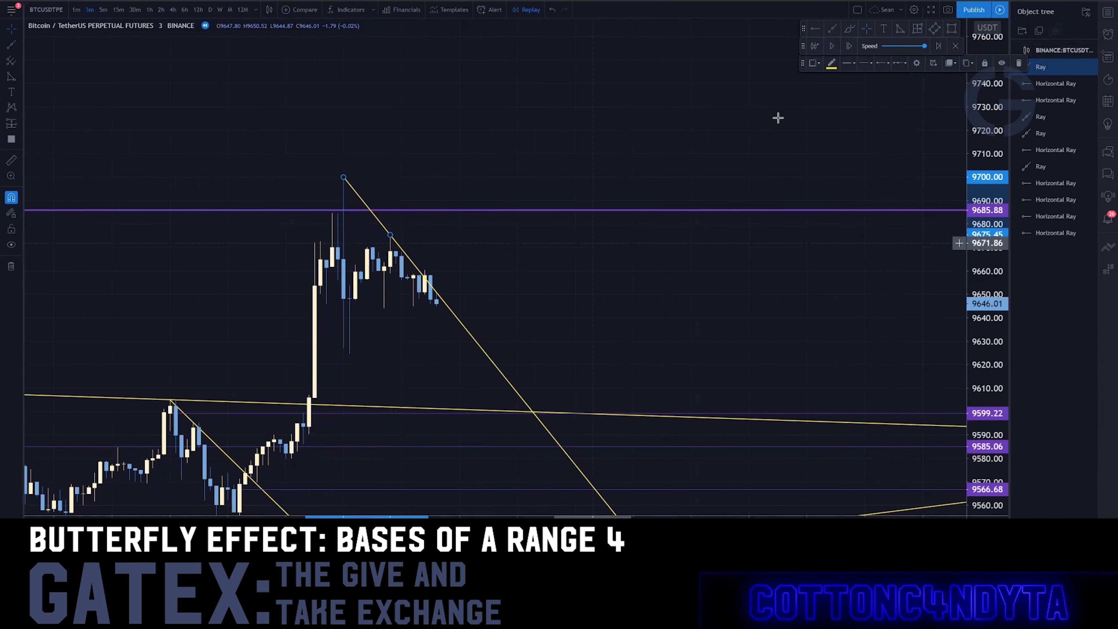
- Advance the replay candle by candle until price rallies well above the 9700.00 high
{"action": "left_click", "coordinate": [847, 47]}
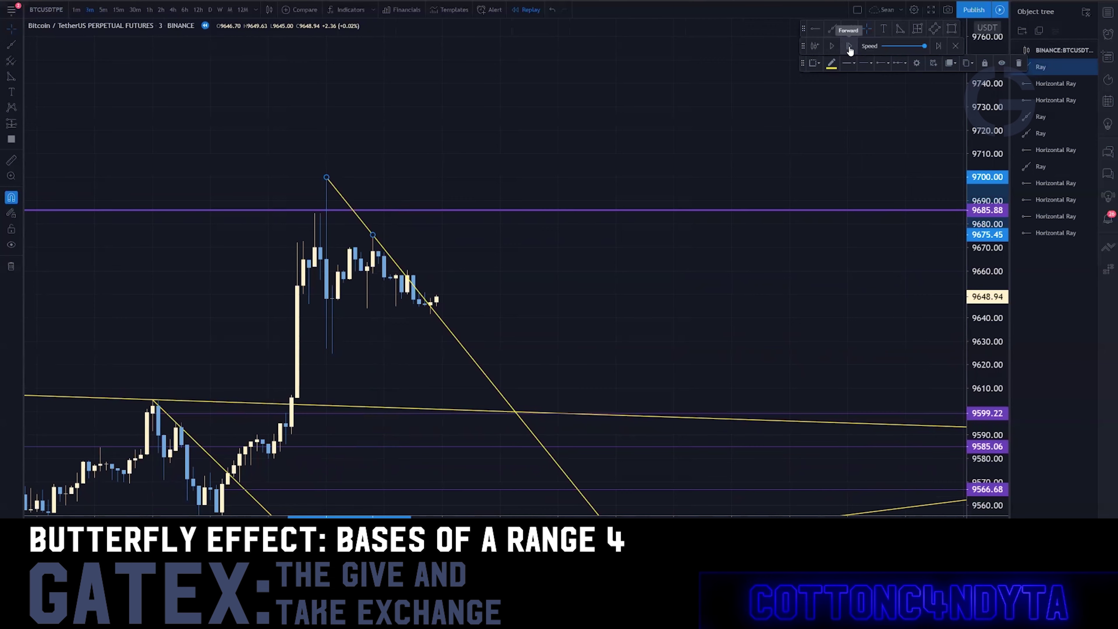
{"action": "left_click", "coordinate": [848, 47]}
{"action": "left_click", "coordinate": [848, 47]}
{"action": "left_click", "coordinate": [849, 46]}
{"action": "left_click", "coordinate": [848, 47]}
{"action": "left_click", "coordinate": [849, 47]}
{"action": "left_click", "coordinate": [848, 47]}
{"action": "left_click", "coordinate": [848, 46]}
{"action": "left_click", "coordinate": [848, 47]}
- Switch the chart to the 30-minute timeframe and bring up the origin of the 9685.88 level
{"action": "scroll", "coordinate": [674, 324], "scroll_direction": "left", "scroll_amount": 5}
{"action": "scroll", "coordinate": [579, 317], "scroll_direction": "down", "scroll_amount": 6}
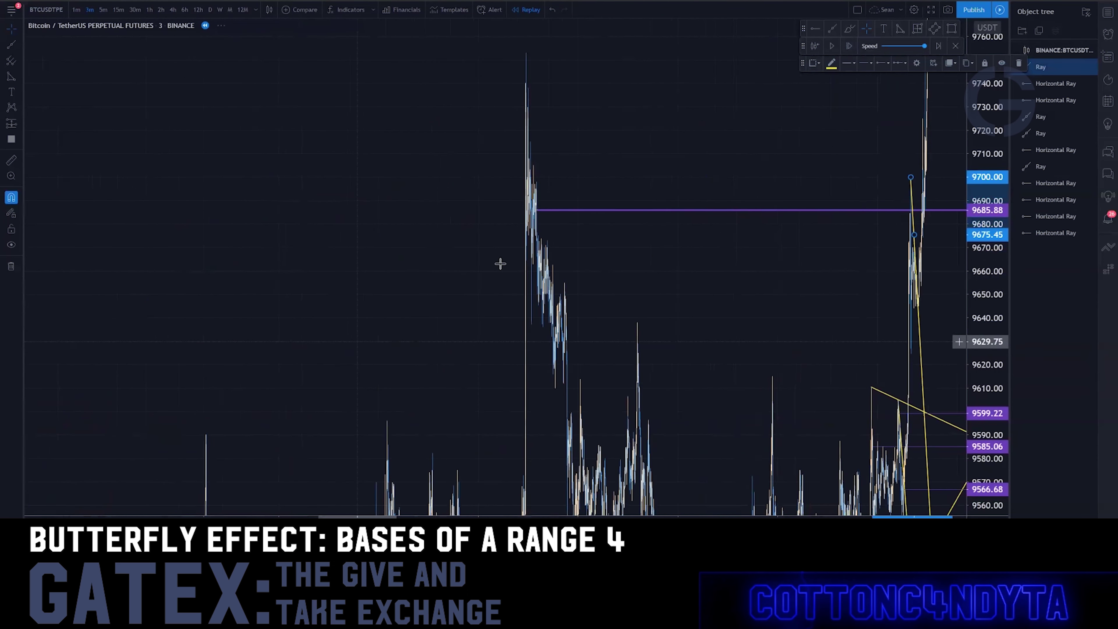
{"action": "scroll", "coordinate": [480, 249], "scroll_direction": "right", "scroll_amount": 3}
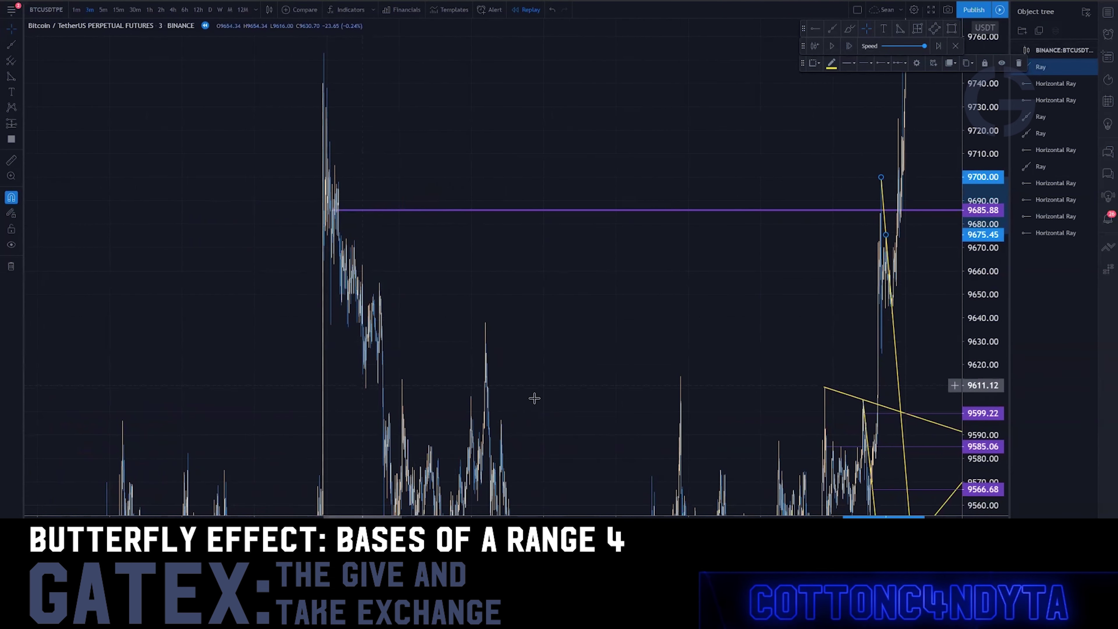
{"action": "left_click", "coordinate": [136, 10]}
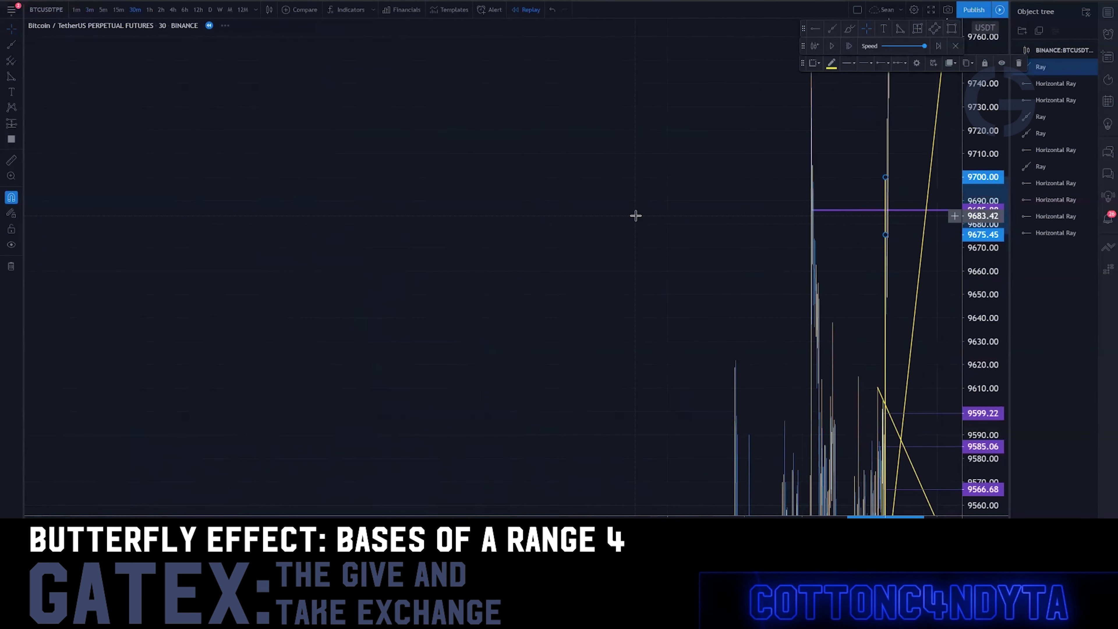
{"action": "scroll", "coordinate": [386, 282], "scroll_direction": "up", "scroll_amount": 8}
{"action": "left_click_drag", "start_coordinate": [163, 292], "coordinate": [883, 194]}
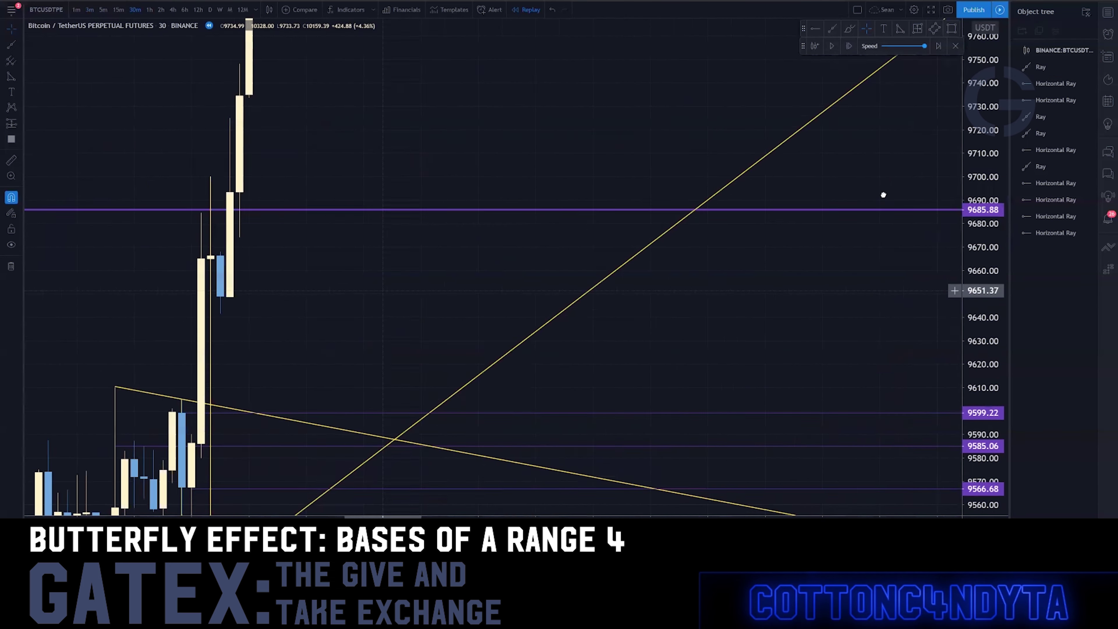
{"action": "left_click_drag", "start_coordinate": [488, 202], "coordinate": [635, 249]}
{"action": "scroll", "coordinate": [569, 282], "scroll_direction": "left", "scroll_amount": 3}
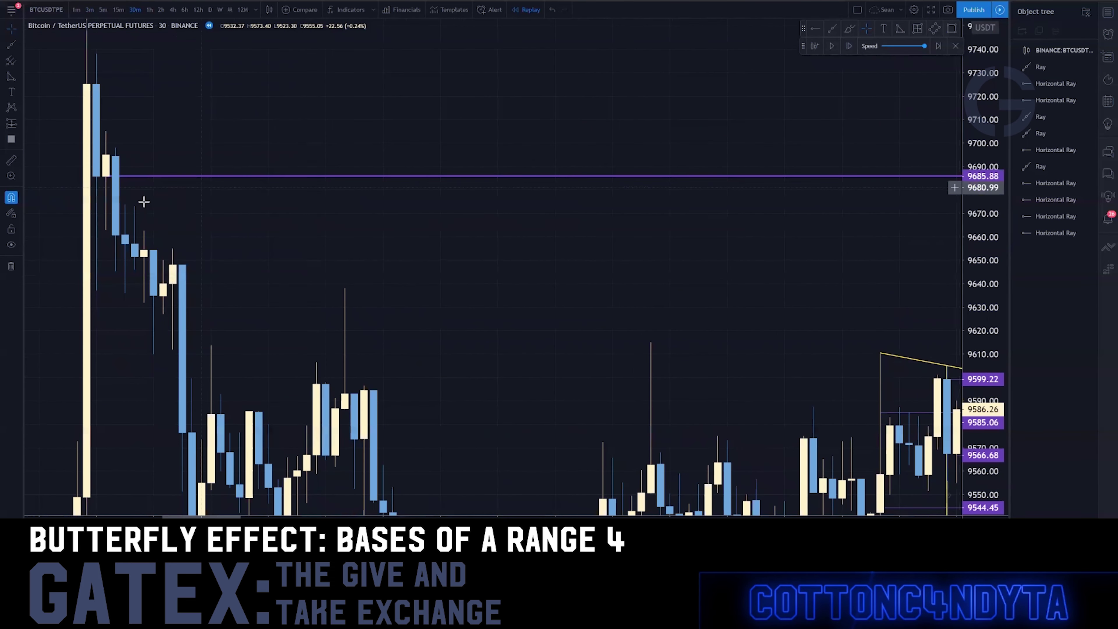
- Move the 9685.88 horizontal ray to 9614.85, compare it with the surrounding swing highs, and return it to 9685.88
{"action": "left_click", "coordinate": [109, 176]}
{"action": "mouse_move", "coordinate": [109, 176]}
{"action": "left_mouse_down"}
{"action": "mouse_move", "coordinate": [170, 296]}
{"action": "mouse_move", "coordinate": [344, 292]}
{"action": "mouse_move", "coordinate": [314, 334]}
{"action": "mouse_move", "coordinate": [317, 362]}
{"action": "mouse_move", "coordinate": [298, 342]}
{"action": "left_mouse_up"}
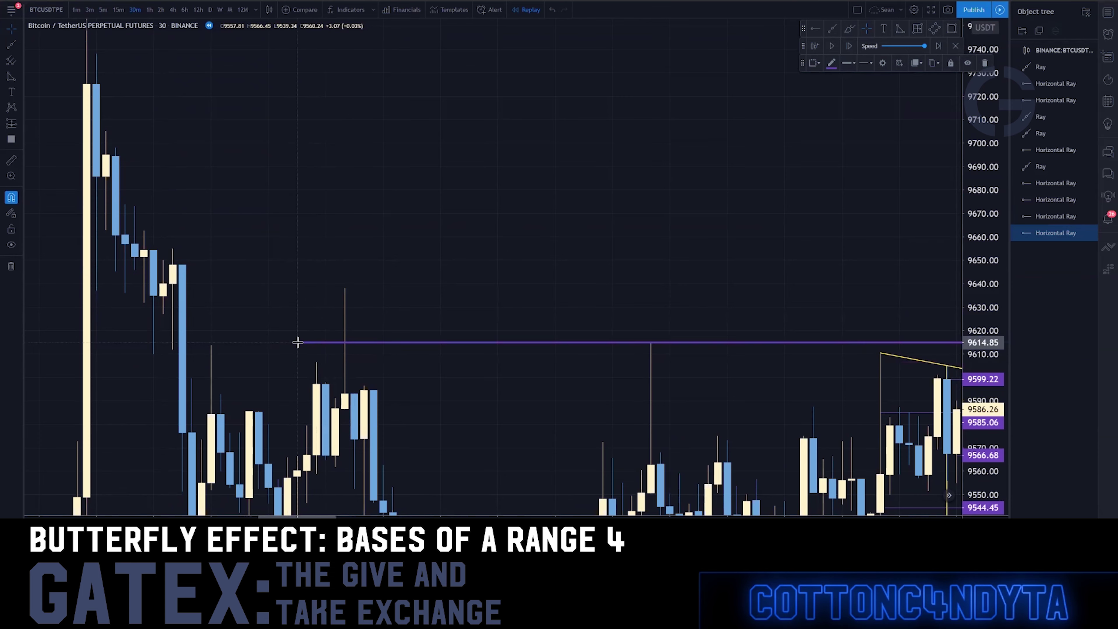
{"action": "scroll", "coordinate": [547, 276], "scroll_direction": "down", "scroll_amount": 8}
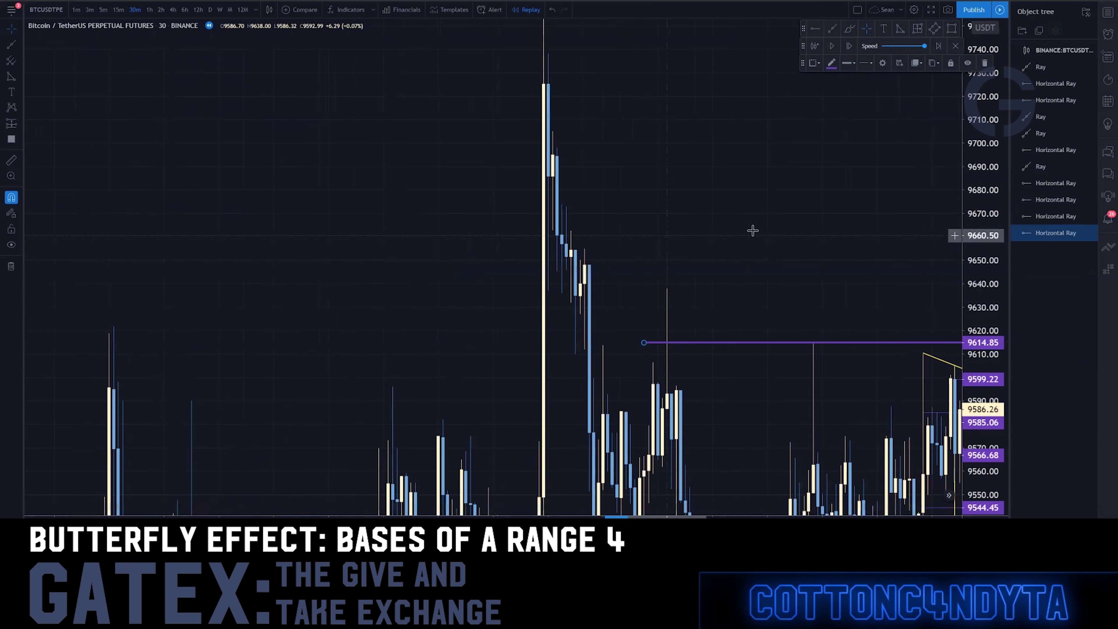
{"action": "left_click_drag", "start_coordinate": [782, 222], "coordinate": [346, 131]}
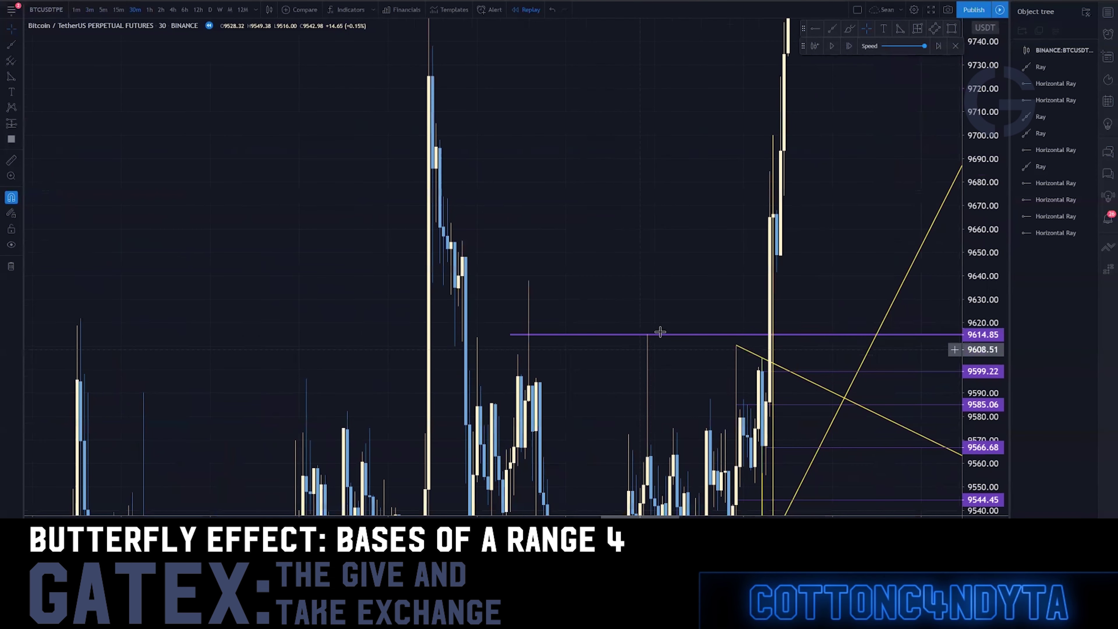
{"action": "left_click_drag", "start_coordinate": [659, 332], "coordinate": [604, 197]}
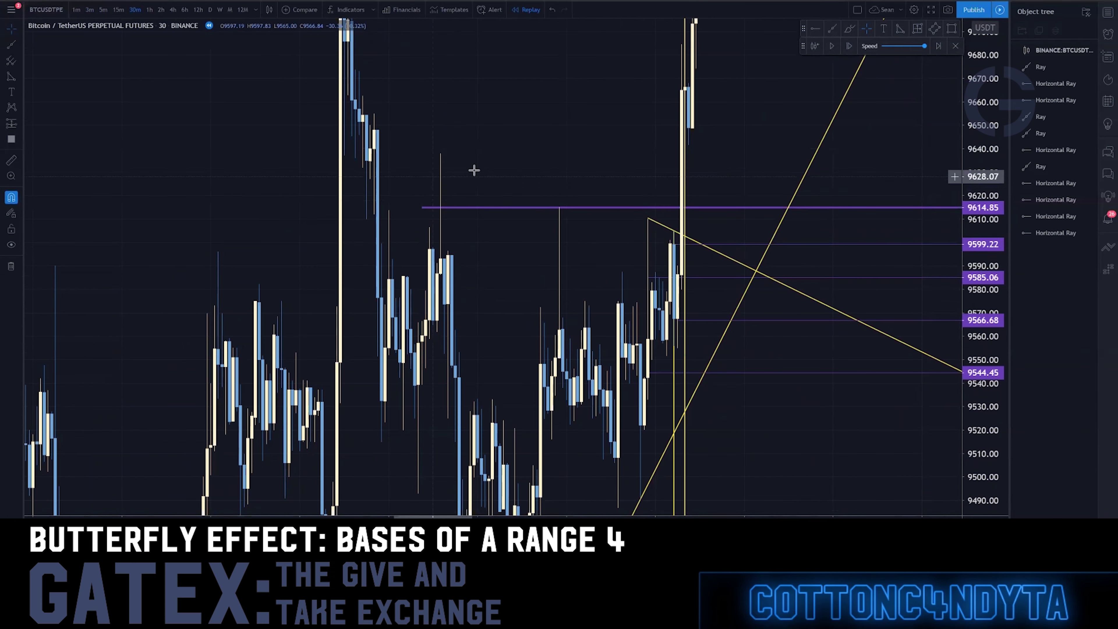
{"action": "left_click_drag", "start_coordinate": [492, 168], "coordinate": [437, 260]}
{"action": "left_click_drag", "start_coordinate": [970, 216], "coordinate": [970, 255]}
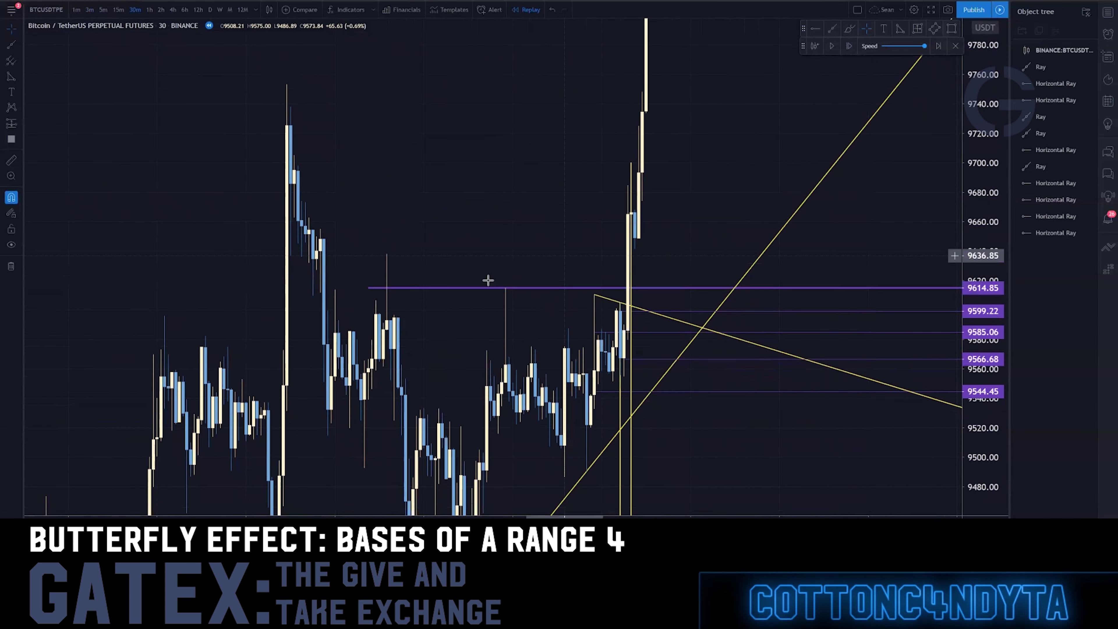
{"action": "left_click", "coordinate": [374, 289]}
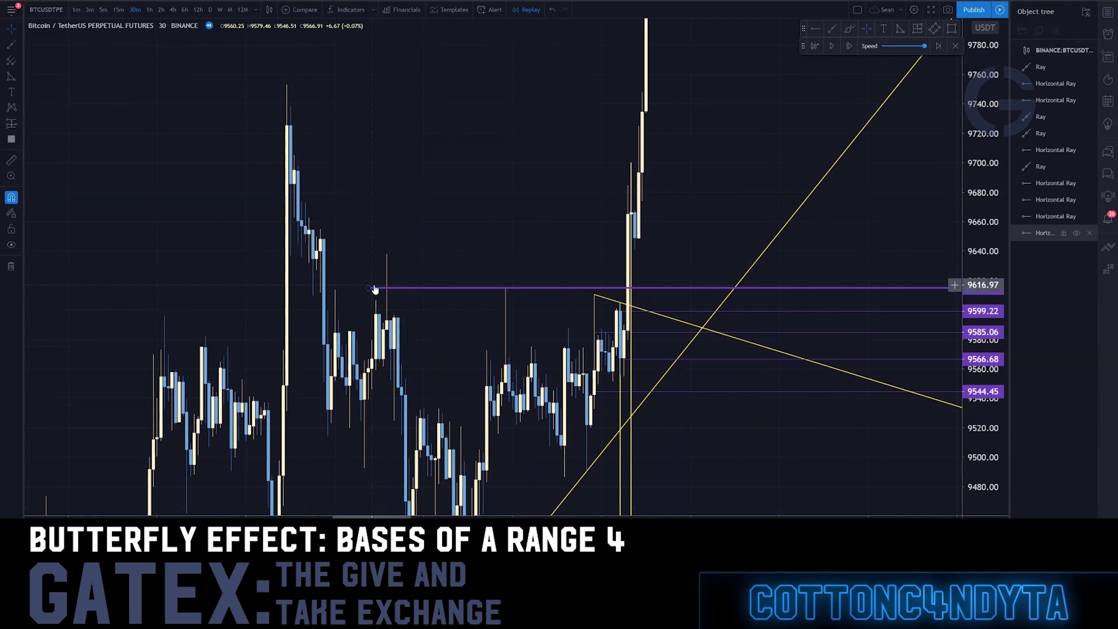
{"action": "left_click_drag", "start_coordinate": [291, 213], "coordinate": [292, 184]}
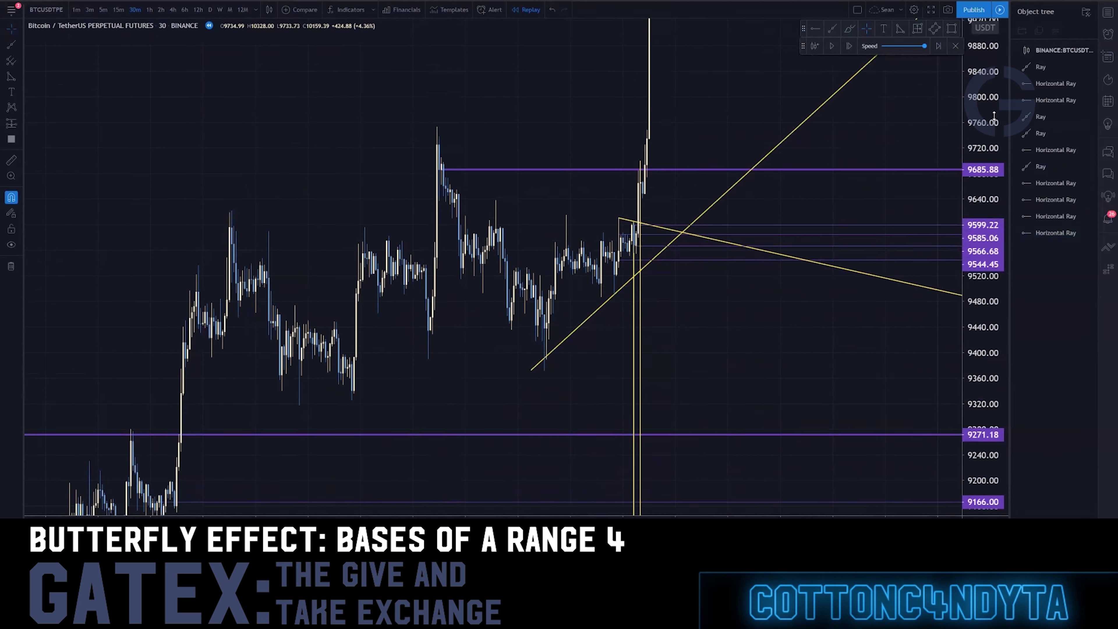
- Show the whole rally from below 9166.00 and remove all drawings from the chart
{"action": "left_click_drag", "start_coordinate": [990, 117], "coordinate": [983, 264]}
{"action": "left_click_drag", "start_coordinate": [356, 317], "coordinate": [447, 295]}
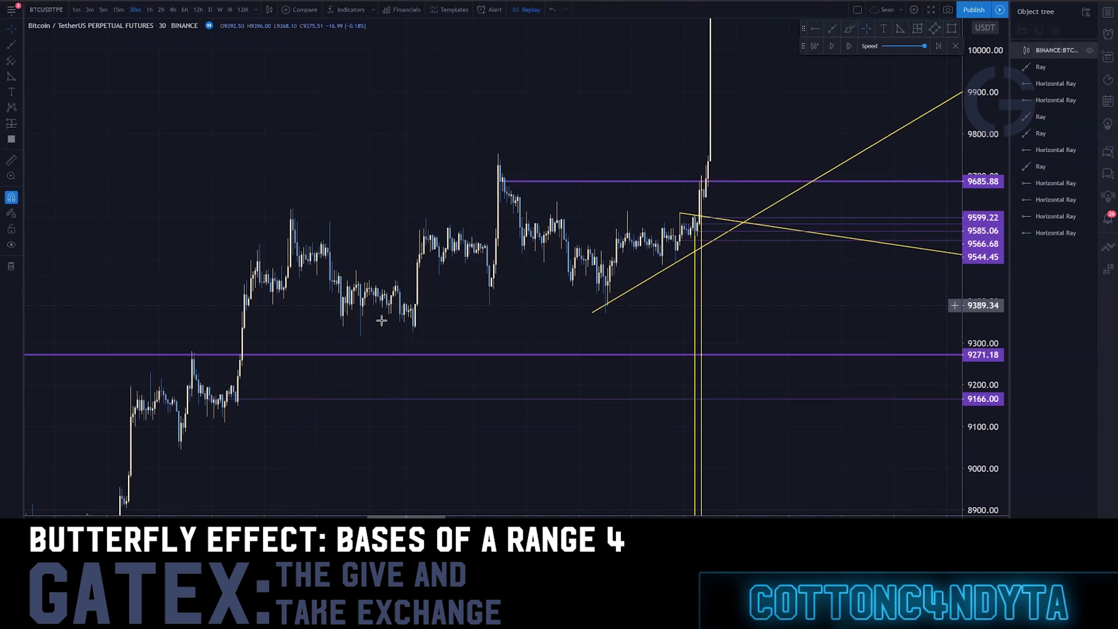
{"action": "right_click", "coordinate": [235, 210]}
{"action": "left_click", "coordinate": [273, 380]}
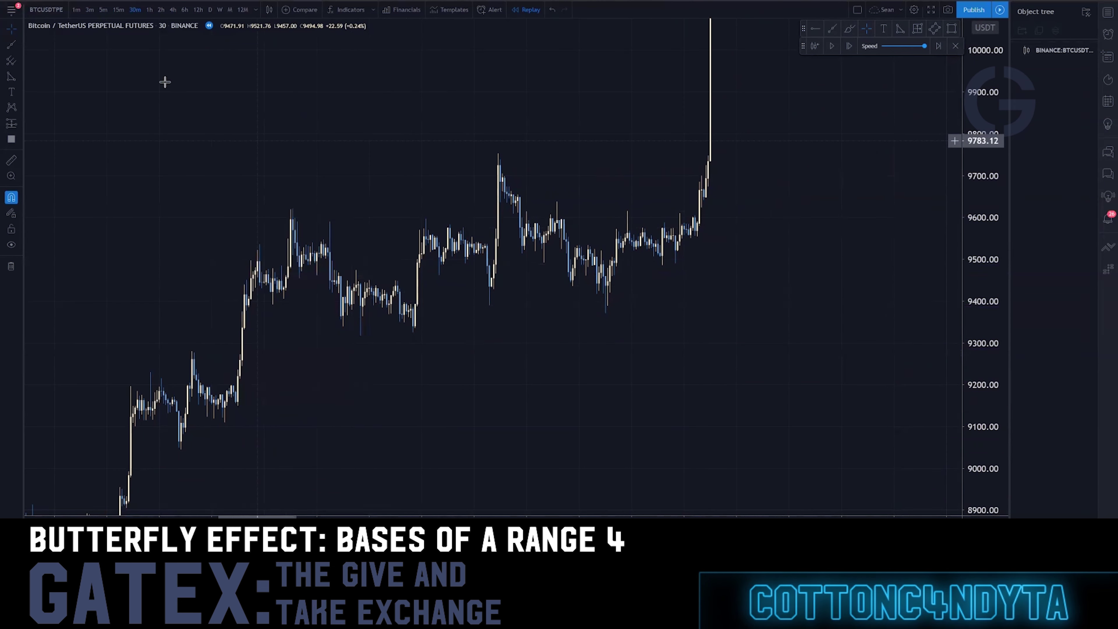
- Add a horizontal ray at 9422.11 on the 4-hour timeframe and re-anchor it to the 9390.00 low on the 1-hour timeframe
{"action": "left_click", "coordinate": [173, 10]}
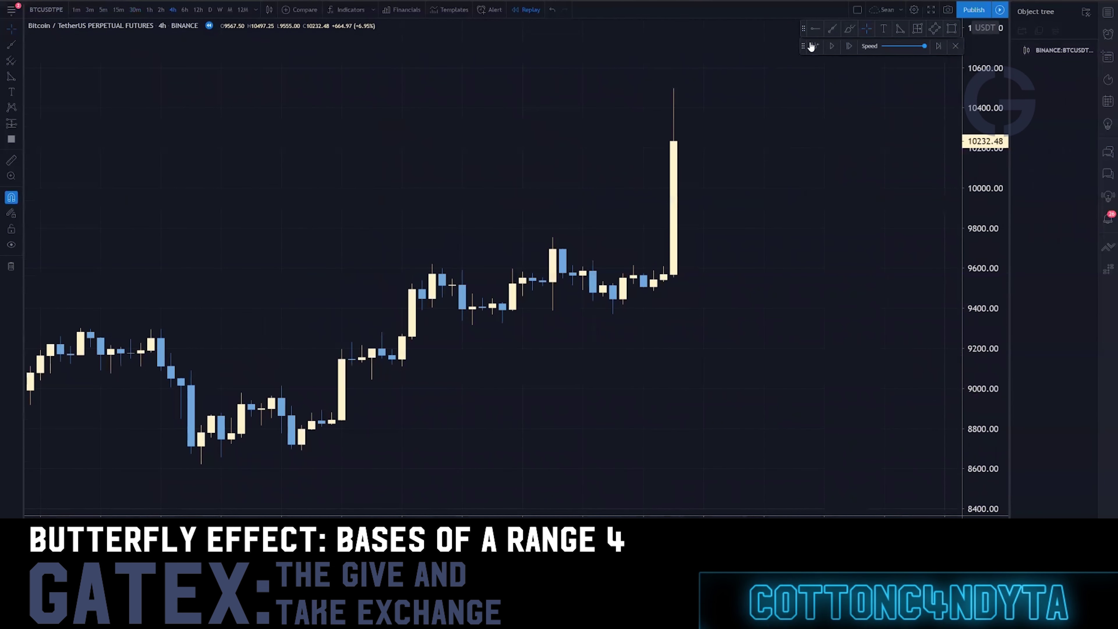
{"action": "left_click", "coordinate": [814, 29]}
{"action": "left_click", "coordinate": [501, 303]}
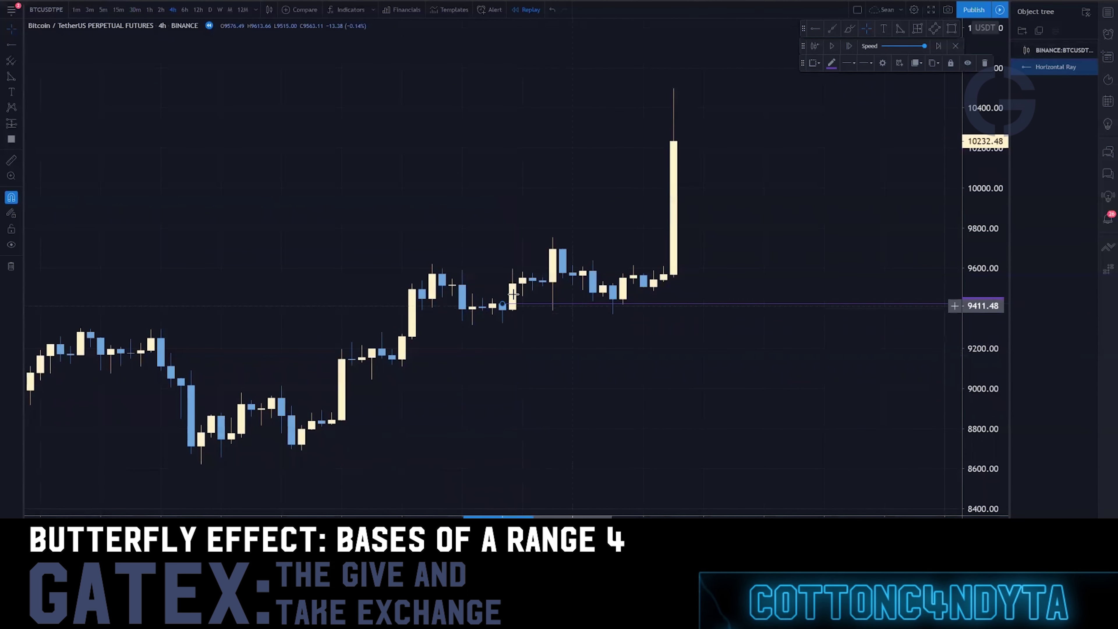
{"action": "left_click_drag", "start_coordinate": [504, 307], "coordinate": [608, 289]}
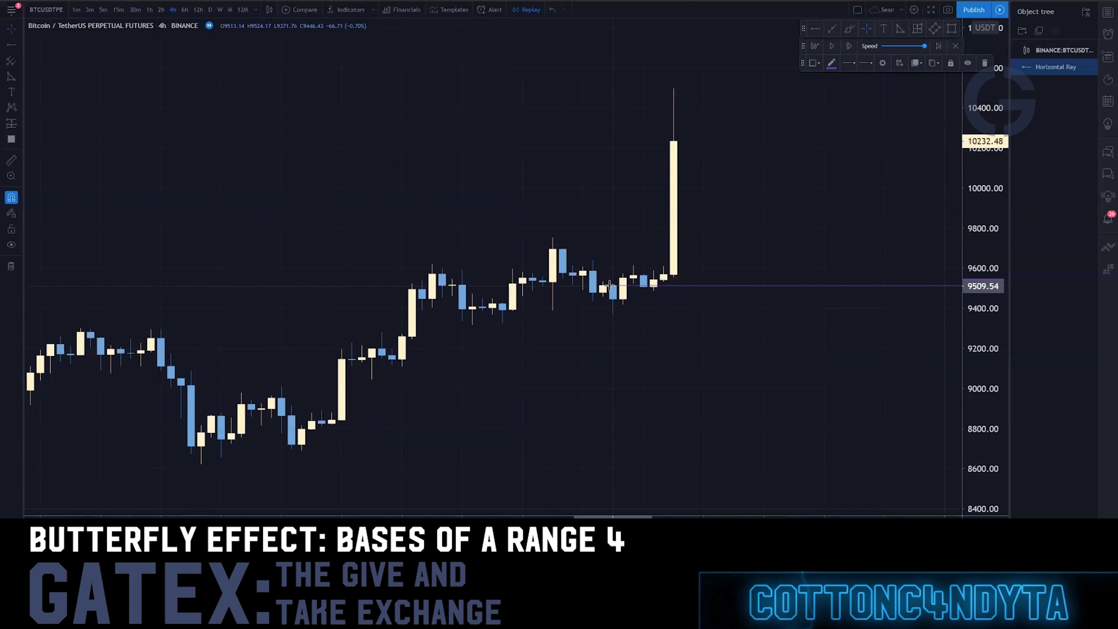
{"action": "left_click_drag", "start_coordinate": [602, 285], "coordinate": [501, 305]}
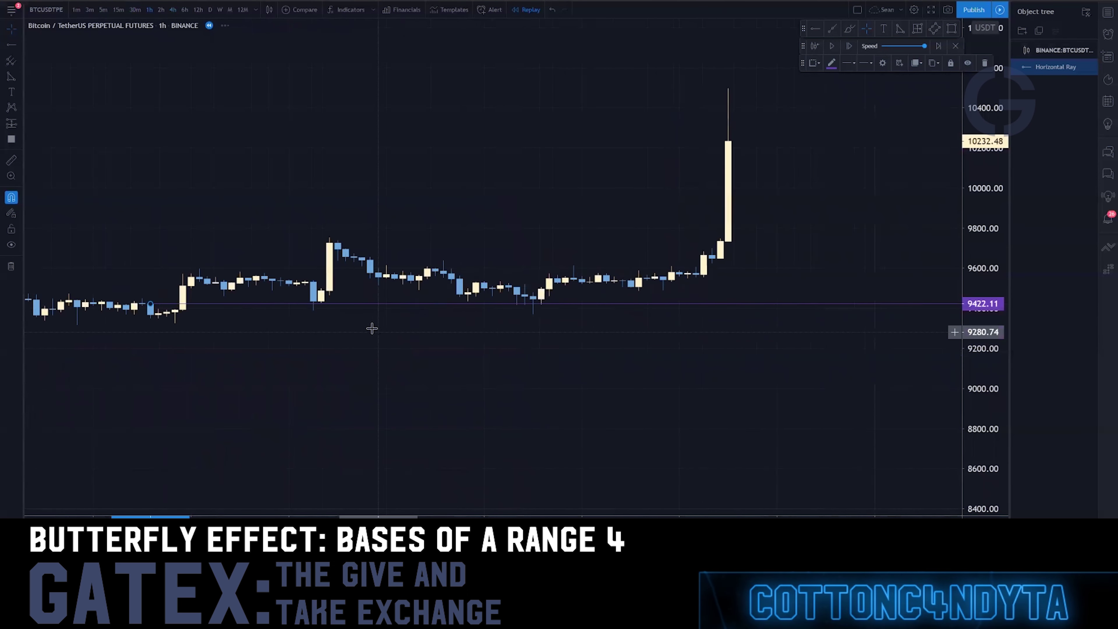
{"action": "left_click_drag", "start_coordinate": [230, 305], "coordinate": [379, 311]}
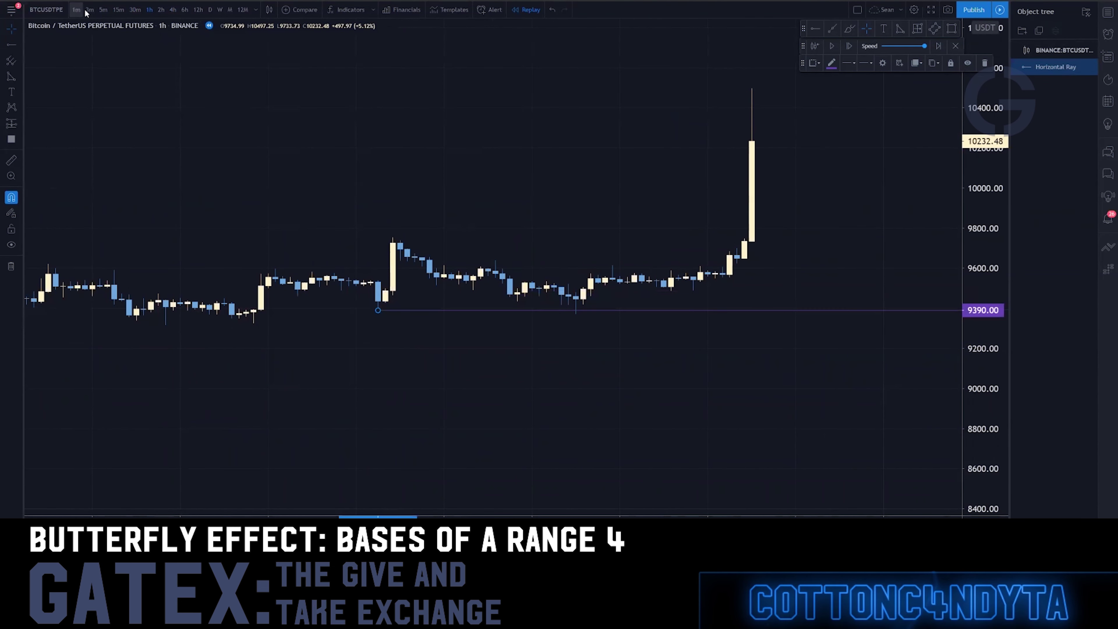
- Switch to the 5-minute timeframe and re-anchor the horizontal ray to 9438.00 at the base before the upward spike
{"action": "left_click", "coordinate": [103, 9]}
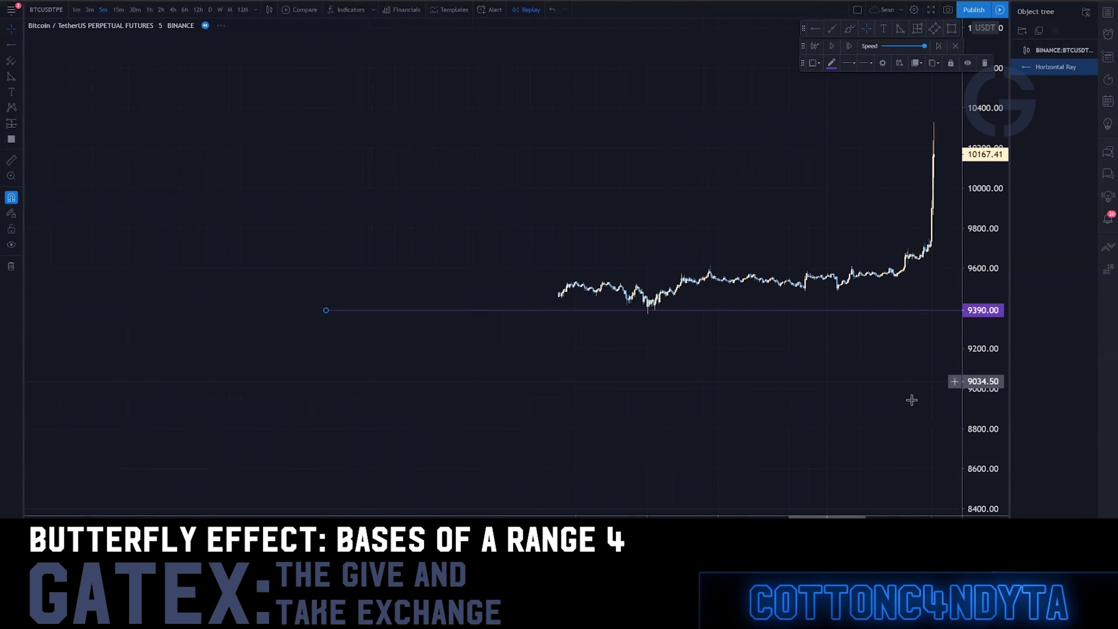
{"action": "left_click_drag", "start_coordinate": [962, 414], "coordinate": [963, 99]}
{"action": "scroll", "coordinate": [546, 247], "scroll_direction": "up", "scroll_amount": 3}
{"action": "left_click_drag", "start_coordinate": [237, 356], "coordinate": [673, 290]}
{"action": "scroll", "coordinate": [594, 286], "scroll_direction": "up", "scroll_amount": 3}
{"action": "left_click_drag", "start_coordinate": [535, 285], "coordinate": [475, 298]}
{"action": "left_click_drag", "start_coordinate": [364, 319], "coordinate": [421, 296]}
{"action": "left_click", "coordinate": [504, 372]}
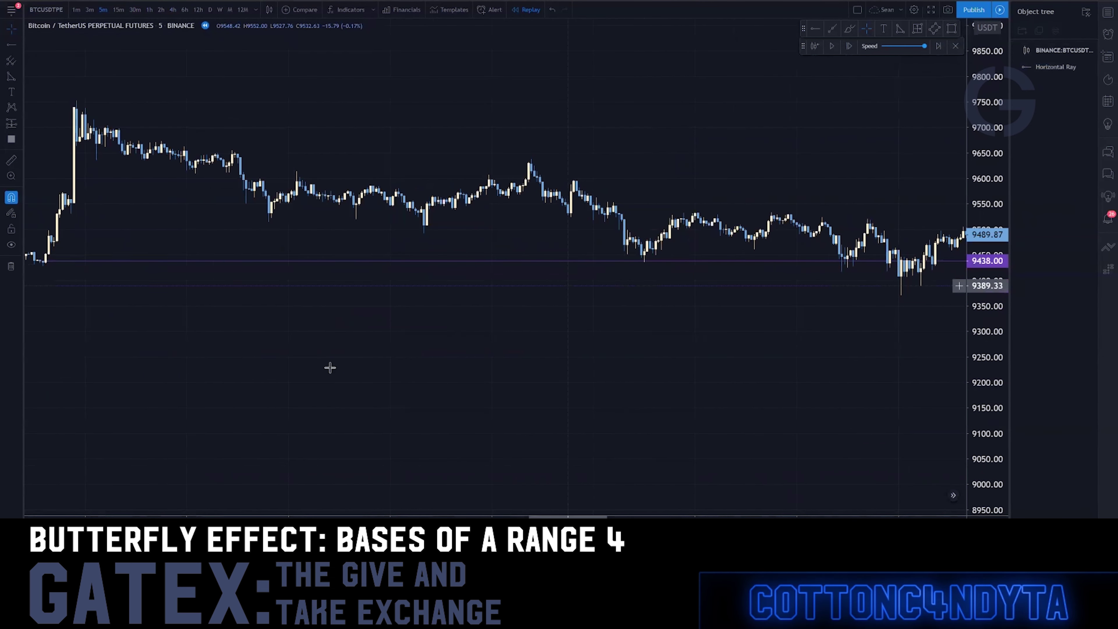
- Return to the 4-hour timeframe and re-anchor the horizontal ray to 9388.07 at the candle base before the rally
{"action": "scroll", "coordinate": [329, 368], "scroll_direction": "down", "scroll_amount": 3}
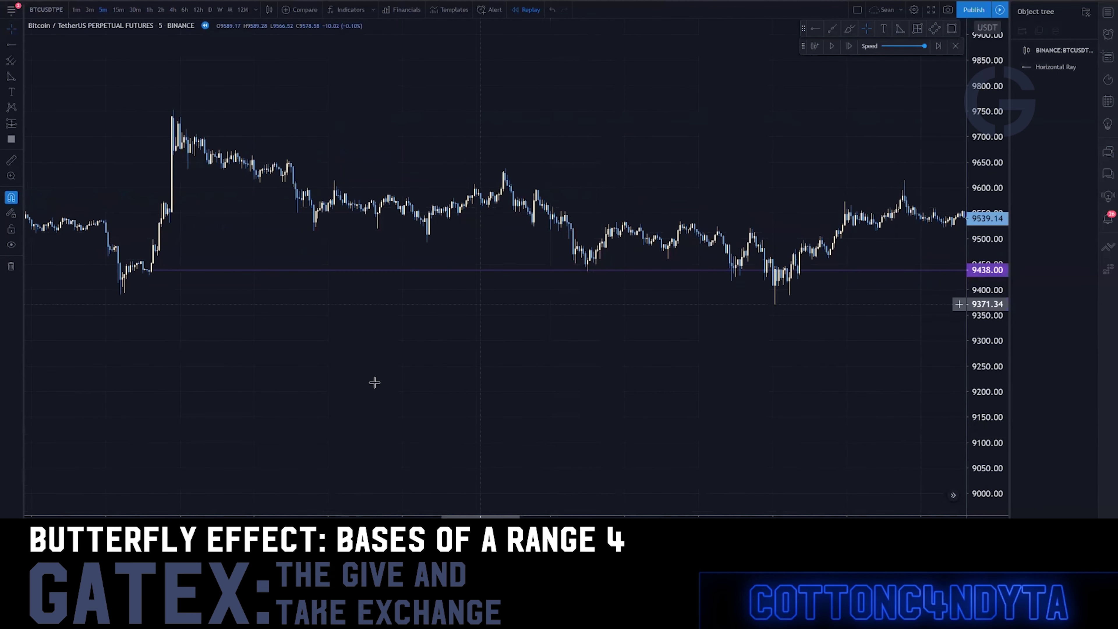
{"action": "scroll", "coordinate": [375, 382], "scroll_direction": "down", "scroll_amount": 2}
{"action": "right_click", "coordinate": [180, 97]}
{"action": "left_click", "coordinate": [169, 12]}
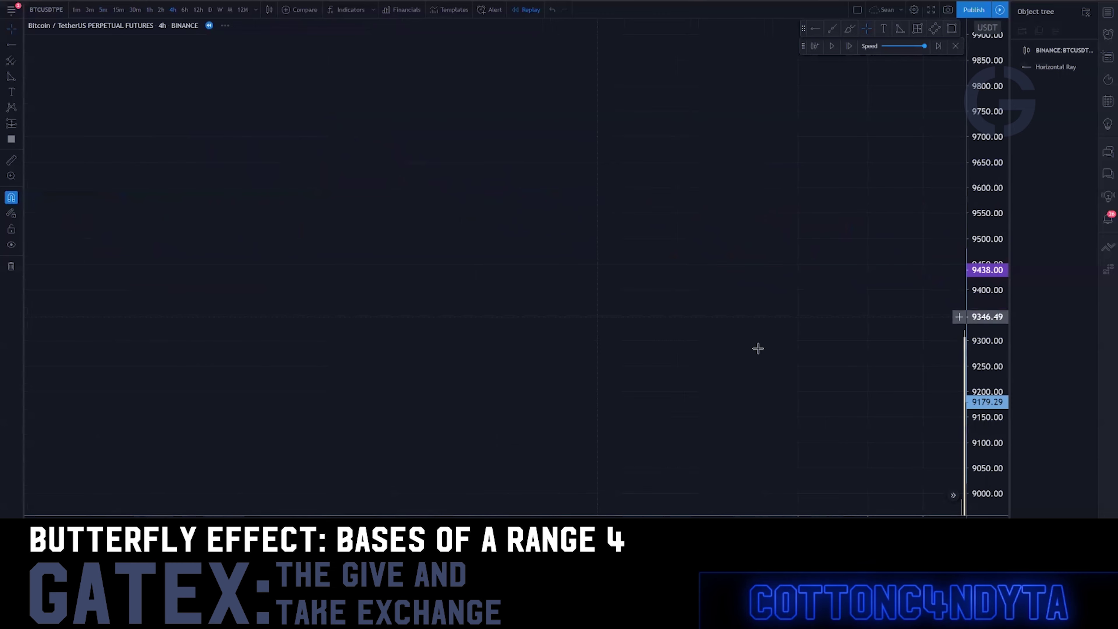
{"action": "left_click_drag", "start_coordinate": [386, 198], "coordinate": [308, 168]}
{"action": "left_click_drag", "start_coordinate": [985, 131], "coordinate": [986, 334]}
{"action": "left_click_drag", "start_coordinate": [793, 334], "coordinate": [704, 315]}
{"action": "mouse_move", "coordinate": [677, 196]}
{"action": "left_mouse_down"}
{"action": "mouse_move", "coordinate": [625, 210]}
{"action": "mouse_move", "coordinate": [645, 232]}
{"action": "mouse_move", "coordinate": [646, 205]}
{"action": "mouse_move", "coordinate": [649, 217]}
{"action": "left_mouse_up"}
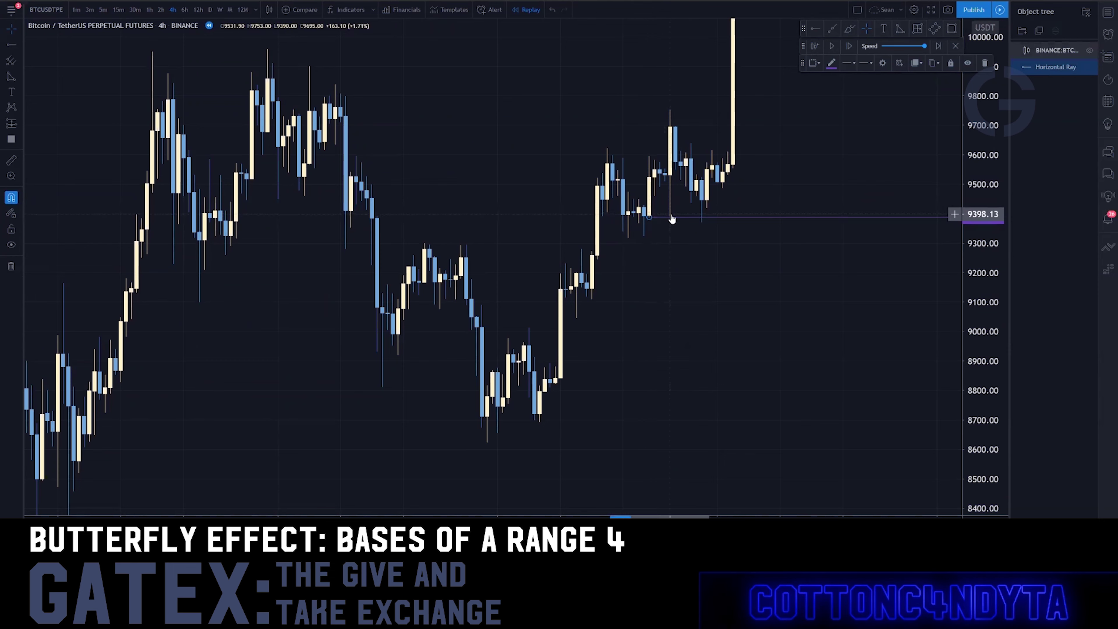
- Re-anchor the horizontal ray to 9420.85 at the last pullback before the breakout and add a second horizontal ray at 9513.14
{"action": "left_click_drag", "start_coordinate": [681, 258], "coordinate": [666, 281]}
{"action": "left_click_drag", "start_coordinate": [739, 282], "coordinate": [670, 367]}
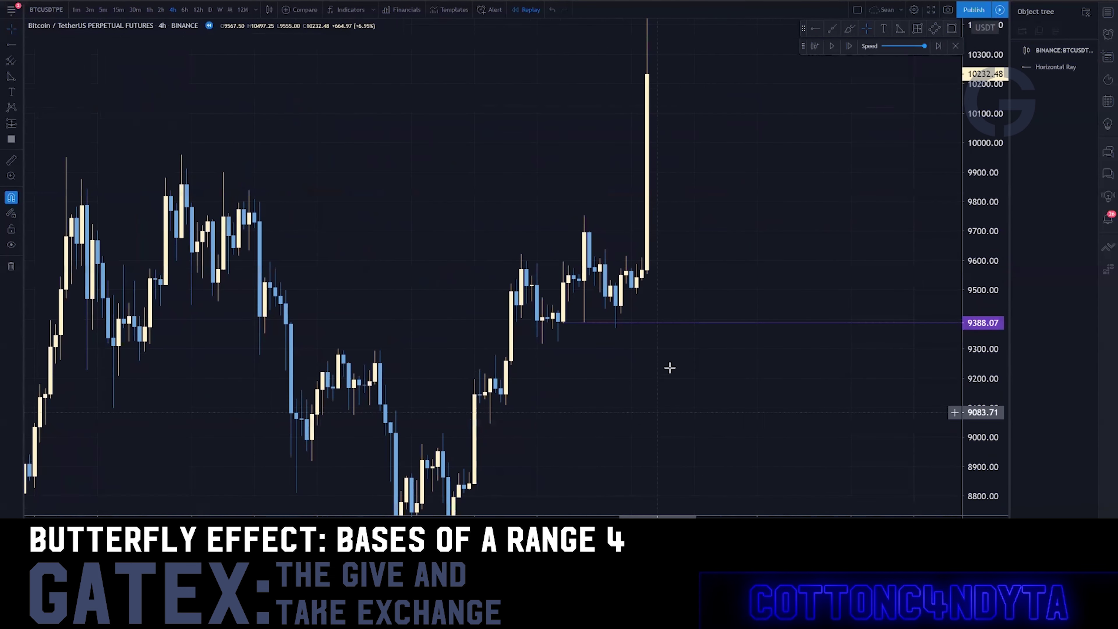
{"action": "left_click_drag", "start_coordinate": [564, 323], "coordinate": [615, 286]}
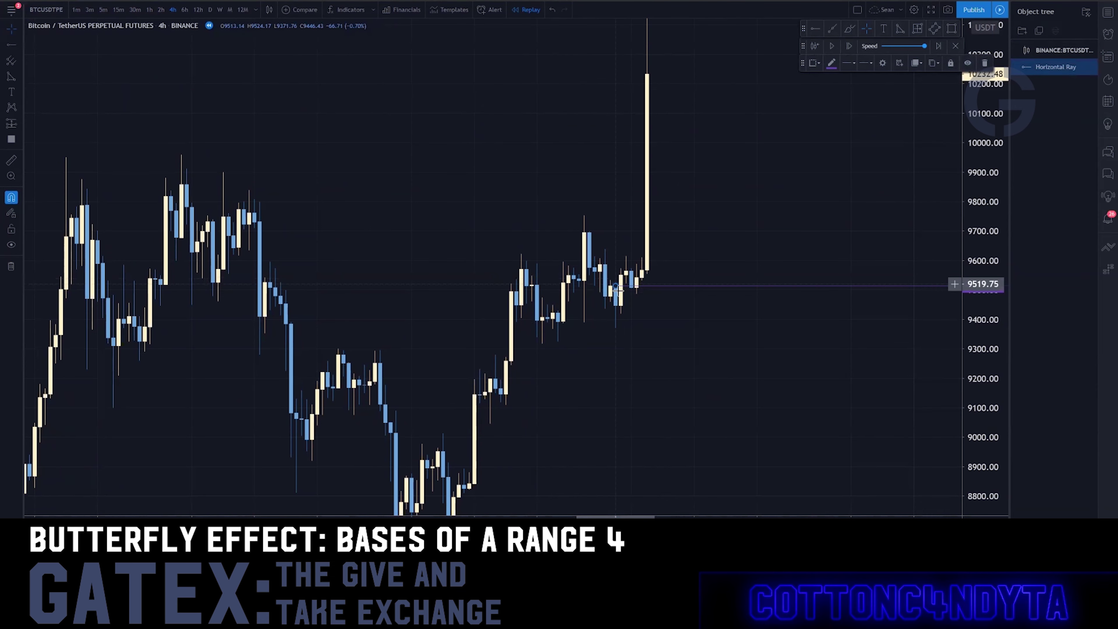
{"action": "left_click_drag", "start_coordinate": [618, 289], "coordinate": [621, 313]}
{"action": "left_click", "coordinate": [815, 29]}
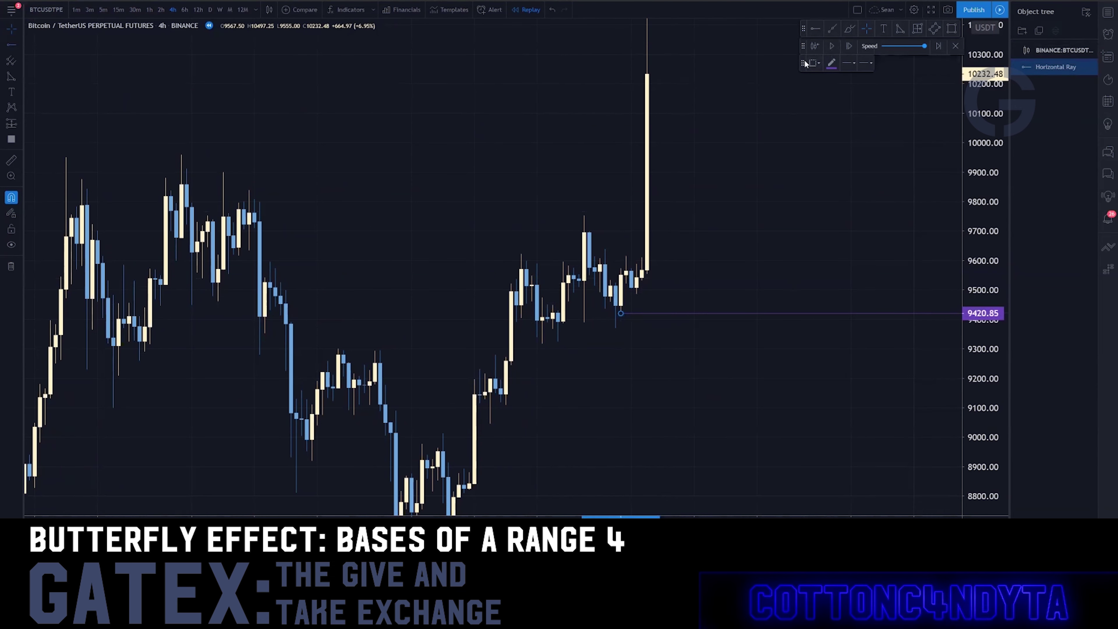
{"action": "left_click", "coordinate": [615, 286]}
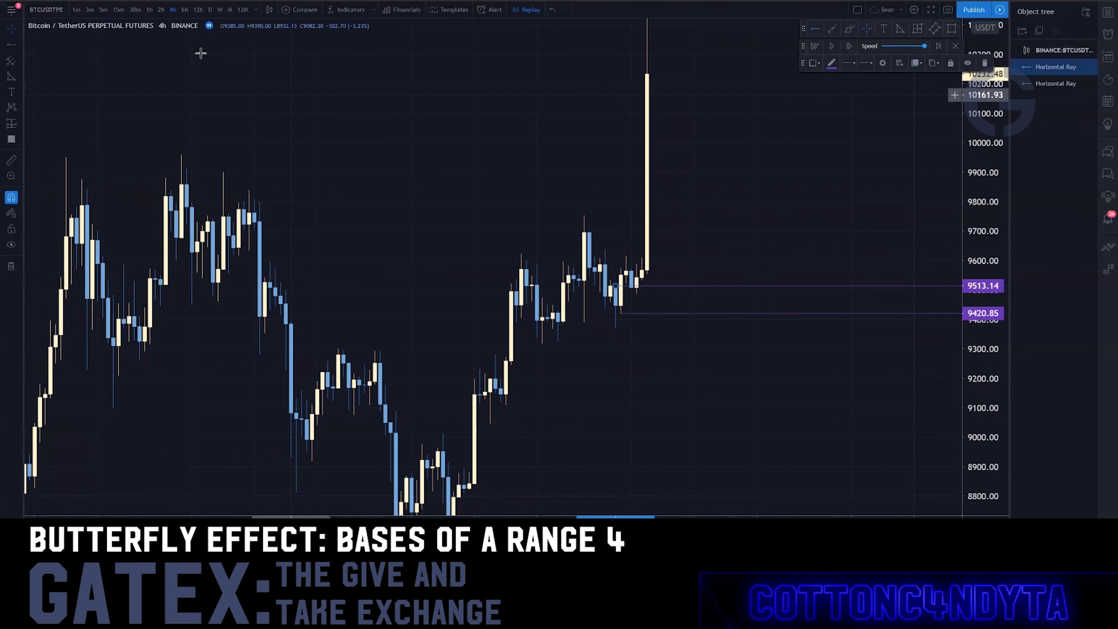
- Re-anchor the lower horizontal ray to 9459.24 on the 1-hour timeframe, then refine it to 9491.28 on the 30-minute timeframe
{"action": "left_click", "coordinate": [150, 9]}
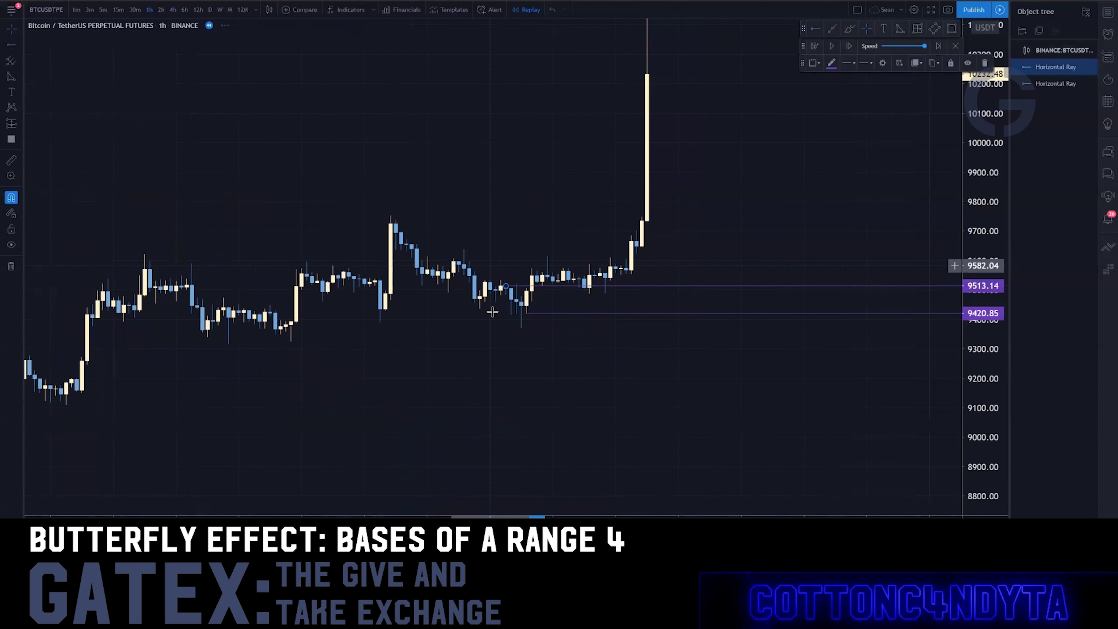
{"action": "left_click_drag", "start_coordinate": [525, 310], "coordinate": [520, 301]}
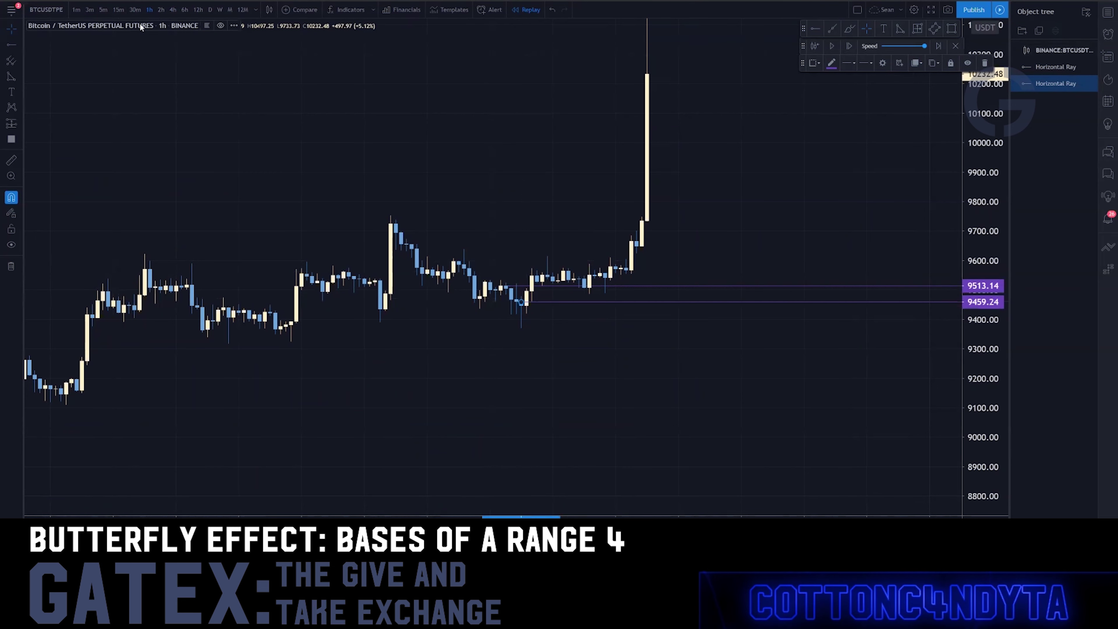
{"action": "left_click", "coordinate": [134, 10]}
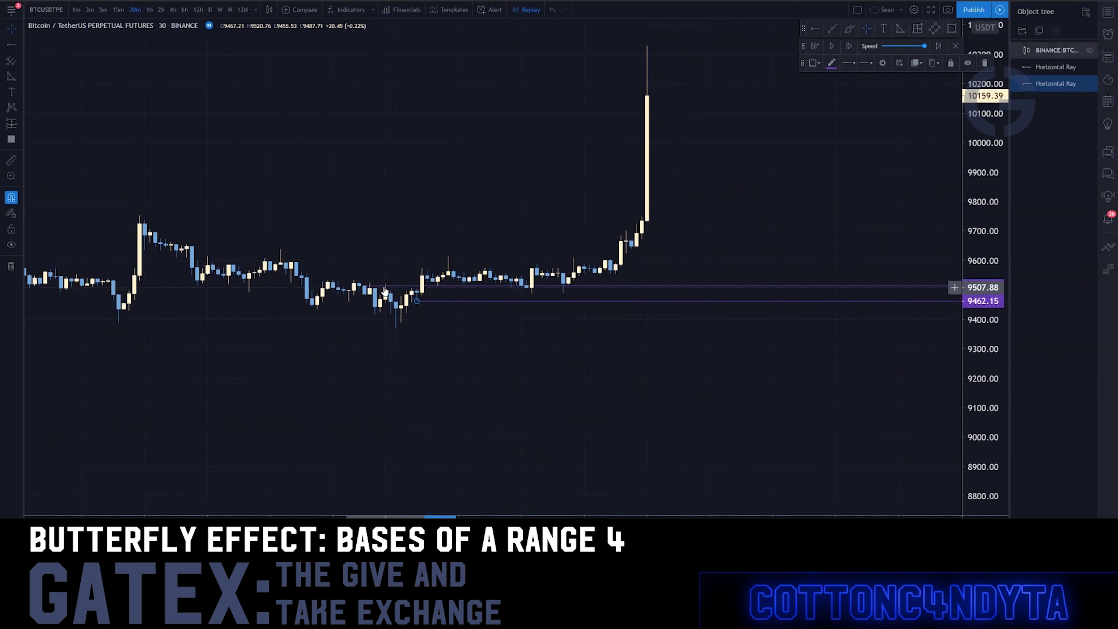
{"action": "left_click_drag", "start_coordinate": [420, 300], "coordinate": [416, 290]}
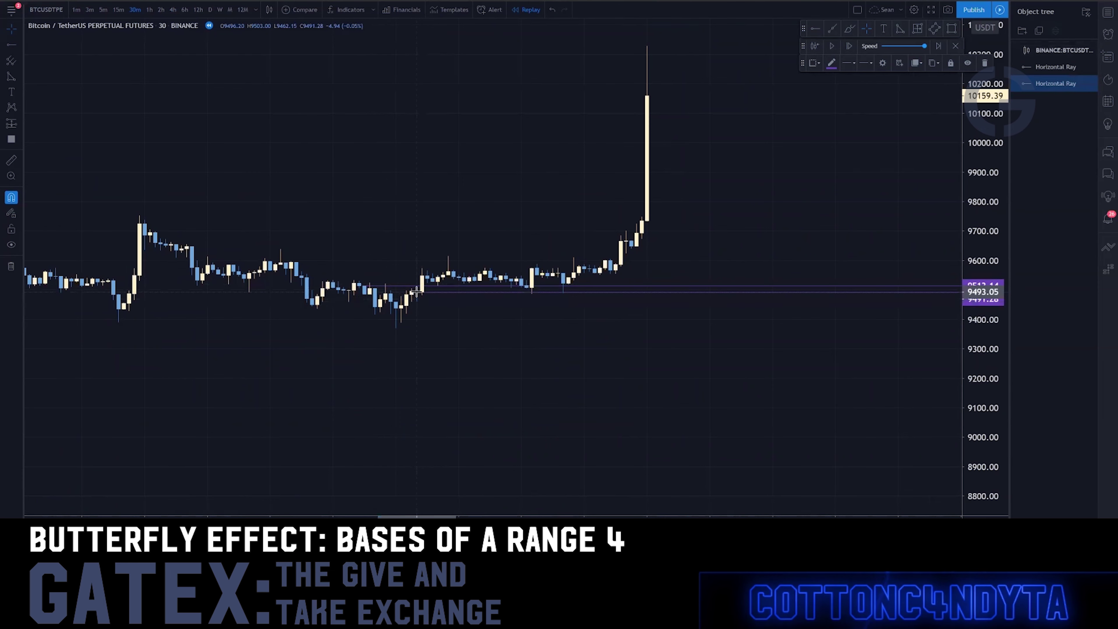
- Delete the horizontal ray at 9513.14 and re-anchor the remaining ray to 9483.11 on the 15-minute timeframe
{"action": "left_click", "coordinate": [382, 286]}
{"action": "key", "text": "Delete"}
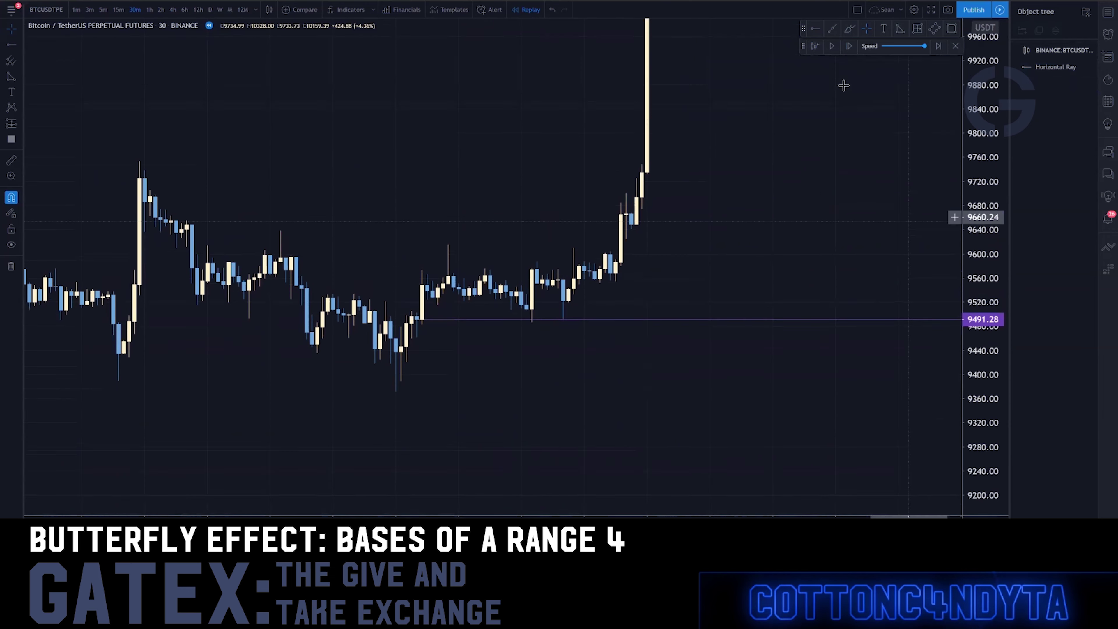
{"action": "left_click_drag", "start_coordinate": [421, 340], "coordinate": [421, 344]}
{"action": "left_click", "coordinate": [118, 9]}
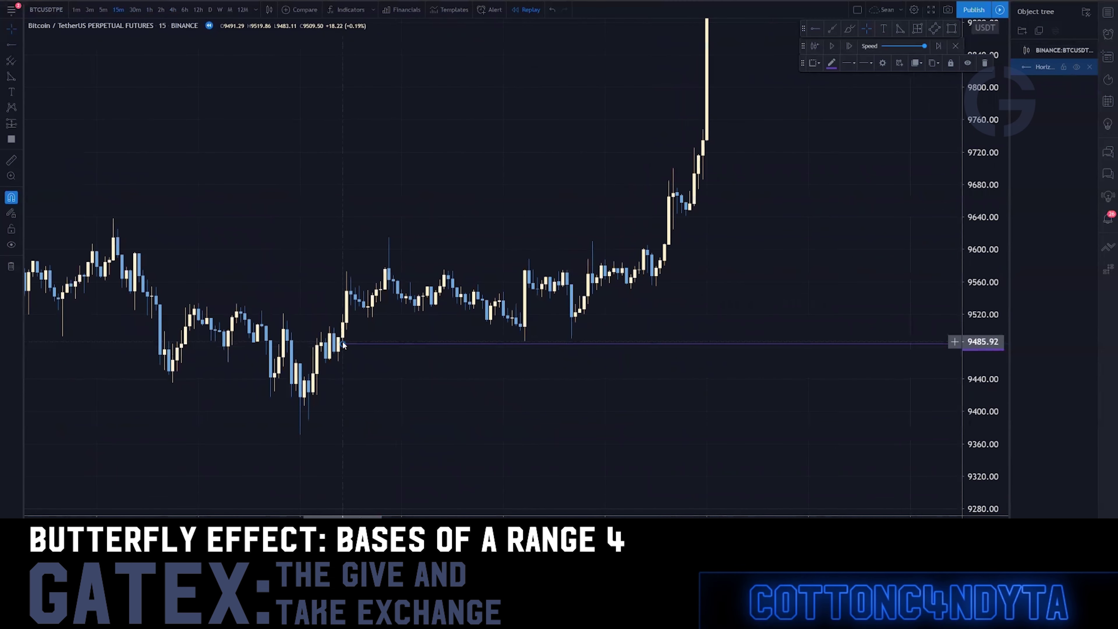
- Check the ray's anchor on the 5-minute timeframe and re-anchor it to 9491.29 on the 3-minute timeframe
{"action": "left_click", "coordinate": [103, 9]}
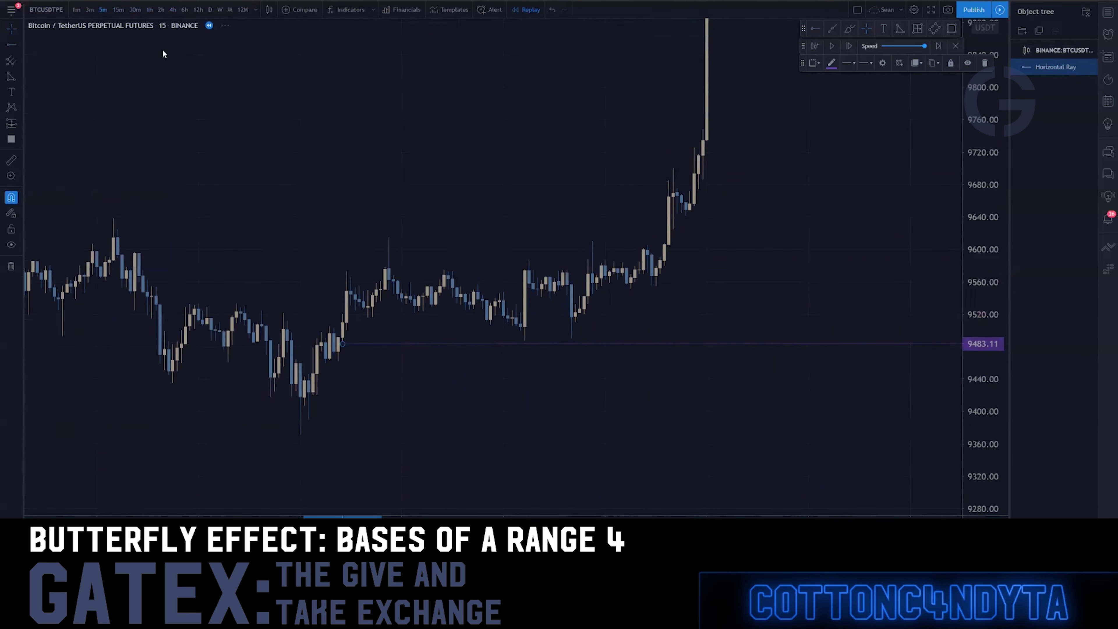
{"action": "scroll", "coordinate": [242, 347], "scroll_direction": "down", "scroll_amount": 3}
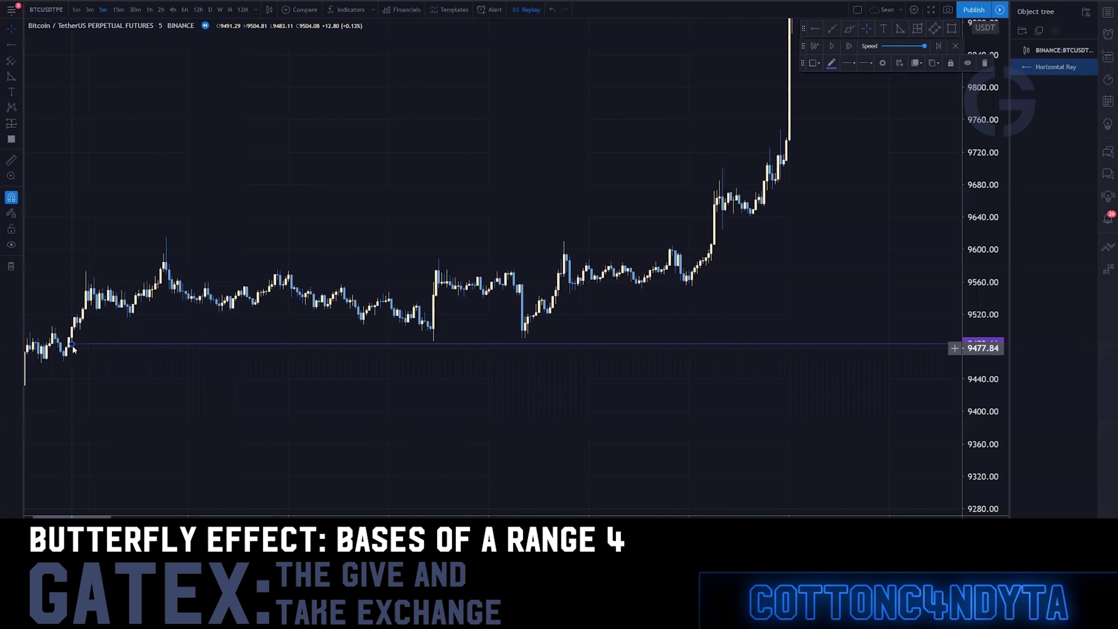
{"action": "mouse_move", "coordinate": [67, 346]}
{"action": "left_mouse_down"}
{"action": "mouse_move", "coordinate": [66, 364]}
{"action": "mouse_move", "coordinate": [71, 346]}
{"action": "left_mouse_up"}
{"action": "left_click", "coordinate": [90, 10]}
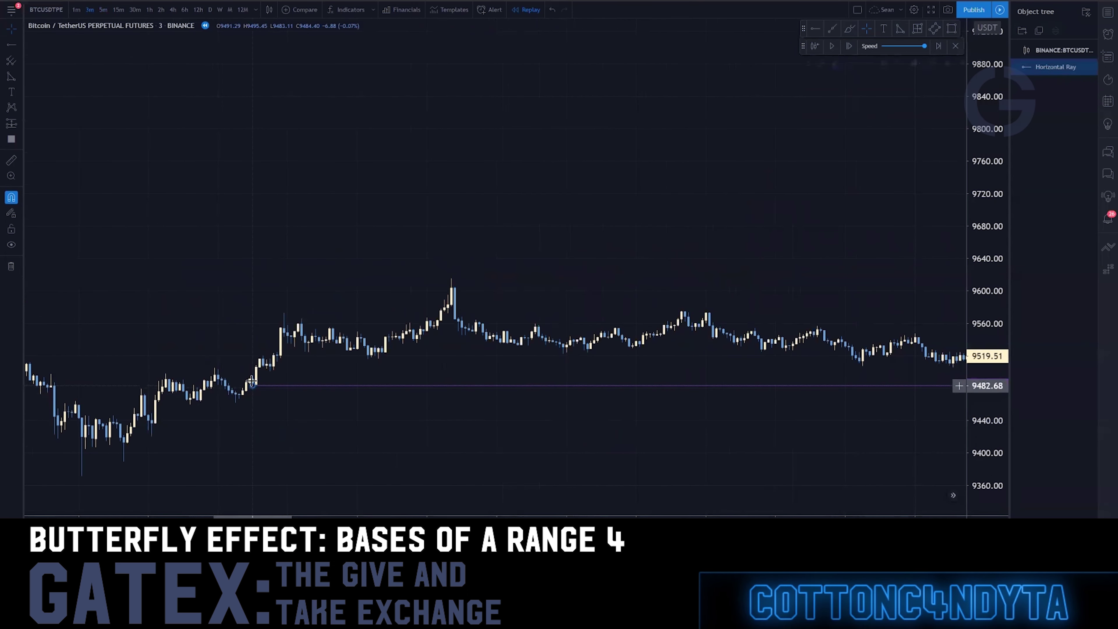
{"action": "left_click_drag", "start_coordinate": [252, 384], "coordinate": [252, 378]}
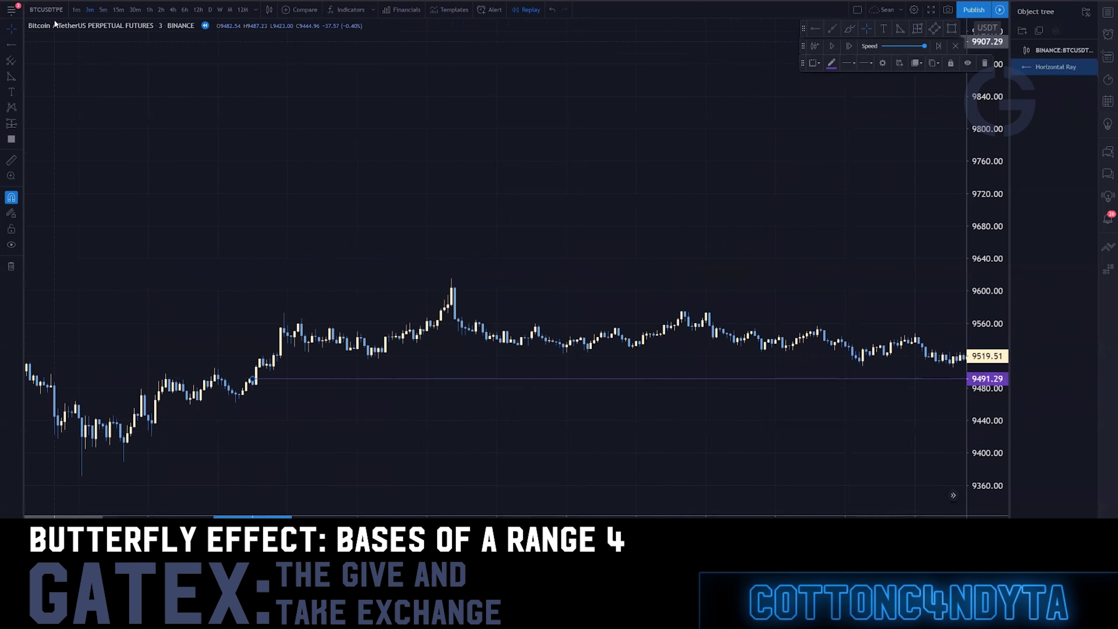
- Switch to the 1-minute timeframe, re-anchor the horizontal ray to 9488.82 at the base before the rally, and review its retests
{"action": "left_click", "coordinate": [75, 9]}
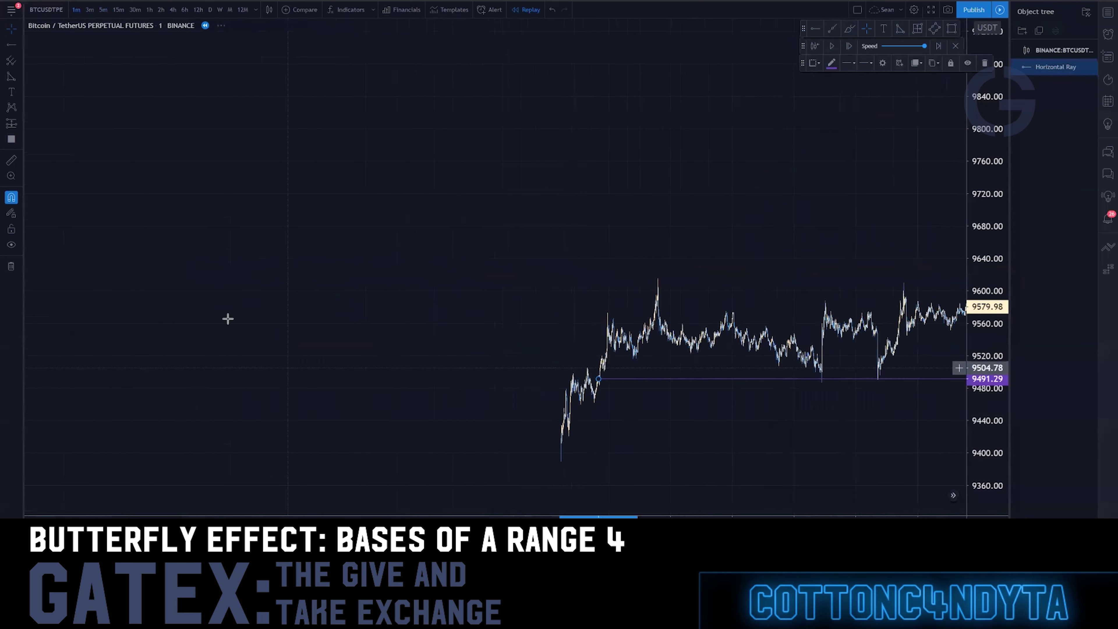
{"action": "left_click_drag", "start_coordinate": [857, 385], "coordinate": [457, 323]}
{"action": "left_click_drag", "start_coordinate": [616, 343], "coordinate": [519, 332]}
{"action": "scroll", "coordinate": [511, 332], "scroll_direction": "up", "scroll_amount": 3}
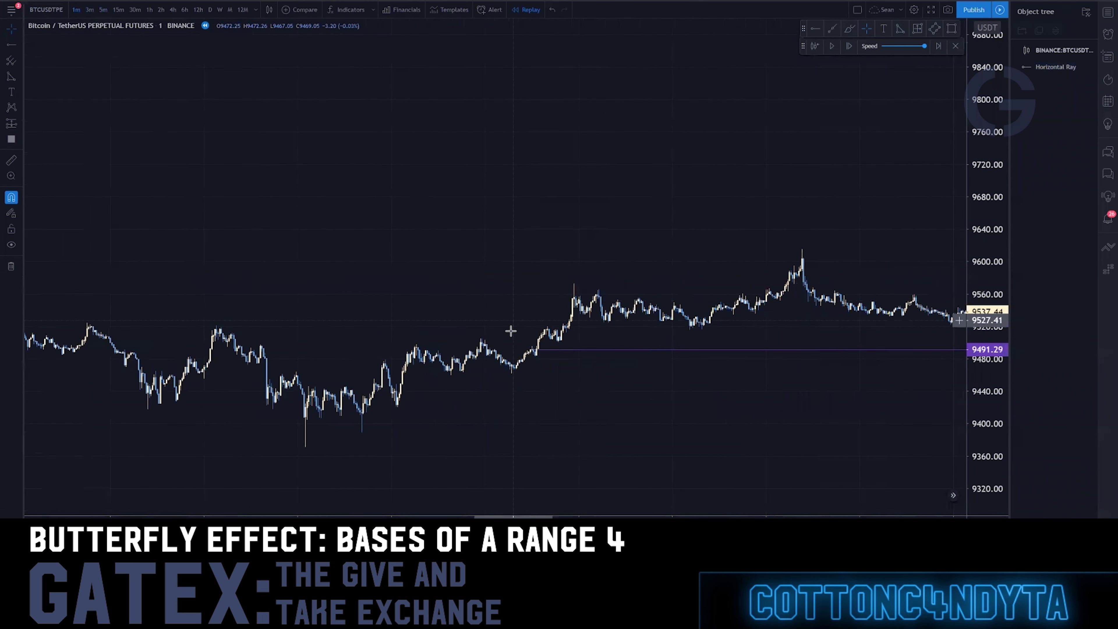
{"action": "scroll", "coordinate": [663, 417], "scroll_direction": "up", "scroll_amount": 5}
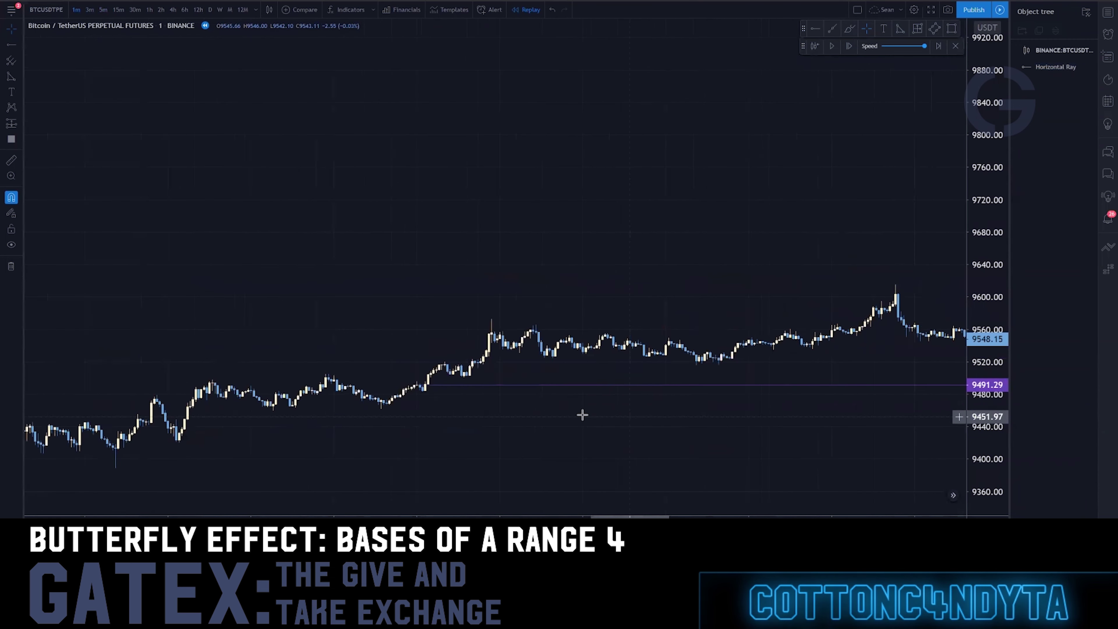
{"action": "left_click_drag", "start_coordinate": [84, 390], "coordinate": [90, 387]}
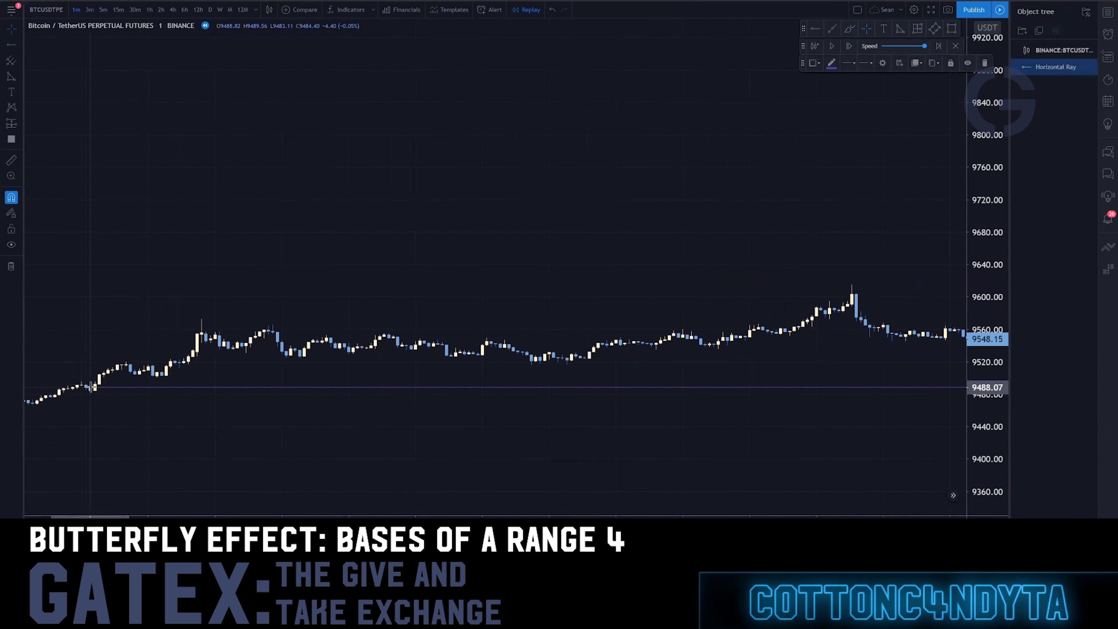
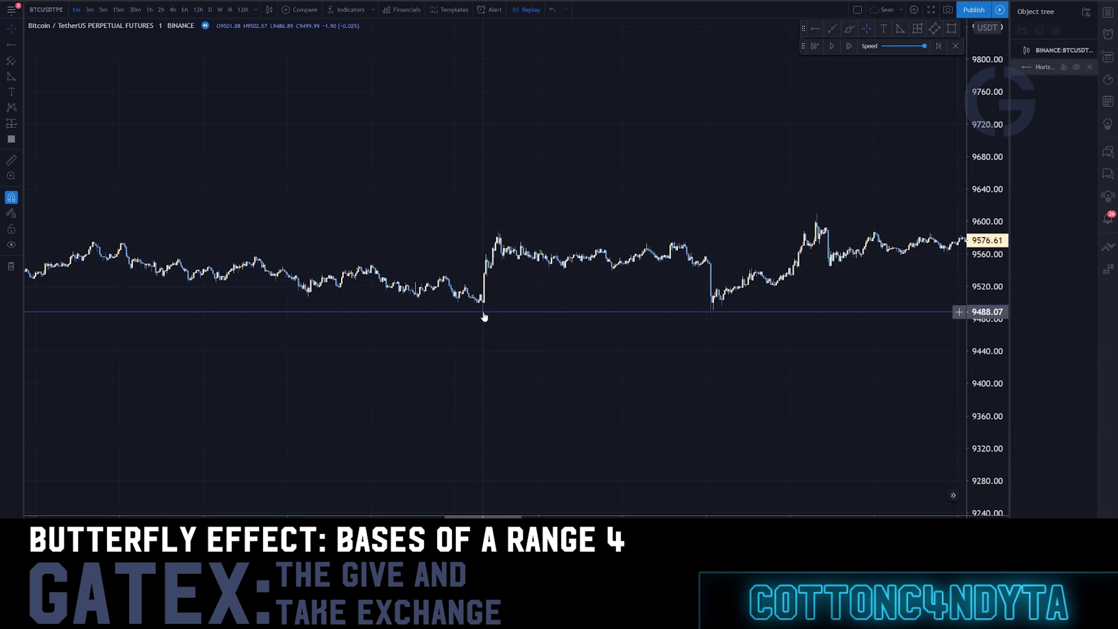
{"action": "left_click", "coordinate": [352, 228]}
{"action": "scroll", "coordinate": [351, 227], "scroll_direction": "down", "scroll_amount": 3}
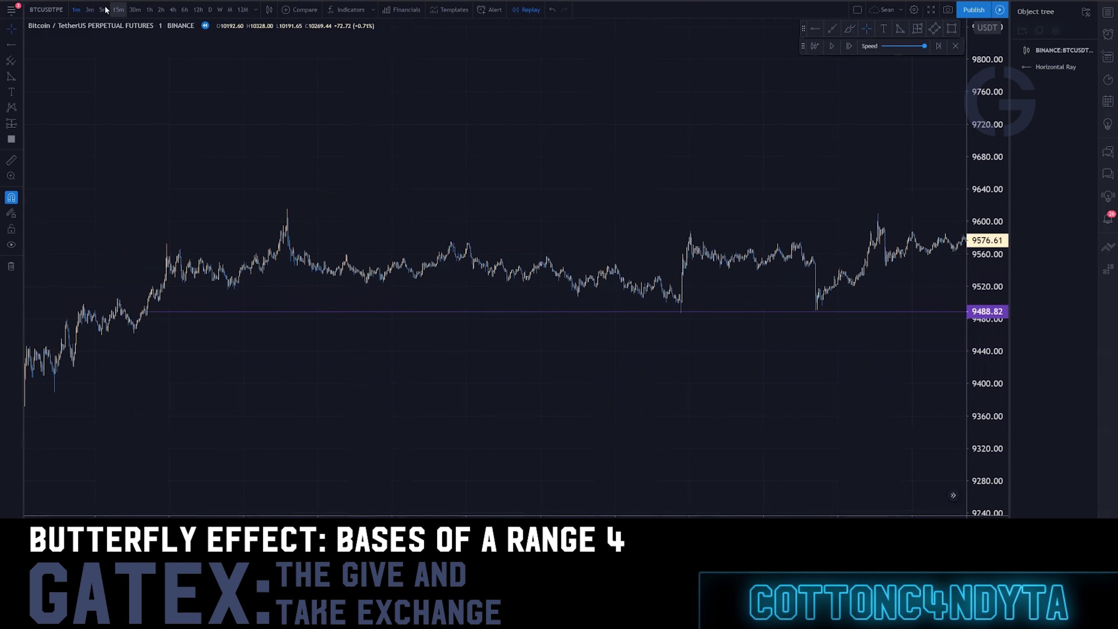
- Return to the 4-hour timeframe and frame the candles leading into the breakout
{"action": "left_click", "coordinate": [173, 9]}
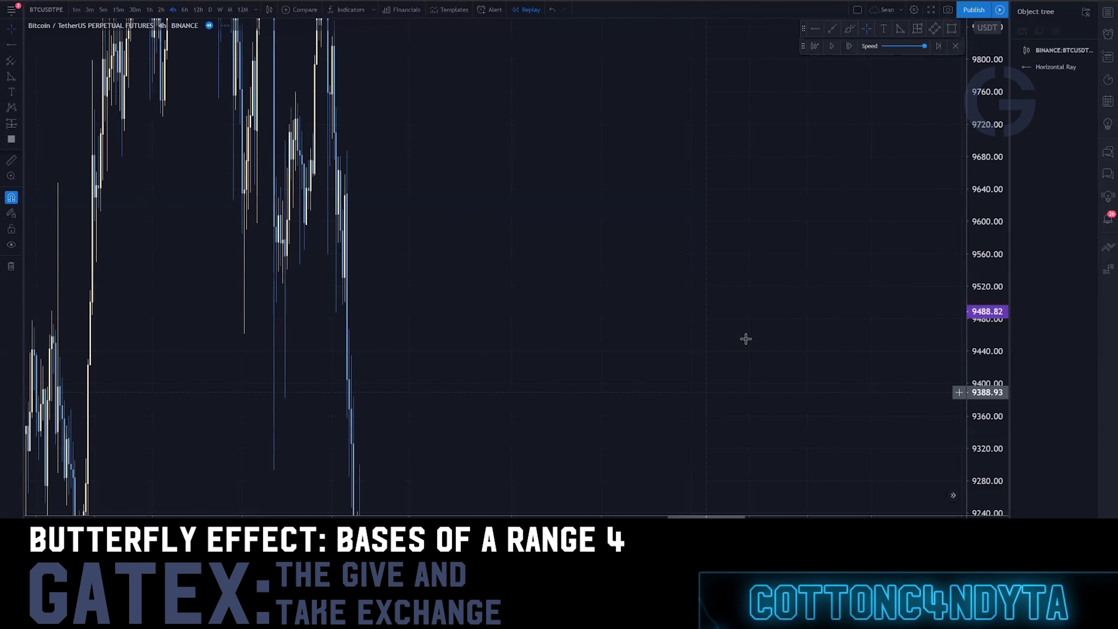
{"action": "scroll", "coordinate": [572, 311], "scroll_direction": "up", "scroll_amount": 10}
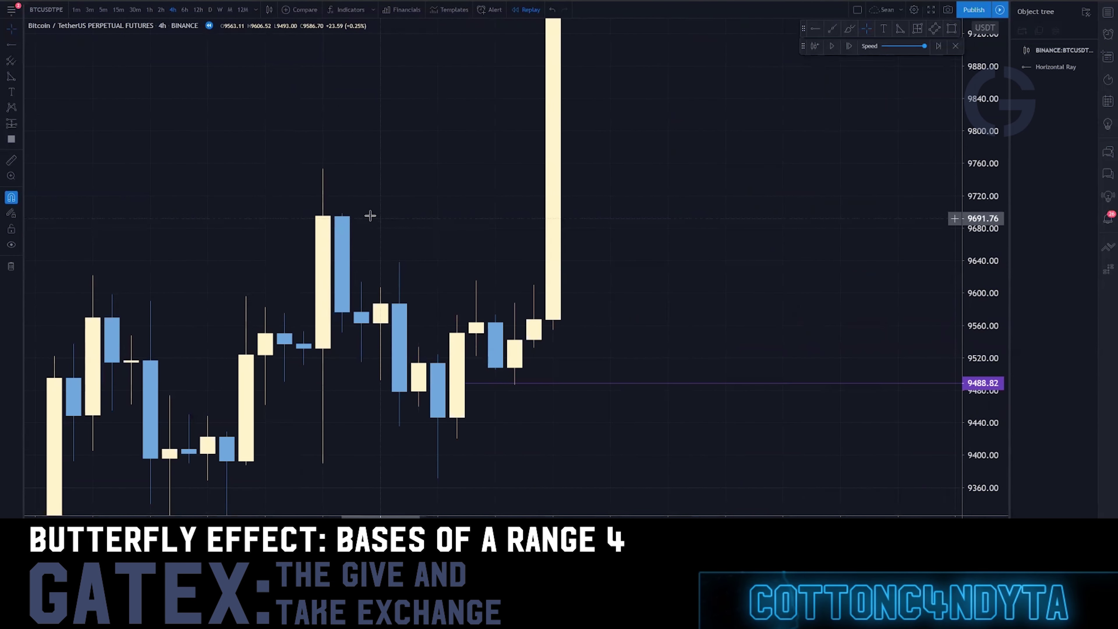
{"action": "left_click_drag", "start_coordinate": [368, 222], "coordinate": [445, 211]}
- Brush green marks around the swing high, the breakout candle, the range lows, the ray's origin and the last pullback low
{"action": "left_click", "coordinate": [849, 29]}
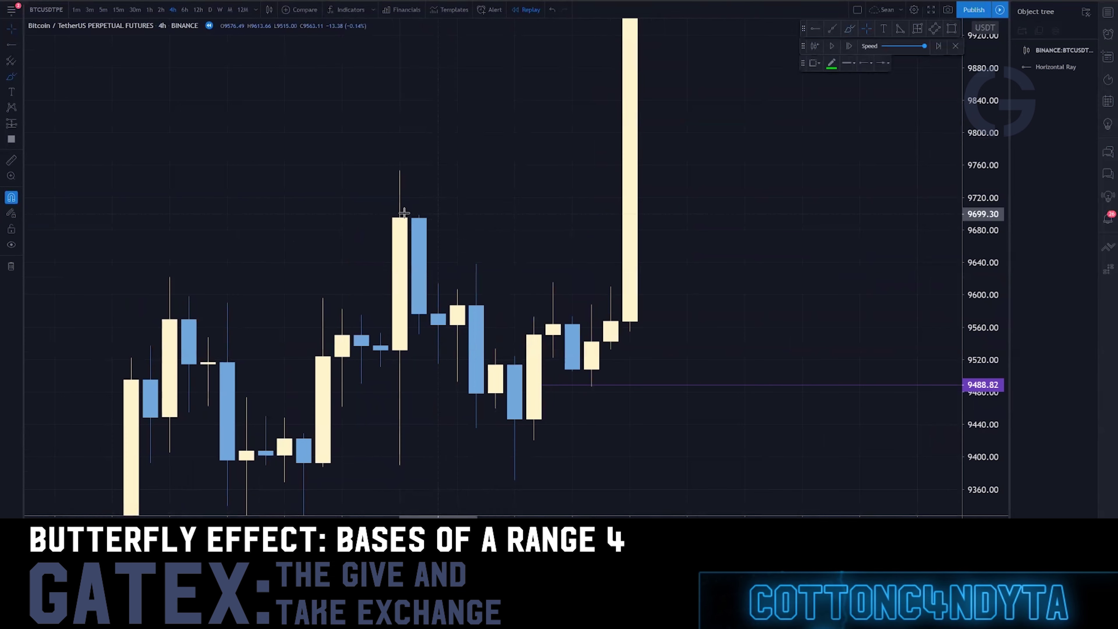
{"action": "left_click_drag", "start_coordinate": [400, 168], "coordinate": [402, 142]}
{"action": "left_click_drag", "start_coordinate": [649, 164], "coordinate": [666, 167]}
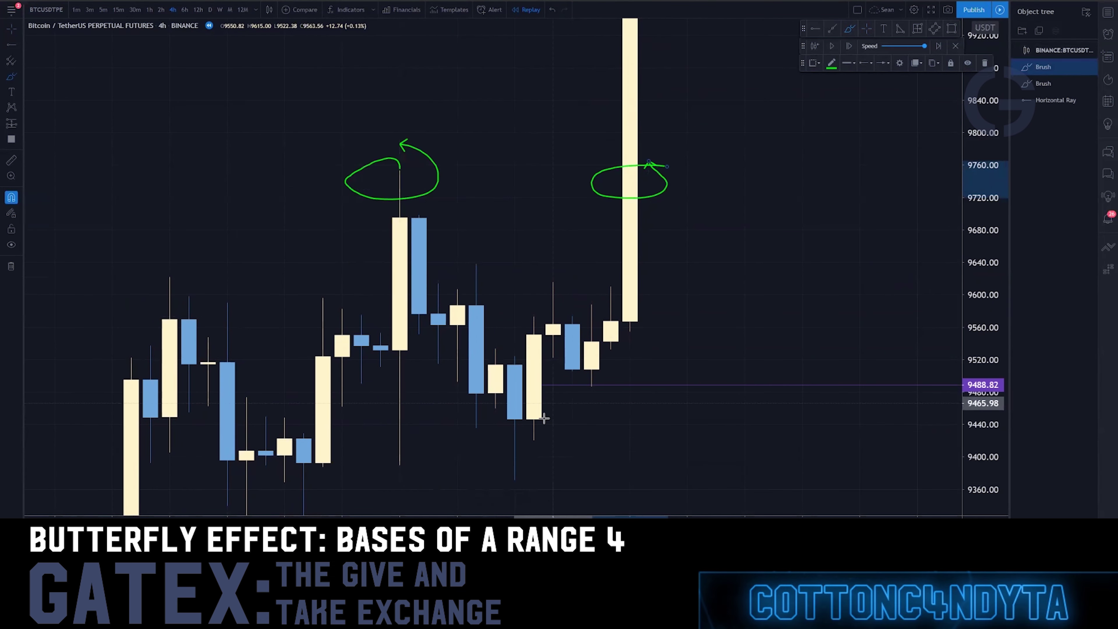
{"action": "mouse_move", "coordinate": [514, 477]}
{"action": "left_mouse_down"}
{"action": "mouse_move", "coordinate": [507, 487]}
{"action": "mouse_move", "coordinate": [510, 474]}
{"action": "left_mouse_up"}
{"action": "mouse_move", "coordinate": [318, 487]}
{"action": "left_mouse_down"}
{"action": "mouse_move", "coordinate": [308, 484]}
{"action": "mouse_move", "coordinate": [318, 485]}
{"action": "left_mouse_up"}
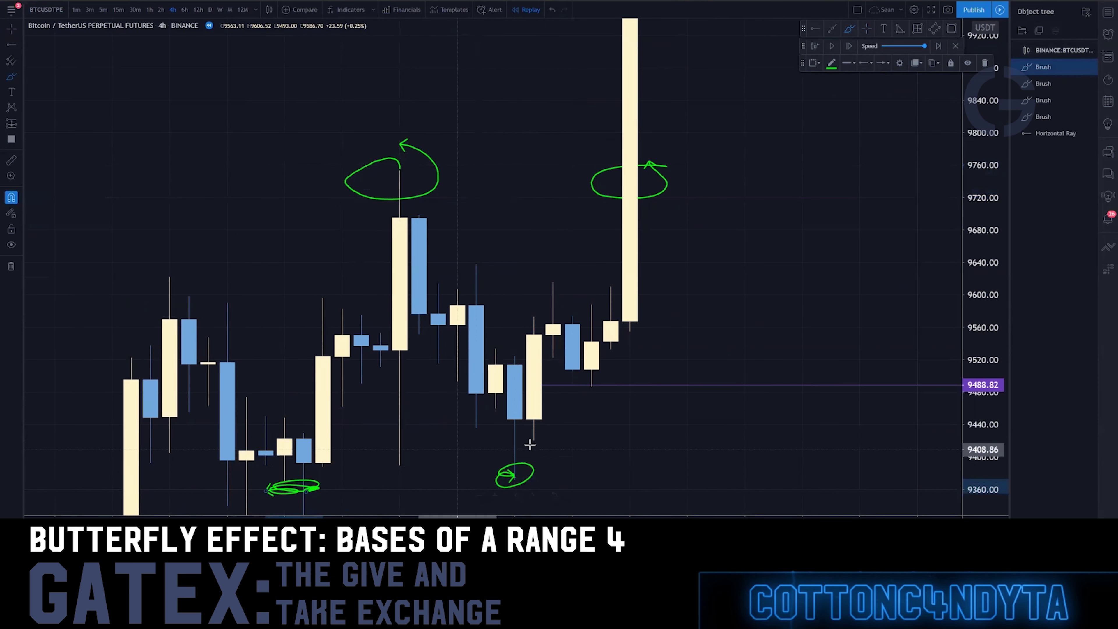
{"action": "left_click_drag", "start_coordinate": [476, 429], "coordinate": [552, 439]}
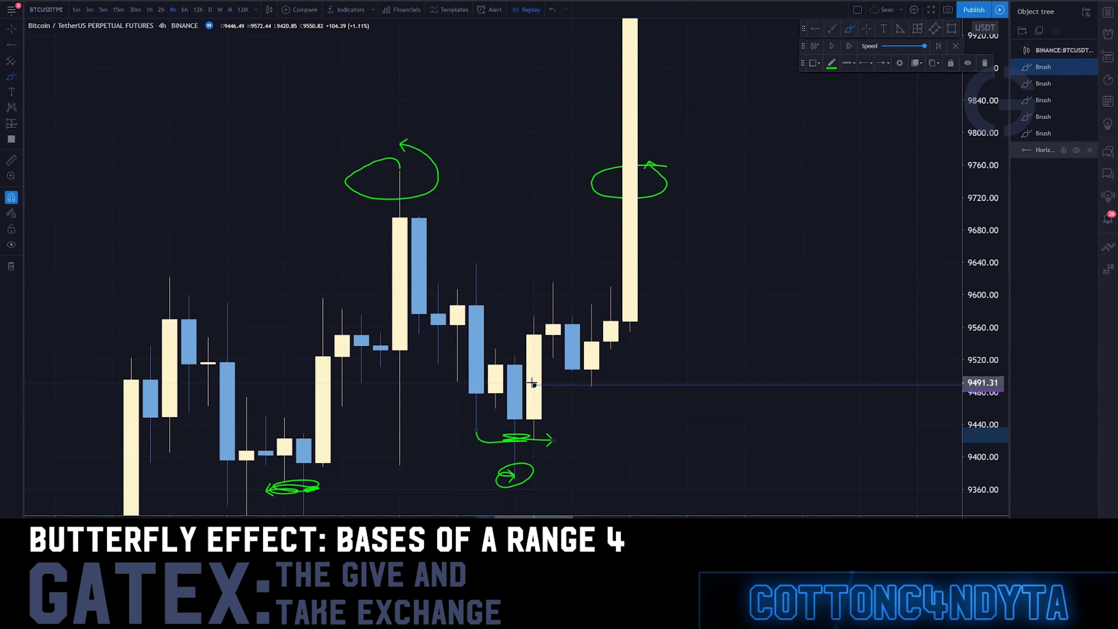
{"action": "left_click_drag", "start_coordinate": [519, 378], "coordinate": [601, 380]}
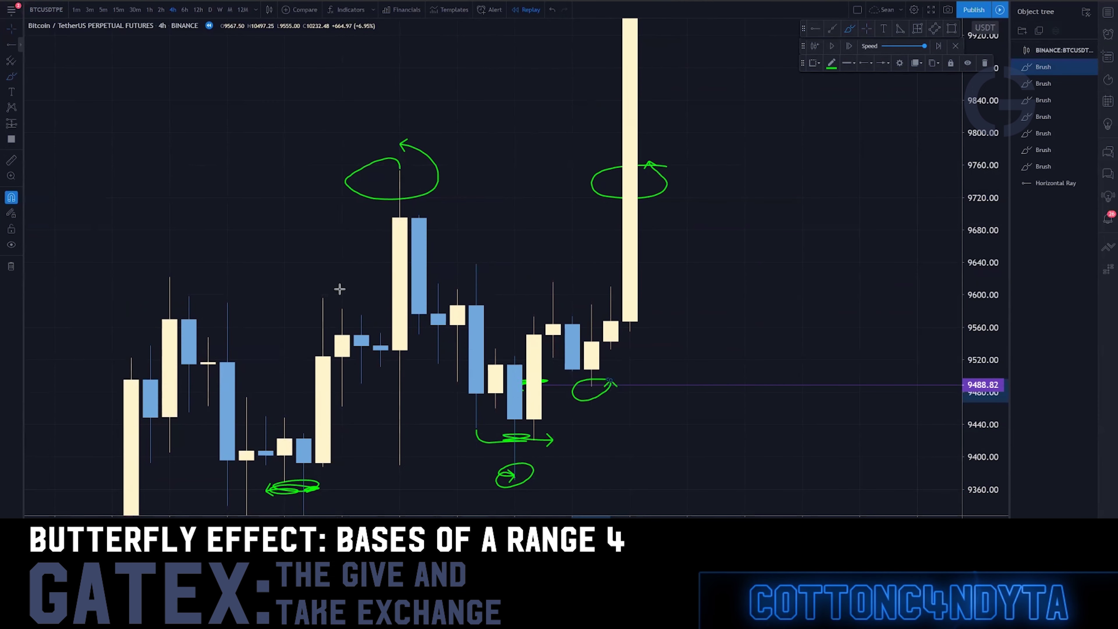
- Delete all the green brush annotations from the chart, keeping the horizontal ray
{"action": "key", "text": "Escape"}
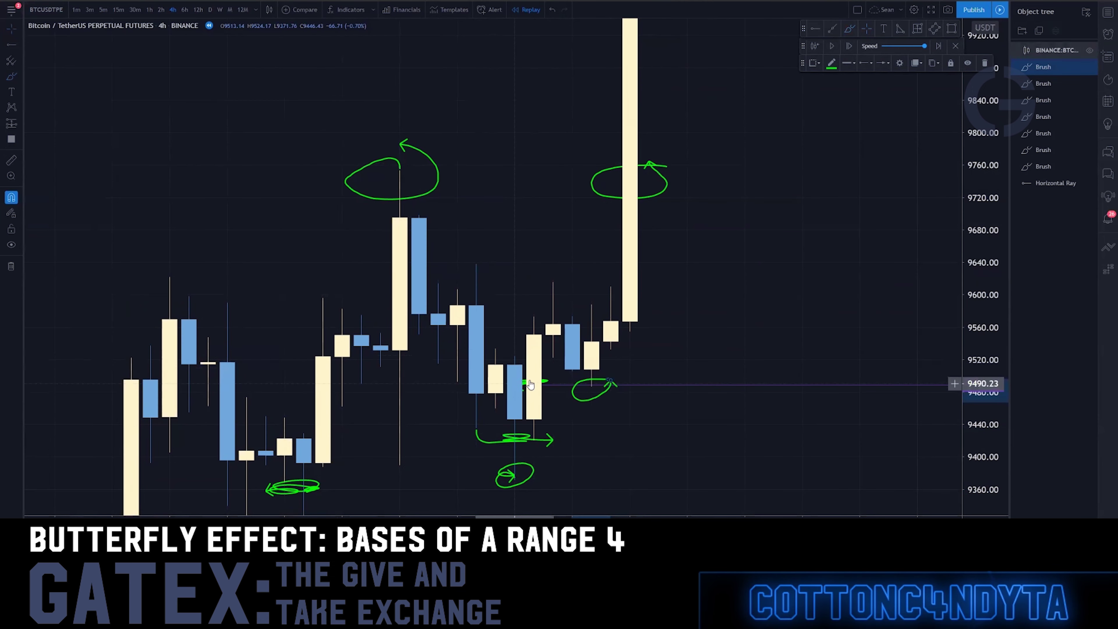
{"action": "left_click", "coordinate": [1029, 166], "text": "shift"}
{"action": "key", "text": "Delete"}
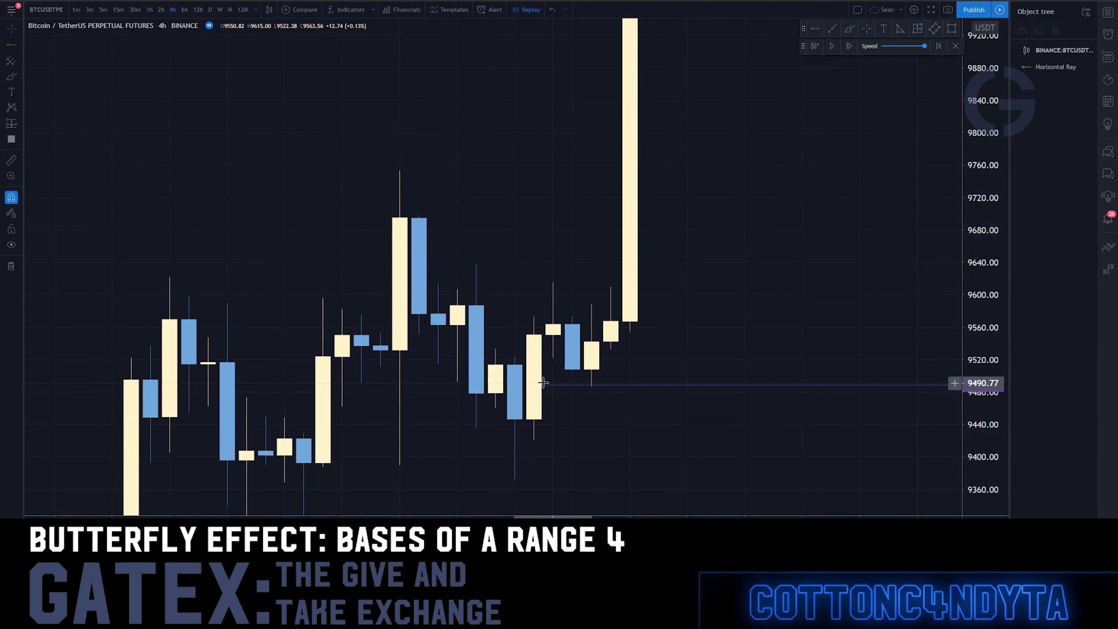
- Re-anchor the horizontal ray to the 9486.89 pullback low on the 4-hour timeframe, then to 9533.00 on the 1-hour timeframe
{"action": "left_click_drag", "start_coordinate": [554, 383], "coordinate": [591, 387]}
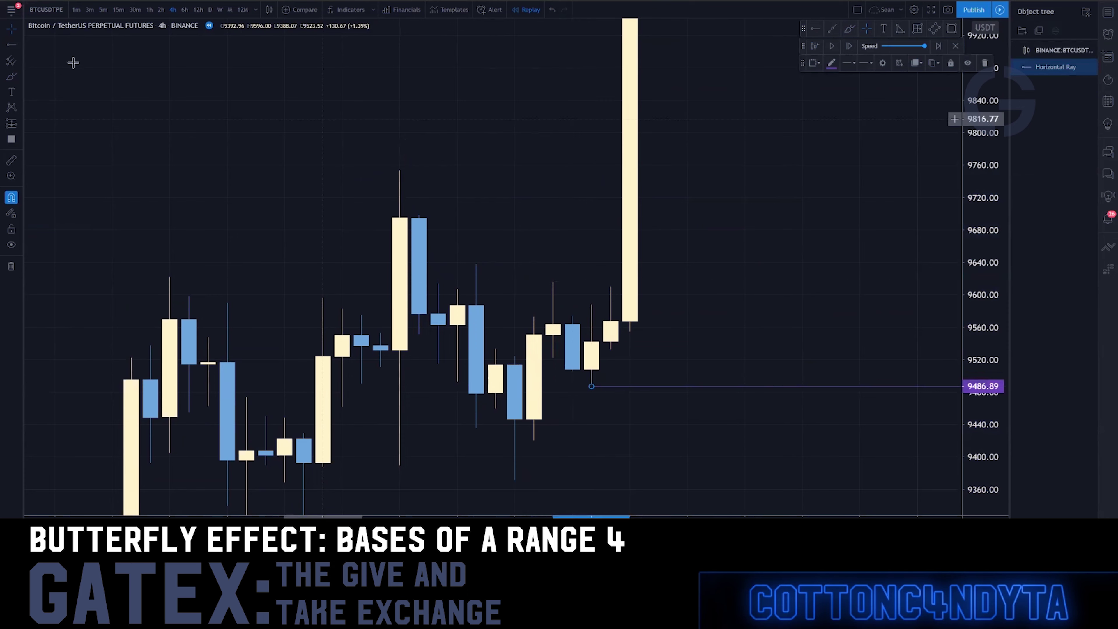
{"action": "left_click", "coordinate": [150, 10]}
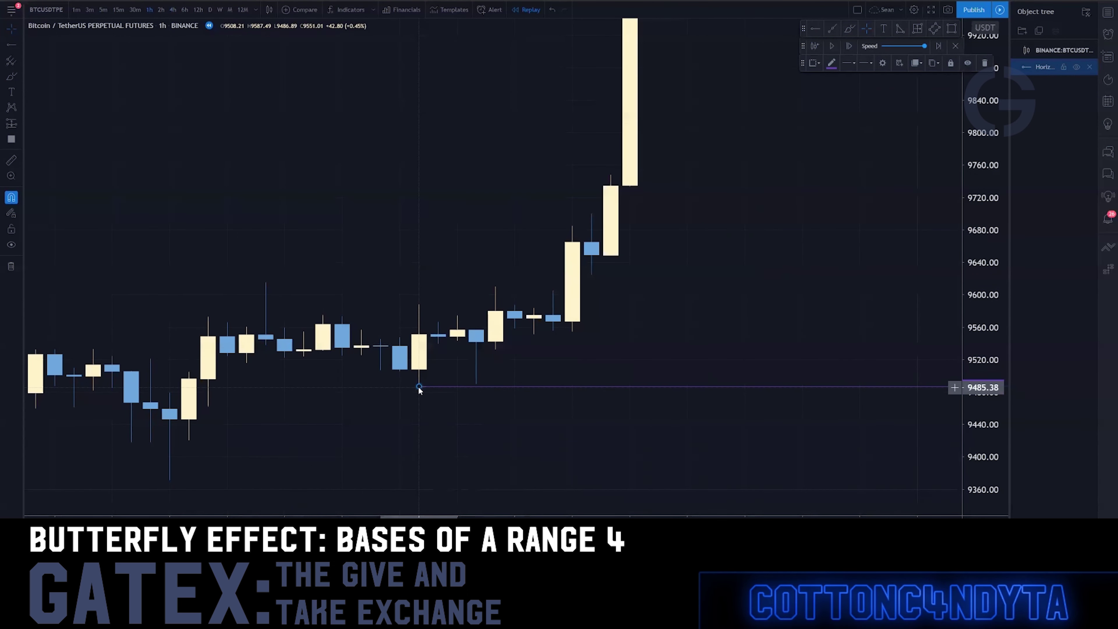
{"action": "left_click_drag", "start_coordinate": [418, 387], "coordinate": [491, 359]}
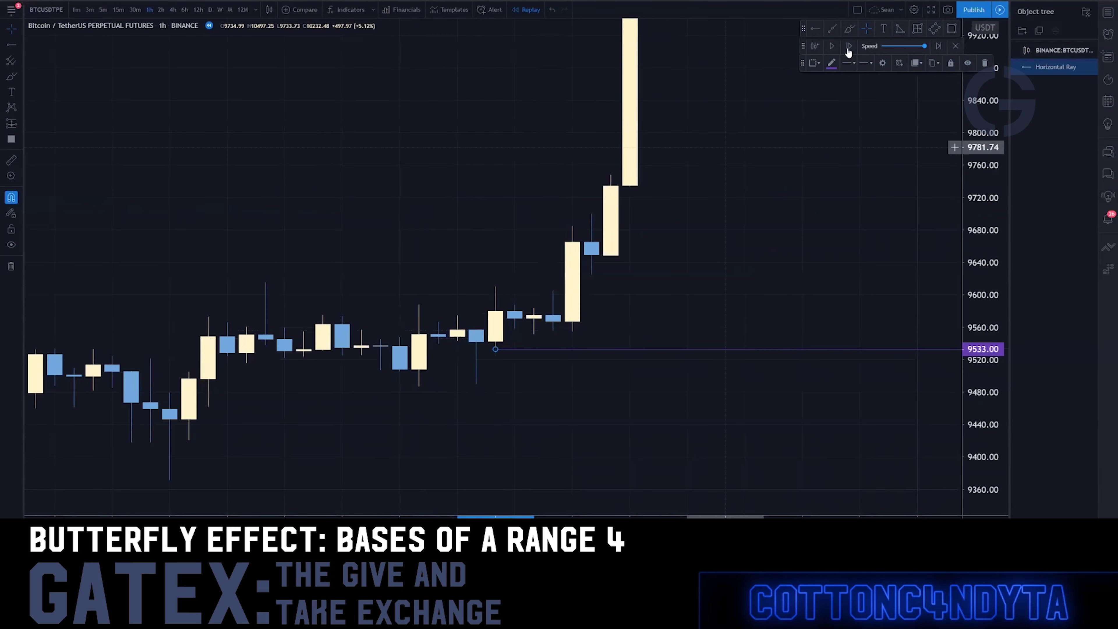
- Add a second horizontal ray at 9556.66 on the 1-hour timeframe and step down through 30 and 15 minutes to the 5-minute timeframe
{"action": "left_click", "coordinate": [815, 29]}
{"action": "left_click", "coordinate": [476, 329]}
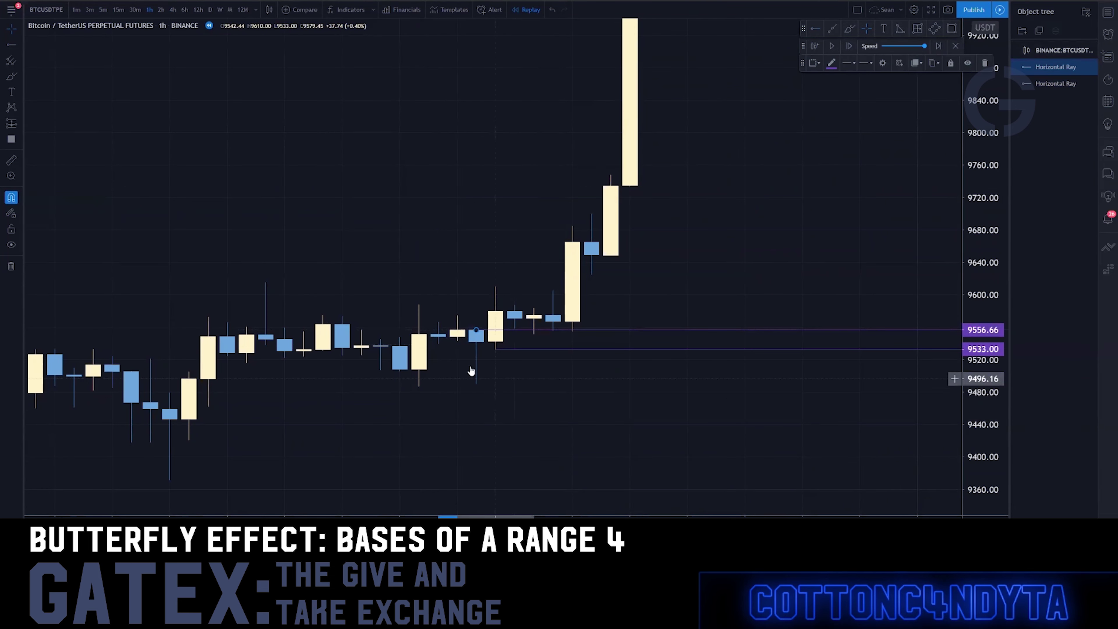
{"action": "left_click", "coordinate": [135, 9]}
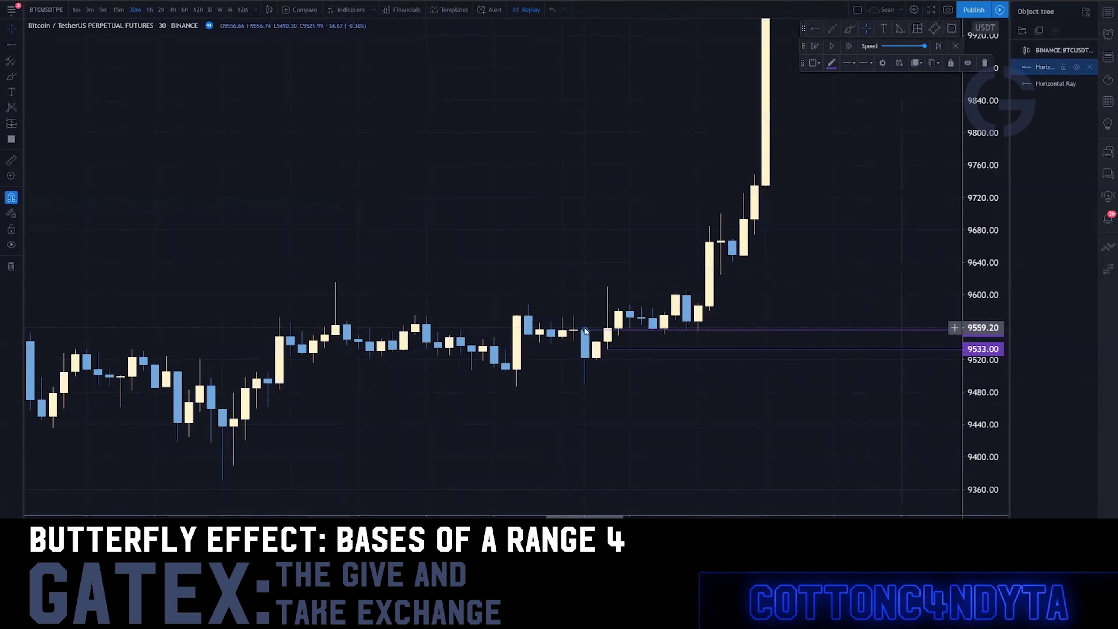
{"action": "left_click", "coordinate": [117, 10]}
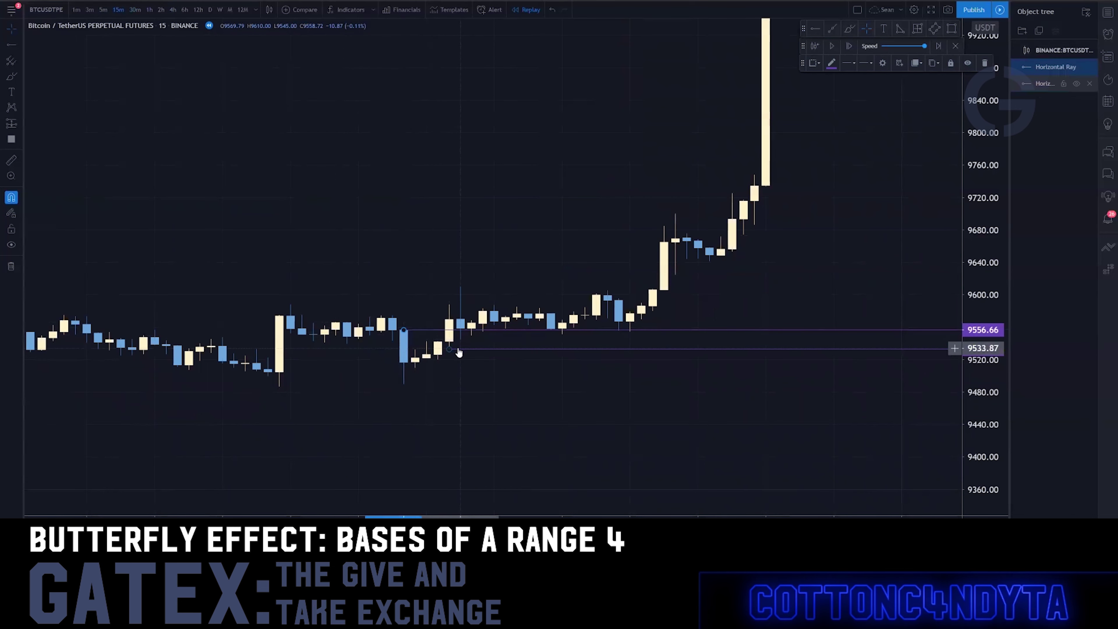
{"action": "left_click", "coordinate": [103, 9]}
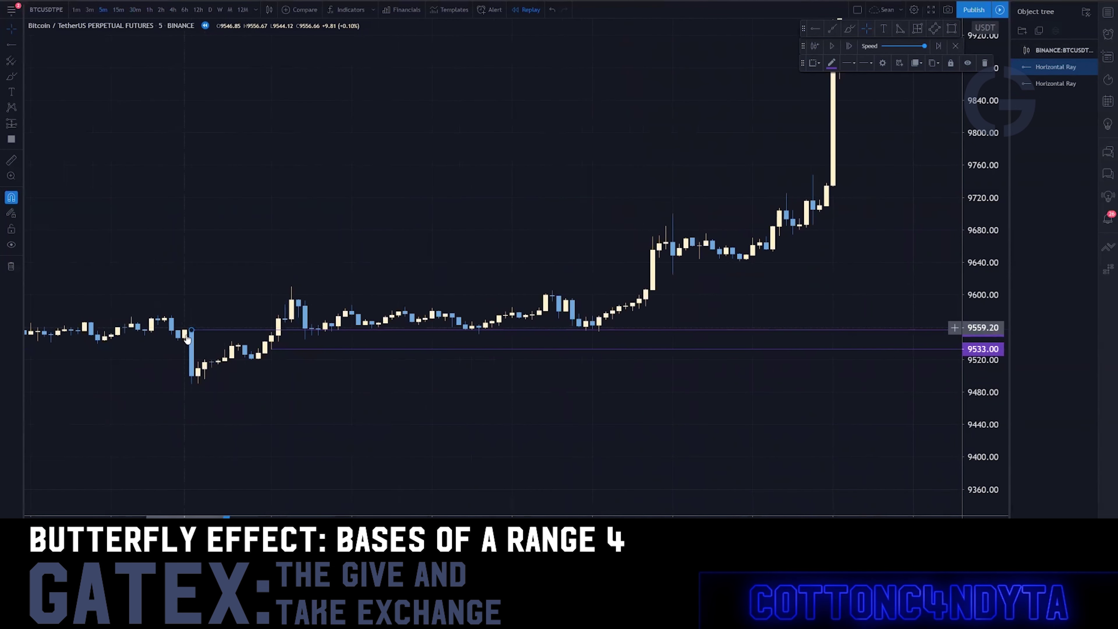
- Re-anchor the upper horizontal ray to 9558.01 at the pullback base after the spike on the 5-minute timeframe
{"action": "left_click_drag", "start_coordinate": [194, 330], "coordinate": [244, 342]}
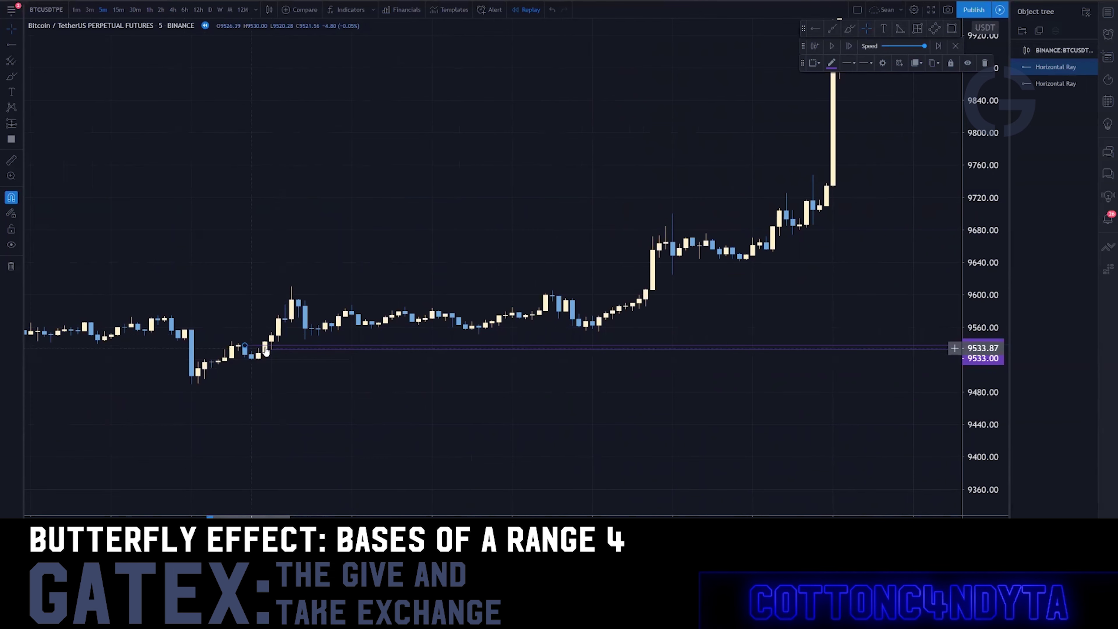
{"action": "left_click_drag", "start_coordinate": [984, 444], "coordinate": [757, 185]}
{"action": "left_click_drag", "start_coordinate": [588, 292], "coordinate": [621, 58]}
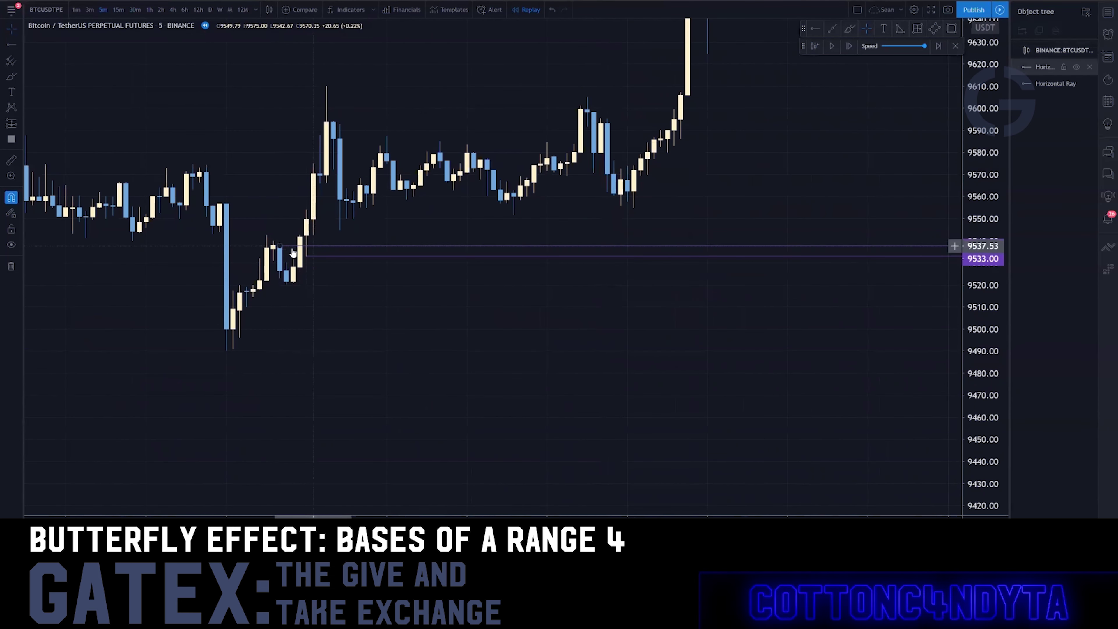
{"action": "left_click_drag", "start_coordinate": [277, 248], "coordinate": [351, 202]}
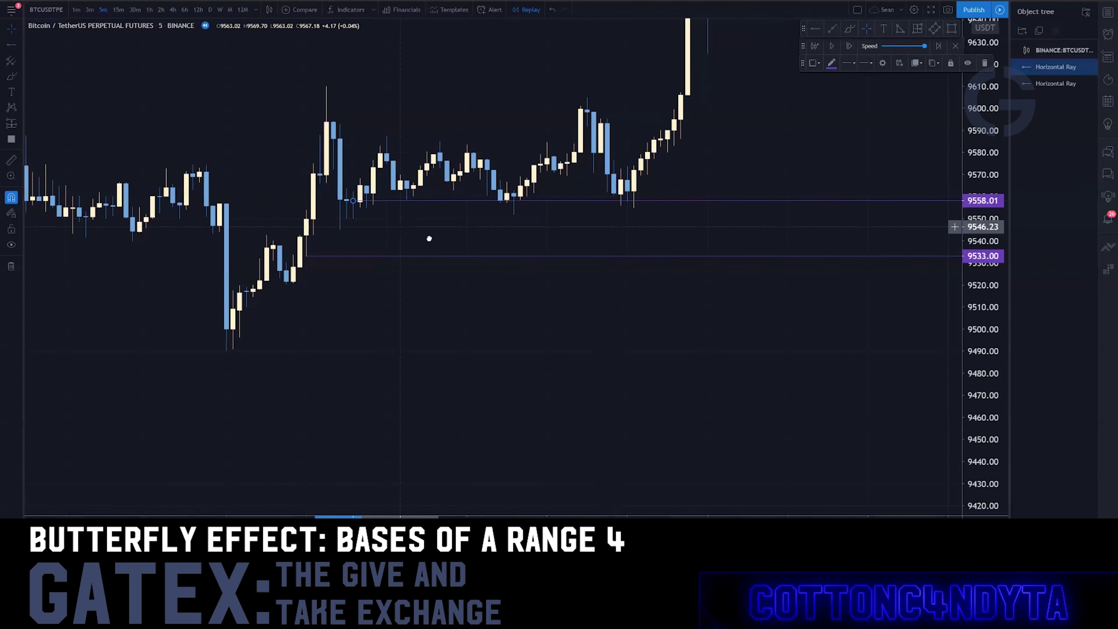
- Delete the lower horizontal ray at 9533.00
{"action": "left_click_drag", "start_coordinate": [429, 238], "coordinate": [489, 260]}
{"action": "left_click", "coordinate": [394, 278]}
{"action": "key", "text": "Delete"}
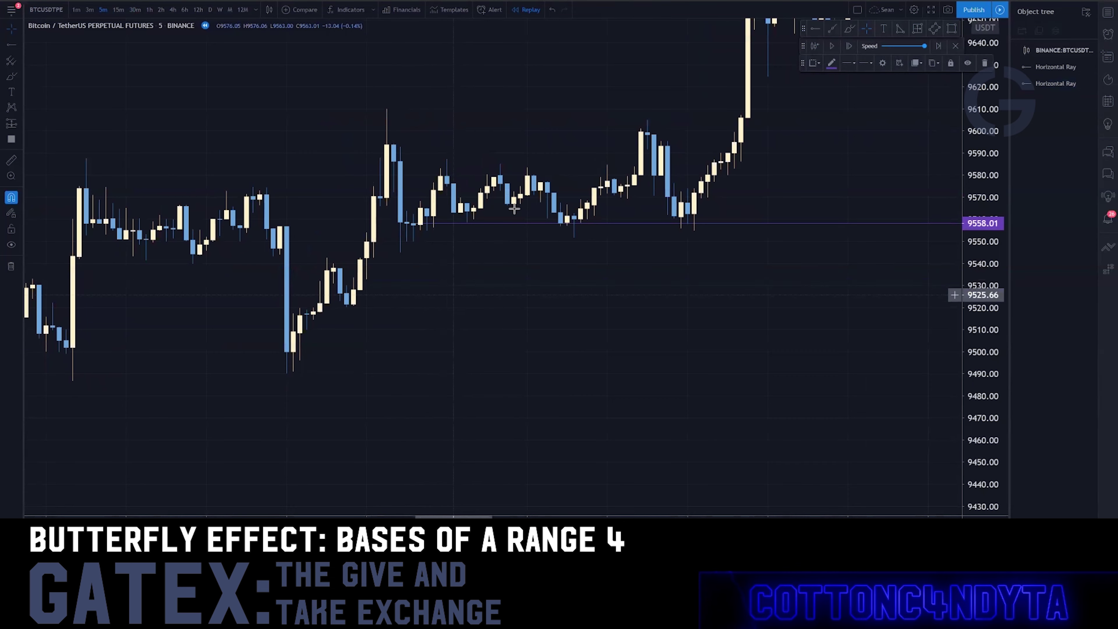
- Draw a descending yellow ray from the 9610.00 spike high through the 9583.43 lower high on the 5-minute chart
{"action": "left_click_drag", "start_coordinate": [704, 73], "coordinate": [538, 276]}
{"action": "left_click_drag", "start_coordinate": [390, 255], "coordinate": [490, 189]}
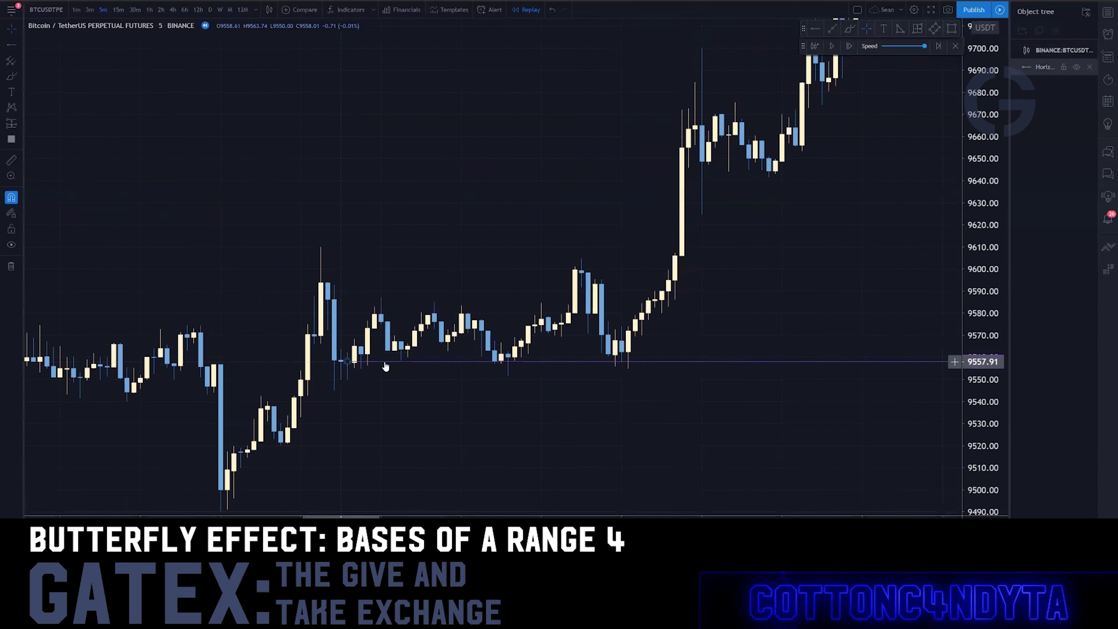
{"action": "left_click", "coordinate": [831, 28]}
{"action": "left_click", "coordinate": [321, 241]}
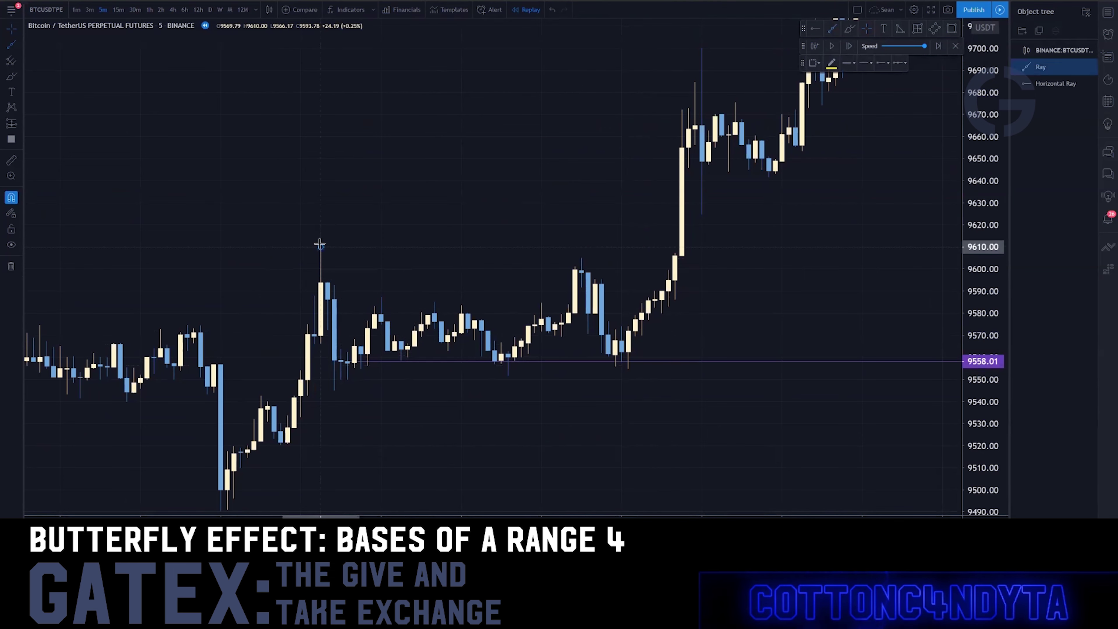
{"action": "left_click", "coordinate": [377, 306]}
{"action": "left_click", "coordinate": [379, 311]}
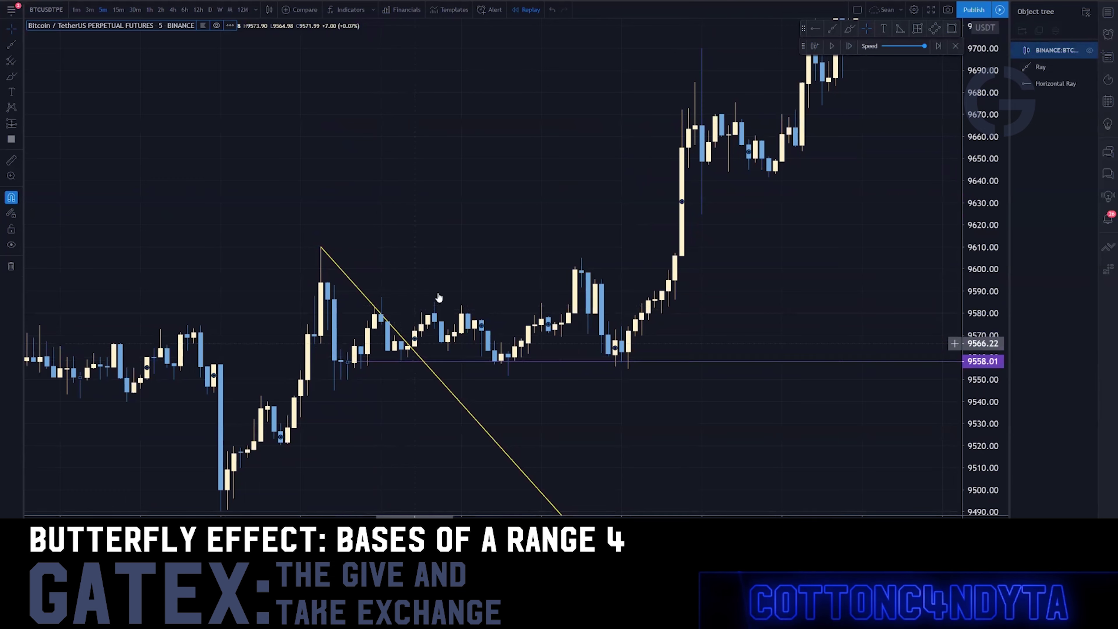
{"action": "left_click_drag", "start_coordinate": [380, 315], "coordinate": [460, 306]}
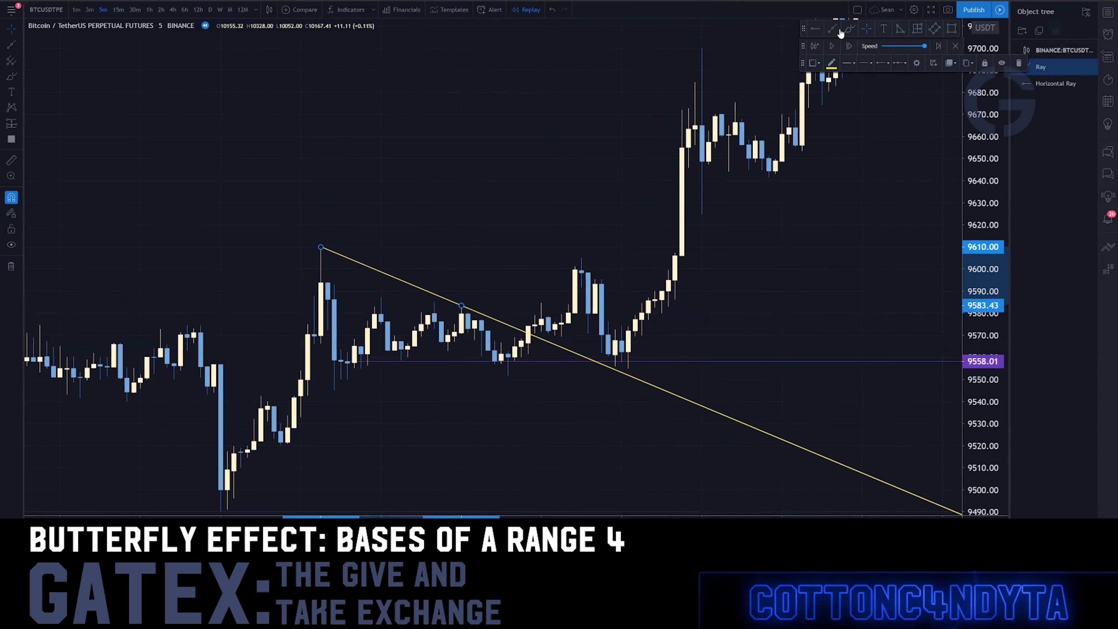
- Add a horizontal ray at 9598.31 on the second peak and a yellow descending ray from its 9605.00 high through 9595.38
{"action": "left_click", "coordinate": [814, 29]}
{"action": "left_click", "coordinate": [334, 300]}
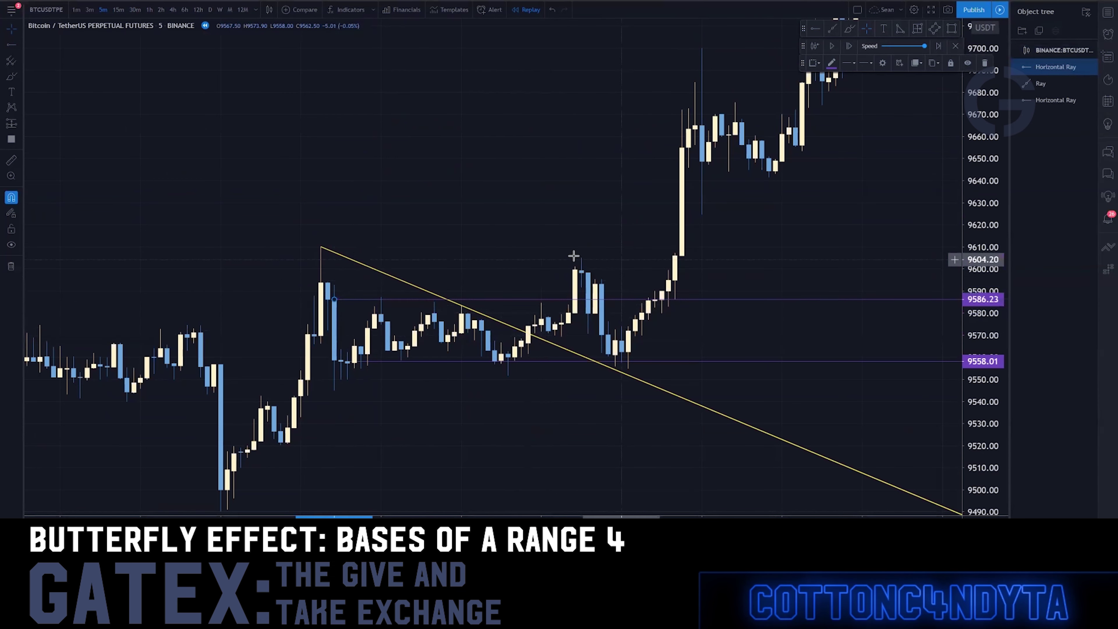
{"action": "left_click_drag", "start_coordinate": [401, 294], "coordinate": [581, 273]}
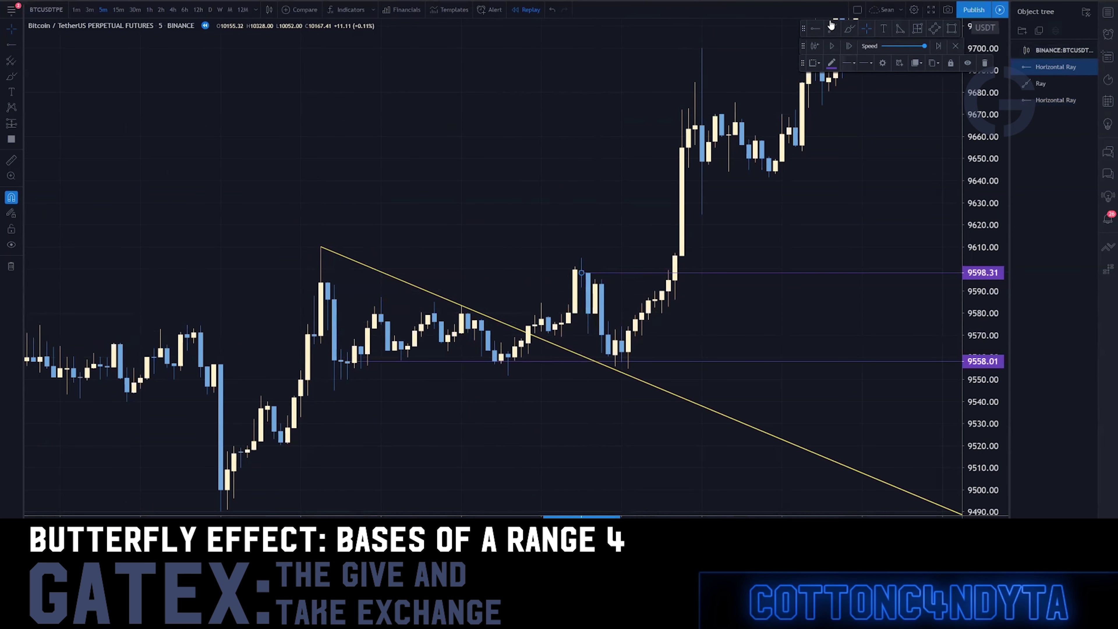
{"action": "left_click", "coordinate": [582, 257]}
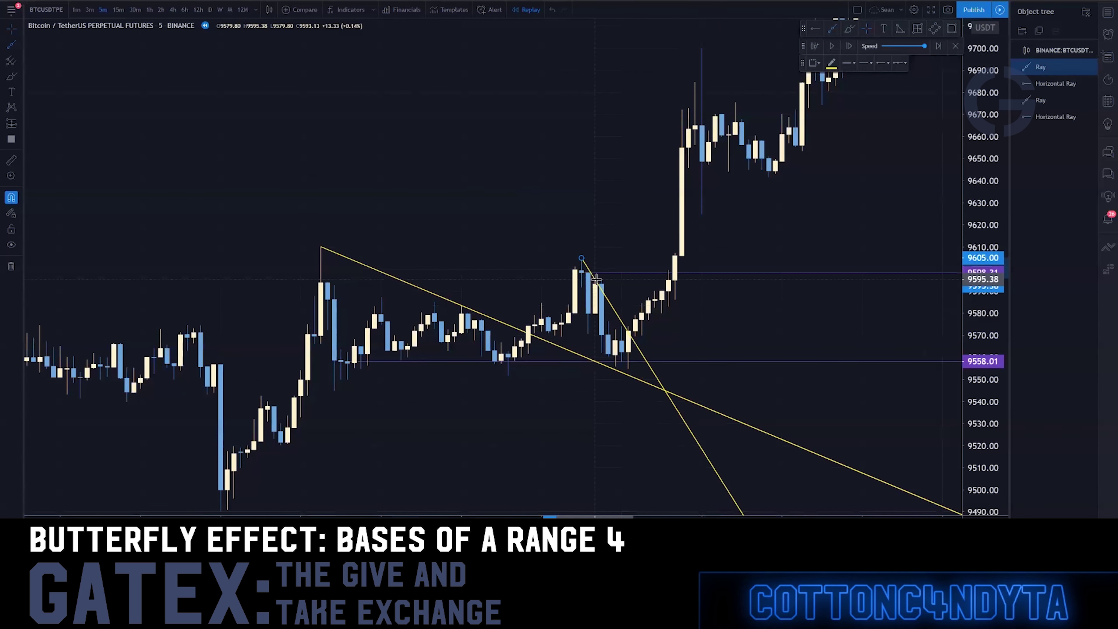
{"action": "left_click", "coordinate": [595, 278]}
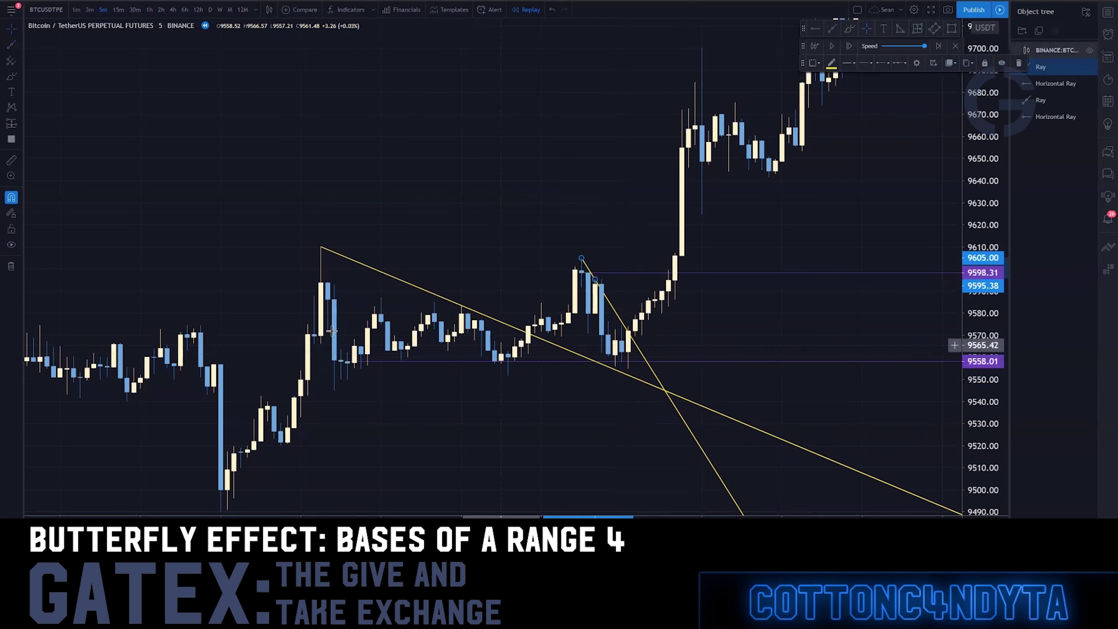
- Re-anchor the lower horizontal ray to the 9557.21 pullback base on the 3-minute timeframe
{"action": "left_click_drag", "start_coordinate": [350, 363], "coordinate": [514, 360]}
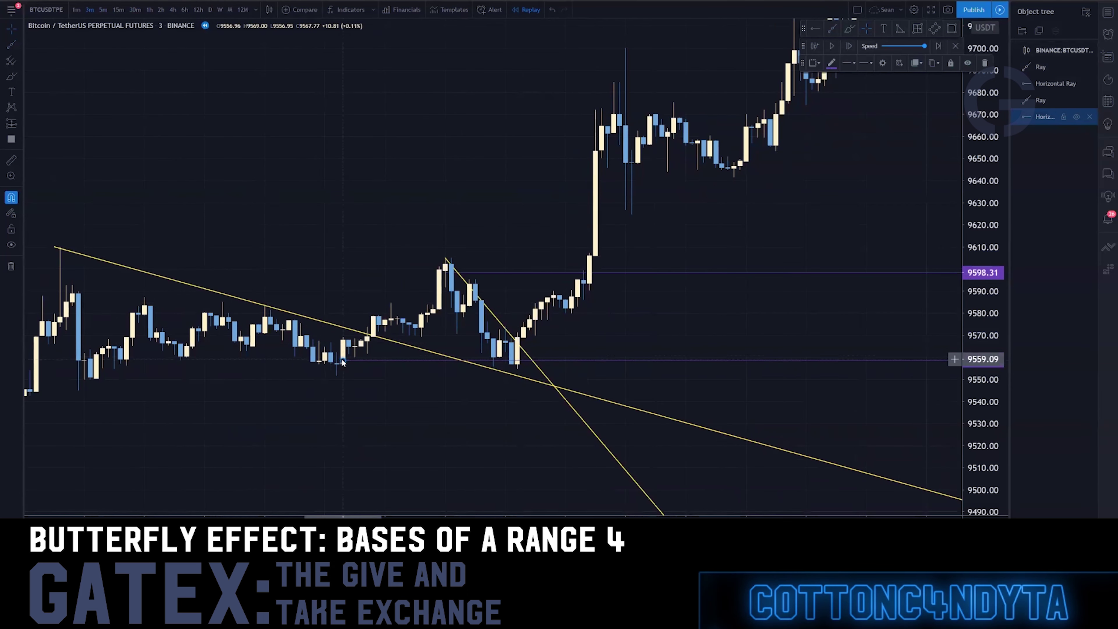
{"action": "left_click_drag", "start_coordinate": [341, 358], "coordinate": [339, 362]}
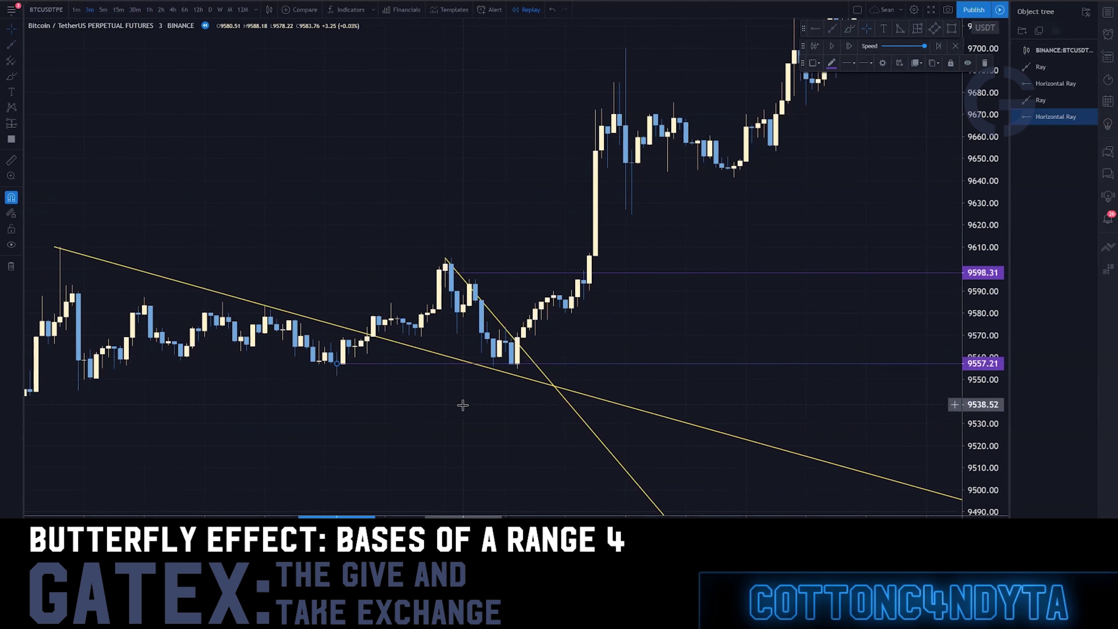
- Sketch green brush arrows beneath the pre-breakout candles and the pullback base, and delete the longer descending ray from the 9610.00 high
{"action": "scroll", "coordinate": [427, 300], "scroll_direction": "down", "scroll_amount": 3}
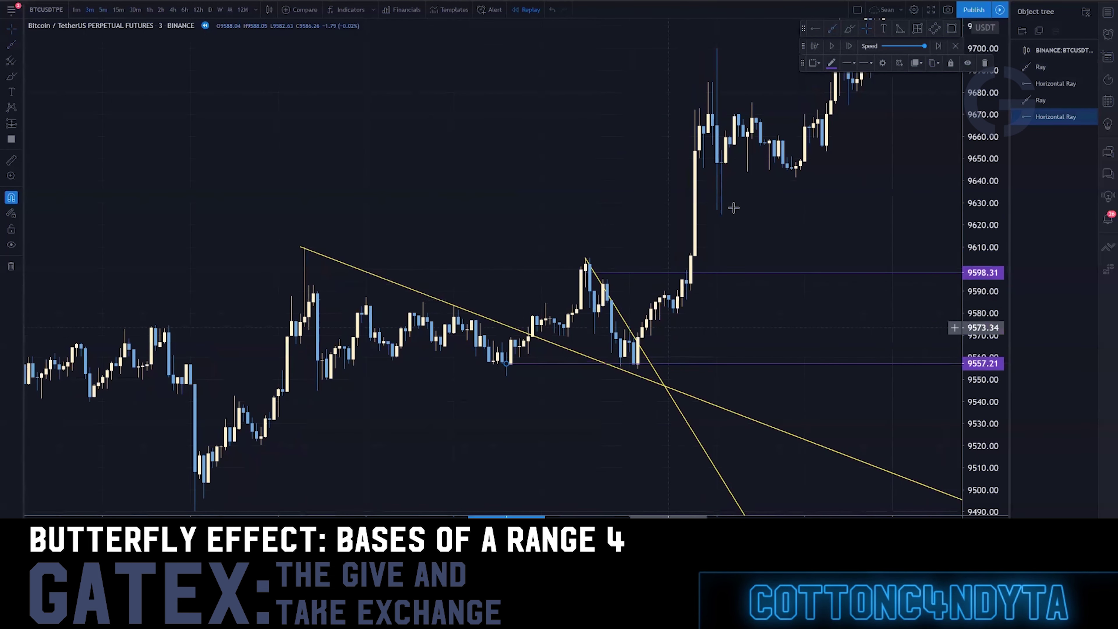
{"action": "left_click", "coordinate": [849, 29]}
{"action": "mouse_move", "coordinate": [681, 311]}
{"action": "left_mouse_down"}
{"action": "mouse_move", "coordinate": [667, 359]}
{"action": "mouse_move", "coordinate": [616, 372]}
{"action": "mouse_move", "coordinate": [610, 403]}
{"action": "left_mouse_up"}
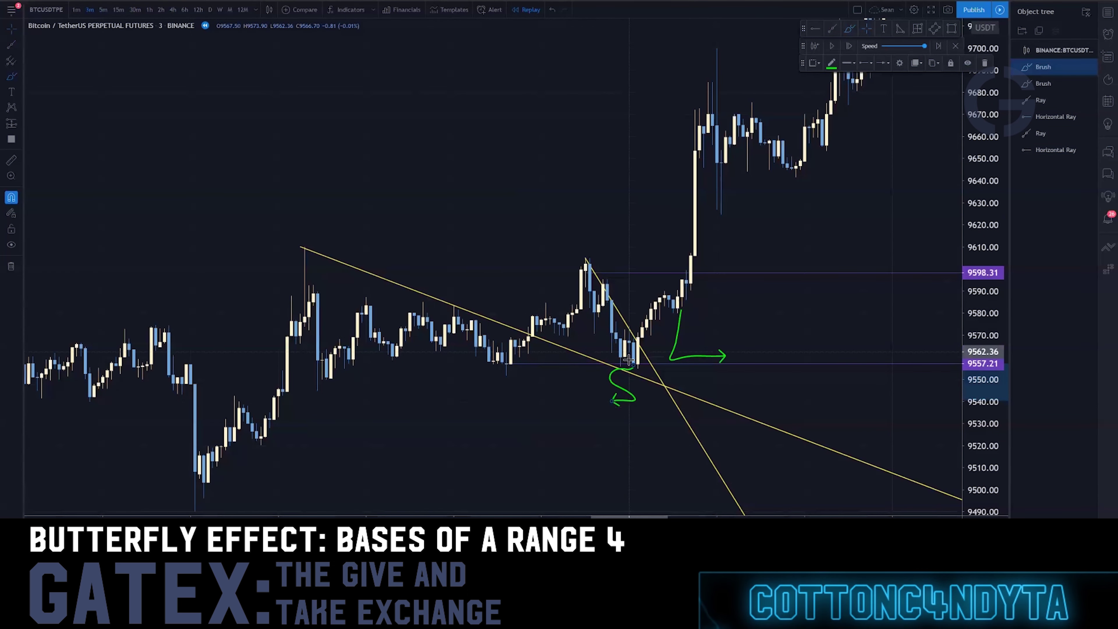
{"action": "left_click", "coordinate": [569, 352]}
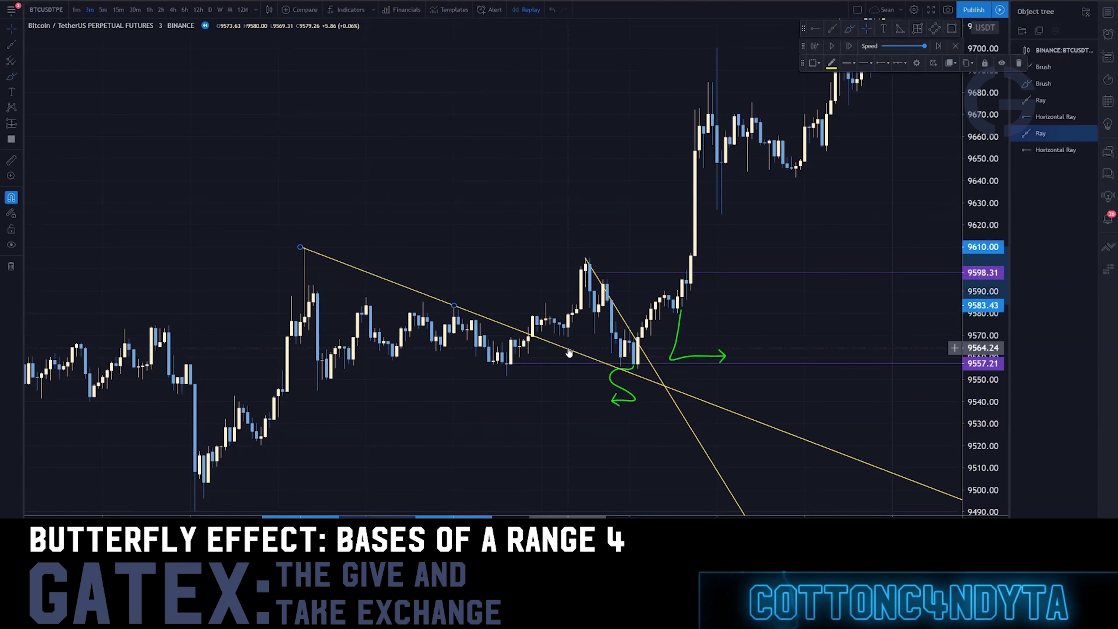
{"action": "key", "text": "Delete"}
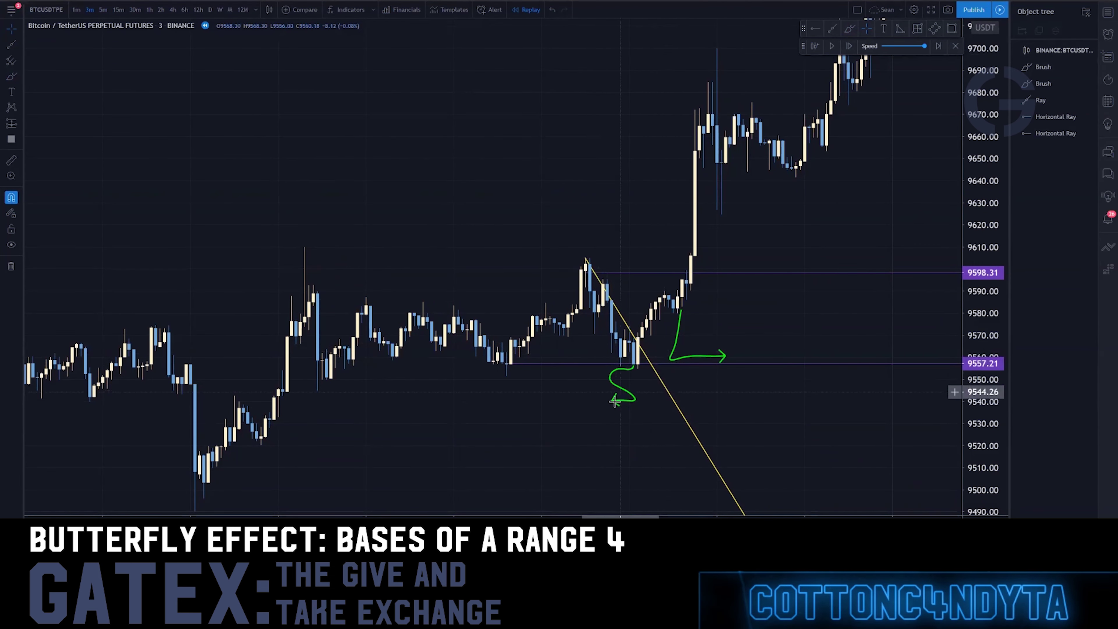
- Add a horizontal ray at the 9524.01 base preceding the rally to the first spike on the 3-minute chart
{"action": "left_click_drag", "start_coordinate": [526, 420], "coordinate": [560, 288]}
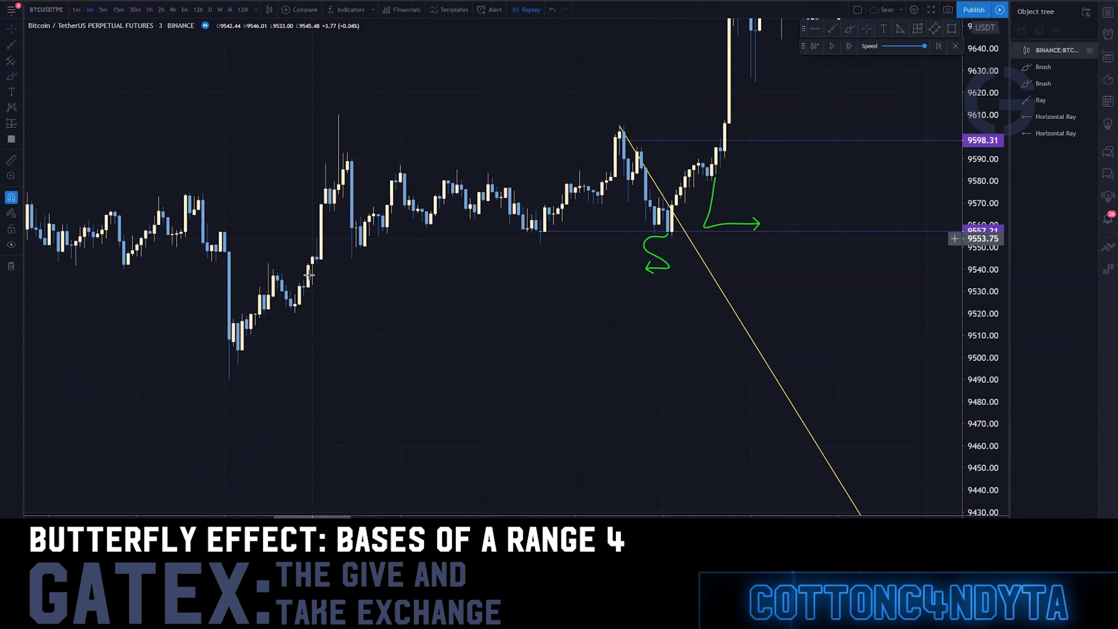
{"action": "left_click", "coordinate": [814, 29]}
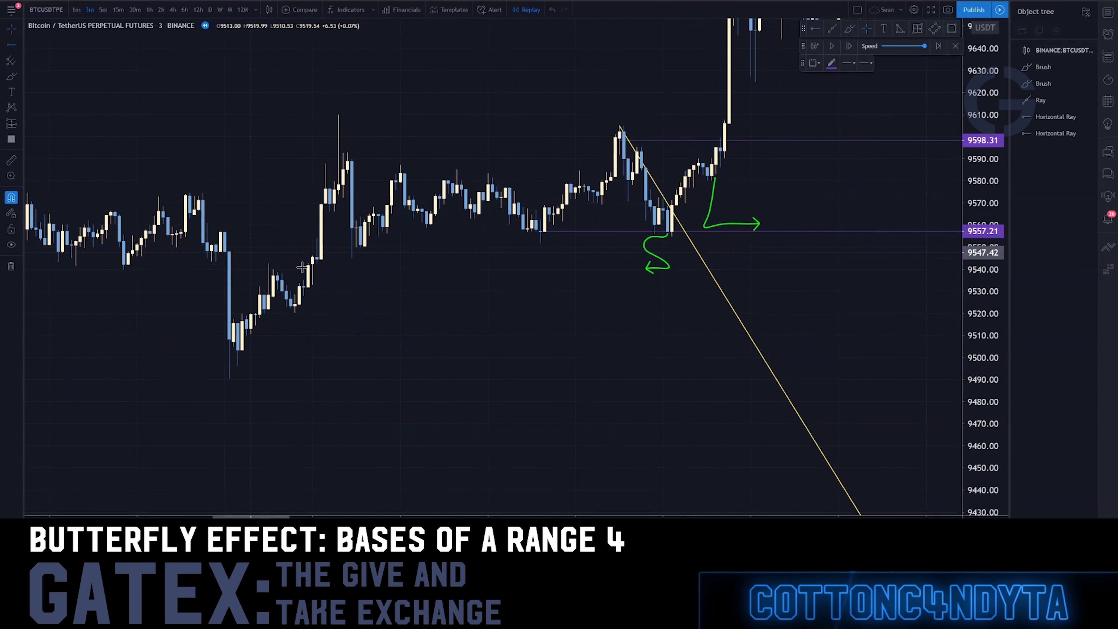
{"action": "left_click", "coordinate": [316, 258]}
{"action": "left_click_drag", "start_coordinate": [317, 258], "coordinate": [295, 304]}
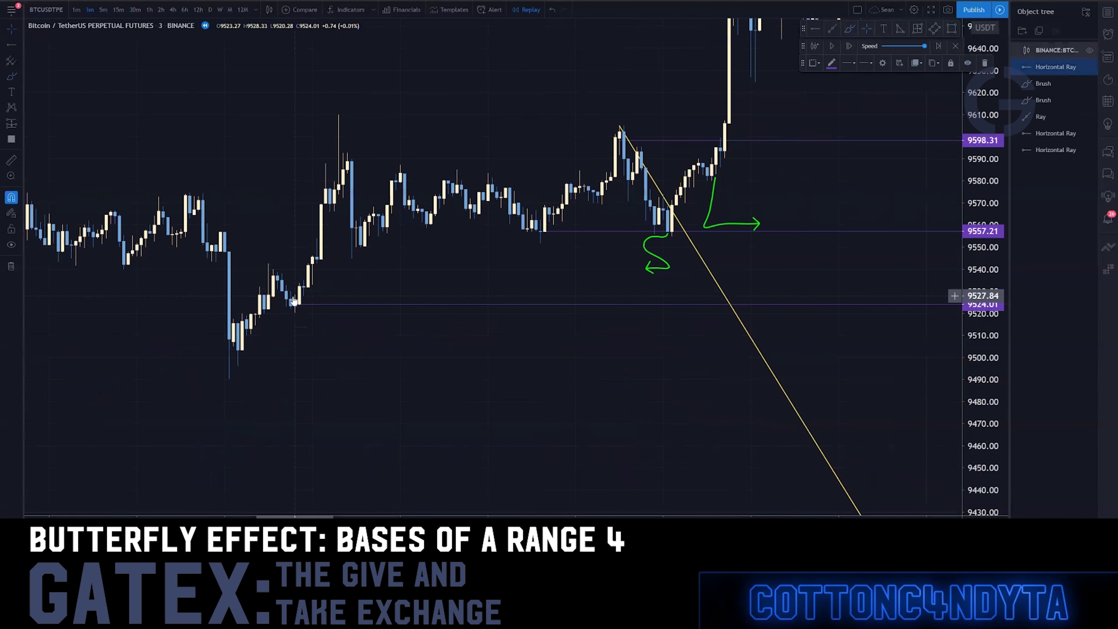
{"action": "mouse_move", "coordinate": [294, 304]}
{"action": "left_mouse_down"}
{"action": "mouse_move", "coordinate": [241, 325]}
{"action": "mouse_move", "coordinate": [294, 304]}
{"action": "left_mouse_up"}
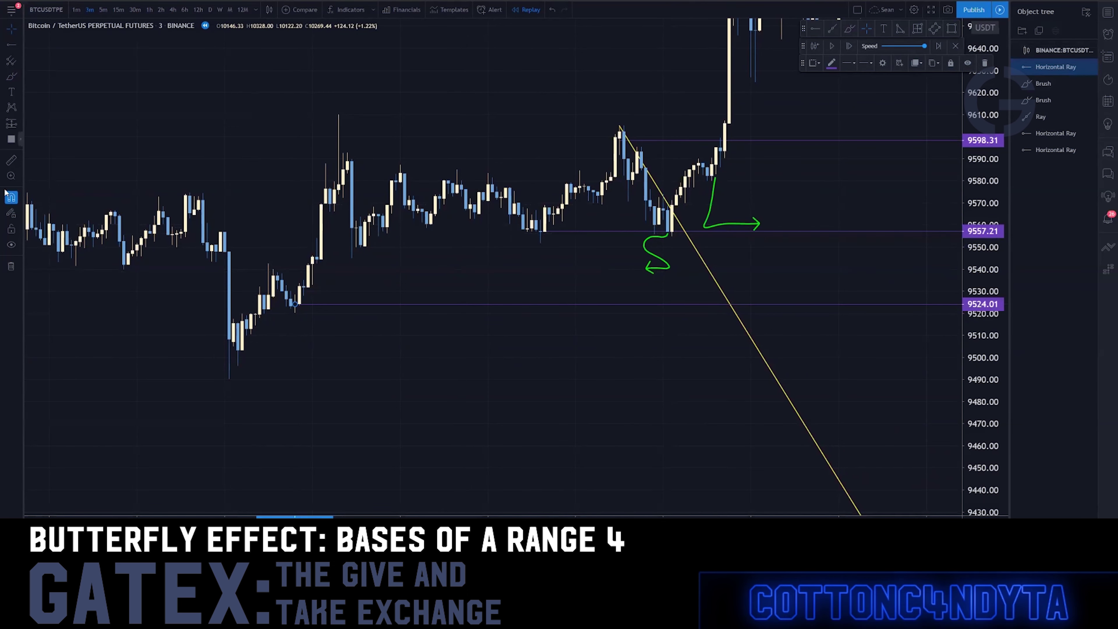
- Measure the price distance from the last pullback base down to the 9524.01 horizontal ray
{"action": "left_click", "coordinate": [663, 219]}
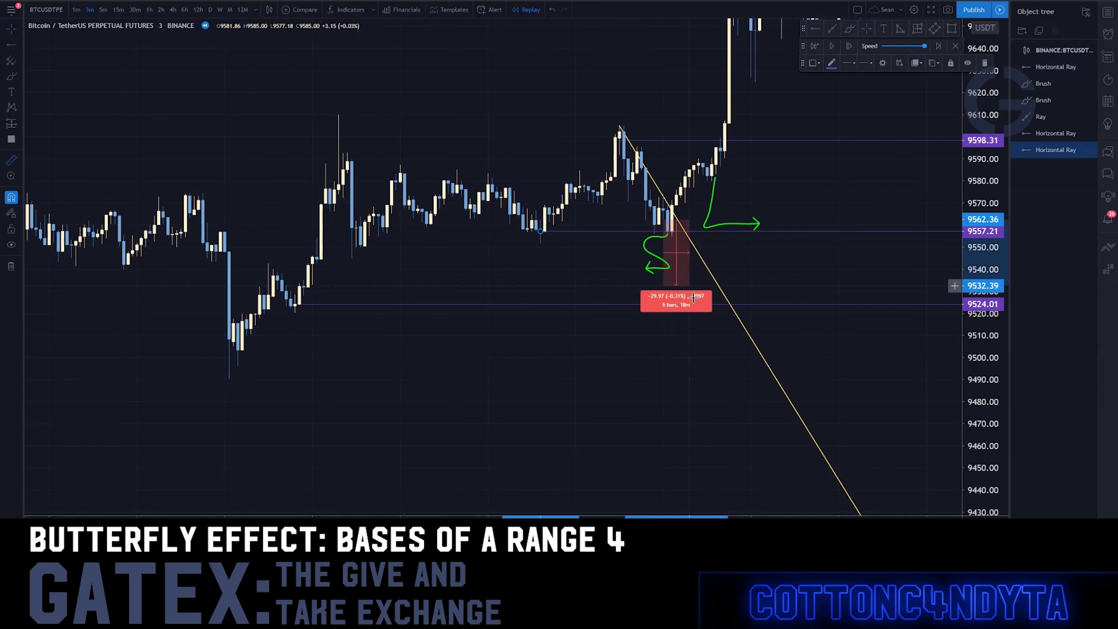
{"action": "left_click", "coordinate": [704, 303]}
{"action": "scroll", "coordinate": [637, 364], "scroll_direction": "down", "scroll_amount": 3}
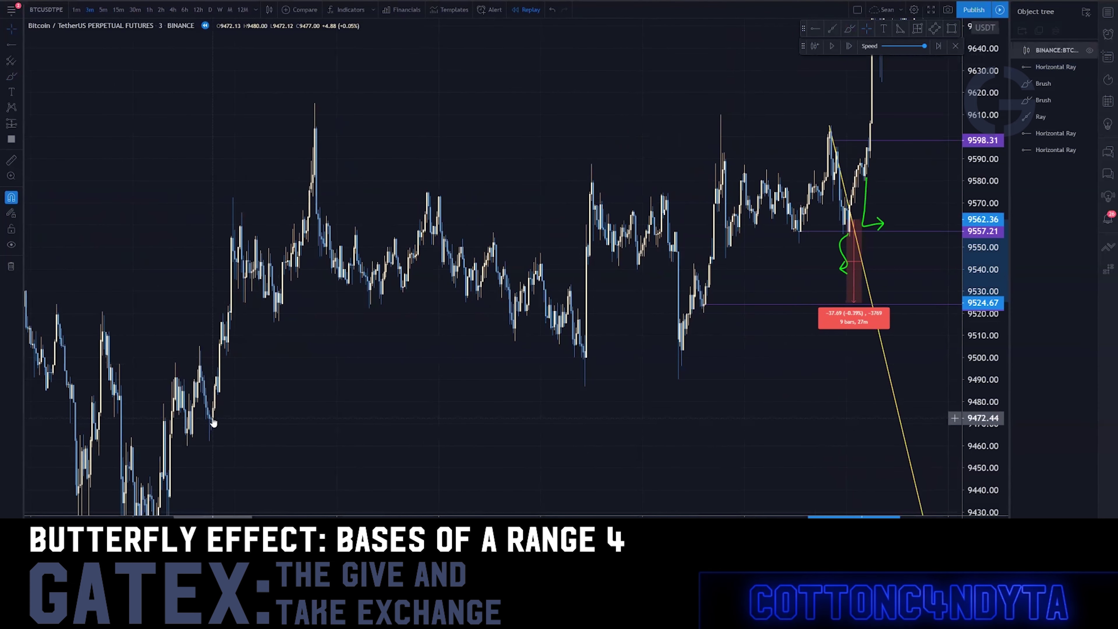
{"action": "scroll", "coordinate": [587, 407], "scroll_direction": "up", "scroll_amount": 5}
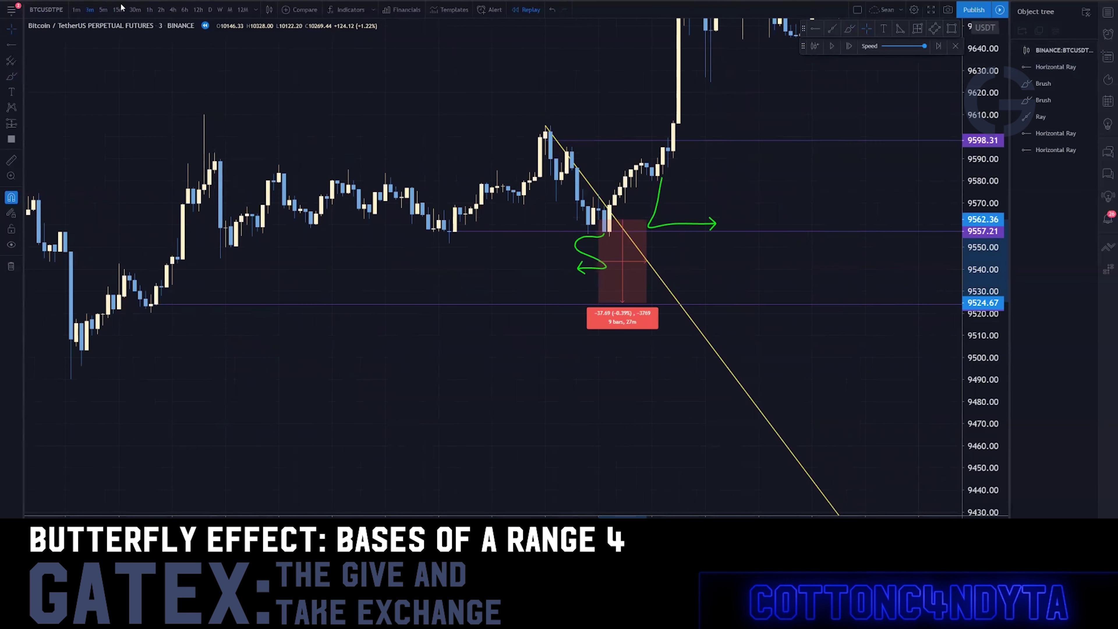
- Switch the chart to the 30-minute timeframe and remove all drawings from it
{"action": "left_click", "coordinate": [130, 12]}
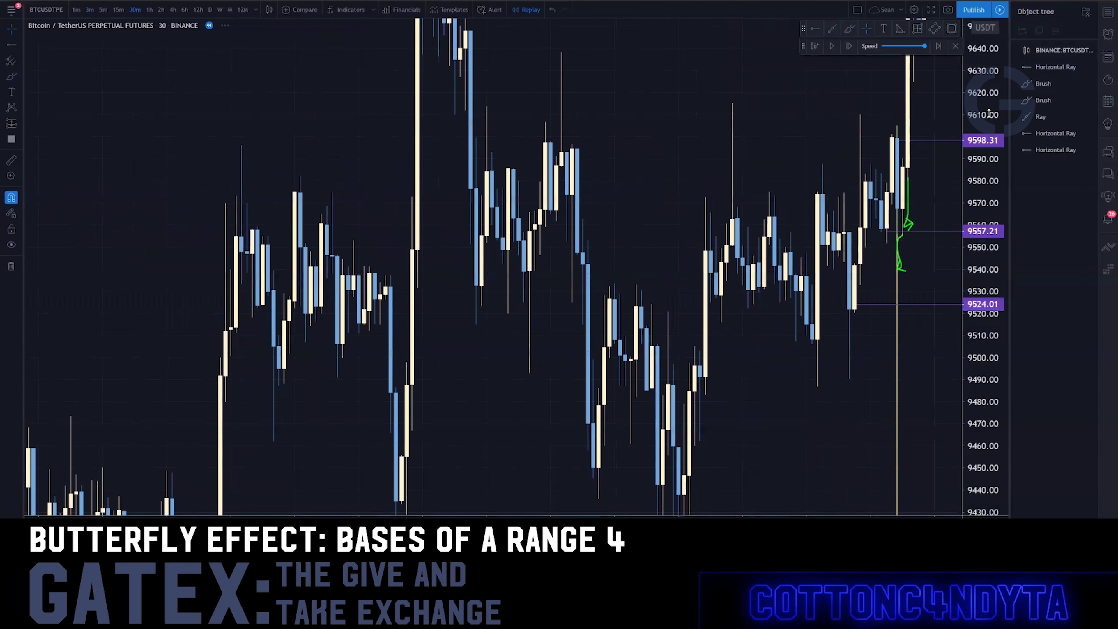
{"action": "left_click_drag", "start_coordinate": [989, 113], "coordinate": [903, 447]}
{"action": "scroll", "coordinate": [604, 190], "scroll_direction": "up", "scroll_amount": 3}
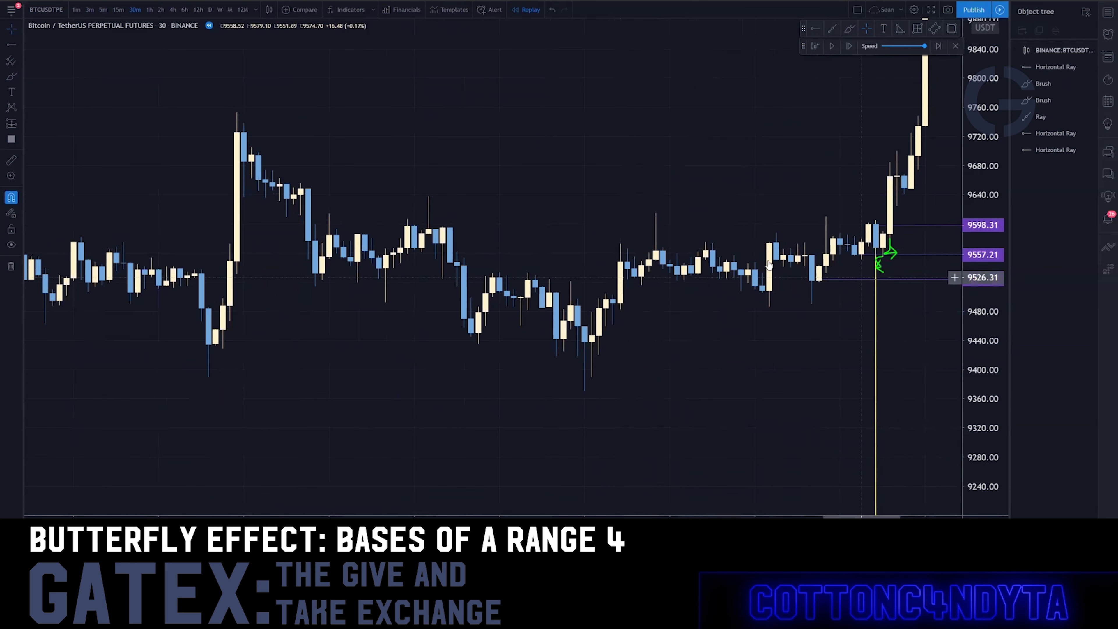
{"action": "left_click", "coordinate": [850, 29]}
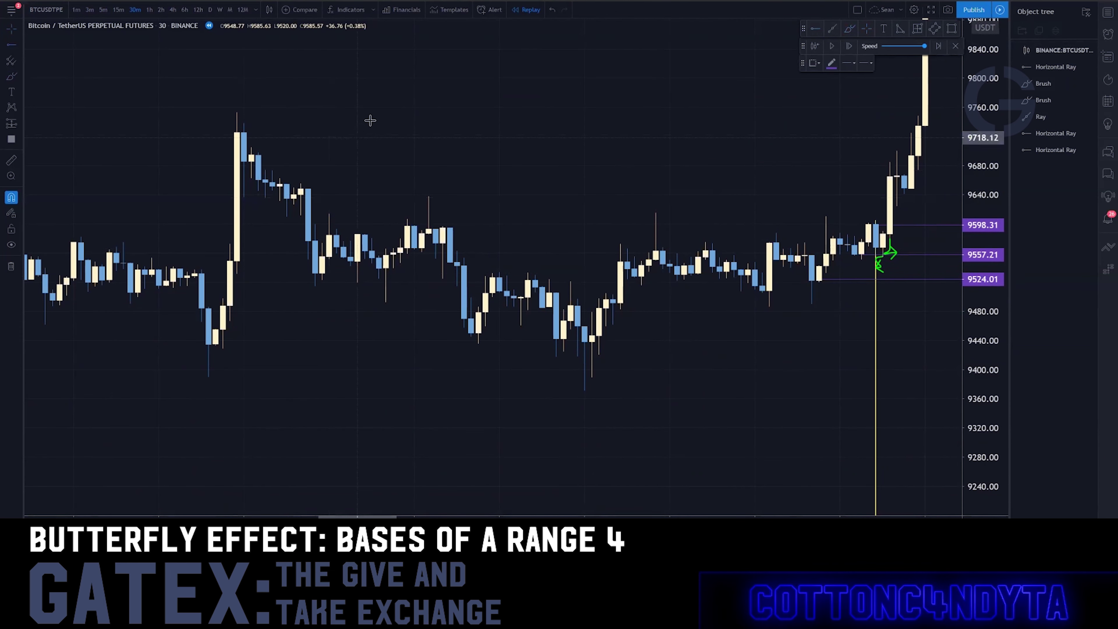
{"action": "key", "text": "Escape"}
{"action": "right_click", "coordinate": [500, 337]}
{"action": "left_click", "coordinate": [540, 505]}
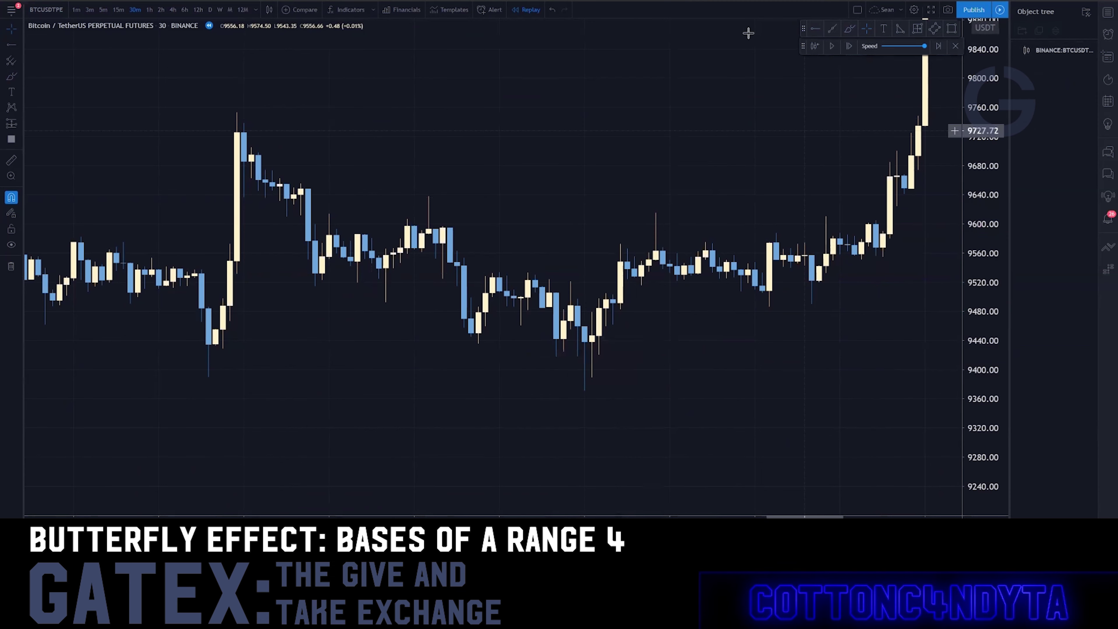
- Add a horizontal ray at 9685.88 just after the range's first spike high on the 30-minute chart
{"action": "left_click", "coordinate": [821, 29]}
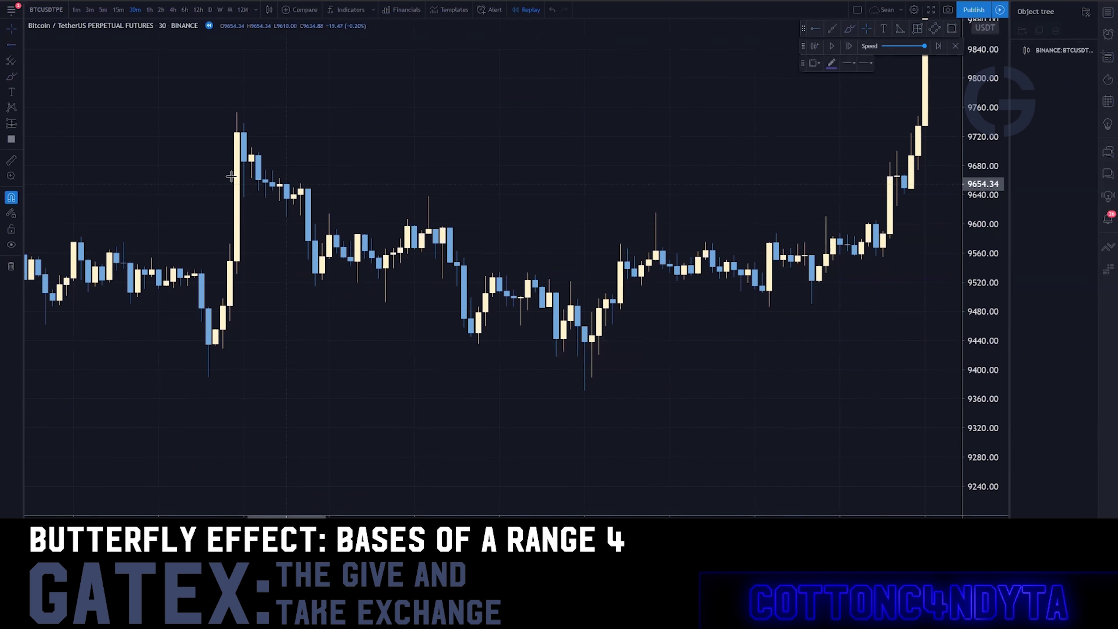
{"action": "left_click", "coordinate": [252, 161]}
- Add two horizontal rays at 9496.20 and 9483.11 on the base candles after the range low
{"action": "left_click_drag", "start_coordinate": [428, 213], "coordinate": [375, 213]}
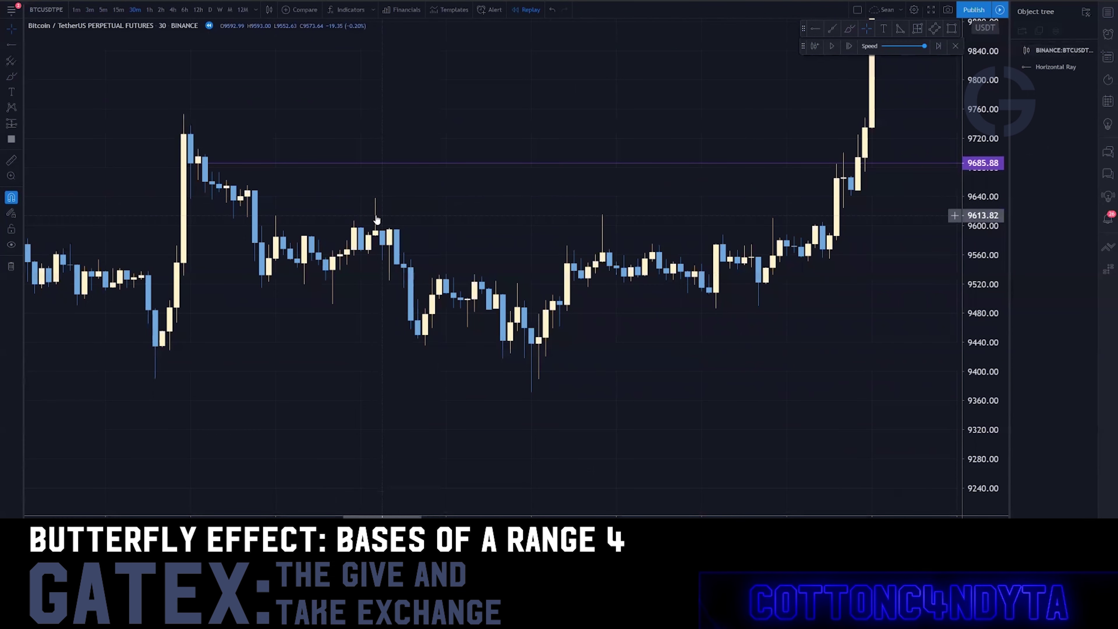
{"action": "left_click", "coordinate": [559, 302]}
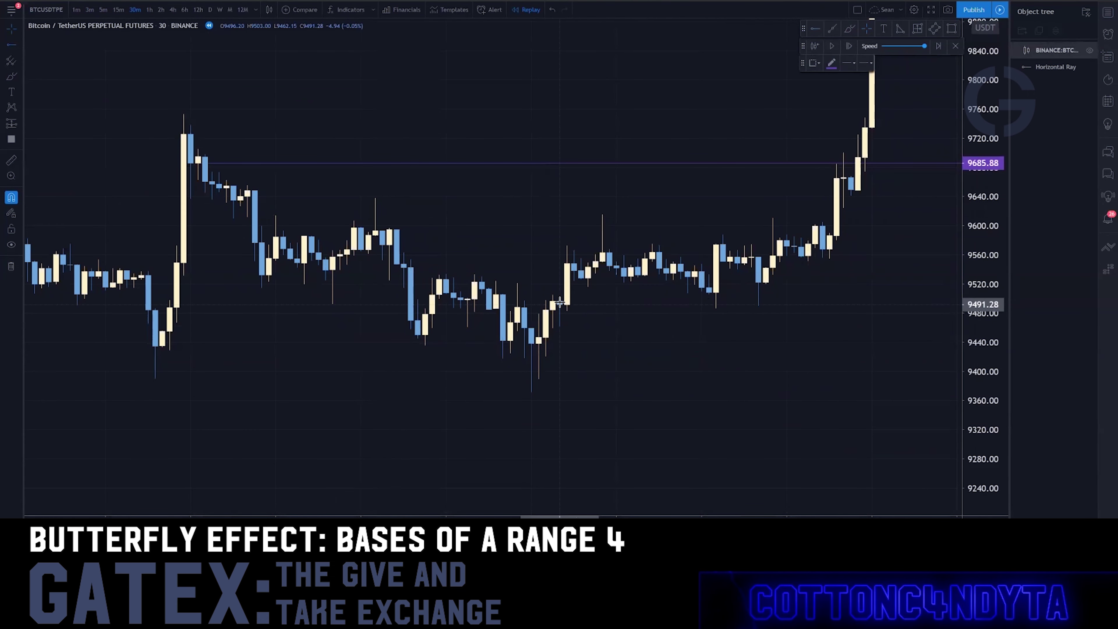
{"action": "left_click", "coordinate": [557, 306]}
{"action": "left_click_drag", "start_coordinate": [560, 305], "coordinate": [560, 300]}
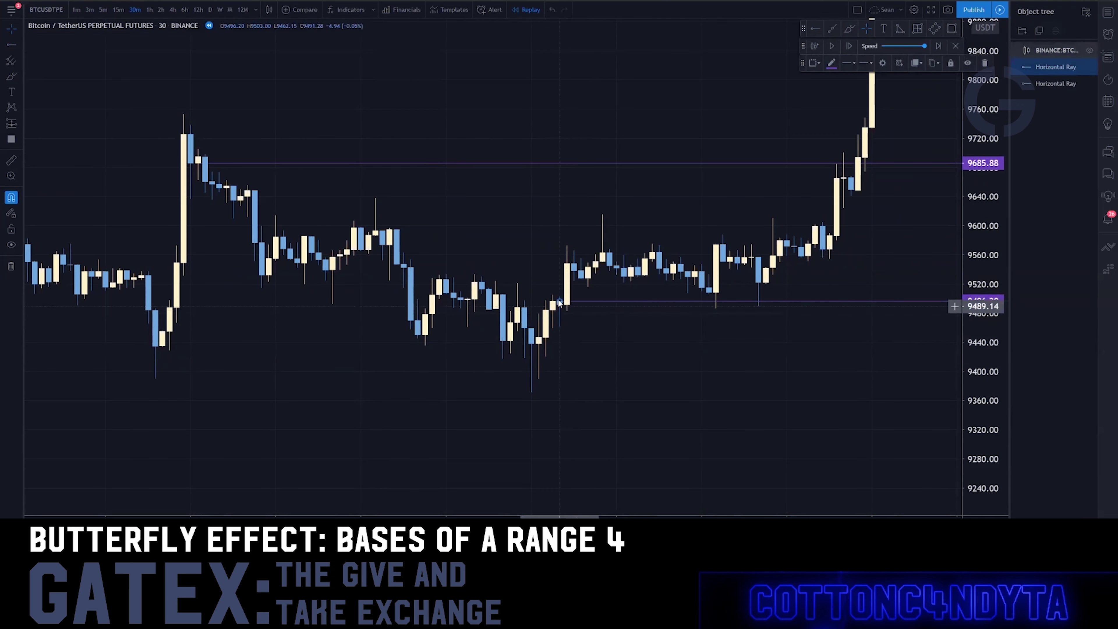
{"action": "left_click", "coordinate": [816, 31]}
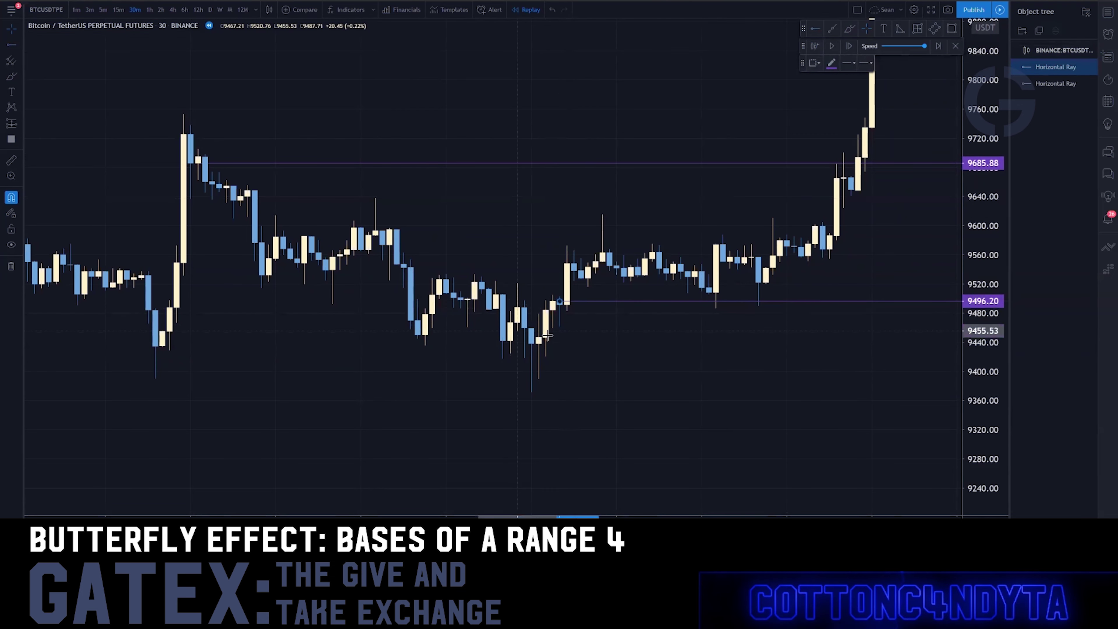
{"action": "left_click", "coordinate": [568, 311]}
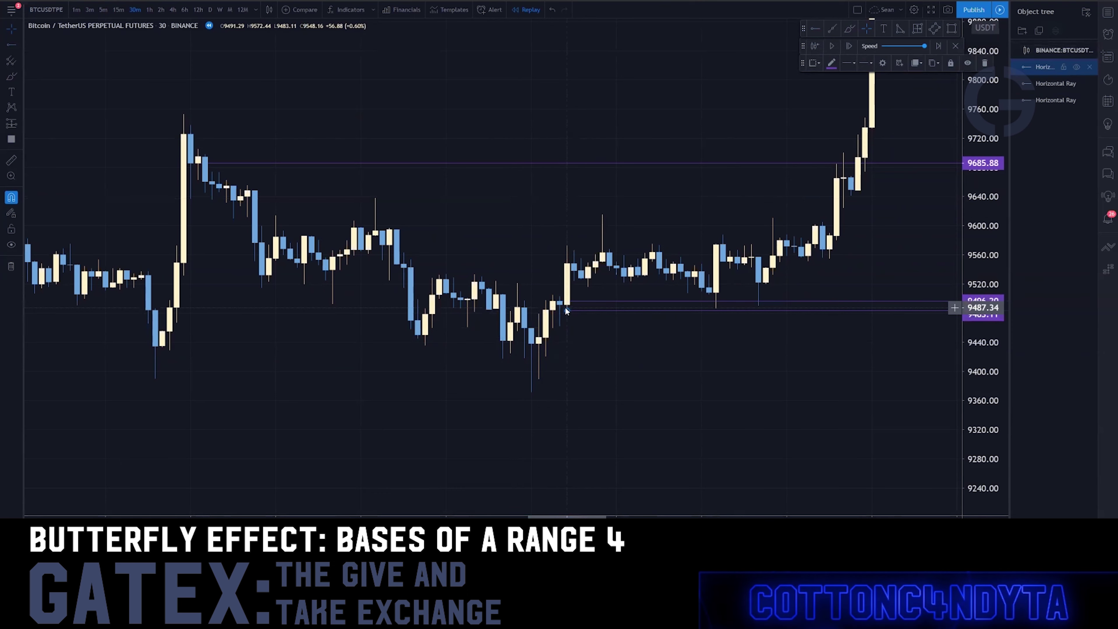
- Step down to the 3-minute timeframe and re-anchor the 9496.20 horizontal ray to 9491.29
{"action": "left_click", "coordinate": [116, 9]}
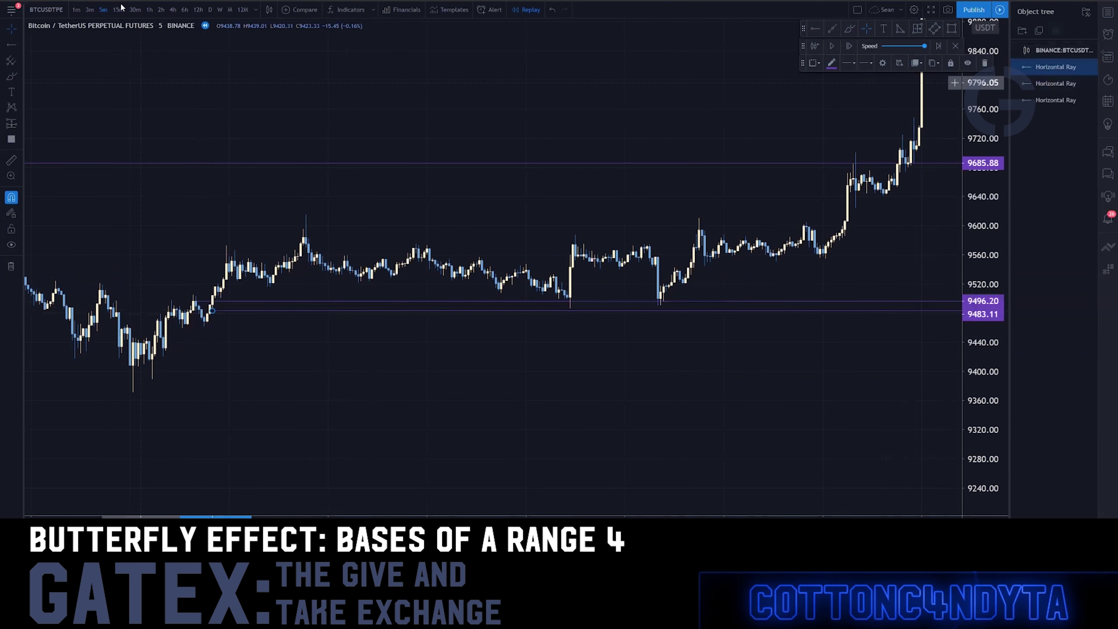
{"action": "left_click", "coordinate": [89, 9]}
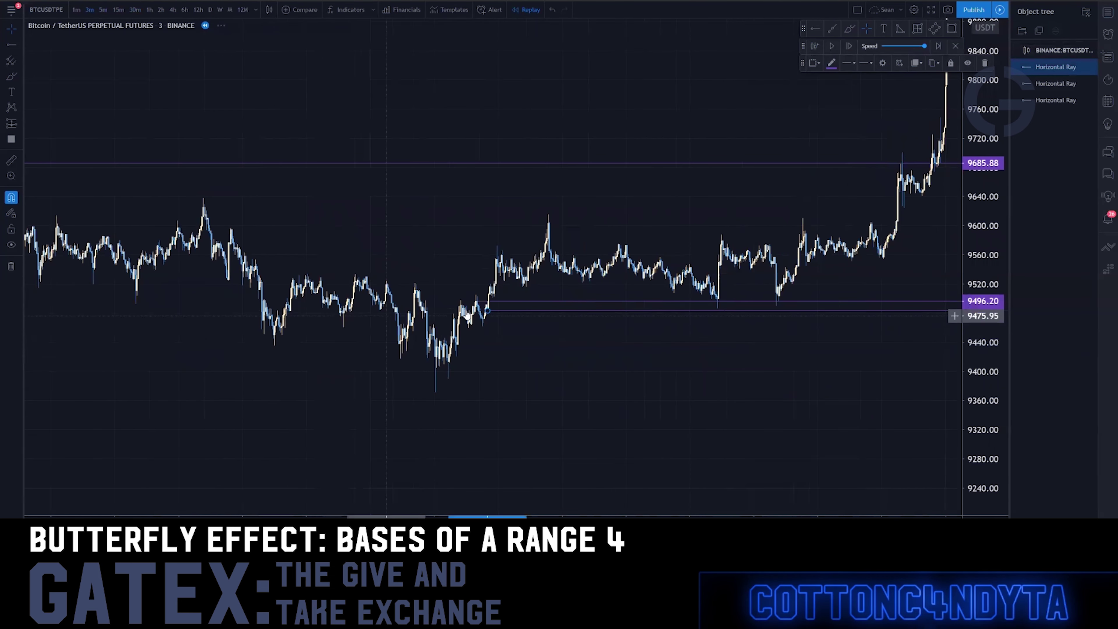
{"action": "left_click_drag", "start_coordinate": [477, 300], "coordinate": [488, 304]}
{"action": "scroll", "coordinate": [678, 319], "scroll_direction": "down", "scroll_amount": 3}
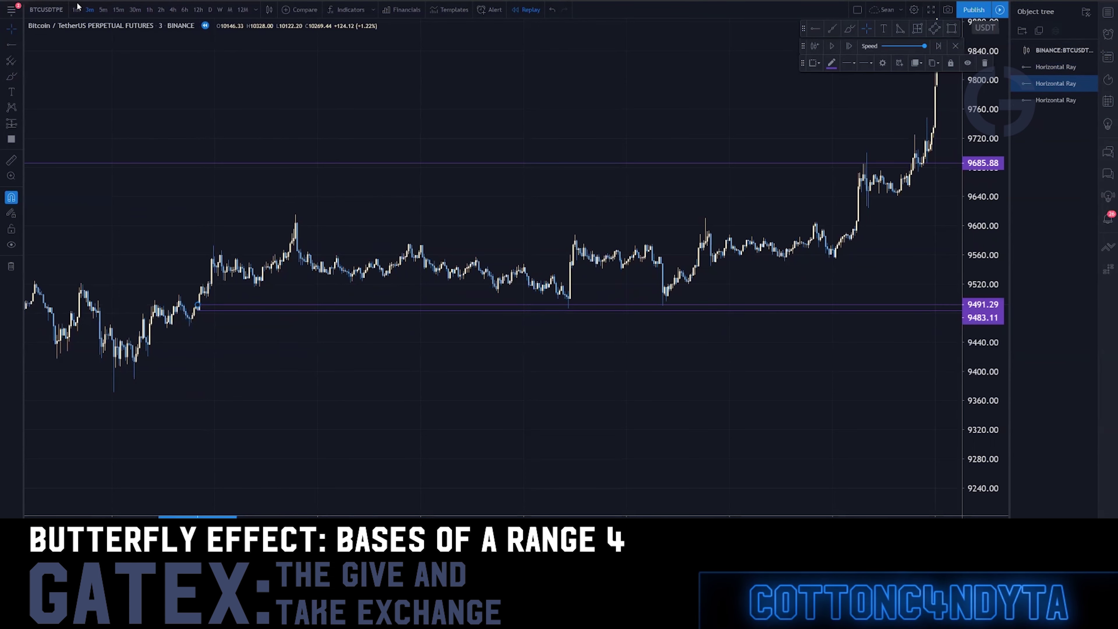
- Step down to the 1-minute timeframe and add a horizontal ray at 9488.82 between the two lower base rays
{"action": "left_click_drag", "start_coordinate": [375, 335], "coordinate": [923, 312]}
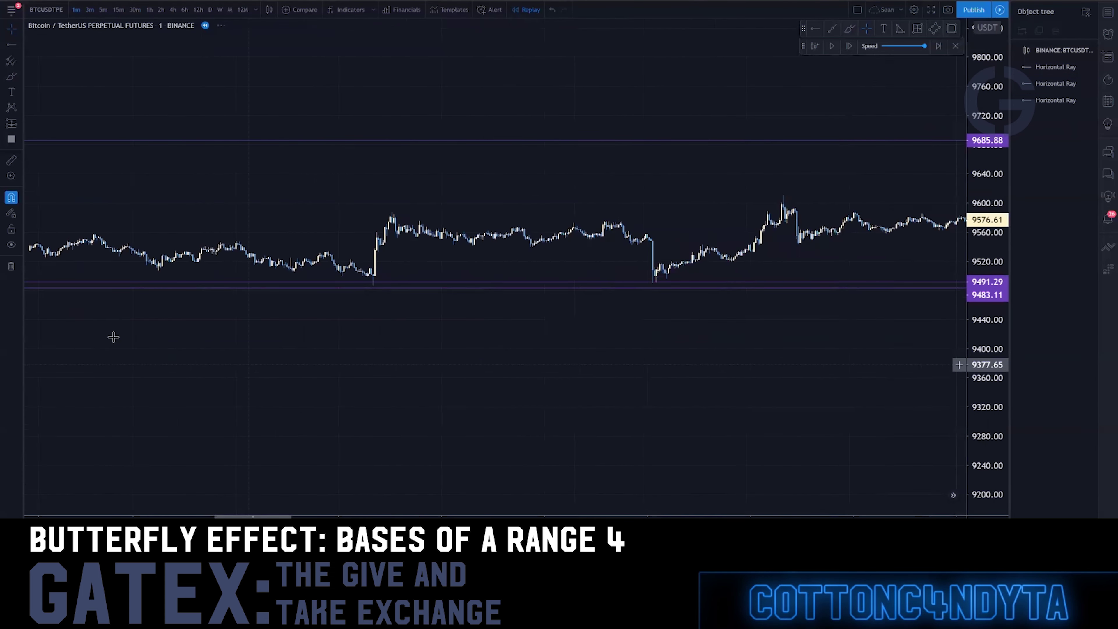
{"action": "left_click_drag", "start_coordinate": [48, 352], "coordinate": [898, 346]}
{"action": "left_click_drag", "start_coordinate": [299, 362], "coordinate": [748, 396]}
{"action": "scroll", "coordinate": [472, 355], "scroll_direction": "up", "scroll_amount": 6}
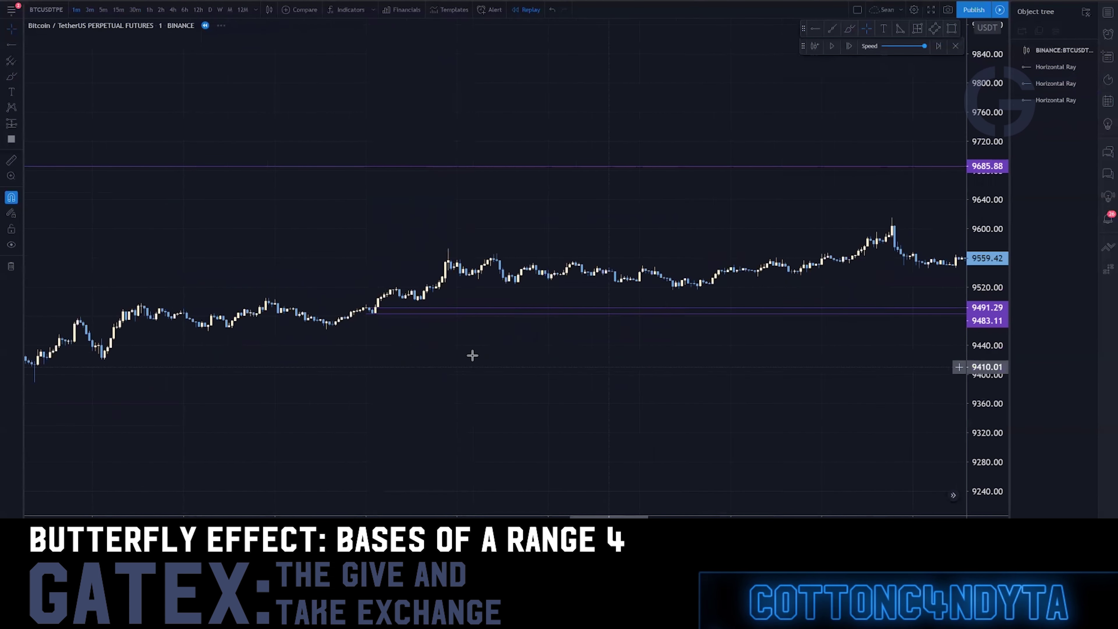
{"action": "left_click_drag", "start_coordinate": [222, 366], "coordinate": [544, 365]}
{"action": "left_click_drag", "start_coordinate": [981, 414], "coordinate": [869, 56]}
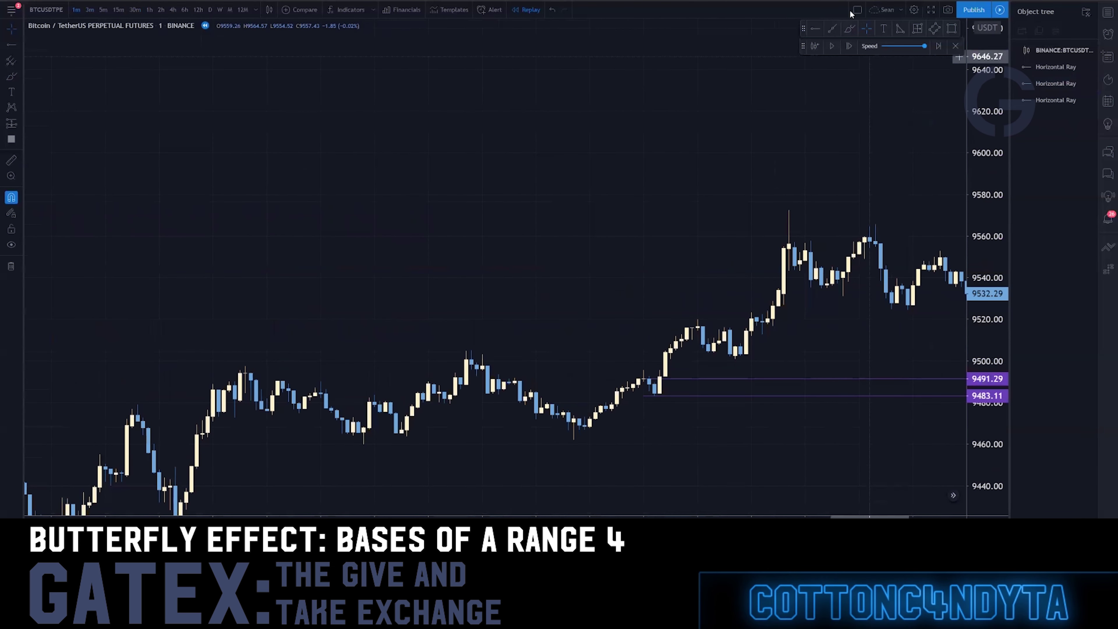
{"action": "left_click", "coordinate": [656, 387]}
{"action": "left_click", "coordinate": [655, 385]}
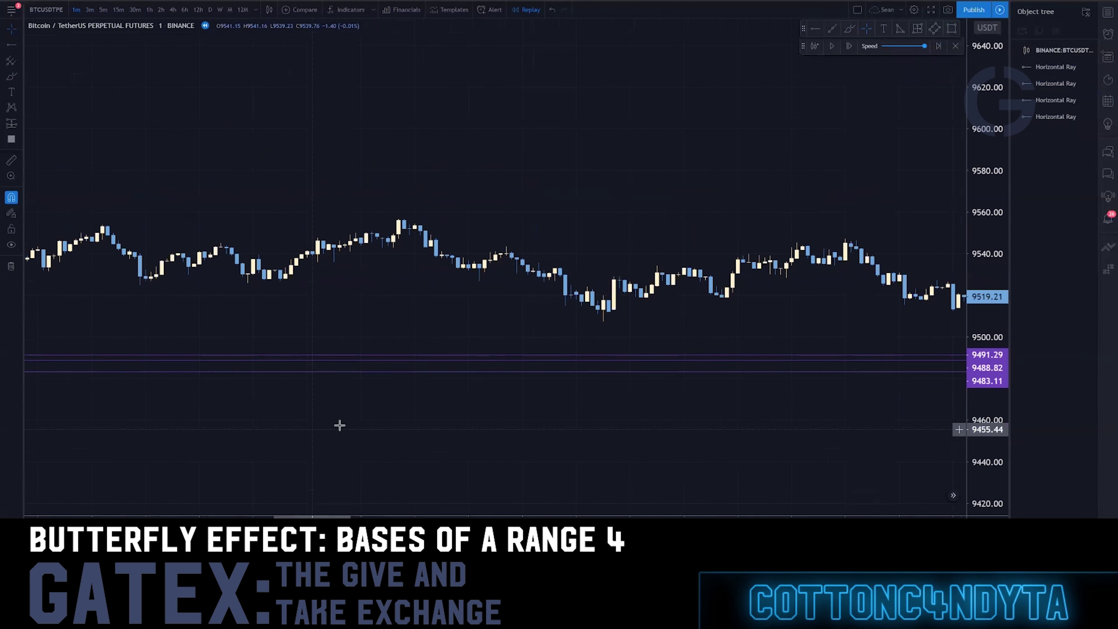
{"action": "right_click", "coordinate": [460, 119]}
{"action": "left_click", "coordinate": [324, 202]}
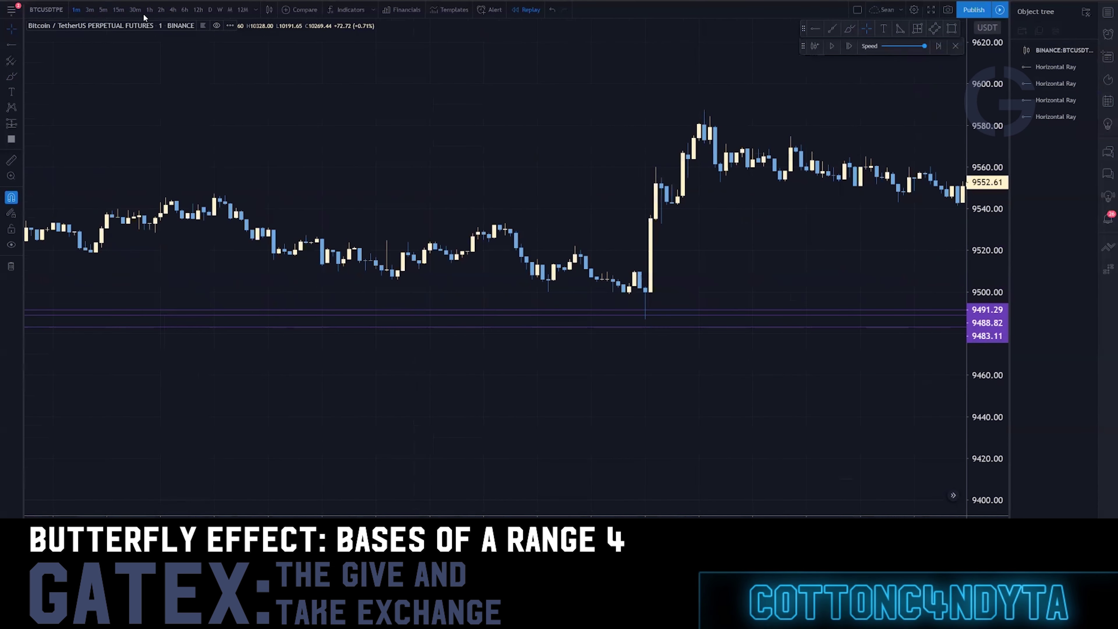
- Step up to the 15-minute timeframe and add a horizontal ray at 9690.00 on the base after the range's first spike high
{"action": "left_click", "coordinate": [135, 10]}
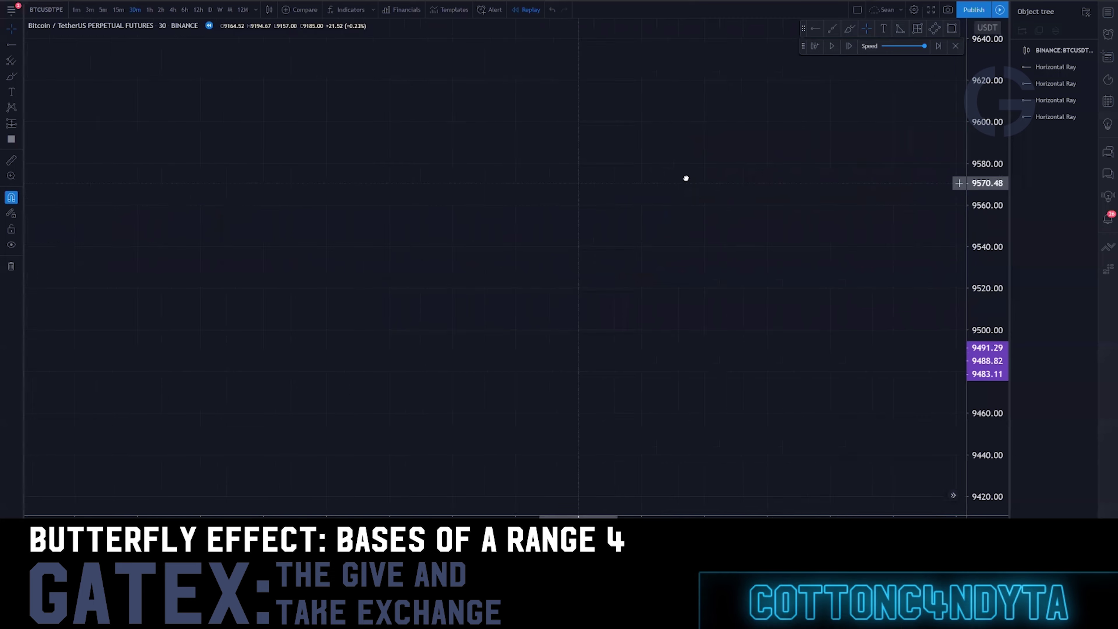
{"action": "left_click_drag", "start_coordinate": [532, 182], "coordinate": [199, 207]}
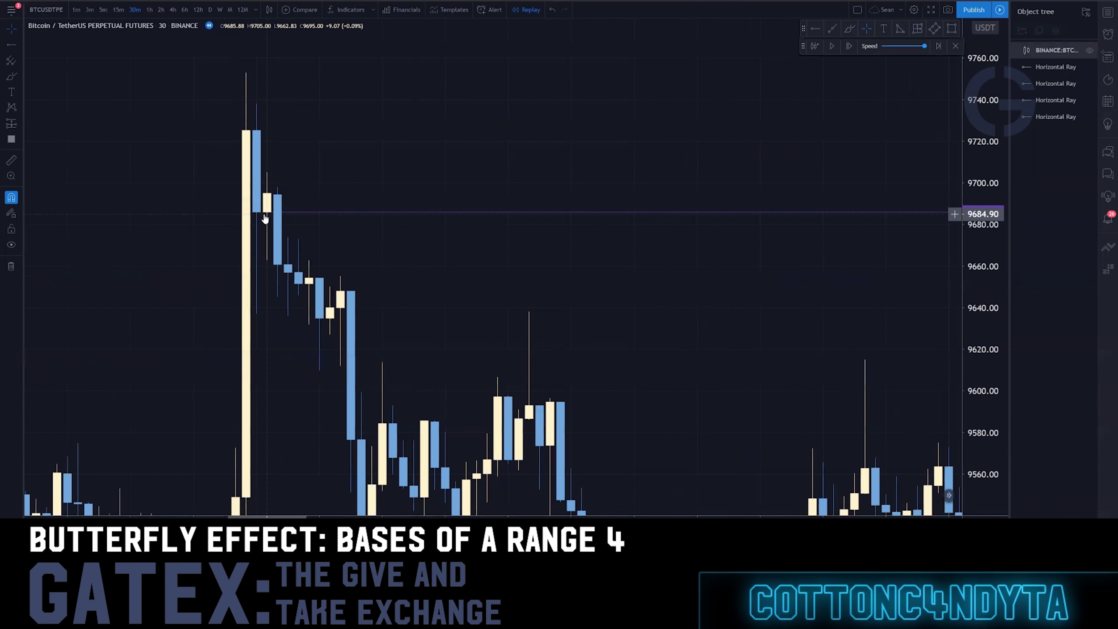
{"action": "left_click", "coordinate": [117, 9]}
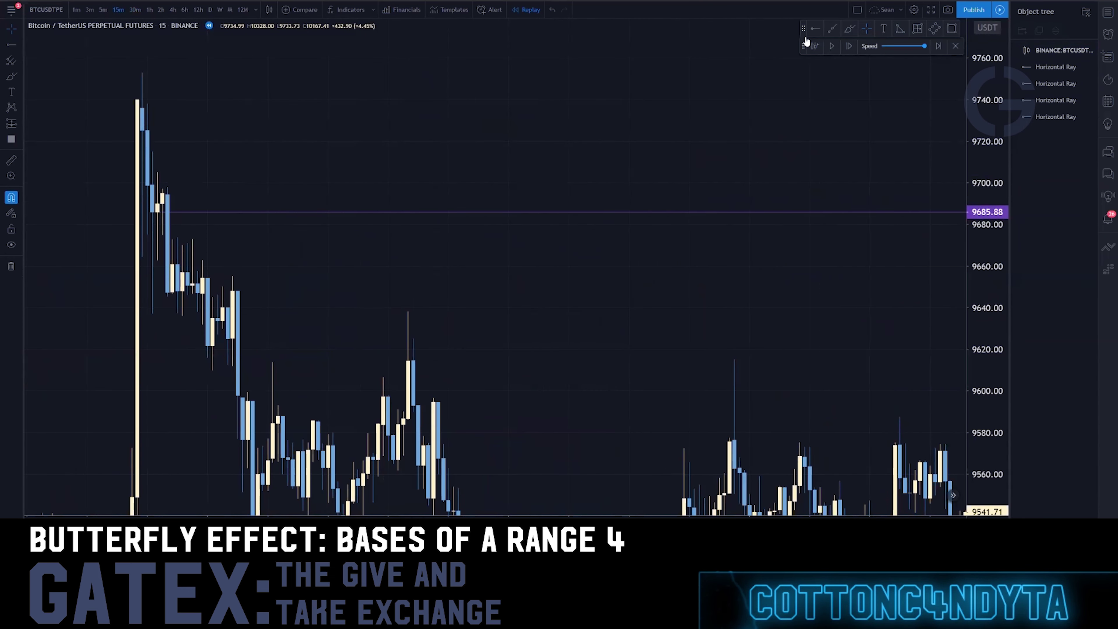
{"action": "left_click", "coordinate": [150, 205]}
{"action": "left_click", "coordinate": [163, 203]}
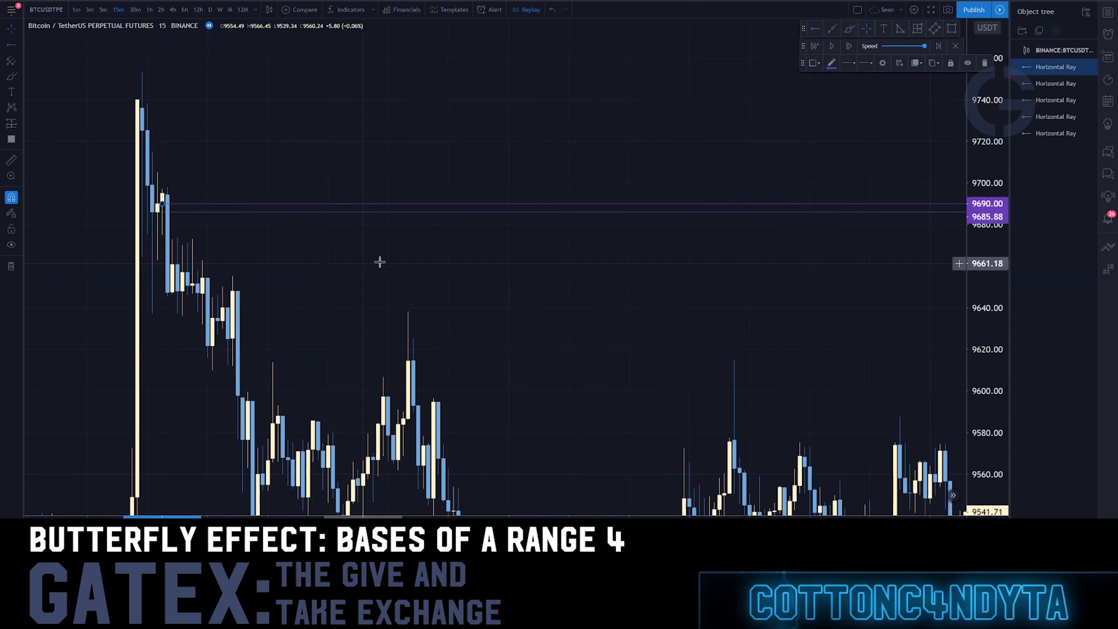
- Examine on the 15-minute chart how price reacts to the upper and lower base rays between the first spike and the breakout
{"action": "left_click_drag", "start_coordinate": [736, 262], "coordinate": [544, 245]}
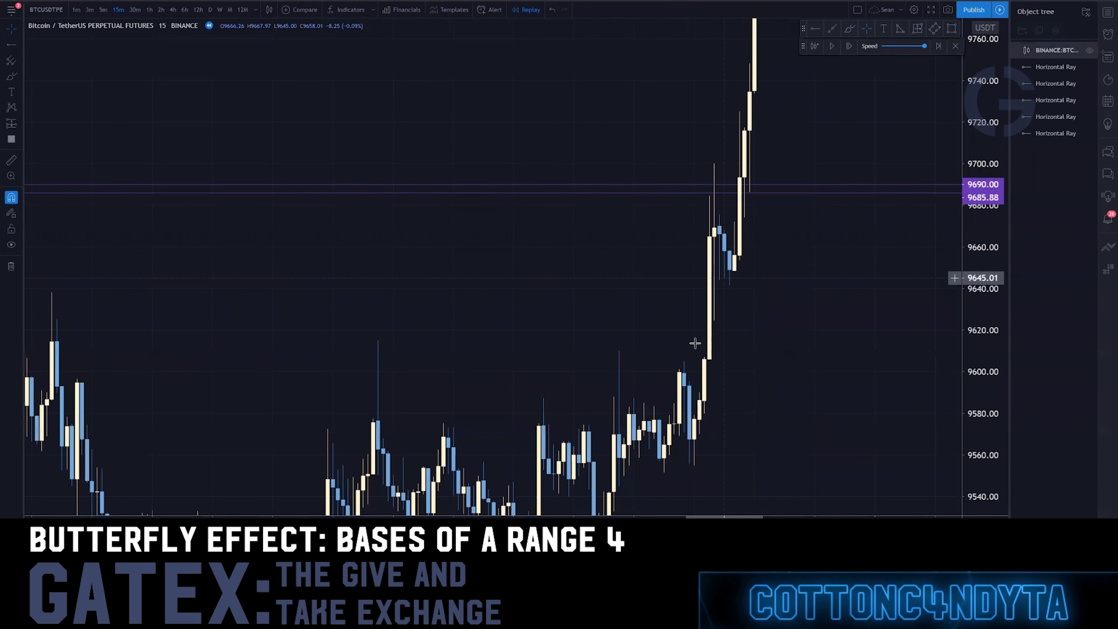
{"action": "left_click_drag", "start_coordinate": [518, 289], "coordinate": [745, 51]}
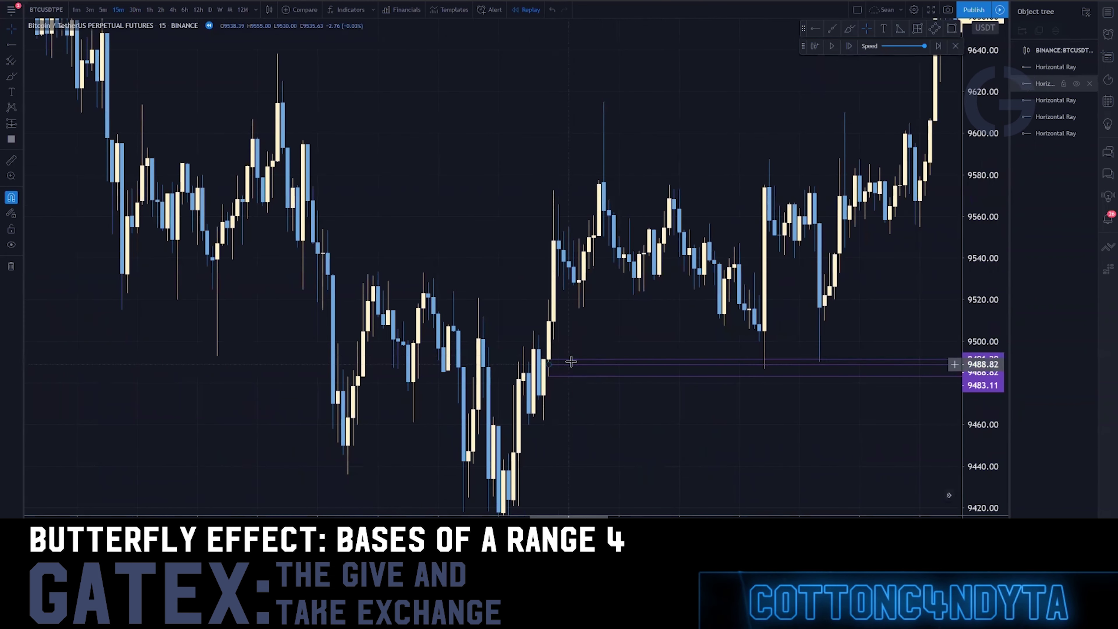
{"action": "left_click_drag", "start_coordinate": [755, 259], "coordinate": [663, 335]}
{"action": "left_click_drag", "start_coordinate": [710, 218], "coordinate": [698, 254]}
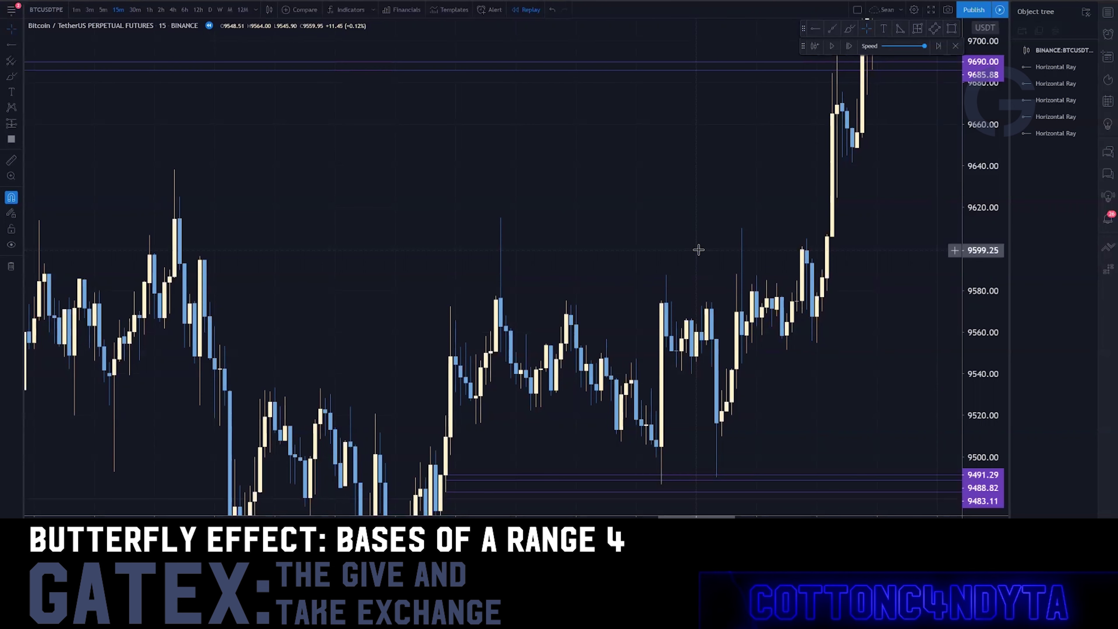
{"action": "left_click_drag", "start_coordinate": [393, 156], "coordinate": [642, 252]}
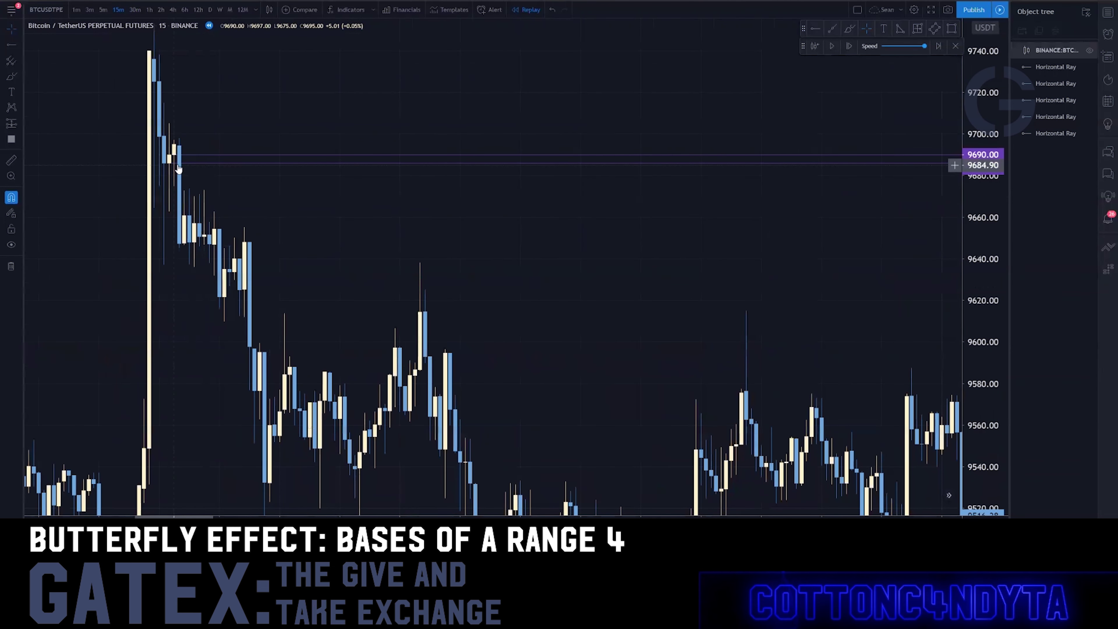
{"action": "left_click_drag", "start_coordinate": [484, 204], "coordinate": [247, 235]}
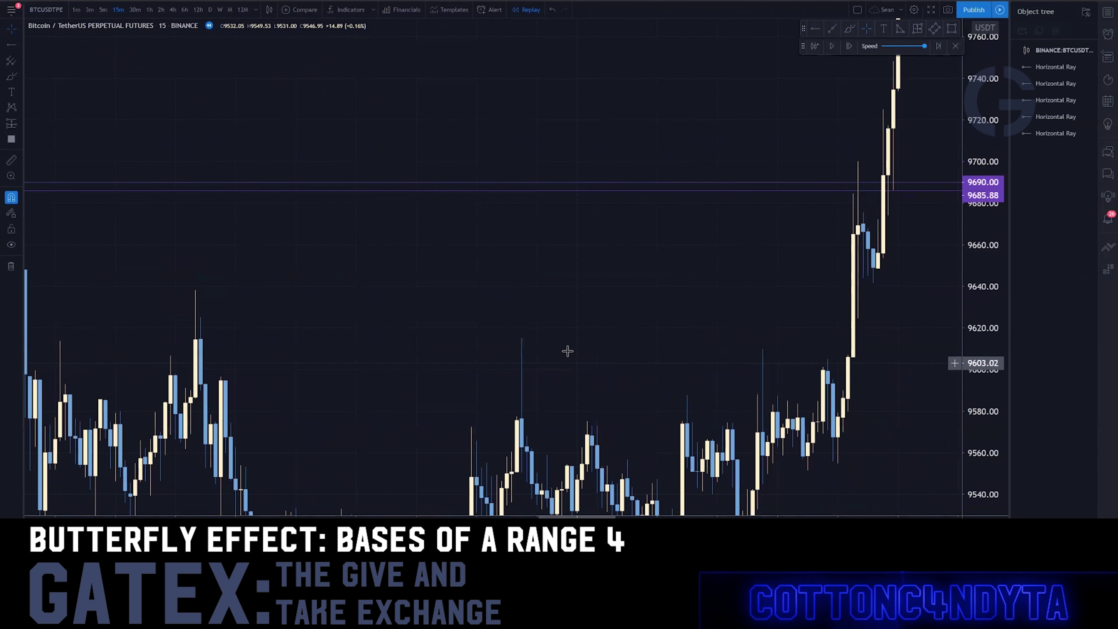
{"action": "left_click_drag", "start_coordinate": [571, 339], "coordinate": [577, 330]}
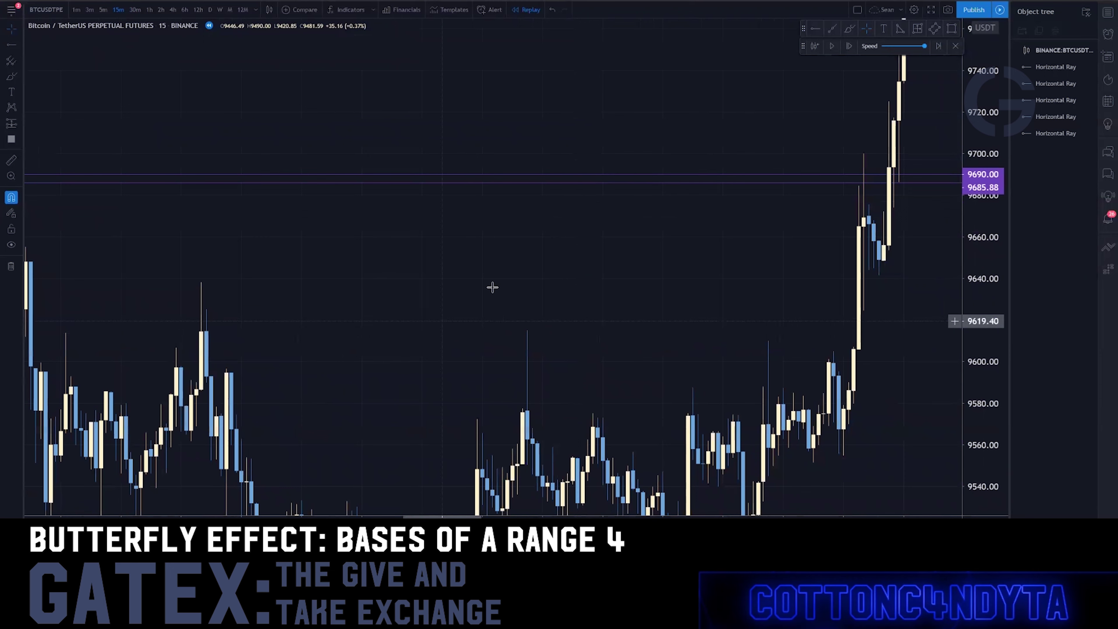
- Try the 9690.00 horizontal ray at 9699.45 and return it to 9690.00
{"action": "mouse_move", "coordinate": [532, 175]}
{"action": "left_mouse_down"}
{"action": "mouse_move", "coordinate": [532, 142]}
{"action": "mouse_move", "coordinate": [533, 159]}
{"action": "left_mouse_up"}
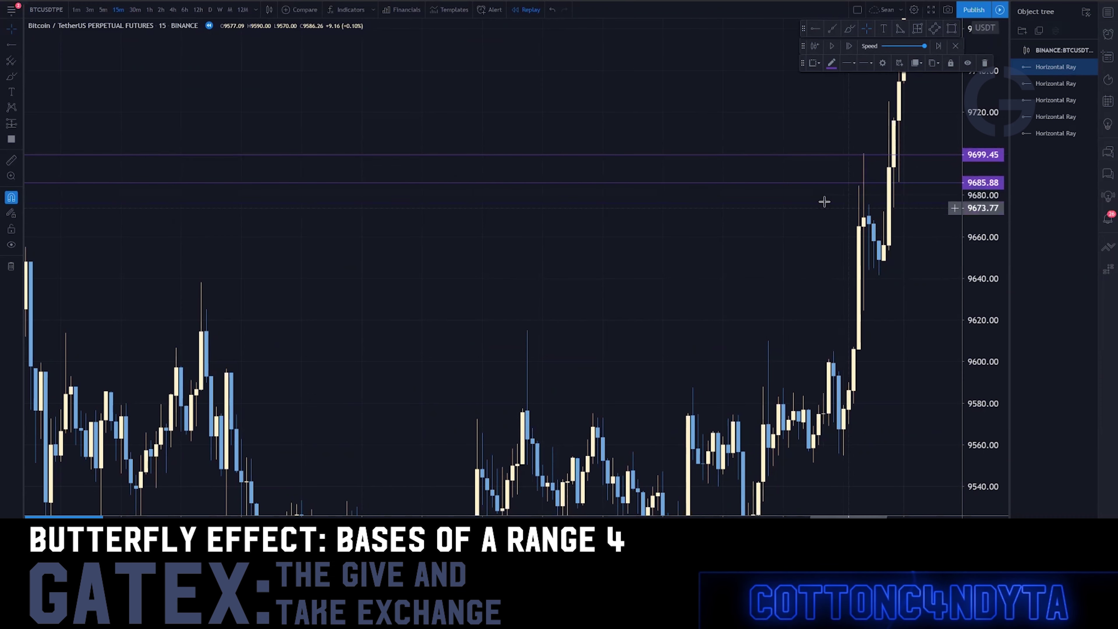
{"action": "left_click_drag", "start_coordinate": [846, 156], "coordinate": [837, 172]}
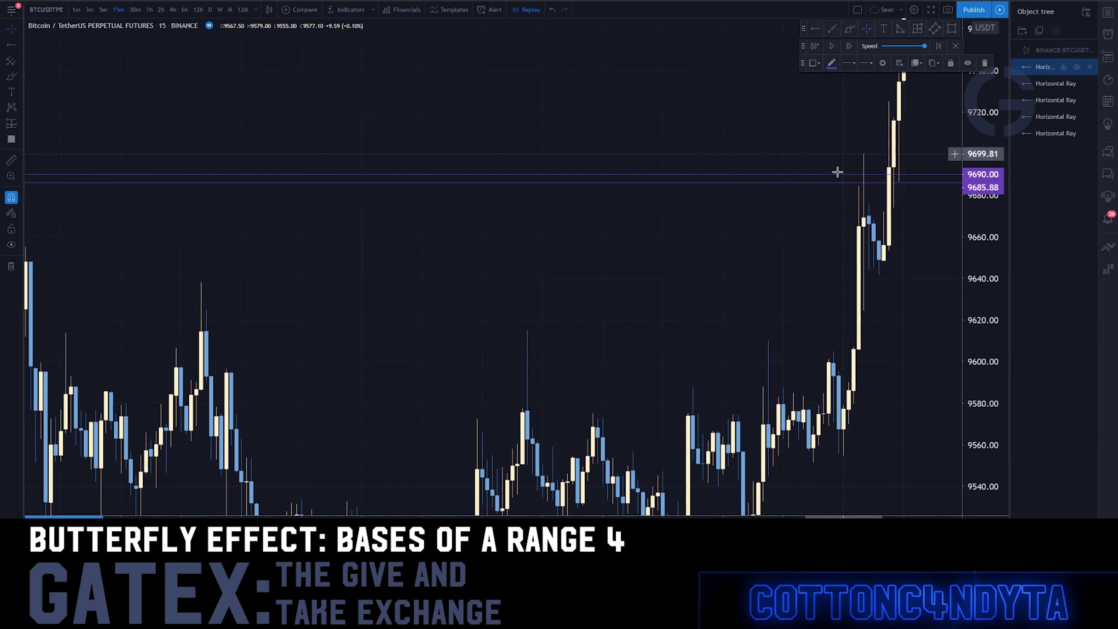
{"action": "scroll", "coordinate": [644, 237], "scroll_direction": "down", "scroll_amount": 3}
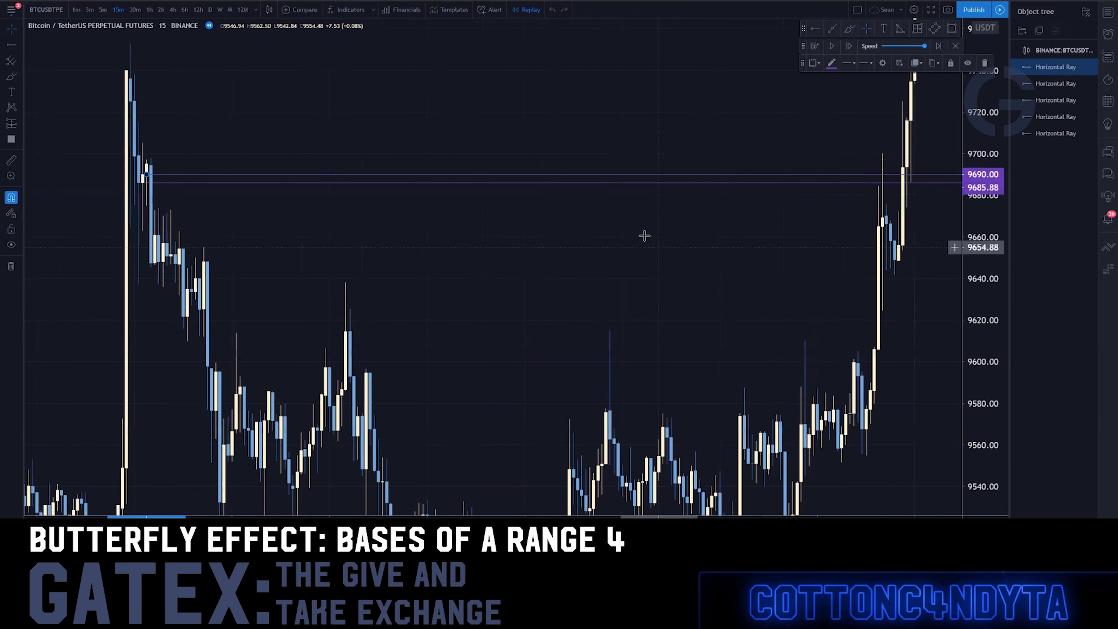
- Switch to the 30-minute timeframe and compress the price scale to frame the whole range with both groups of base rays
{"action": "left_click", "coordinate": [139, 9]}
{"action": "scroll", "coordinate": [674, 282], "scroll_direction": "up", "scroll_amount": 5}
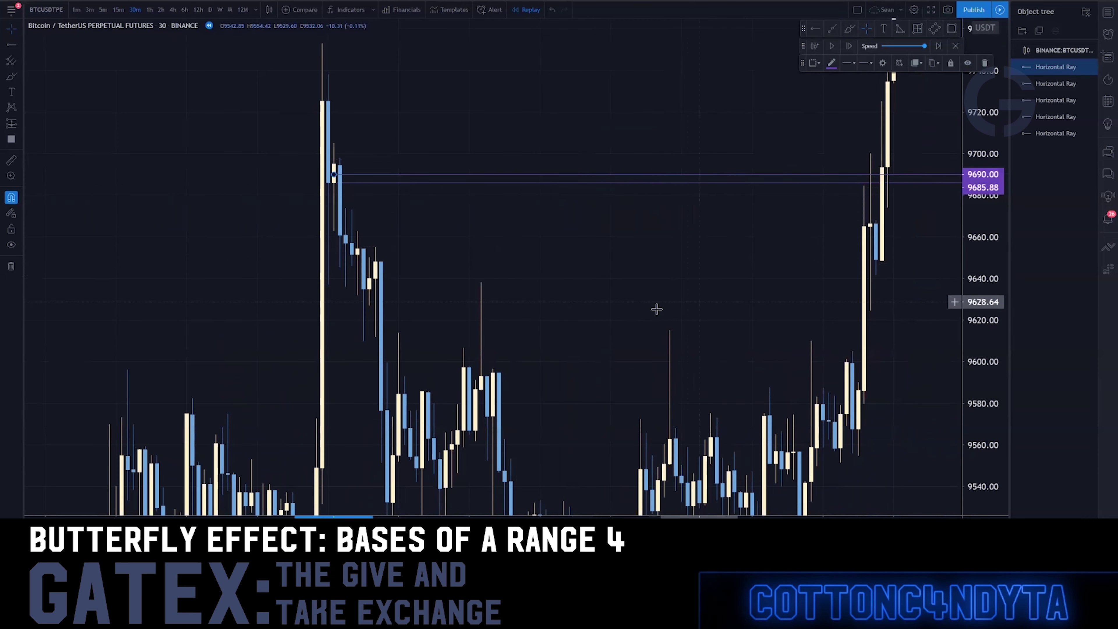
{"action": "left_click_drag", "start_coordinate": [656, 309], "coordinate": [617, 292]}
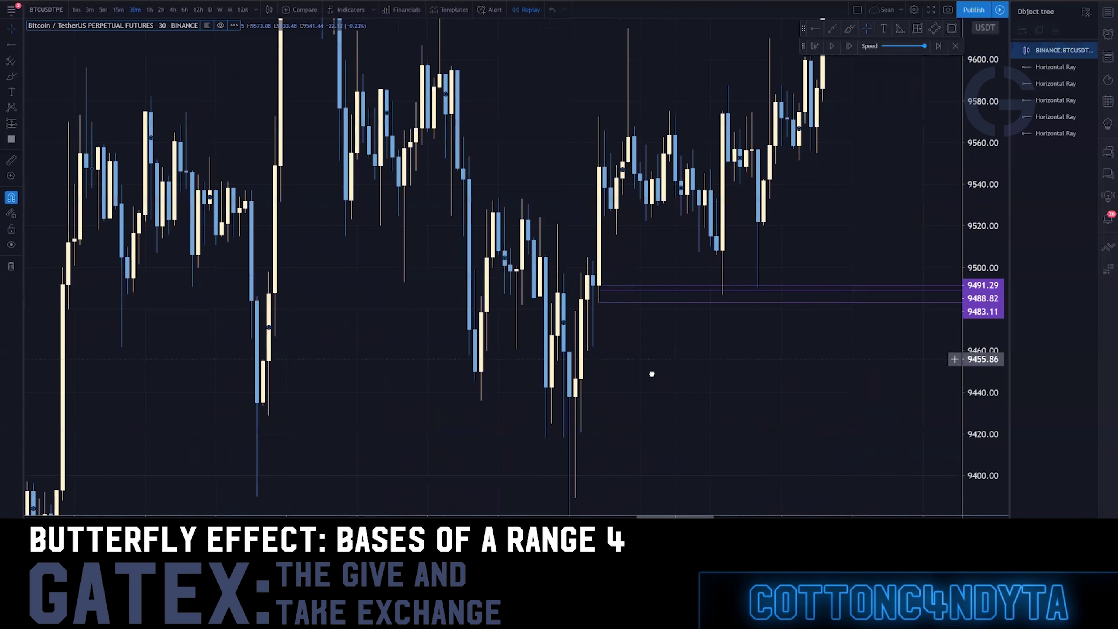
{"action": "left_click_drag", "start_coordinate": [652, 374], "coordinate": [379, 453]}
{"action": "left_click_drag", "start_coordinate": [970, 123], "coordinate": [827, 414]}
{"action": "left_click_drag", "start_coordinate": [245, 235], "coordinate": [399, 257]}
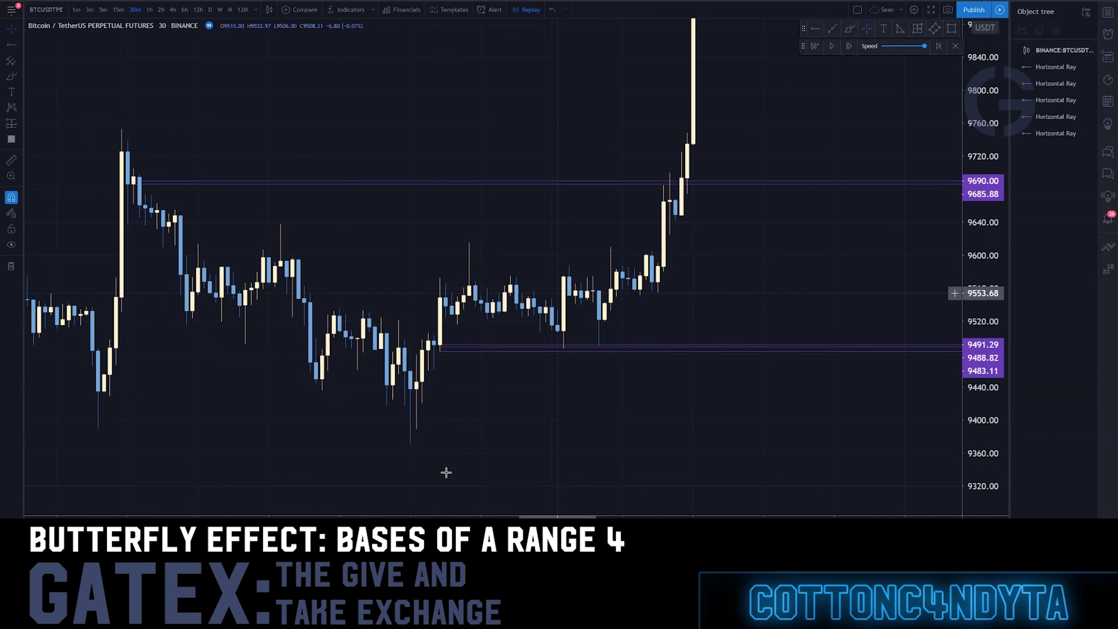
{"action": "left_click", "coordinate": [438, 372]}
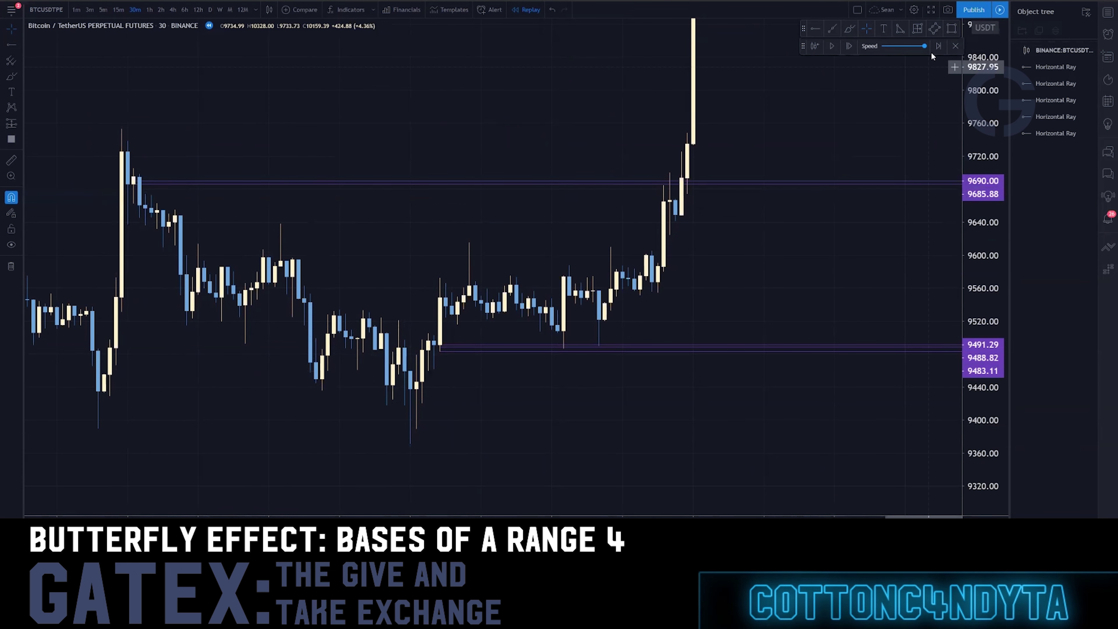
- Draw a rectangle over the range from 9738.00 after the first spike down to 9392.20 at the breakout candle
{"action": "left_click", "coordinate": [951, 28]}
{"action": "left_click", "coordinate": [126, 145]}
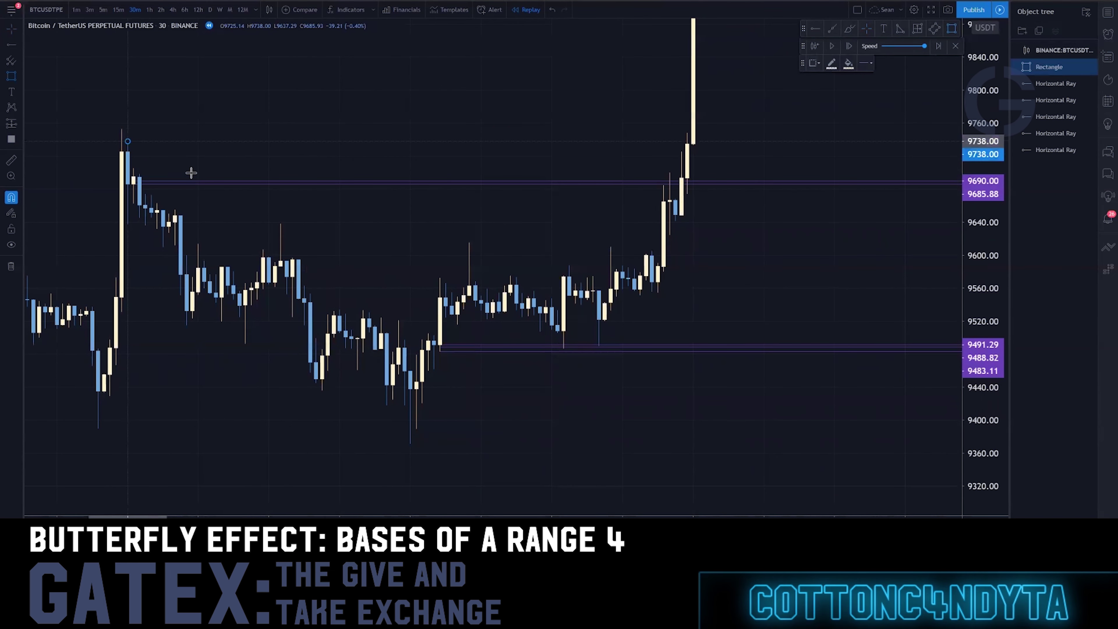
{"action": "left_click", "coordinate": [663, 427]}
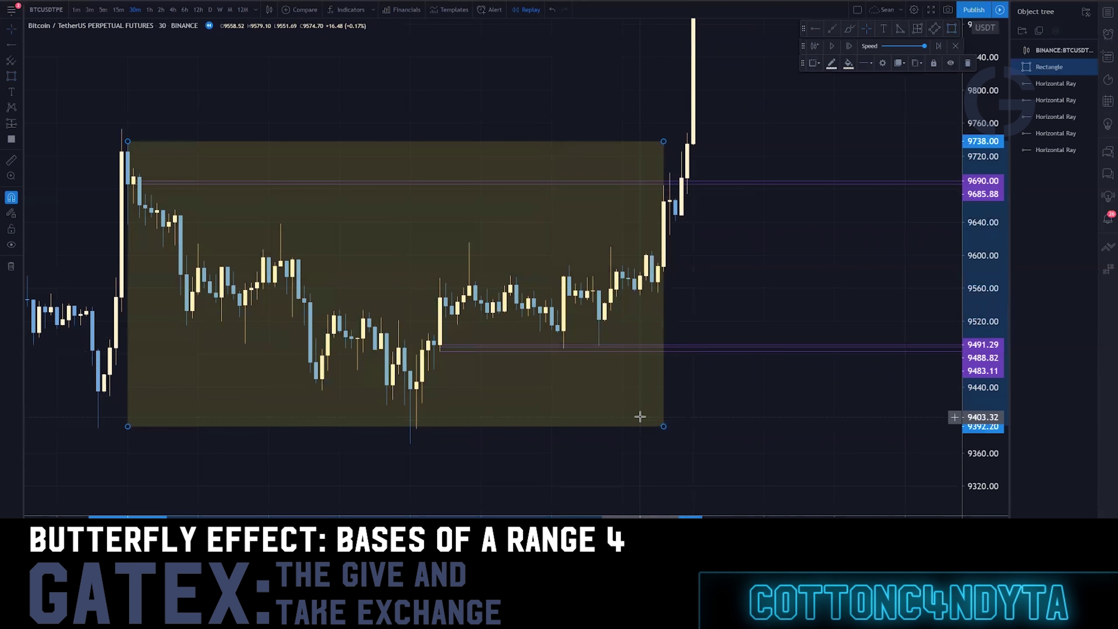
{"action": "left_click", "coordinate": [408, 227]}
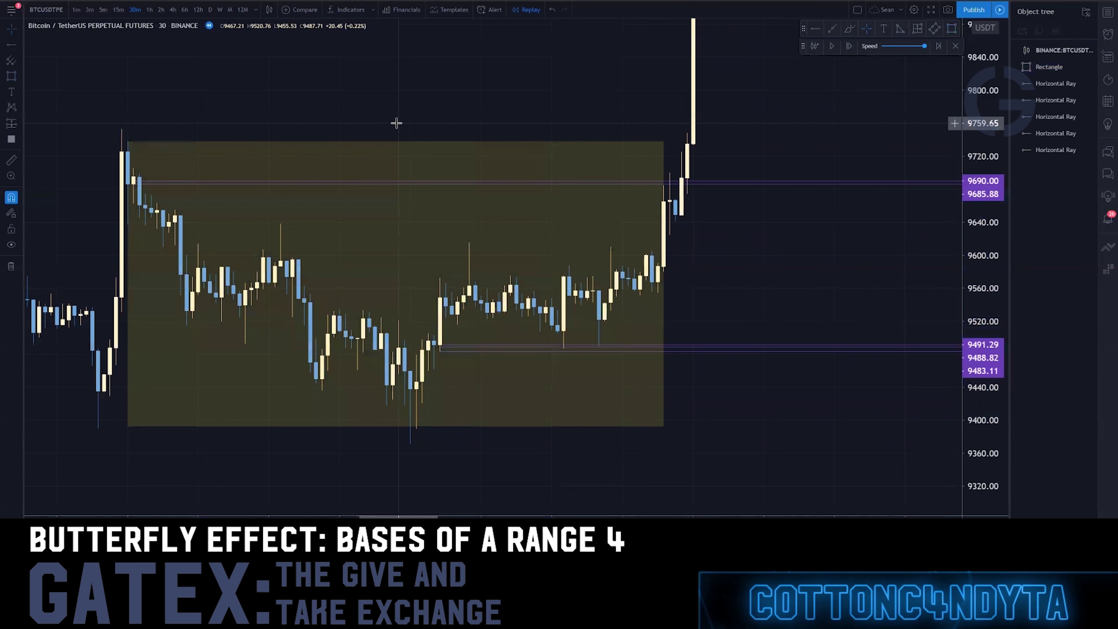
- Remove all drawings from the chart and draw a descending ray from the 9753.00 spike high through the 9638.00 lower high
{"action": "right_click", "coordinate": [378, 109]}
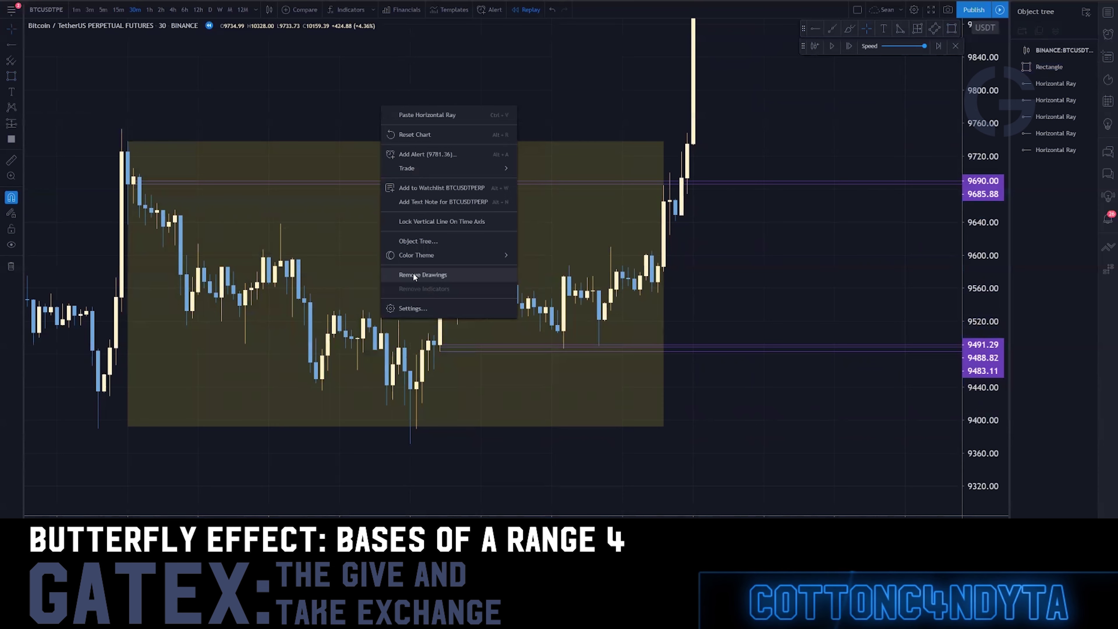
{"action": "left_click", "coordinate": [413, 274]}
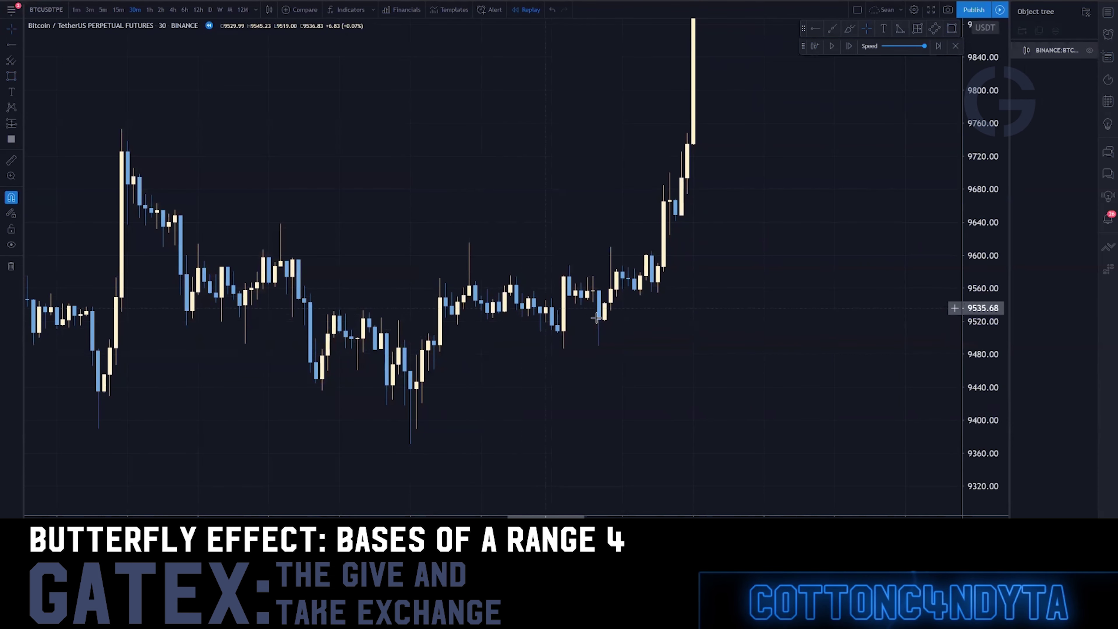
{"action": "left_click", "coordinate": [832, 30]}
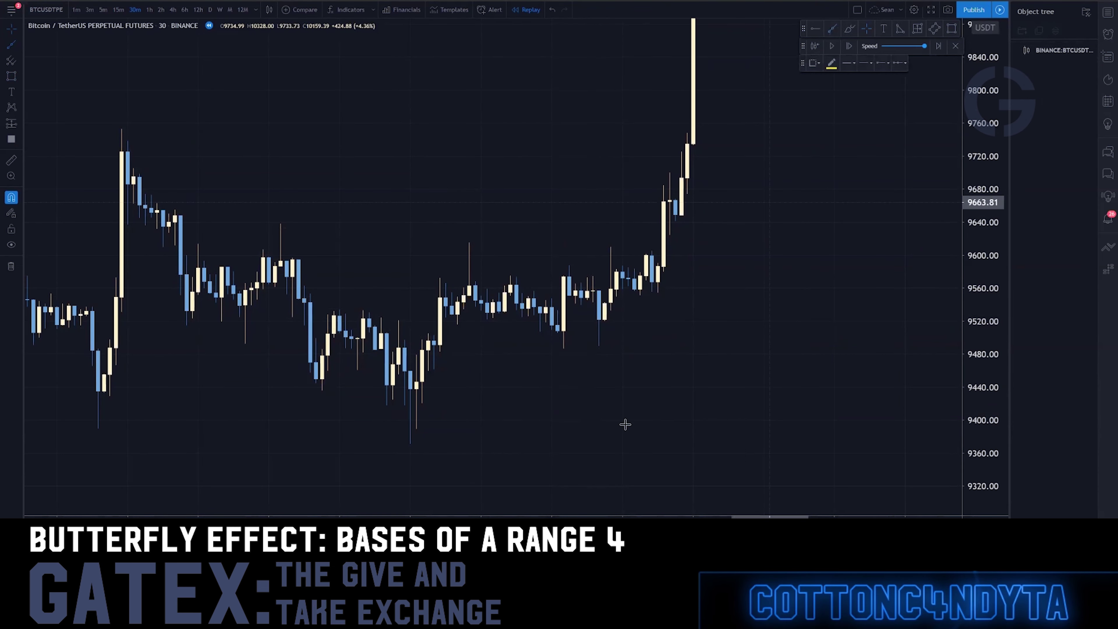
{"action": "left_click", "coordinate": [122, 128]}
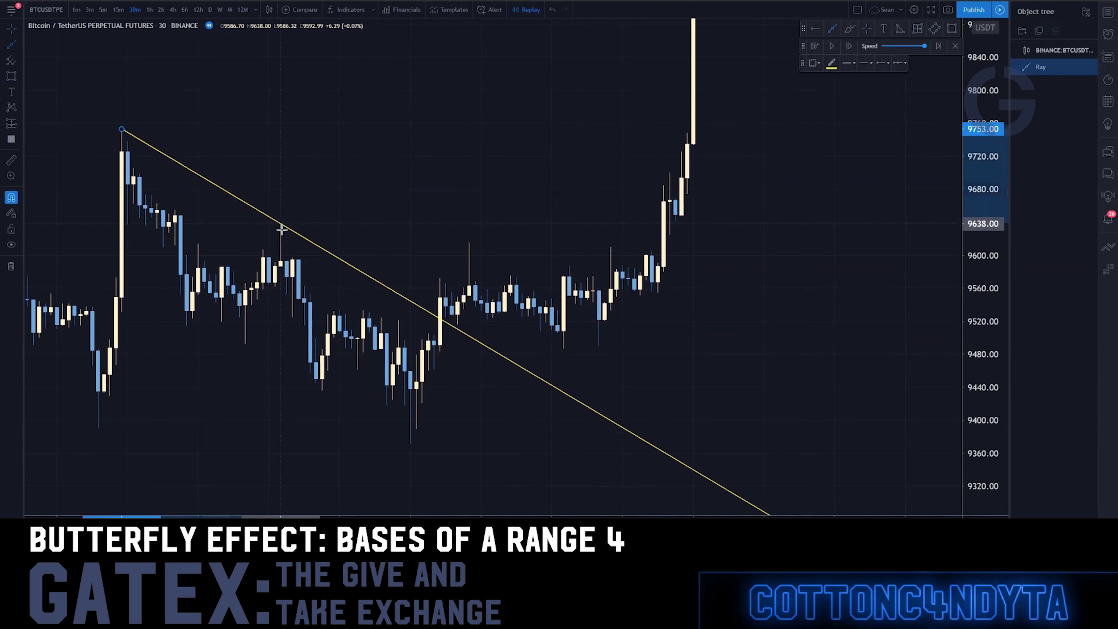
{"action": "left_click", "coordinate": [282, 229]}
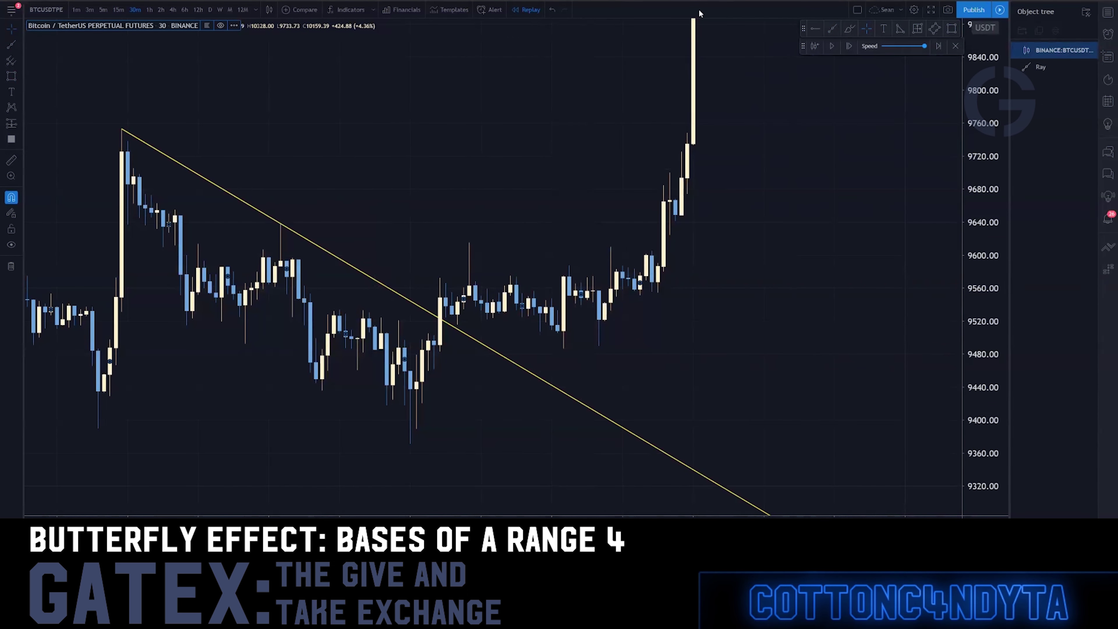
- Add a horizontal ray on the base candles just before price crosses the descending ray and set its level to 9496.20
{"action": "left_click", "coordinate": [821, 31]}
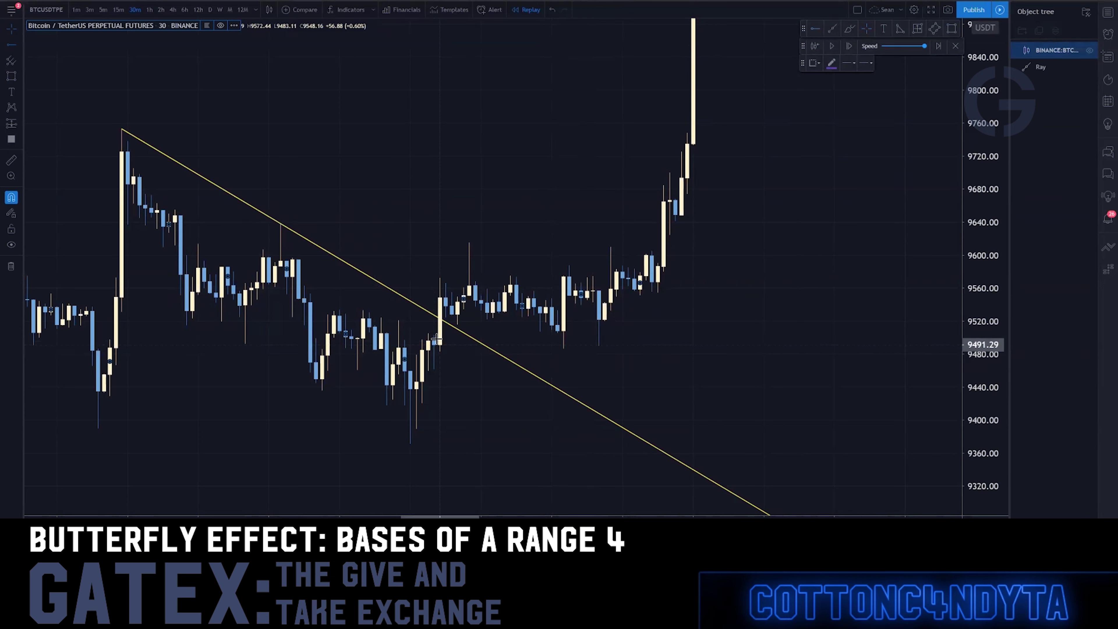
{"action": "left_click", "coordinate": [437, 344]}
{"action": "left_click", "coordinate": [291, 231]}
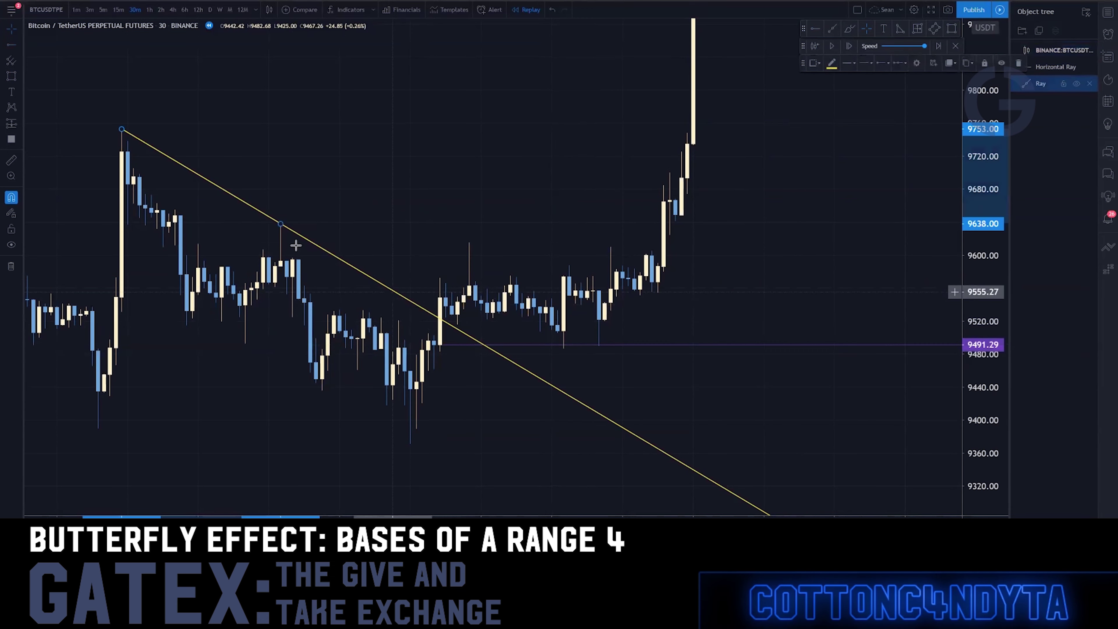
{"action": "left_click_drag", "start_coordinate": [439, 344], "coordinate": [433, 340]}
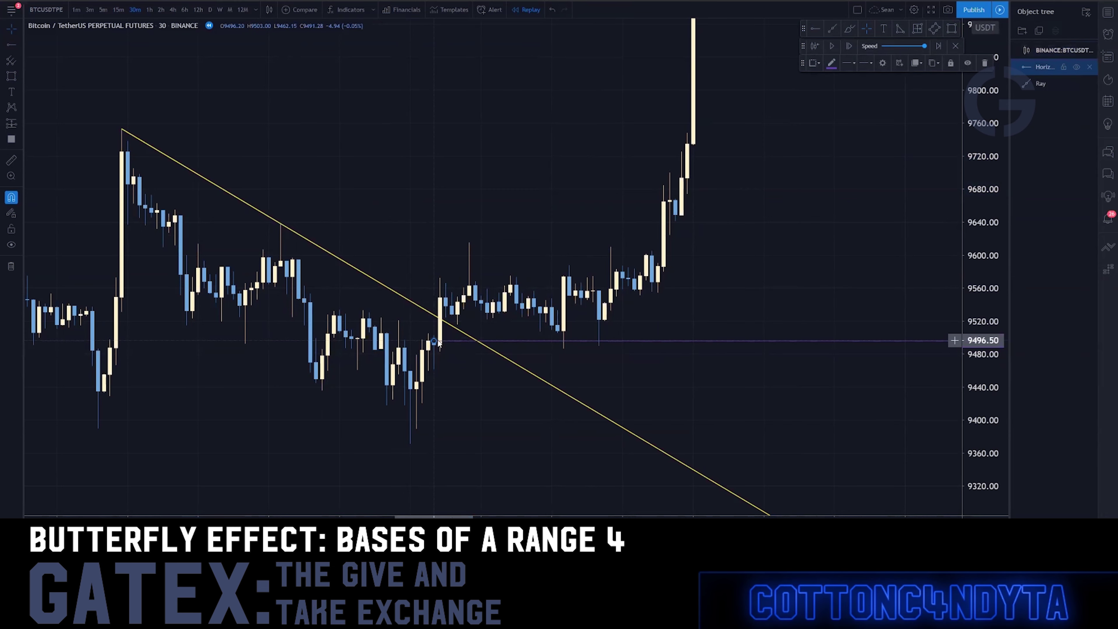
- Re-anchor the descending ray's second point on the later wick high near 9615
{"action": "left_click_drag", "start_coordinate": [393, 287], "coordinate": [391, 287]}
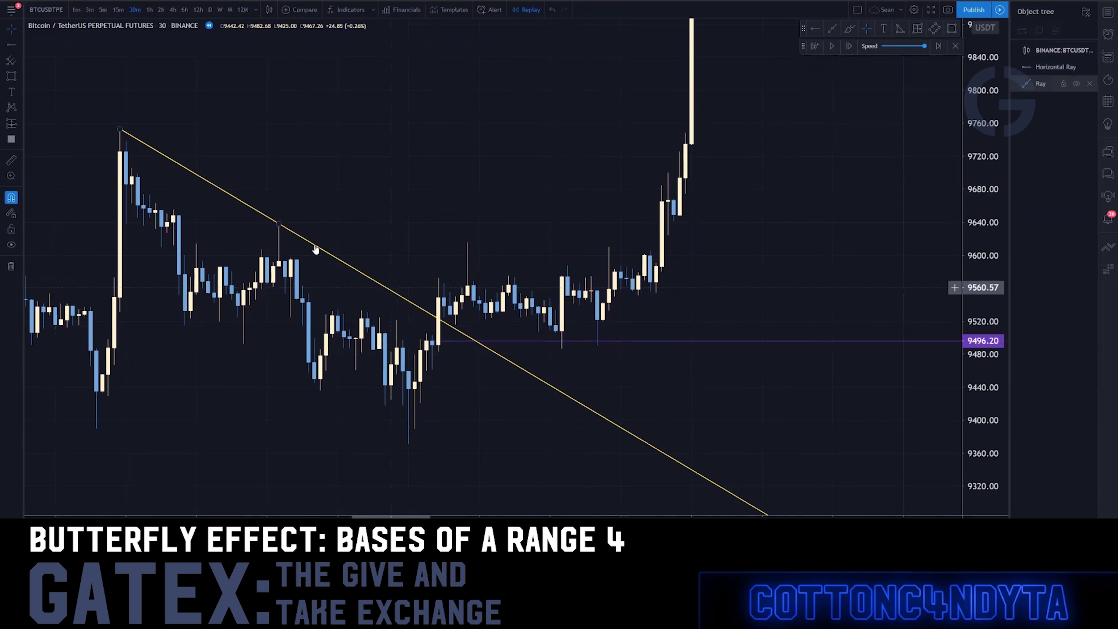
{"action": "left_click_drag", "start_coordinate": [293, 226], "coordinate": [467, 241]}
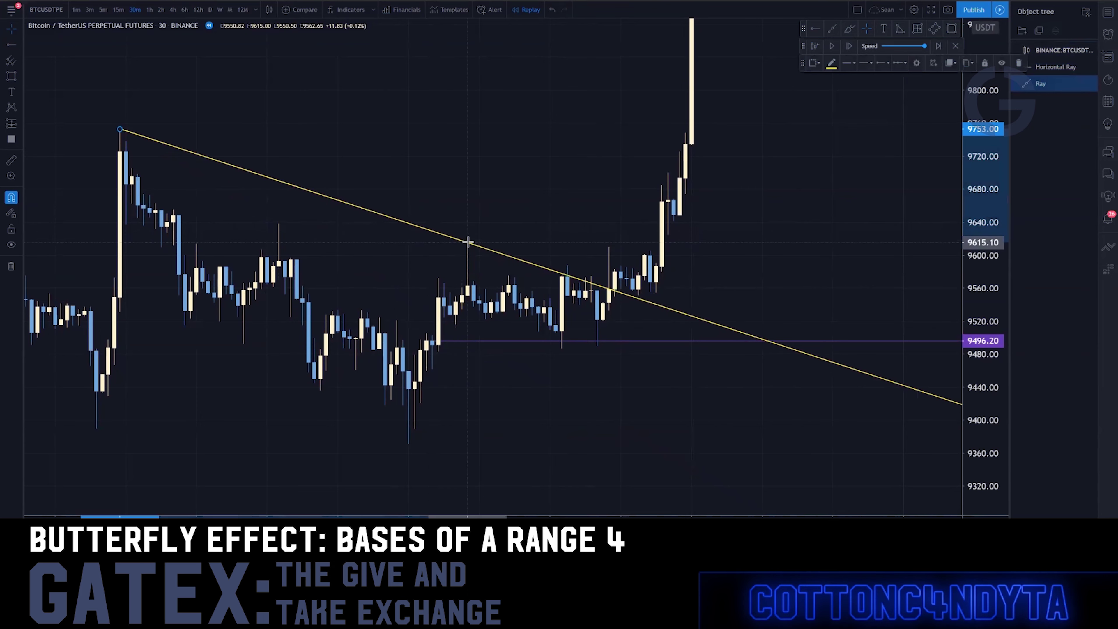
- Add a horizontal ray at 9556.74 on the final pre-breakout base and re-anchor the descending ray's second point on the 9638.00 high
{"action": "left_click", "coordinate": [815, 28]}
{"action": "key", "text": "alt+h"}
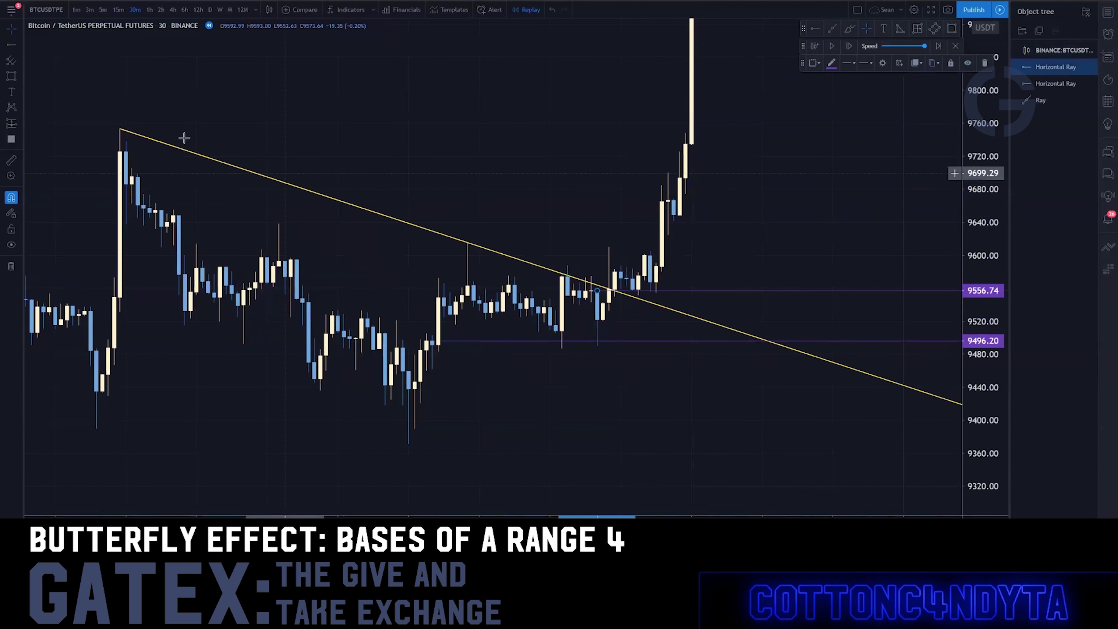
{"action": "left_click_drag", "start_coordinate": [116, 129], "coordinate": [120, 129]}
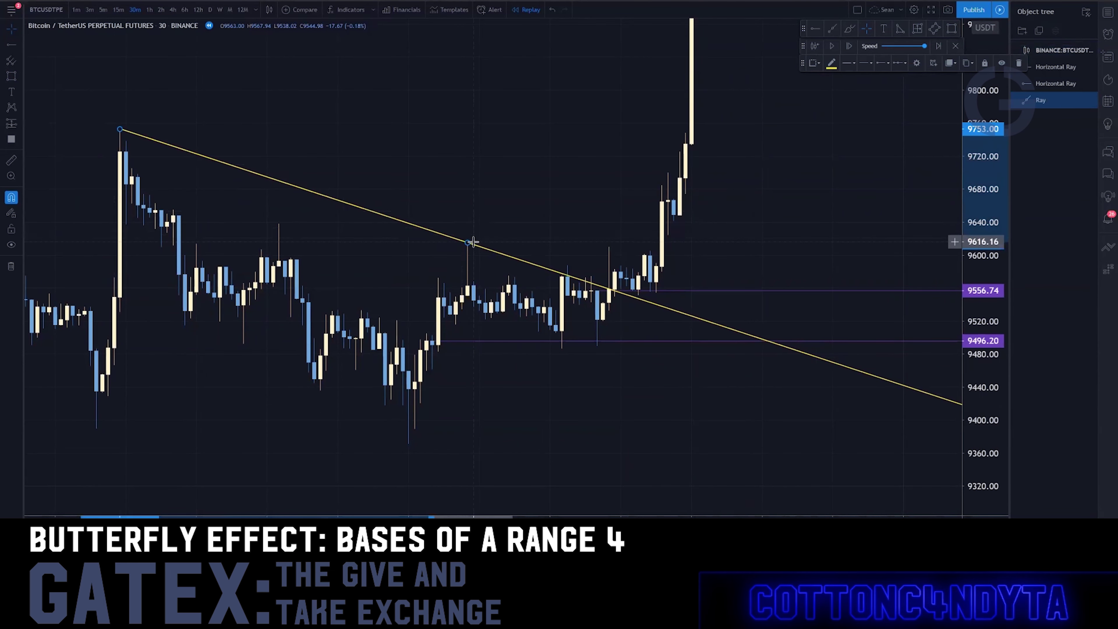
{"action": "left_click_drag", "start_coordinate": [466, 243], "coordinate": [278, 223]}
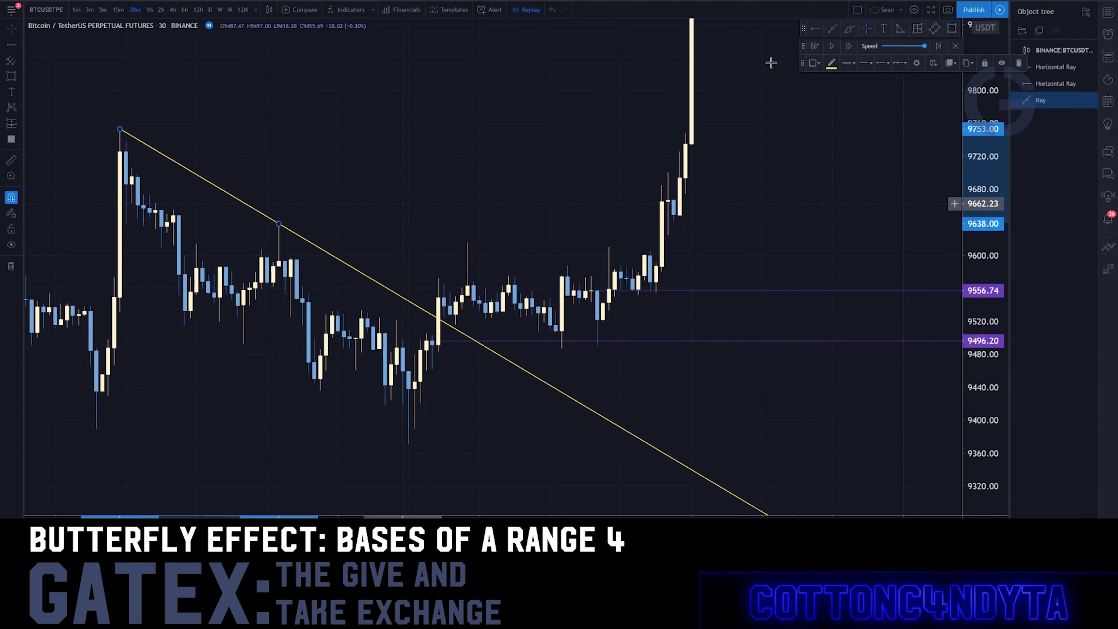
- Draw a triangle from the 9753.00 spike high to the 9390.00 low, with its third corner on the descending ray at 9392.73
{"action": "left_click", "coordinate": [904, 32]}
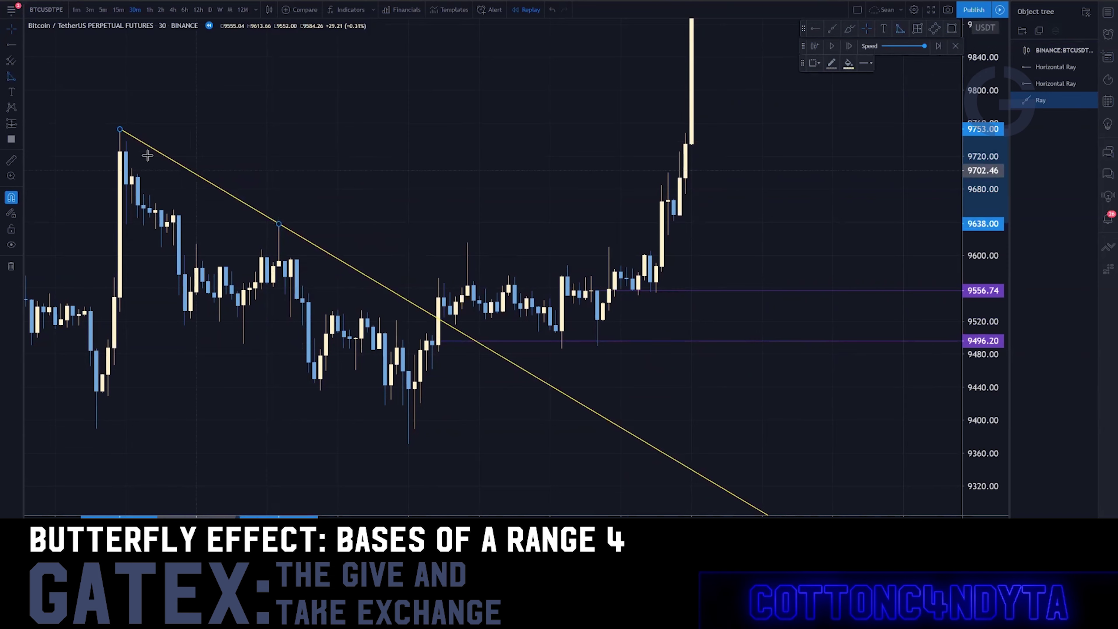
{"action": "left_click", "coordinate": [116, 127]}
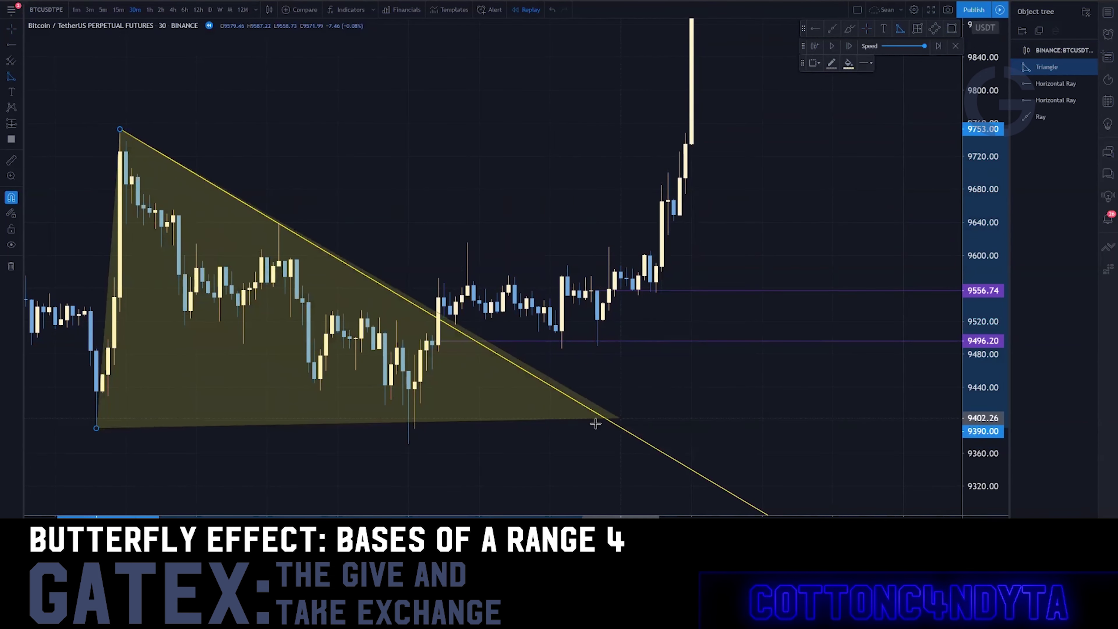
{"action": "left_click", "coordinate": [598, 415]}
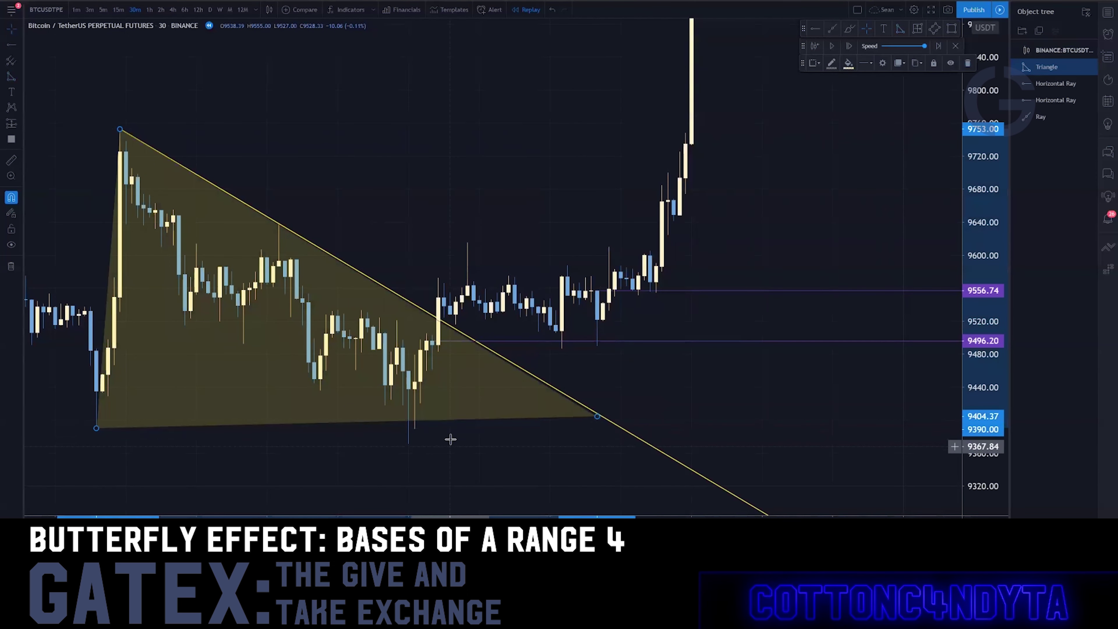
{"action": "left_click_drag", "start_coordinate": [597, 419], "coordinate": [613, 426]}
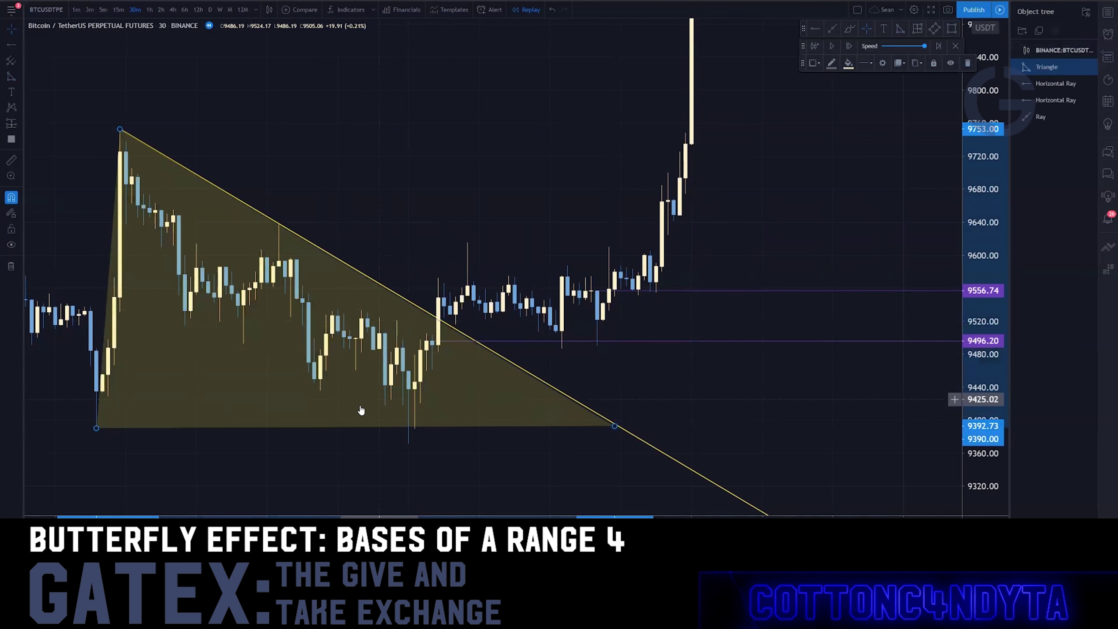
- Add a horizontal ray at 9386.00 on the earlier base candles that precede the rally before the triangle
{"action": "left_click_drag", "start_coordinate": [365, 407], "coordinate": [490, 408]}
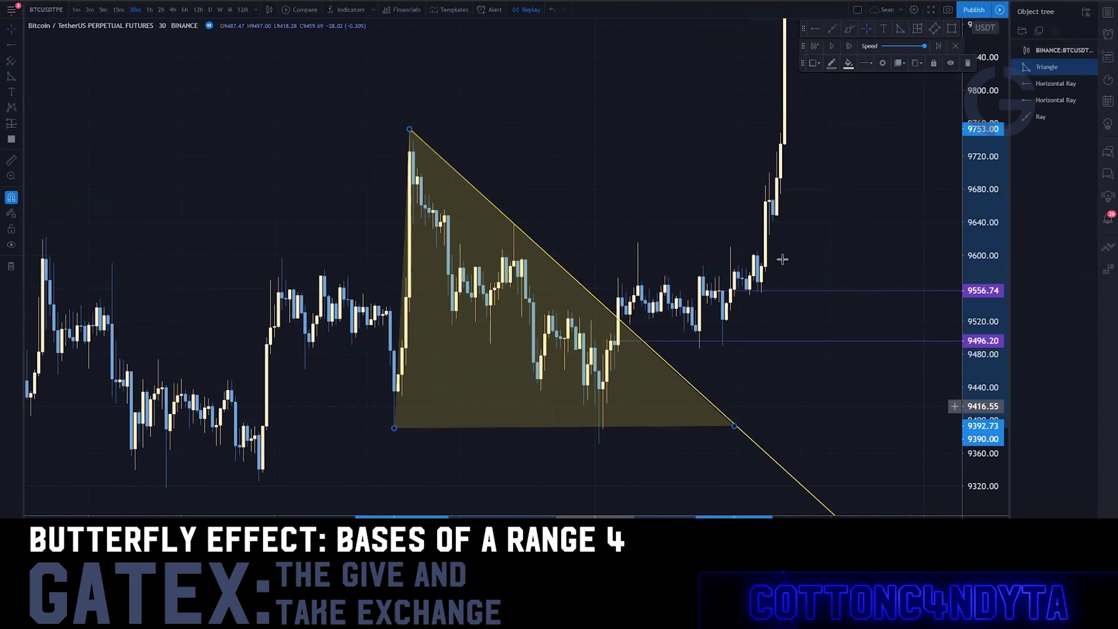
{"action": "left_click", "coordinate": [817, 28]}
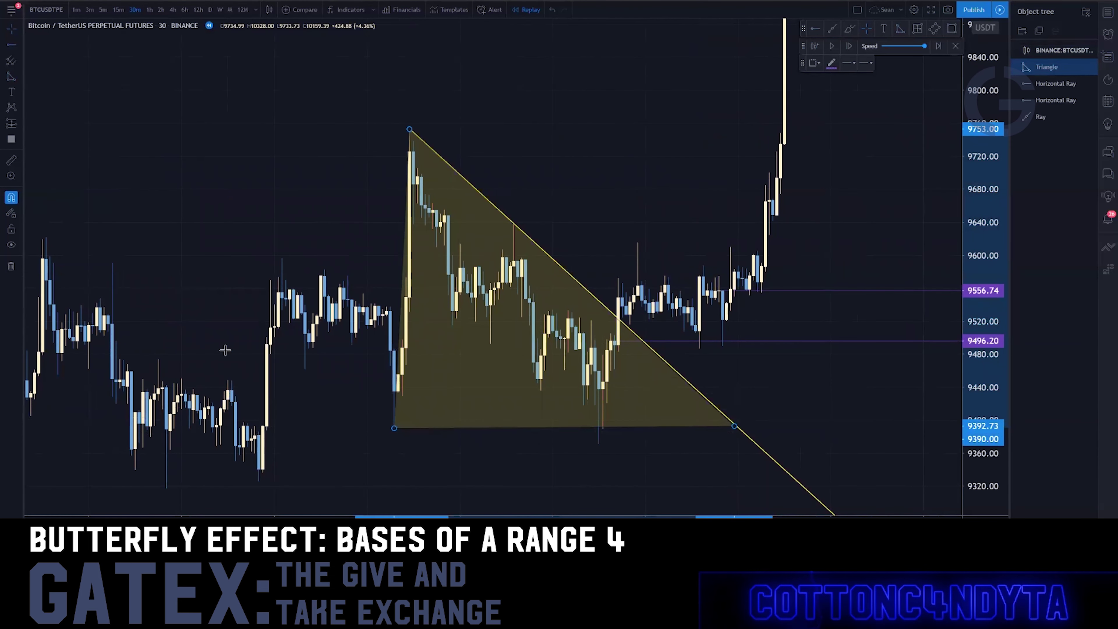
{"action": "left_click", "coordinate": [257, 431]}
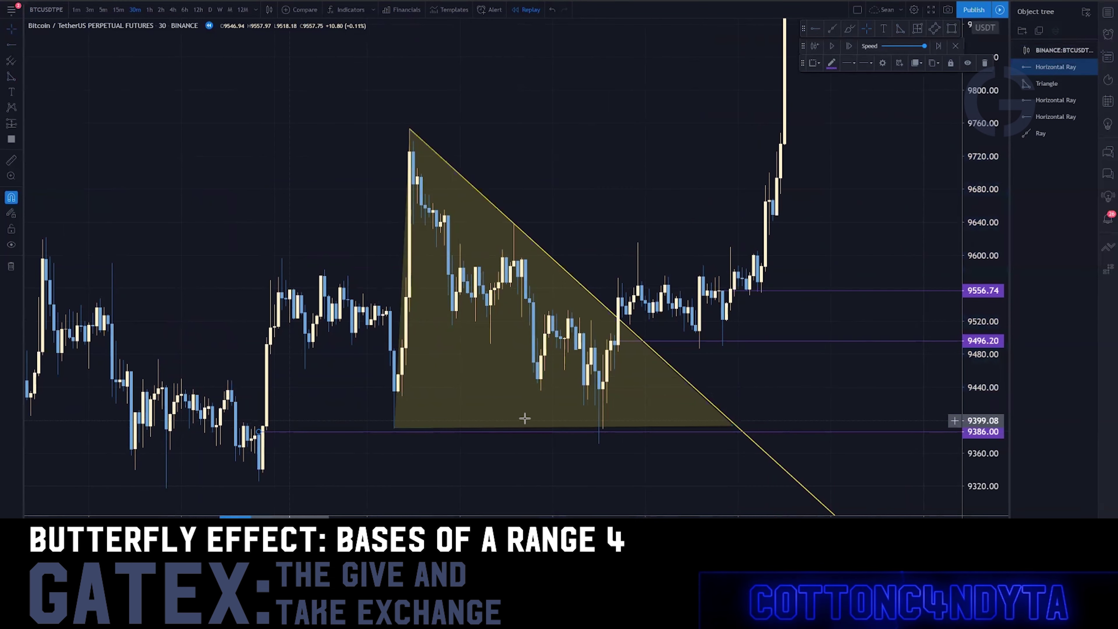
- Draw a second descending ray from the 9753.00 spike high through the later 9615.00 wick high
{"action": "left_click_drag", "start_coordinate": [378, 471], "coordinate": [403, 459]}
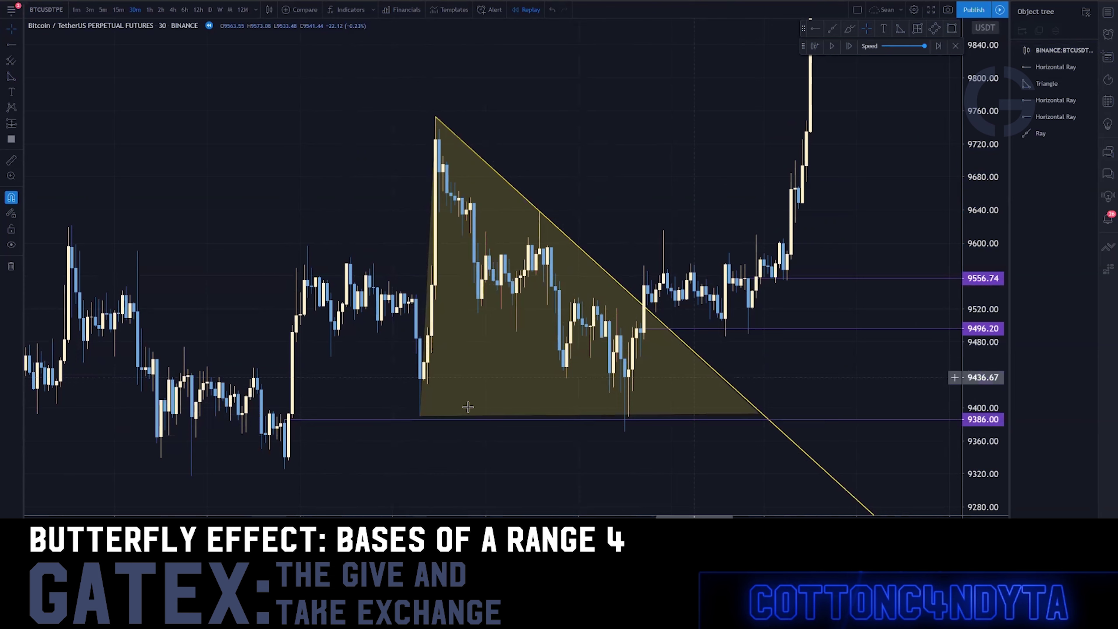
{"action": "scroll", "coordinate": [605, 262], "scroll_direction": "up", "scroll_amount": 2}
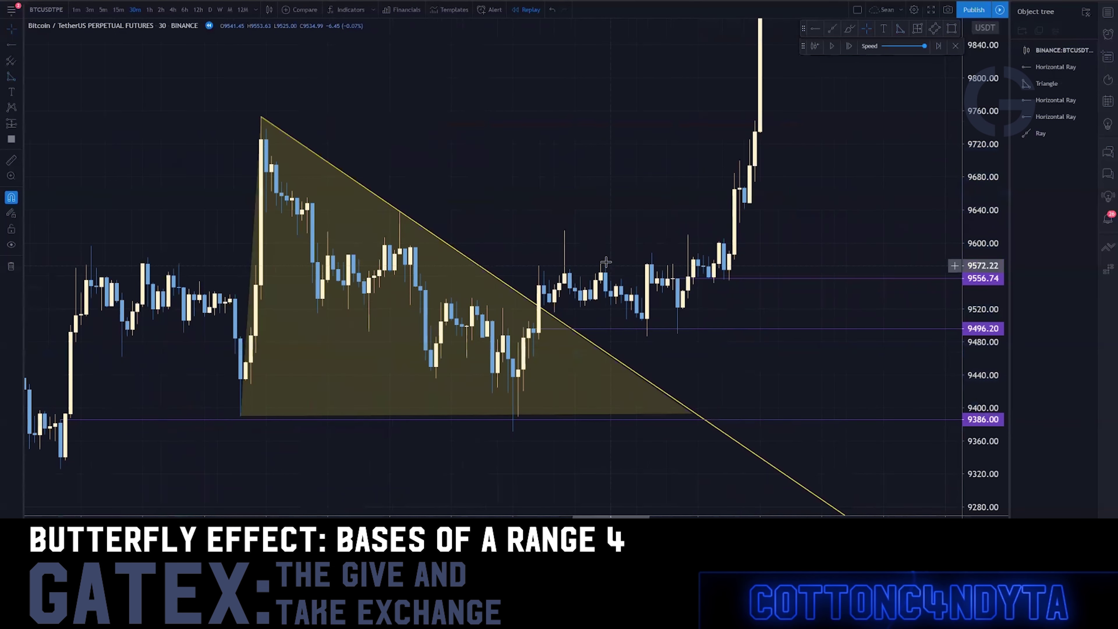
{"action": "left_click", "coordinate": [261, 117]}
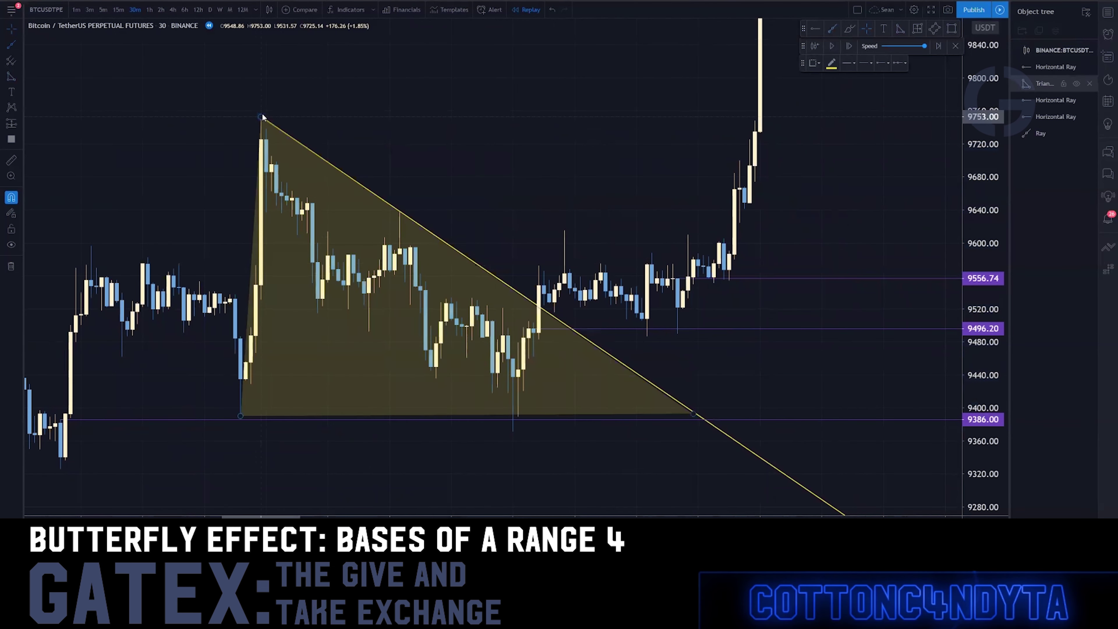
{"action": "left_click", "coordinate": [566, 230]}
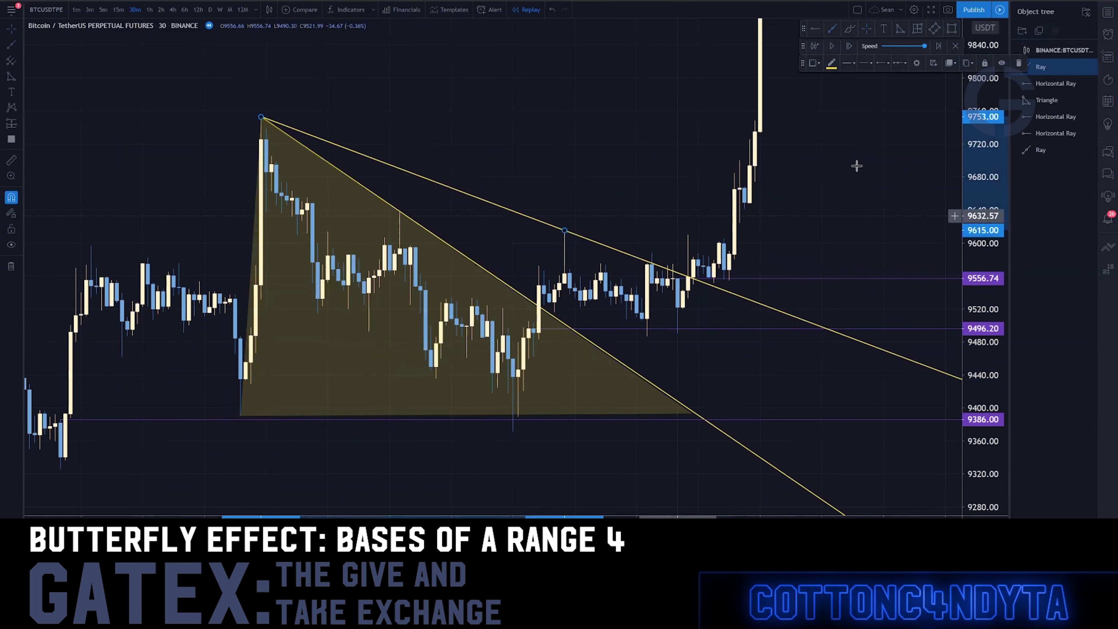
- Draw a larger triangle from the spike high near 9753 to the 9390.00 low and far out beneath the second descending ray
{"action": "left_click", "coordinate": [900, 29]}
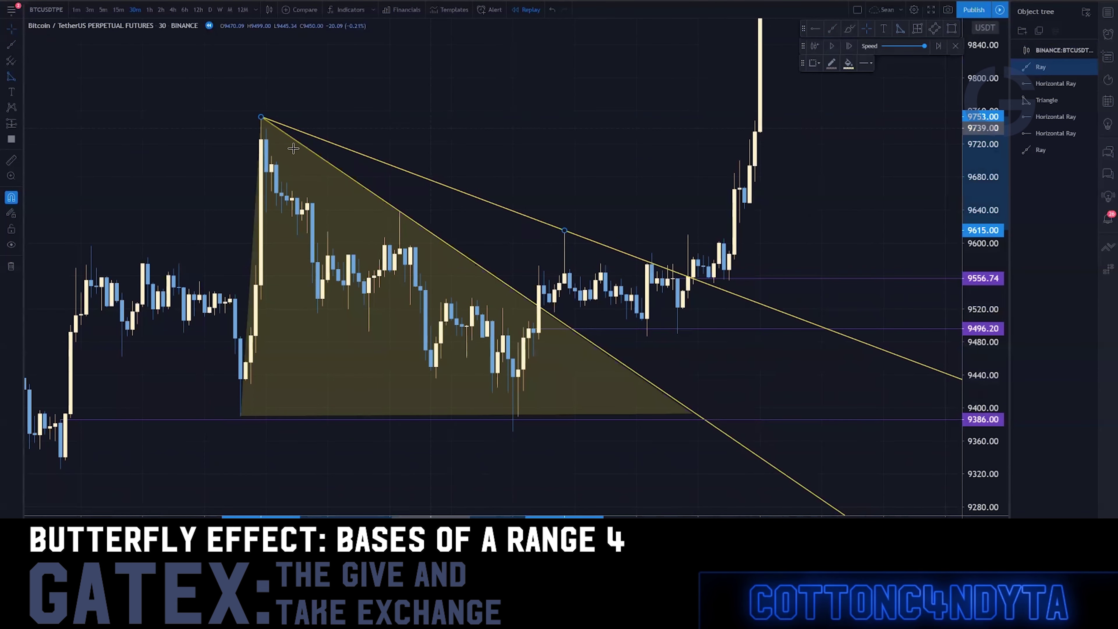
{"action": "left_click", "coordinate": [259, 117]}
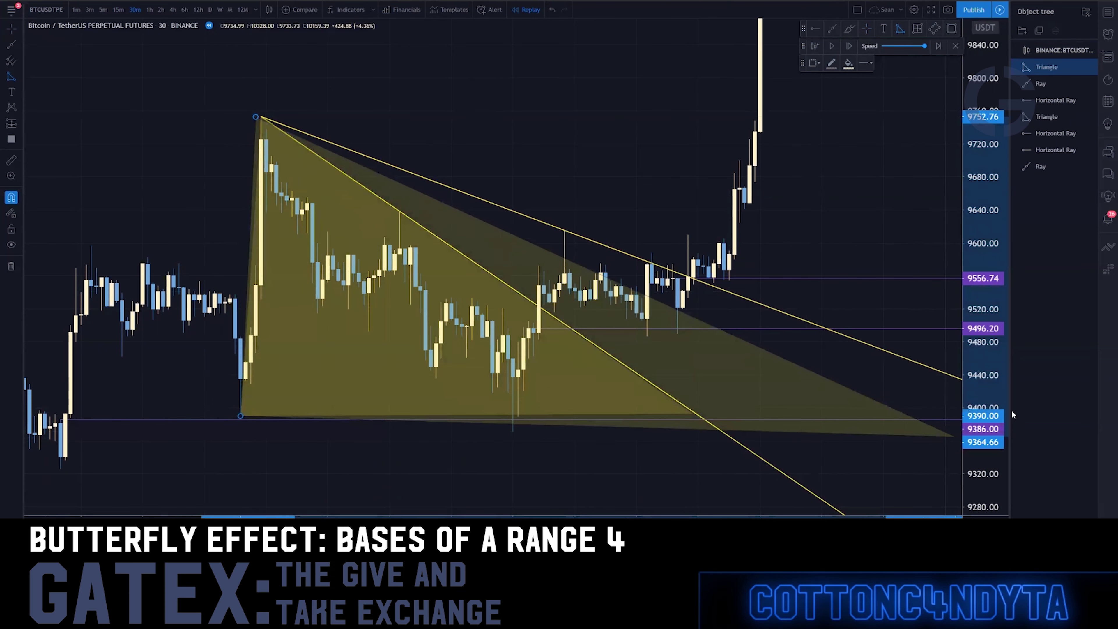
{"action": "left_click", "coordinate": [953, 410]}
{"action": "key", "text": "alt+a"}
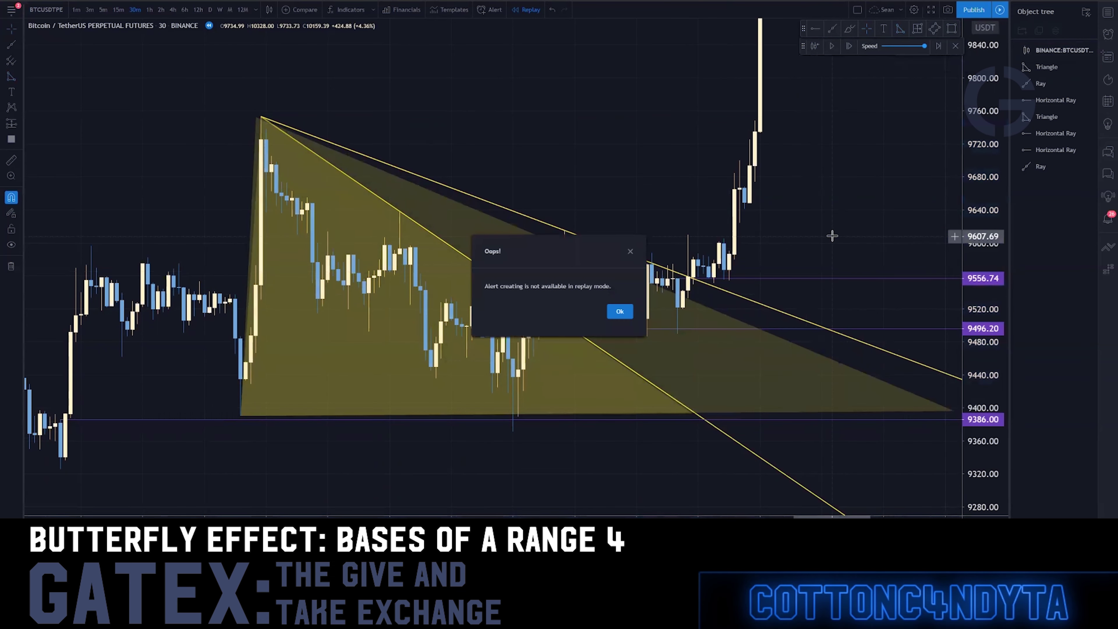
{"action": "key", "text": "Escape"}
- Draw a descending ray from the 9615.00 wick high through the 9575.00 lower high
{"action": "left_click_drag", "start_coordinate": [833, 232], "coordinate": [698, 234]}
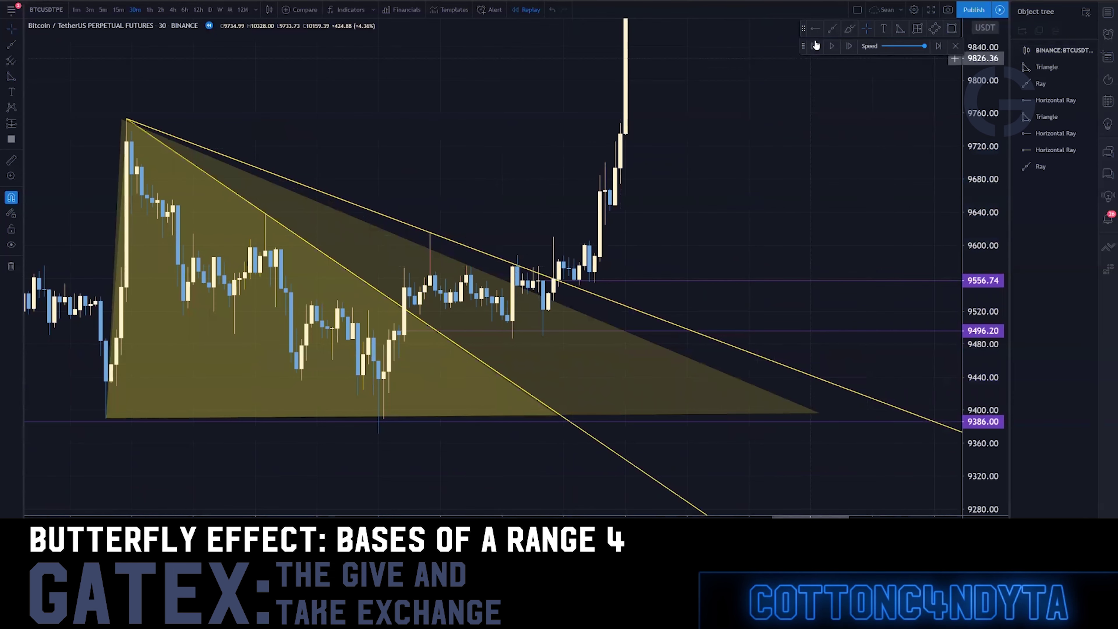
{"action": "left_click", "coordinate": [430, 232]}
{"action": "left_click", "coordinate": [466, 266]}
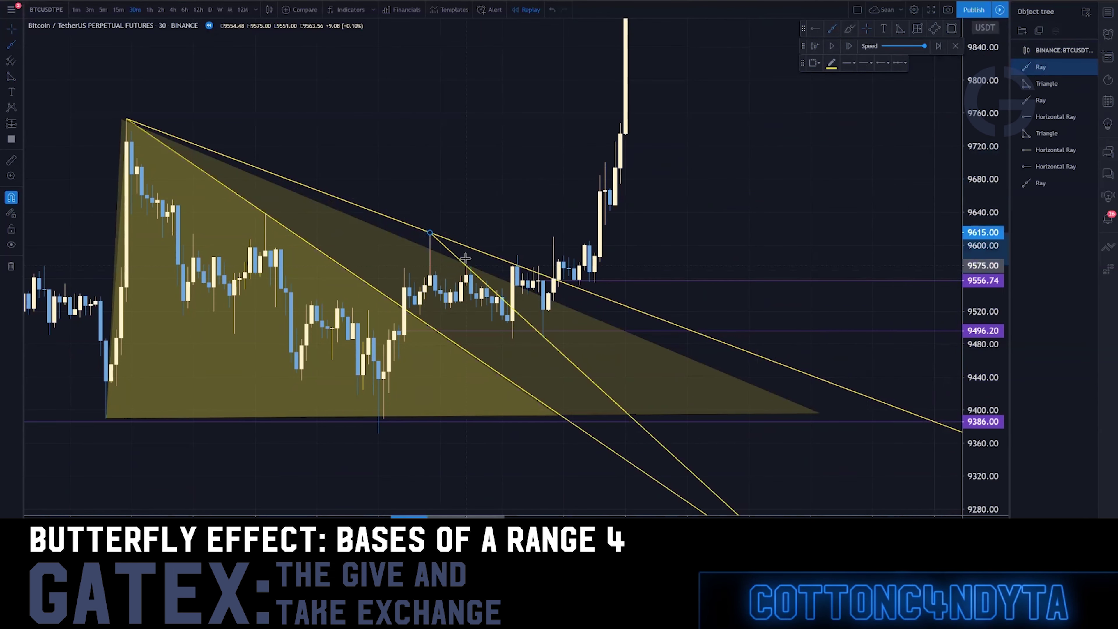
- Draw a small triangle from the 9615.00 high down to the 9496.20 base level and across to the newest descending ray
{"action": "left_click", "coordinate": [896, 31]}
{"action": "left_click", "coordinate": [430, 233]}
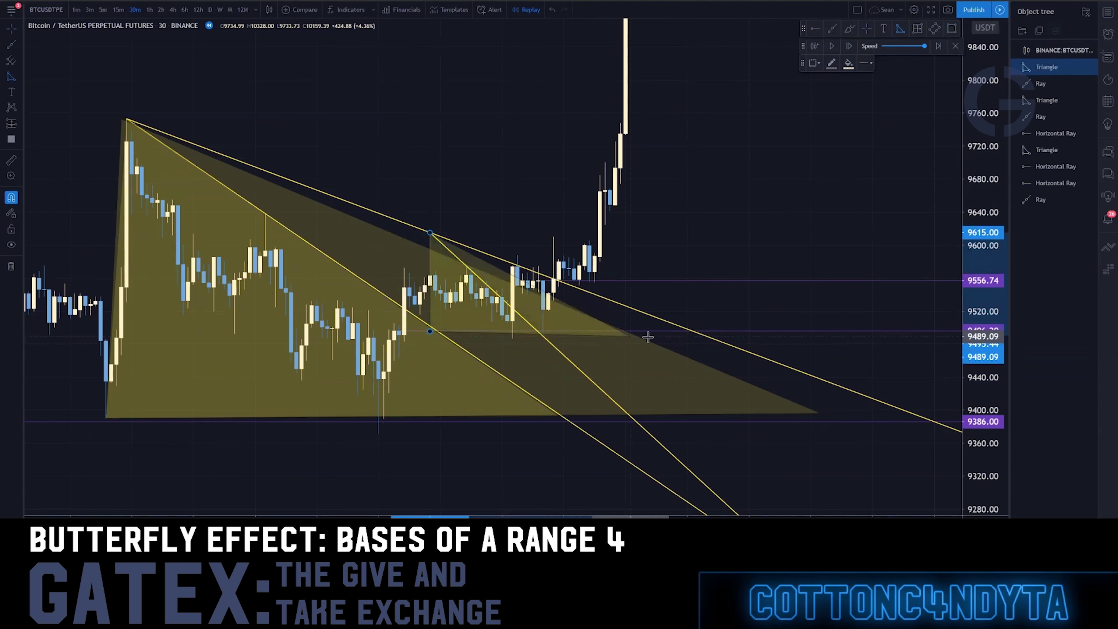
{"action": "left_click", "coordinate": [540, 330]}
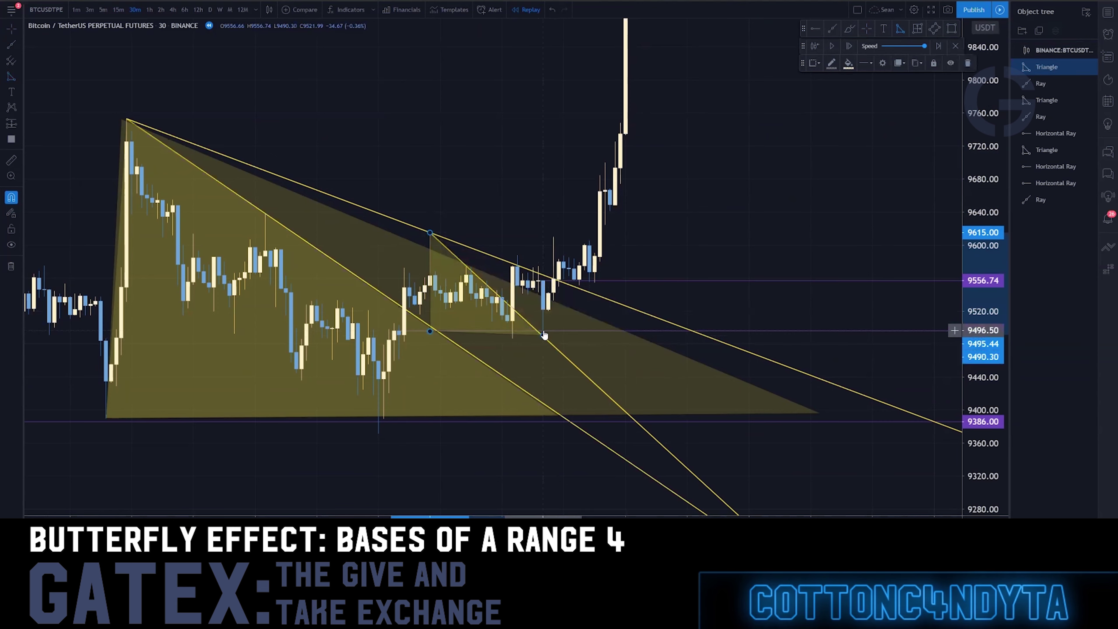
- Delete the larger overlapping triangle that extends beneath the upper descending ray
{"action": "left_click", "coordinate": [657, 348]}
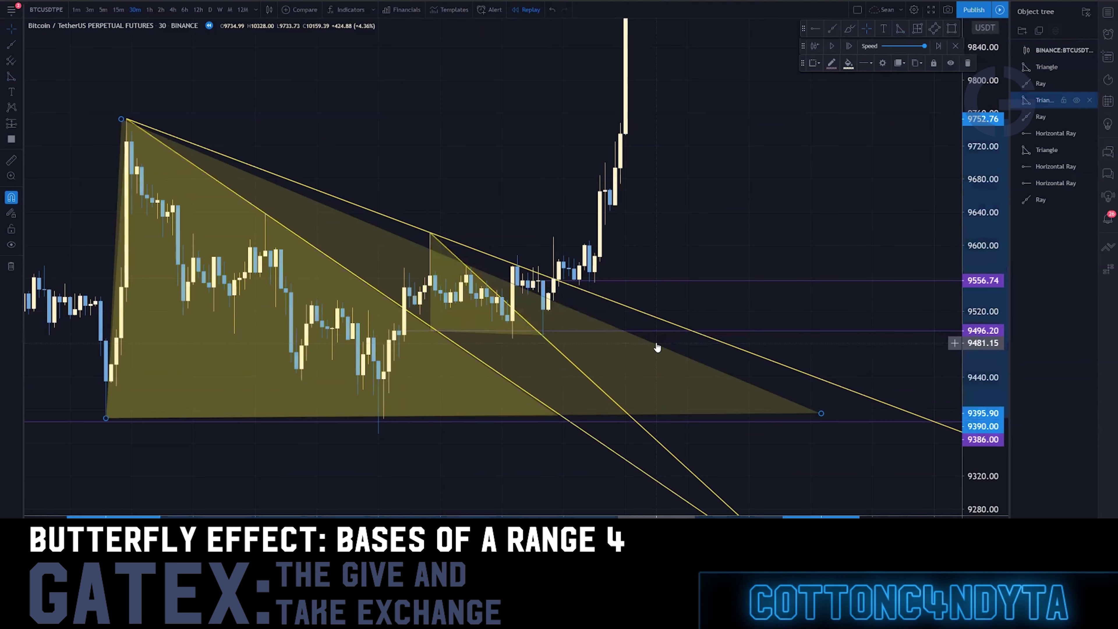
{"action": "key", "text": "Delete"}
- Try to shift the 9386.00 horizontal ray slightly lower on its base candle, and undo the move
{"action": "scroll", "coordinate": [225, 430], "scroll_direction": "down", "scroll_amount": 3}
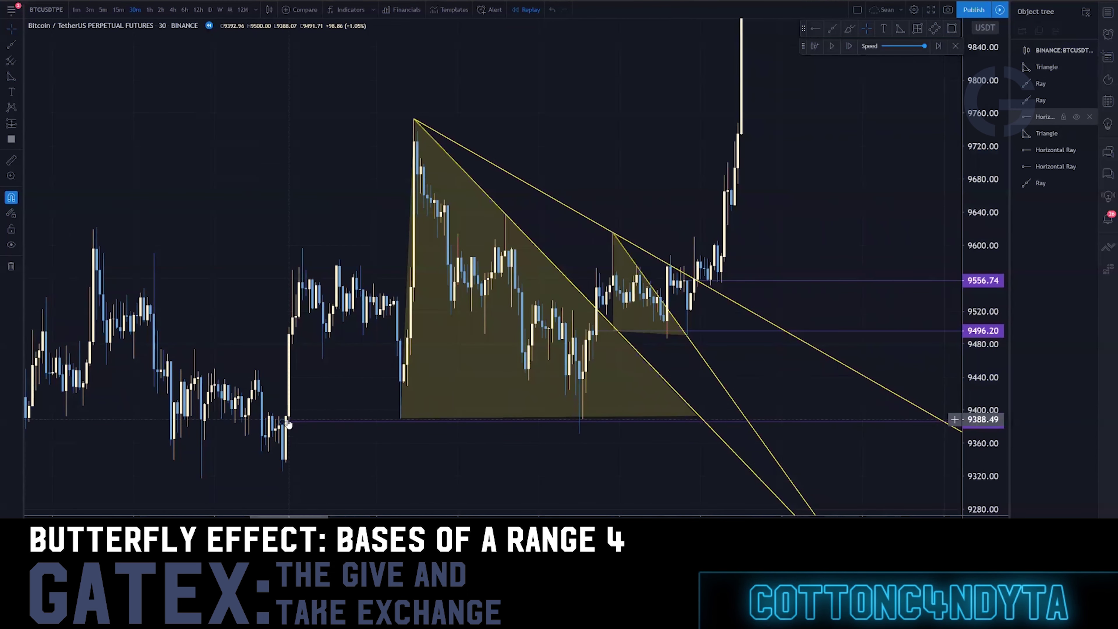
{"action": "left_click_drag", "start_coordinate": [282, 422], "coordinate": [281, 426]}
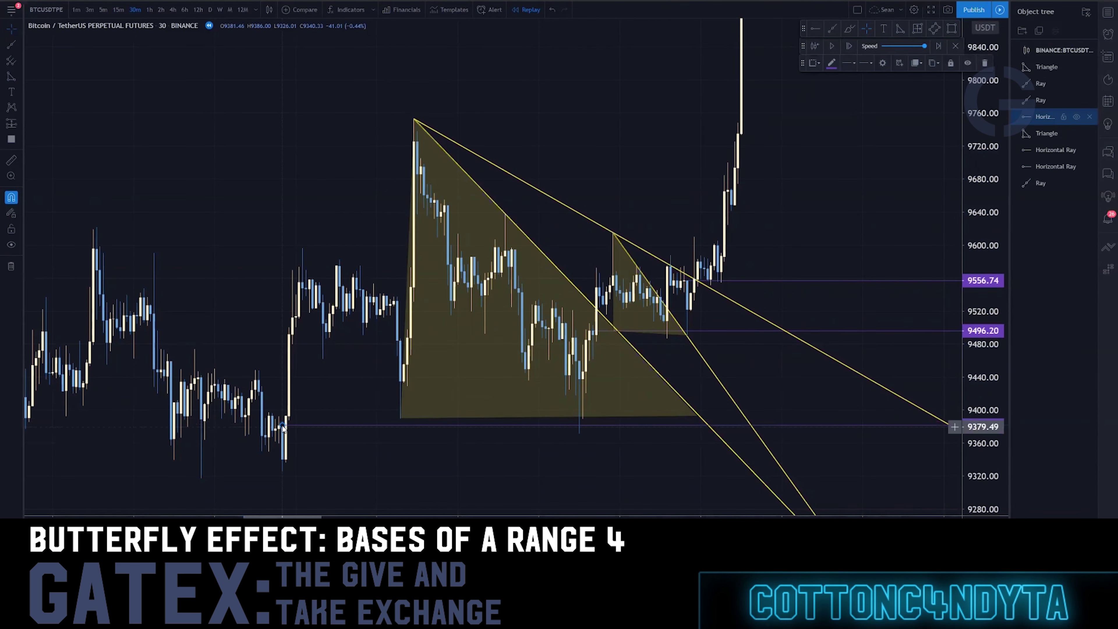
{"action": "key", "text": "ctrl+z"}
- Add a horizontal ray on the small base at the small triangle's lower edge and set its level to 9515.00
{"action": "left_click_drag", "start_coordinate": [411, 467], "coordinate": [355, 463]}
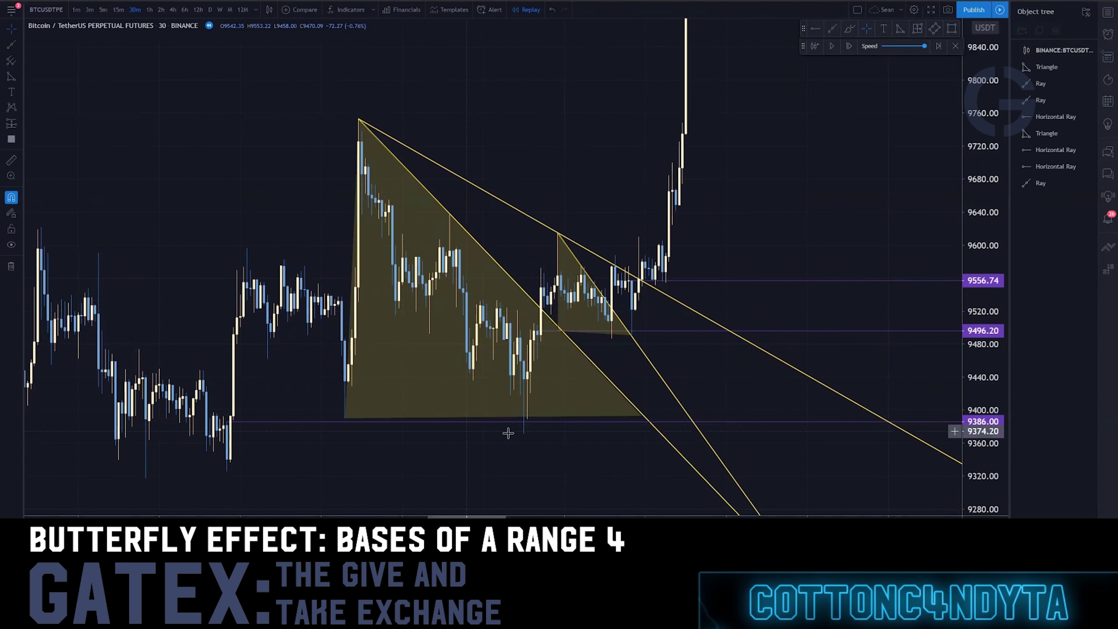
{"action": "scroll", "coordinate": [317, 308], "scroll_direction": "right", "scroll_amount": 5}
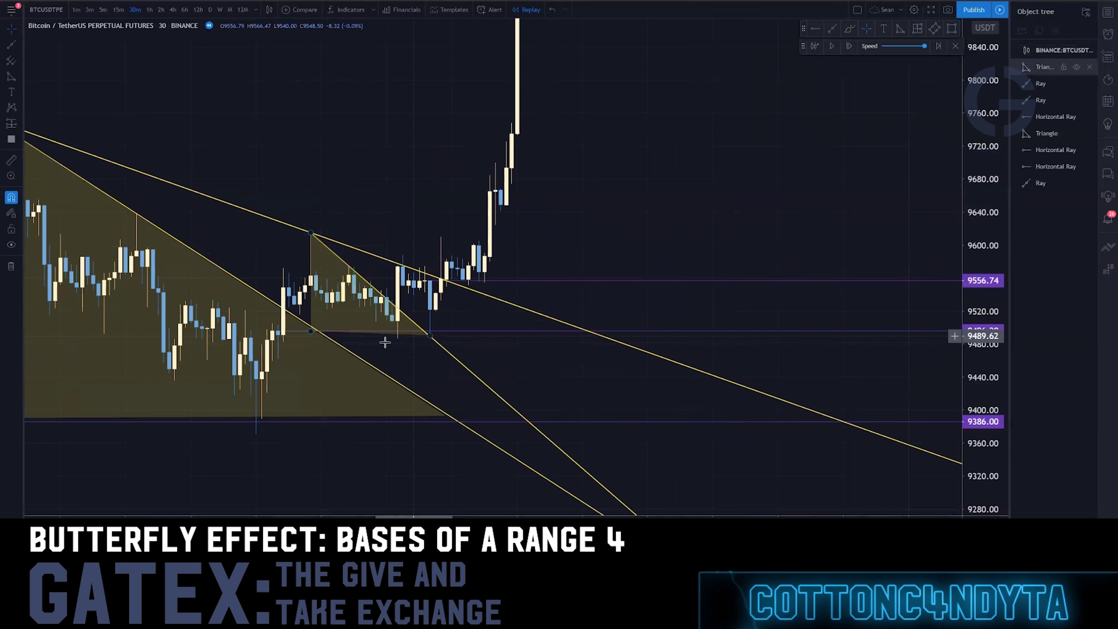
{"action": "left_click_drag", "start_coordinate": [466, 303], "coordinate": [513, 333]}
{"action": "left_click", "coordinate": [815, 28]}
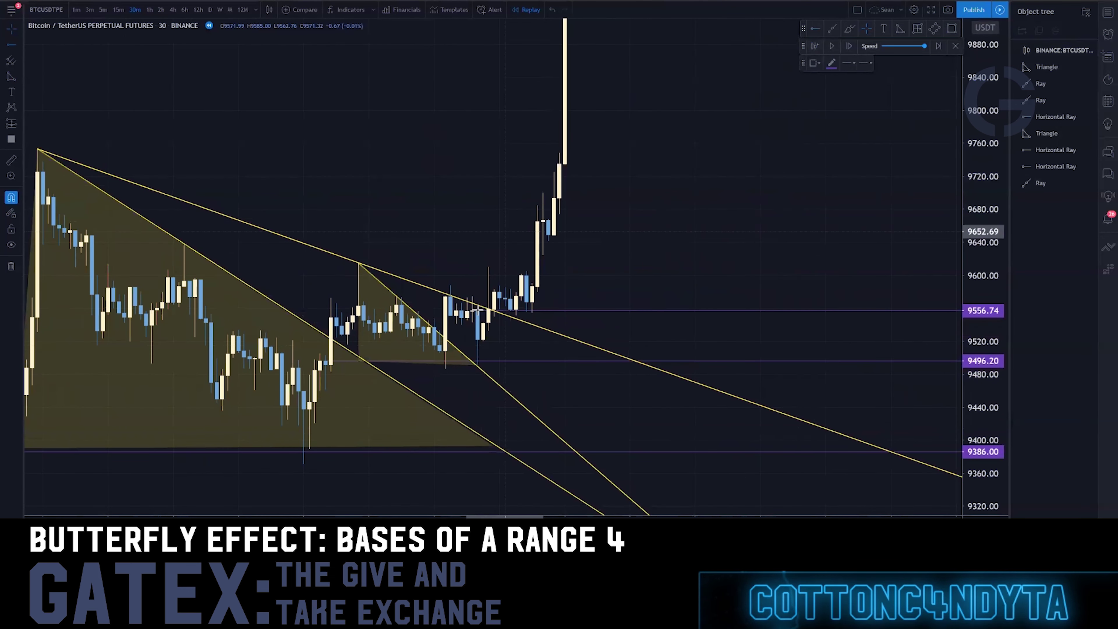
{"action": "key", "text": "alt+h"}
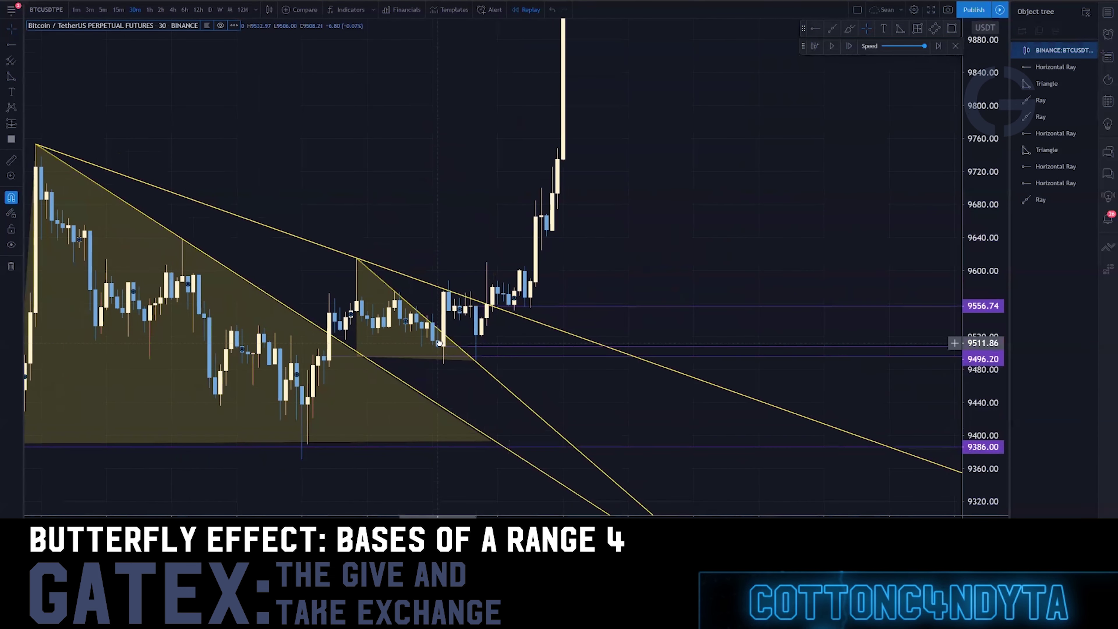
{"action": "left_click_drag", "start_coordinate": [443, 344], "coordinate": [438, 337]}
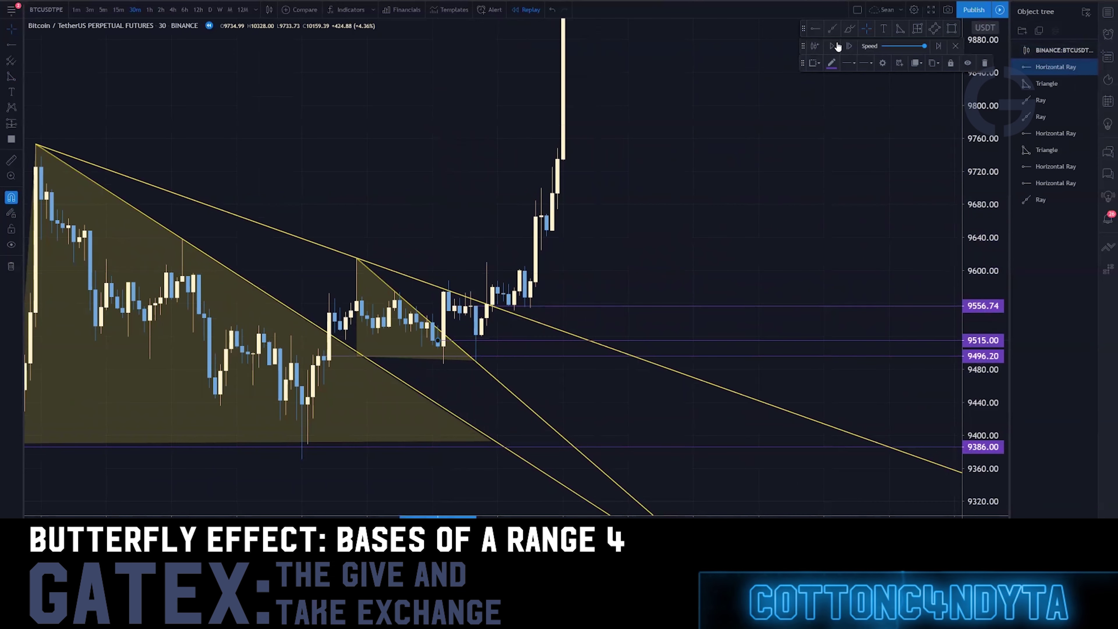
- Draw a third triangle from the 9587.49 high down to the base candle near 9515 and out along the 9515.00 ray
{"action": "left_click", "coordinate": [901, 29]}
{"action": "left_click", "coordinate": [449, 280]}
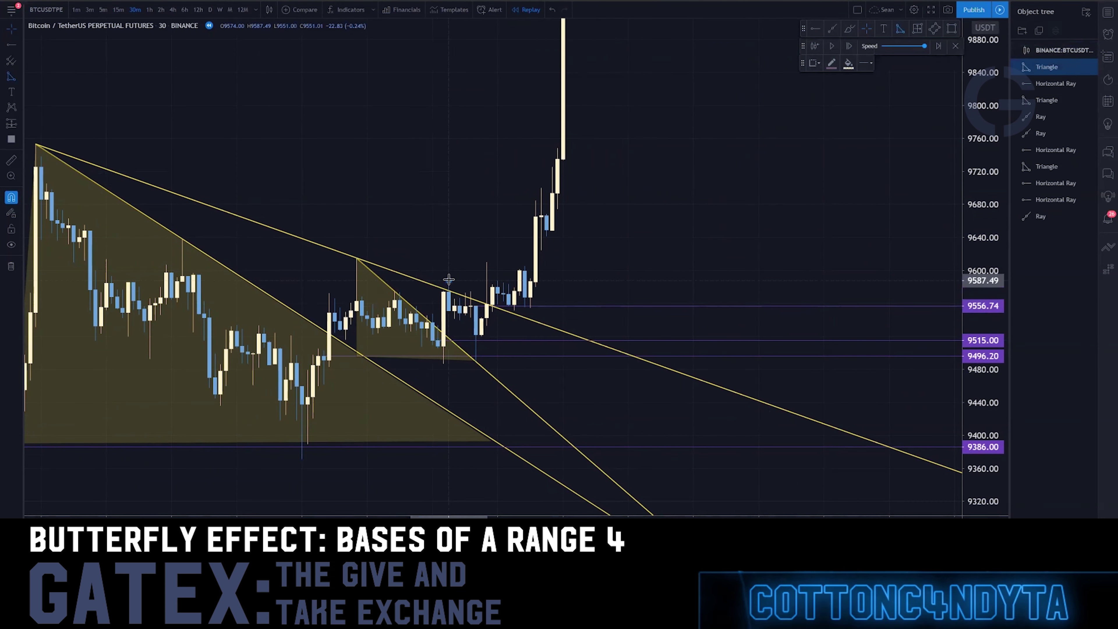
{"action": "left_click", "coordinate": [451, 340]}
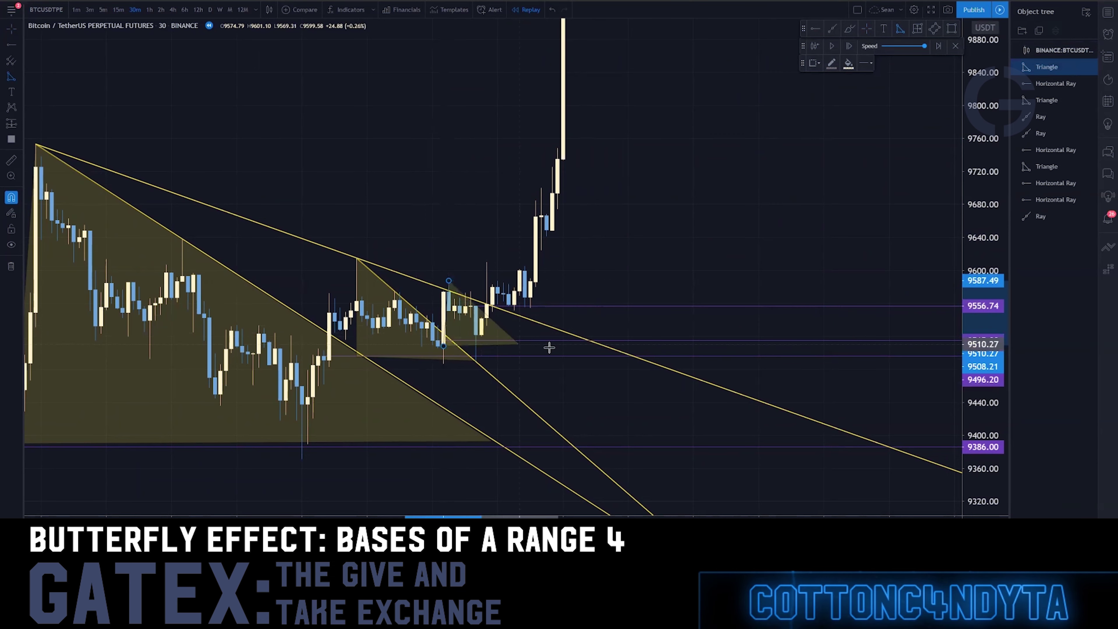
{"action": "left_click", "coordinate": [534, 341]}
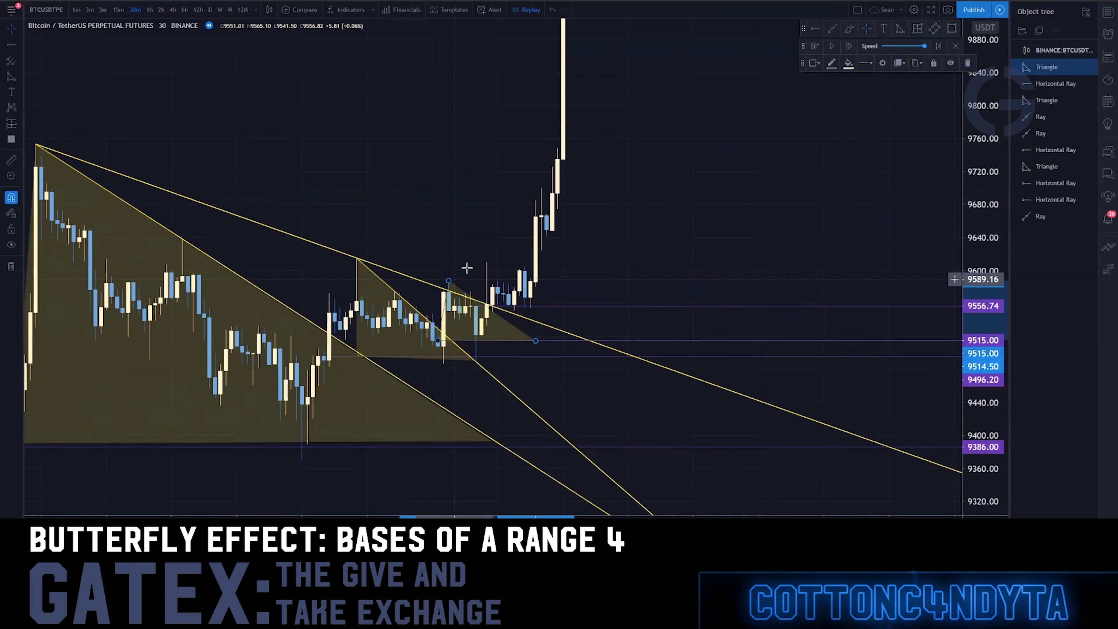
- Draw a descending ray from the 9587.49 high through the 9572.68 lower high along the smallest triangle
{"action": "left_click", "coordinate": [832, 29]}
{"action": "left_click", "coordinate": [448, 281]}
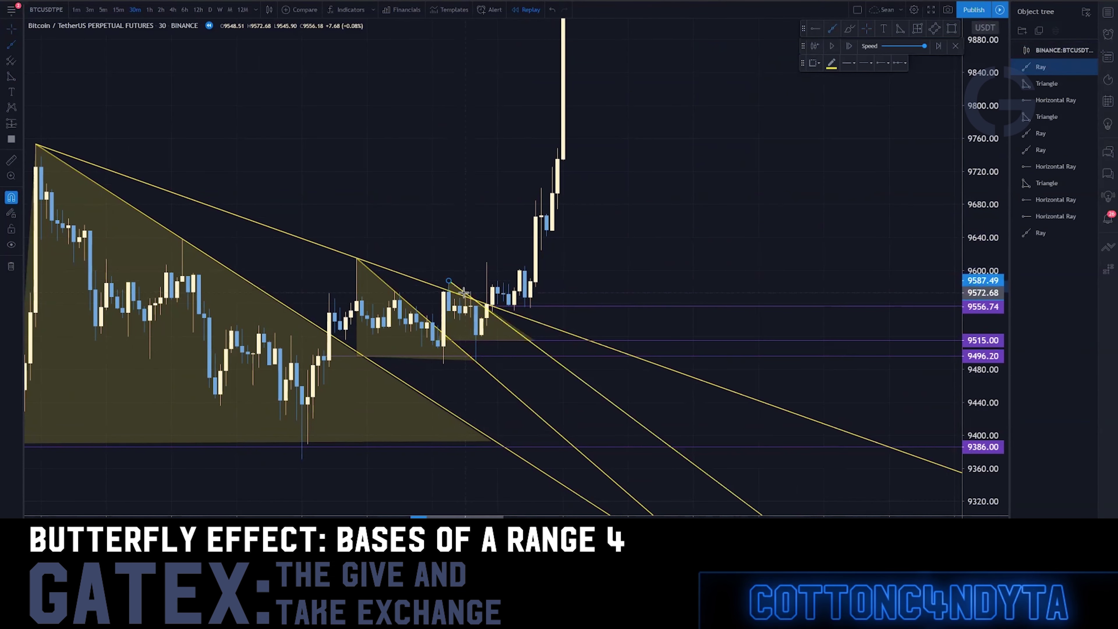
{"action": "left_click", "coordinate": [465, 292]}
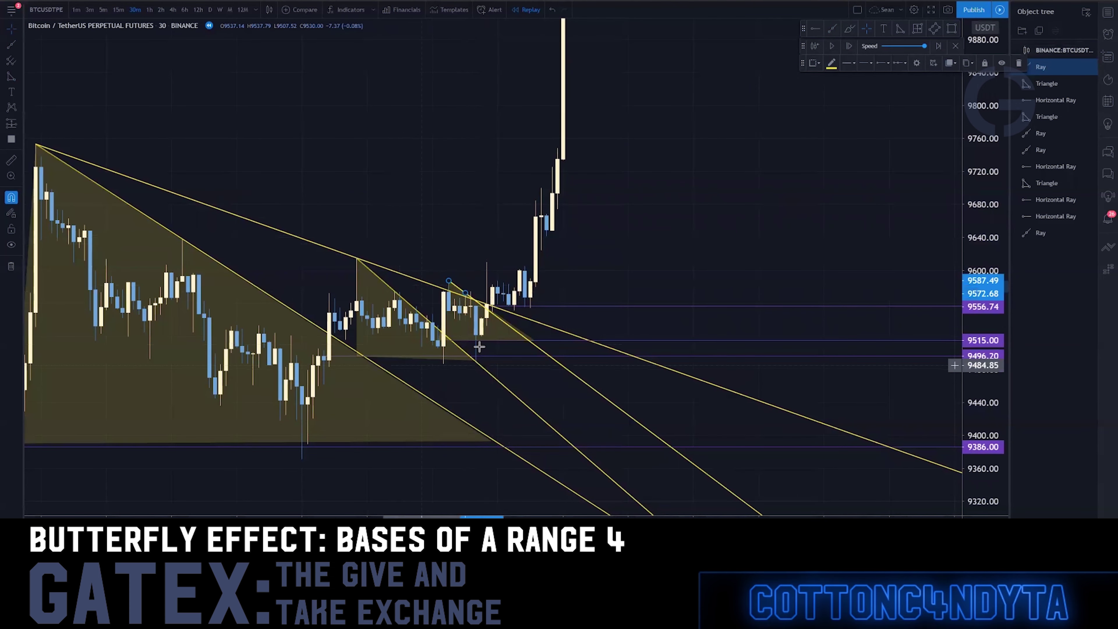
{"action": "left_click_drag", "start_coordinate": [390, 237], "coordinate": [491, 239]}
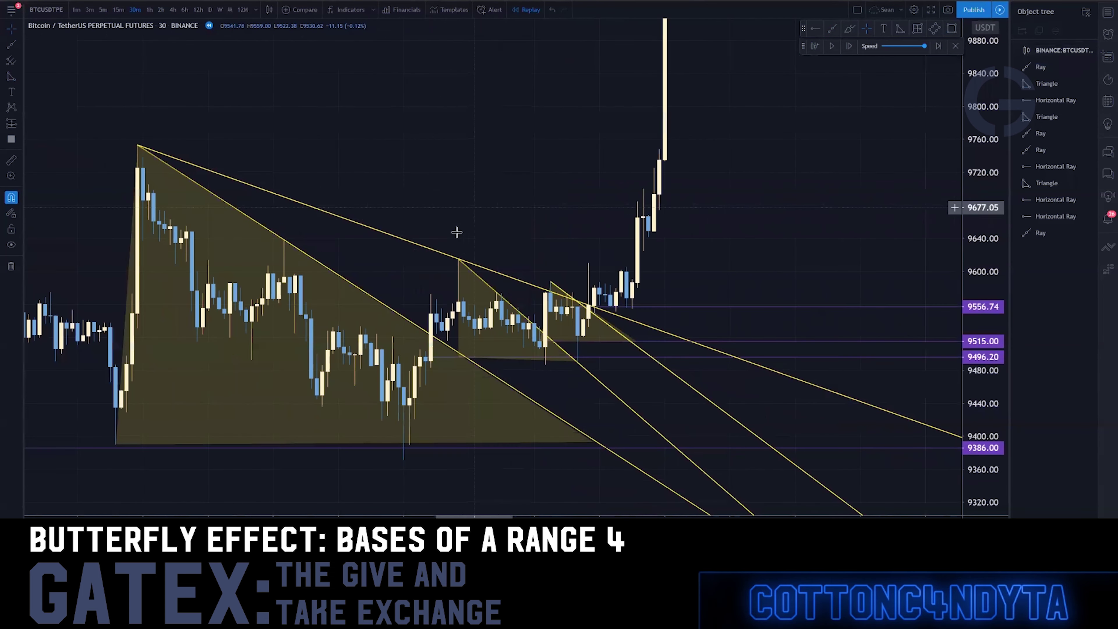
- Add a horizontal ray and position it at 9587.04, starting at the rally candle just before the second triangle
{"action": "left_click", "coordinate": [815, 30]}
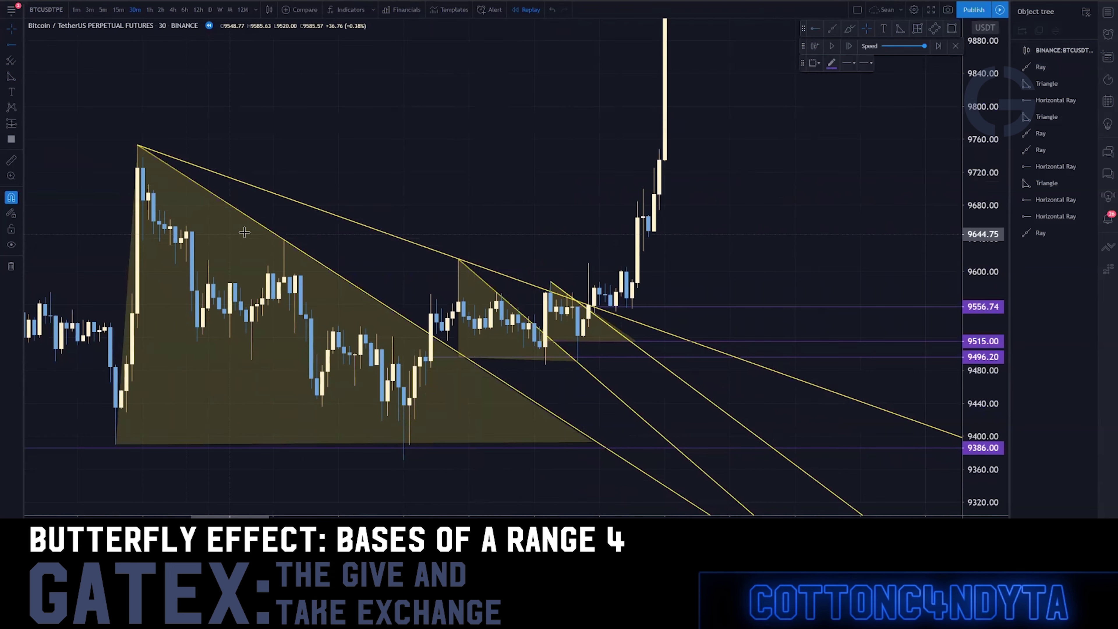
{"action": "left_click", "coordinate": [182, 243]}
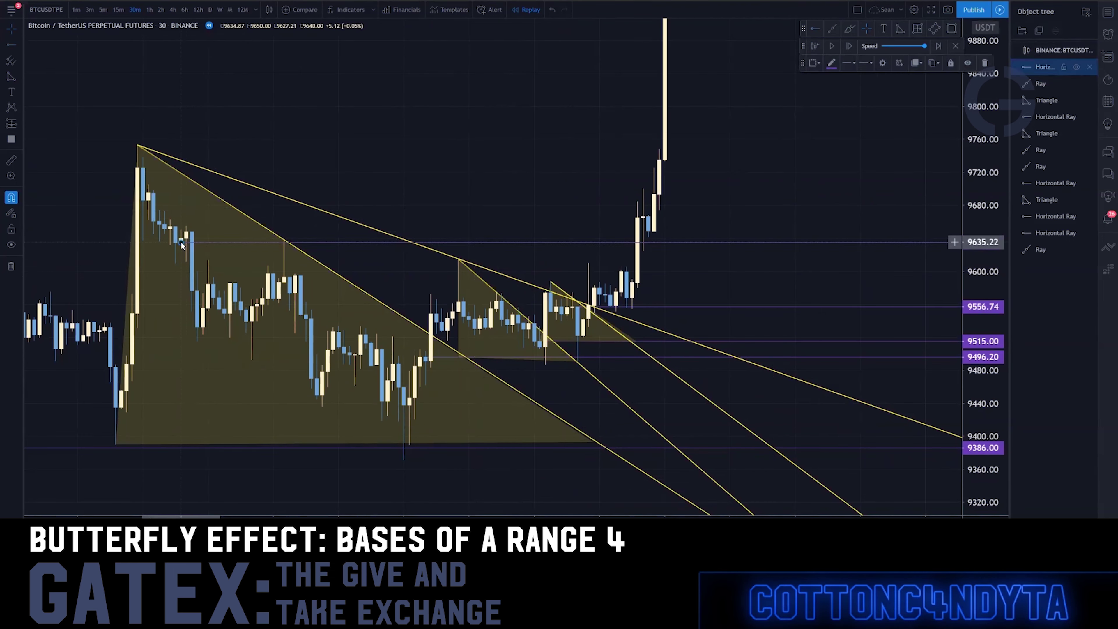
{"action": "left_click_drag", "start_coordinate": [182, 243], "coordinate": [283, 284]}
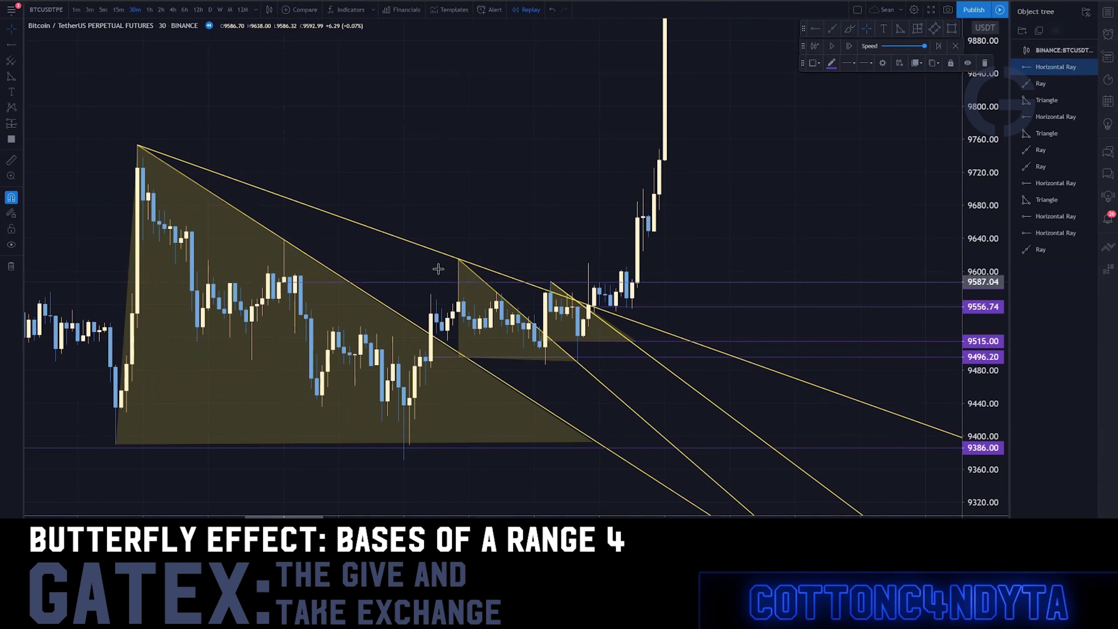
{"action": "left_click_drag", "start_coordinate": [438, 269], "coordinate": [284, 283]}
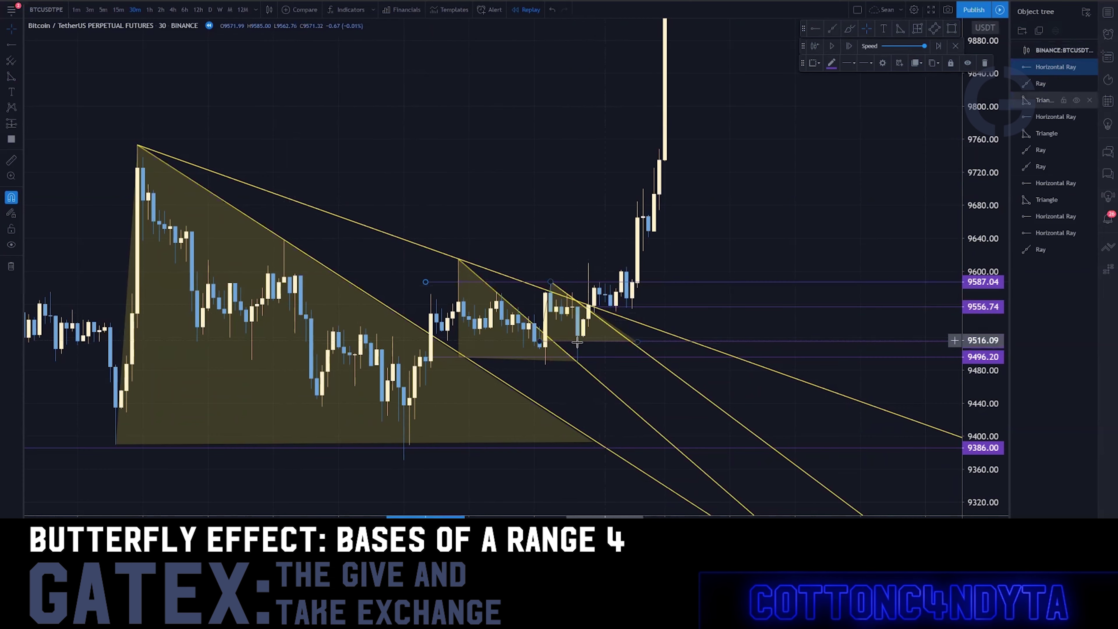
- View the structure with the price scale inverted, restore it, and add a horizontal ray at 9685.88 just below the large triangle's peak
{"action": "key", "text": "alt+i"}
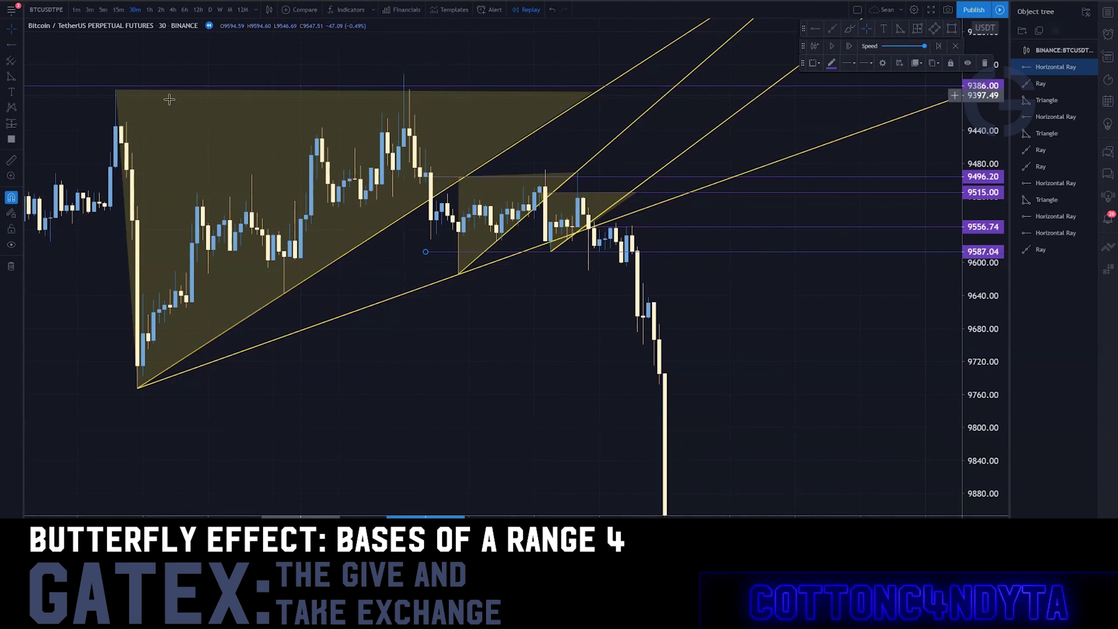
{"action": "key", "text": "alt+i"}
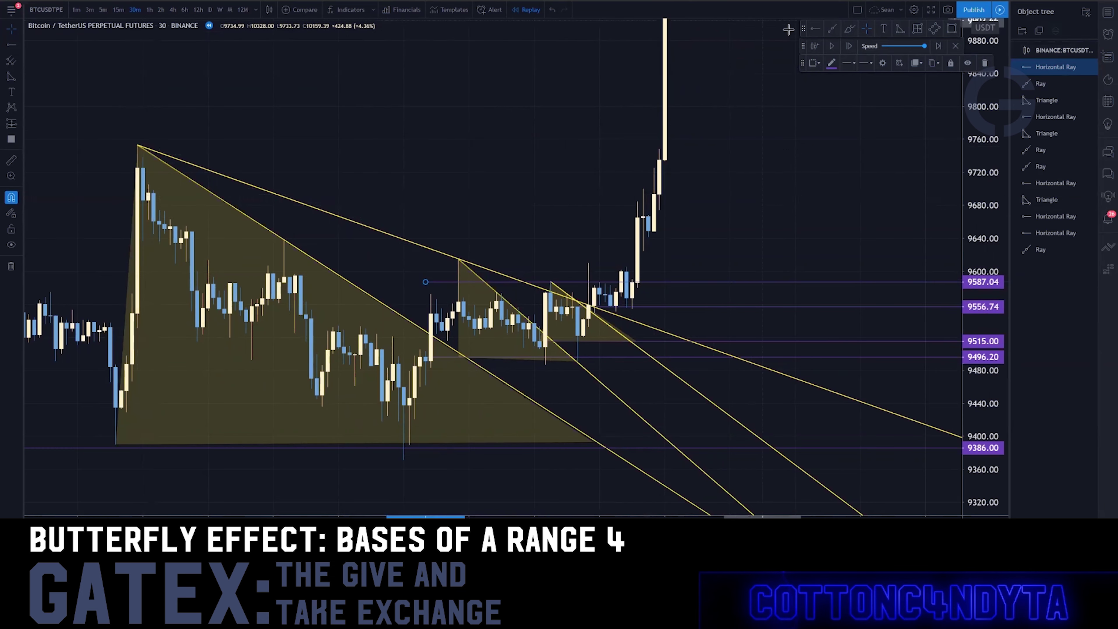
{"action": "left_click", "coordinate": [148, 201]}
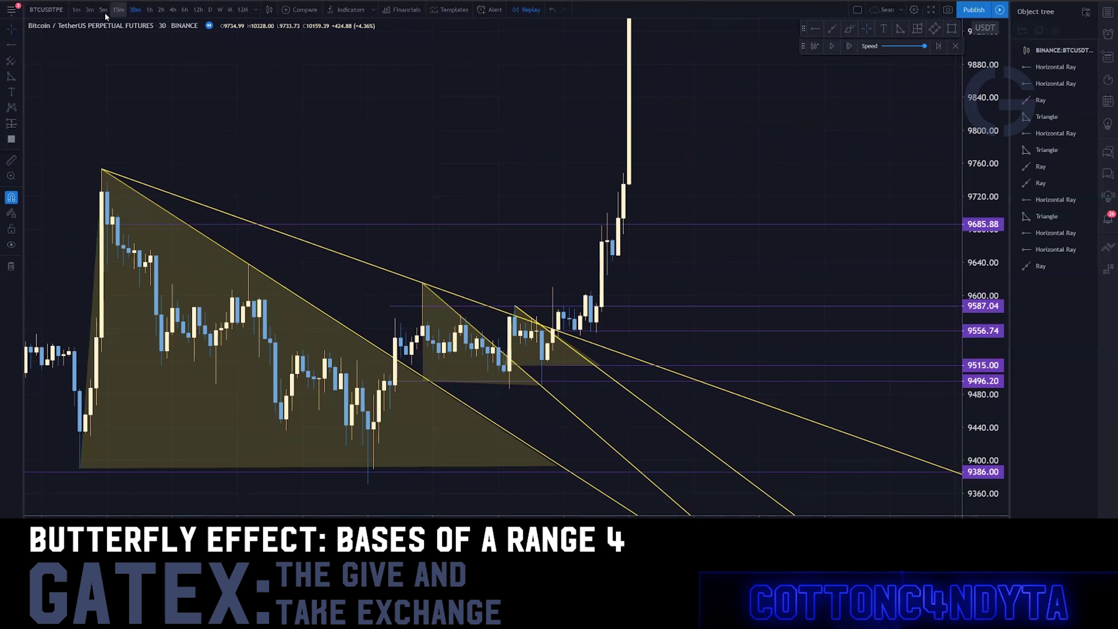
- Switch to the 3-minute chart and add a horizontal ray at 9648.16 on the pullback candle below the 9700.00 high
{"action": "left_click", "coordinate": [89, 9]}
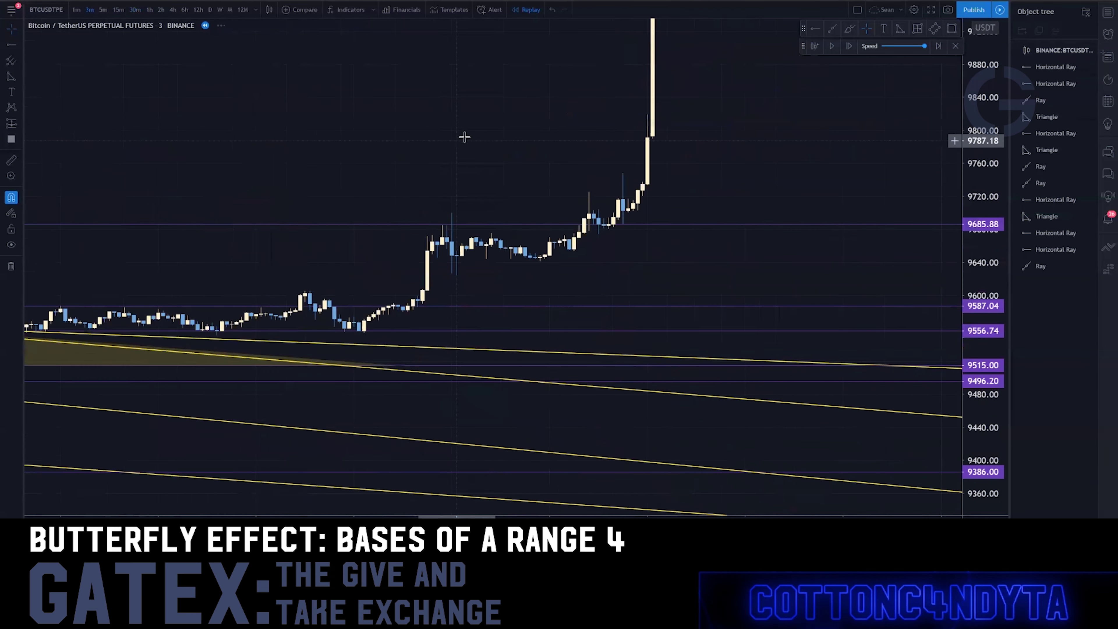
{"action": "scroll", "coordinate": [743, 309], "scroll_direction": "up", "scroll_amount": 4}
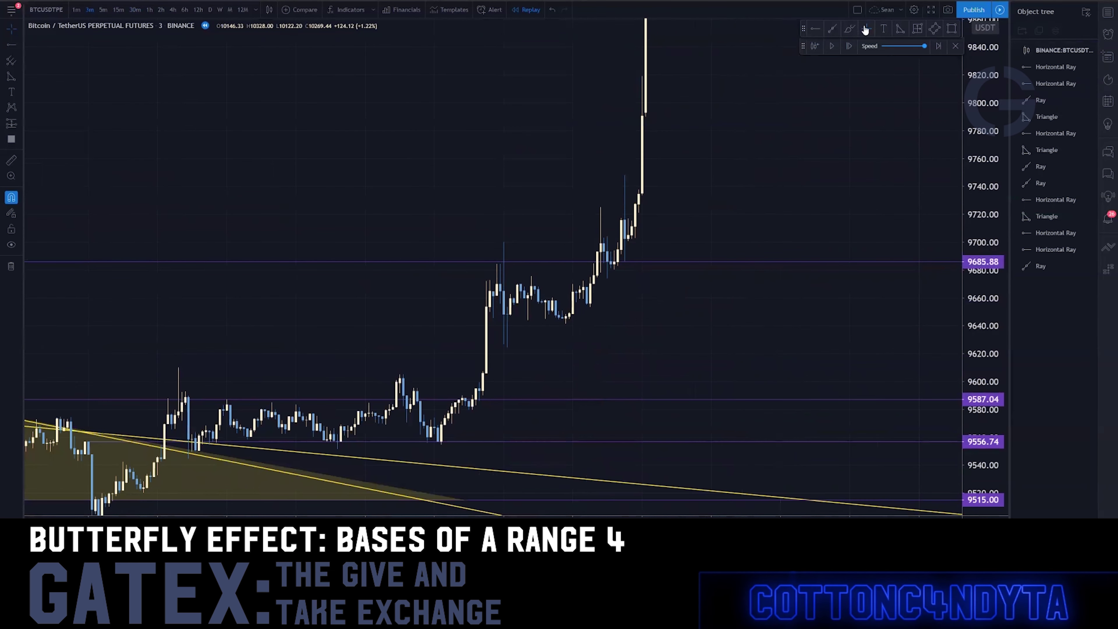
{"action": "left_click", "coordinate": [811, 29]}
{"action": "left_click", "coordinate": [507, 314]}
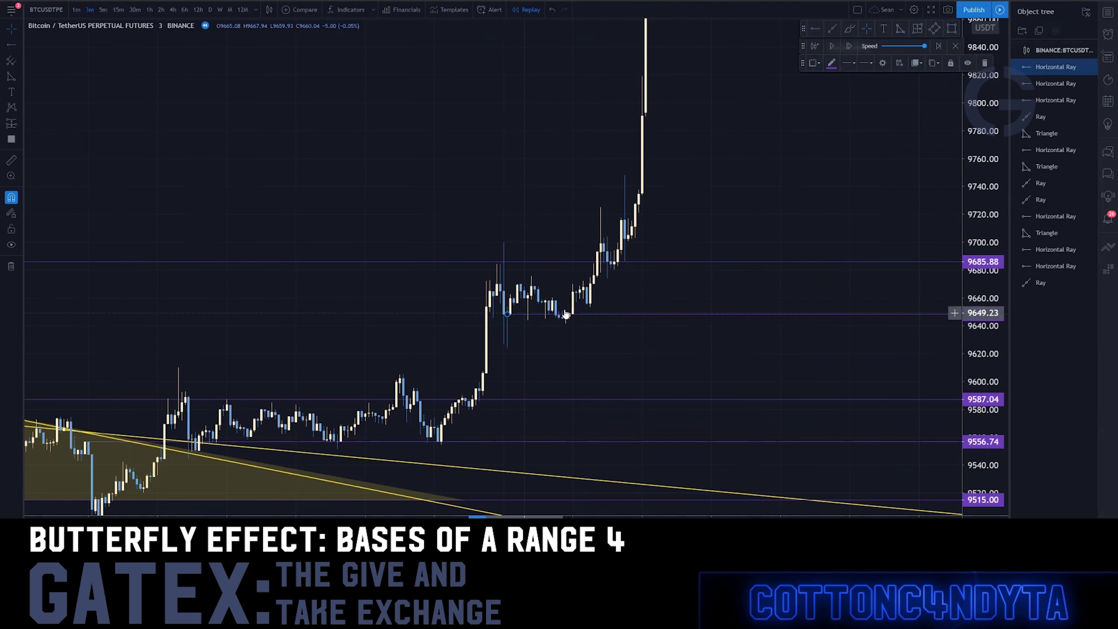
- Draw a triangle from the 9700.00 high down to the 9648.16 ray and out along it to the end of the small base
{"action": "left_click", "coordinate": [899, 31]}
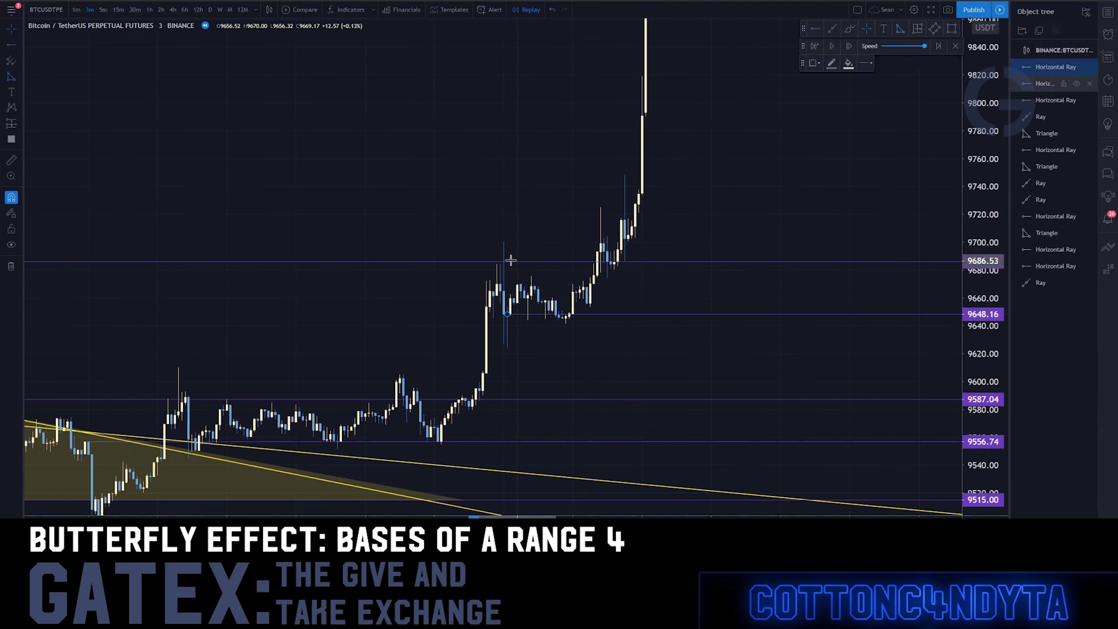
{"action": "left_click", "coordinate": [503, 242]}
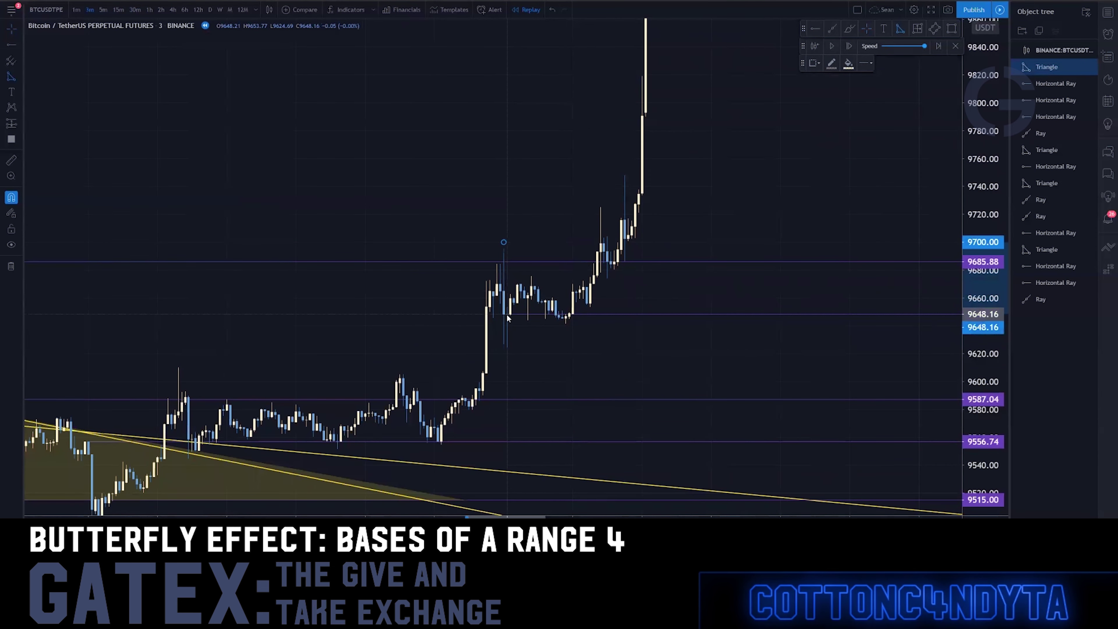
{"action": "left_click", "coordinate": [506, 314]}
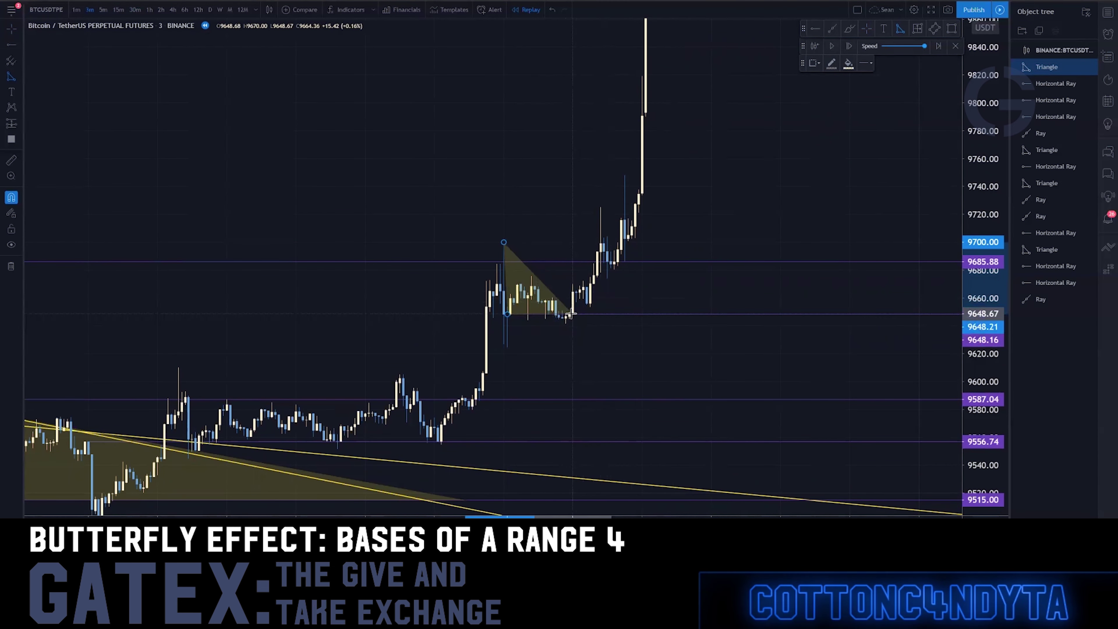
{"action": "left_click", "coordinate": [569, 314]}
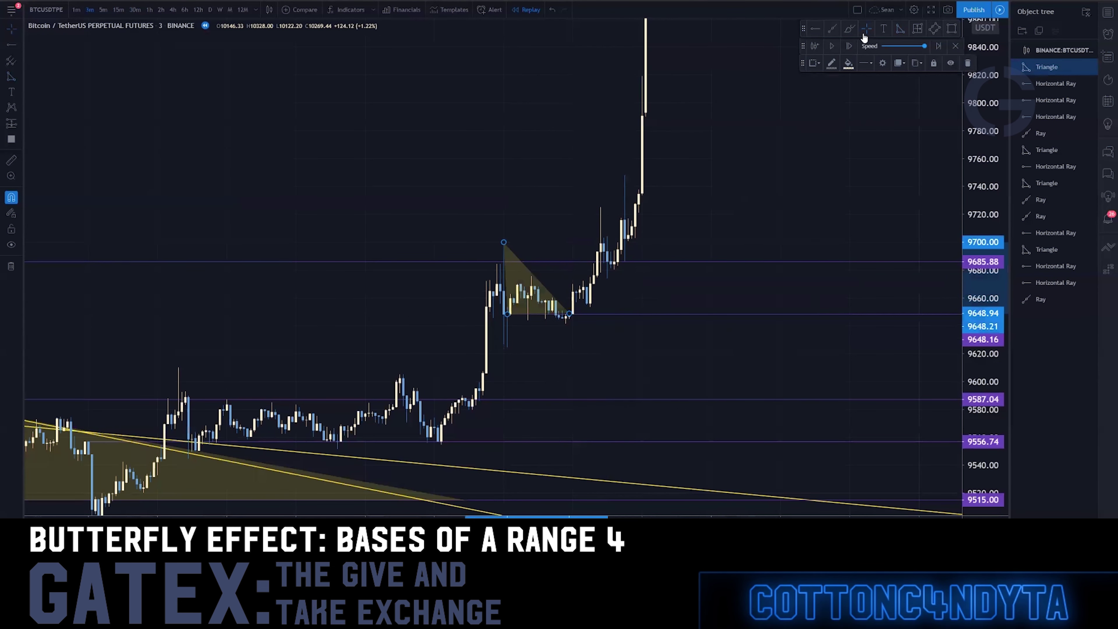
- On the 1-minute chart, add horizontal rays at 9675.00 below the small triangle's peak and at 9658.02 near its falling edge
{"action": "left_click", "coordinate": [815, 28]}
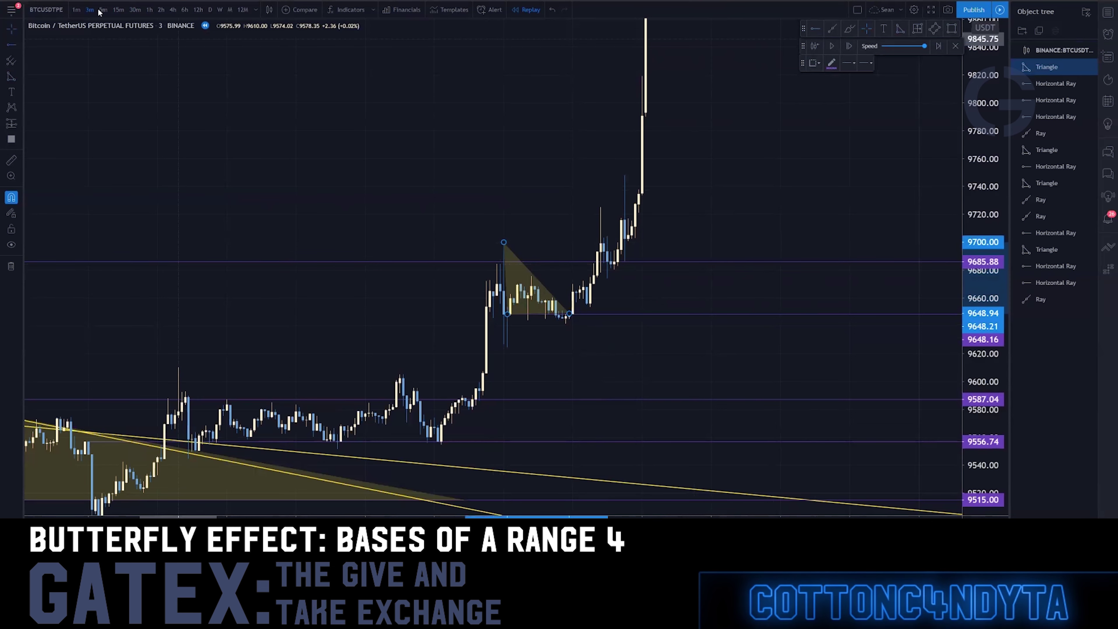
{"action": "left_click", "coordinate": [76, 9]}
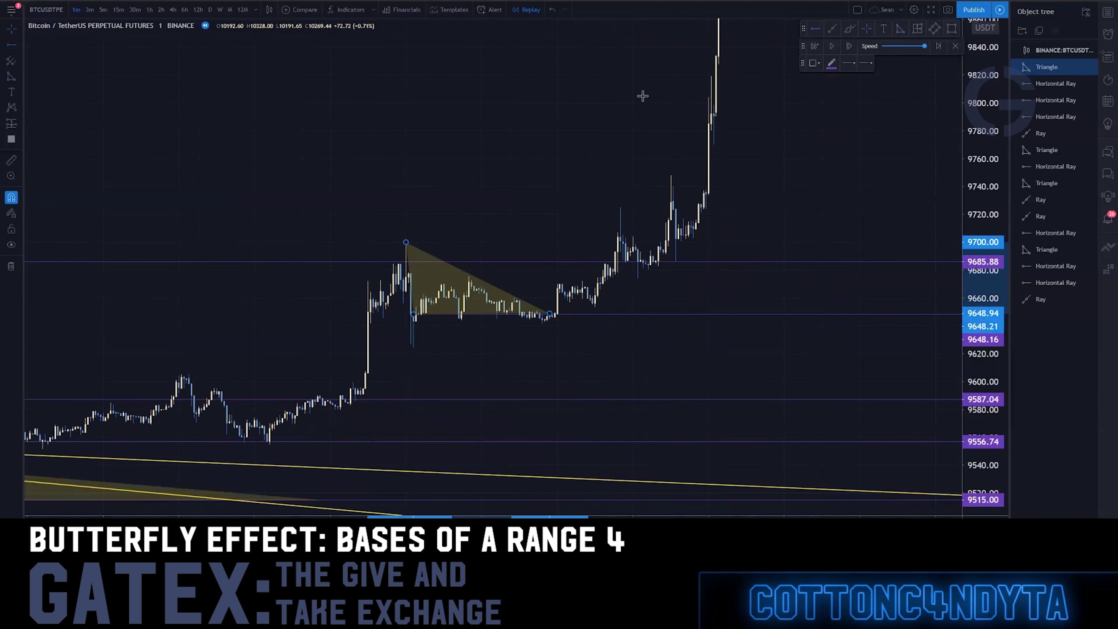
{"action": "left_click", "coordinate": [408, 277]}
{"action": "left_click_drag", "start_coordinate": [506, 298], "coordinate": [599, 281]}
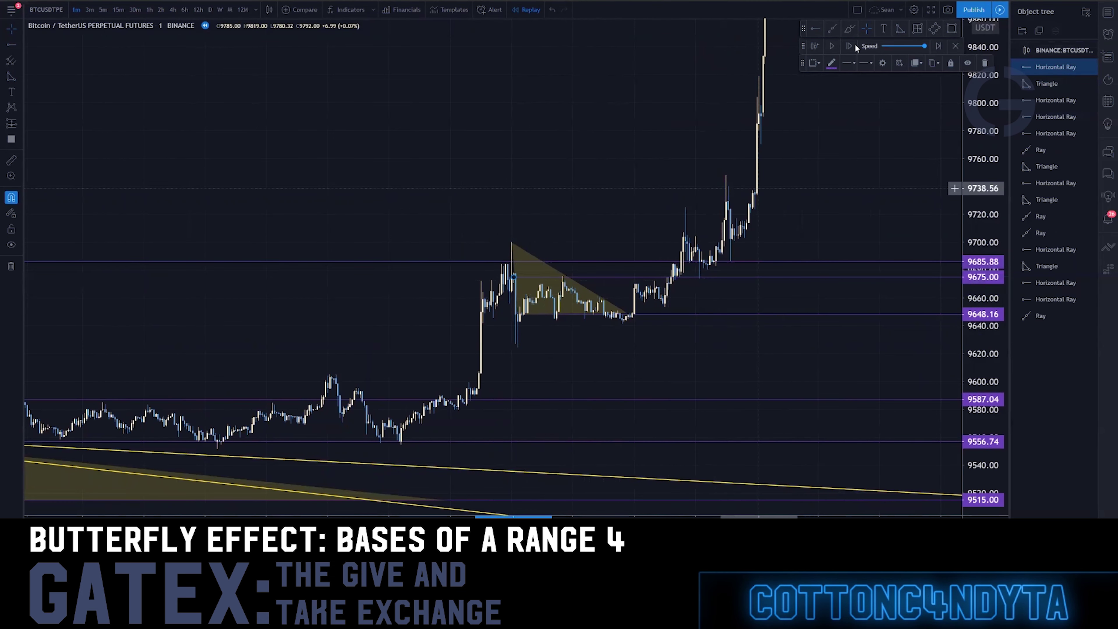
{"action": "left_click", "coordinate": [902, 29]}
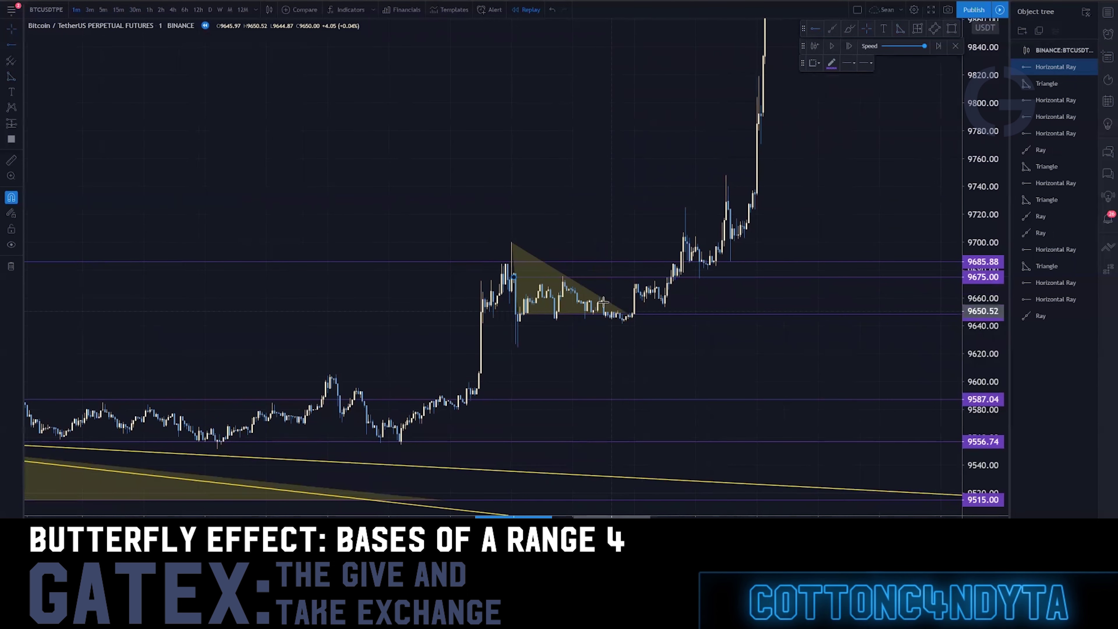
{"action": "key", "text": "alt+j"}
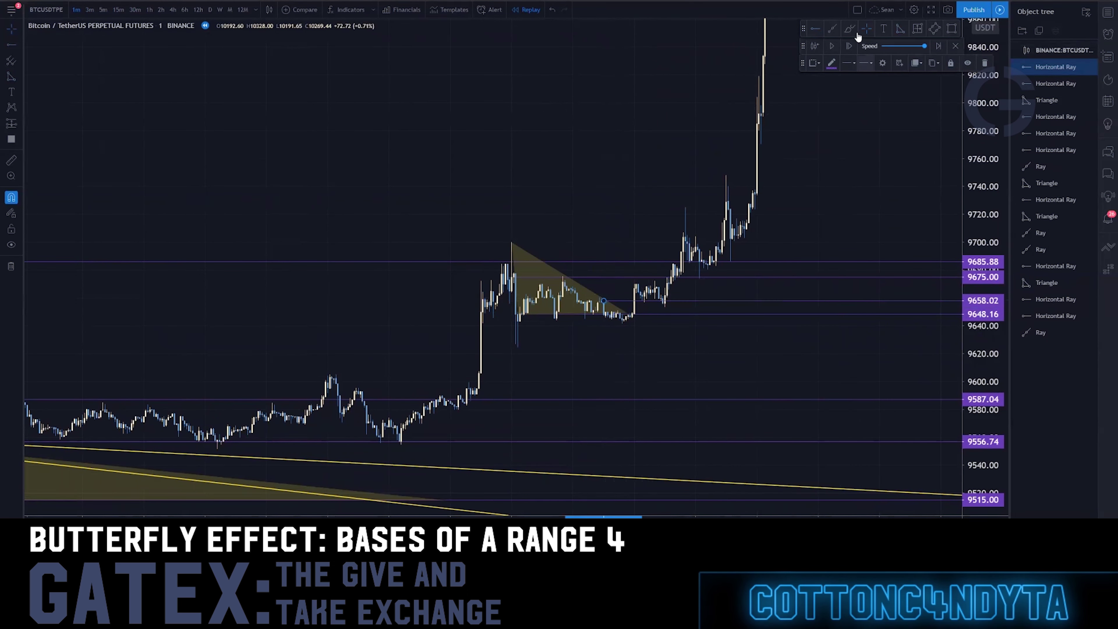
- Draw an overlapping triangle from about 9703 to the 9658.02 ray, and shift its inner corner back to about 9662.61 near the pullback low
{"action": "left_click", "coordinate": [905, 34]}
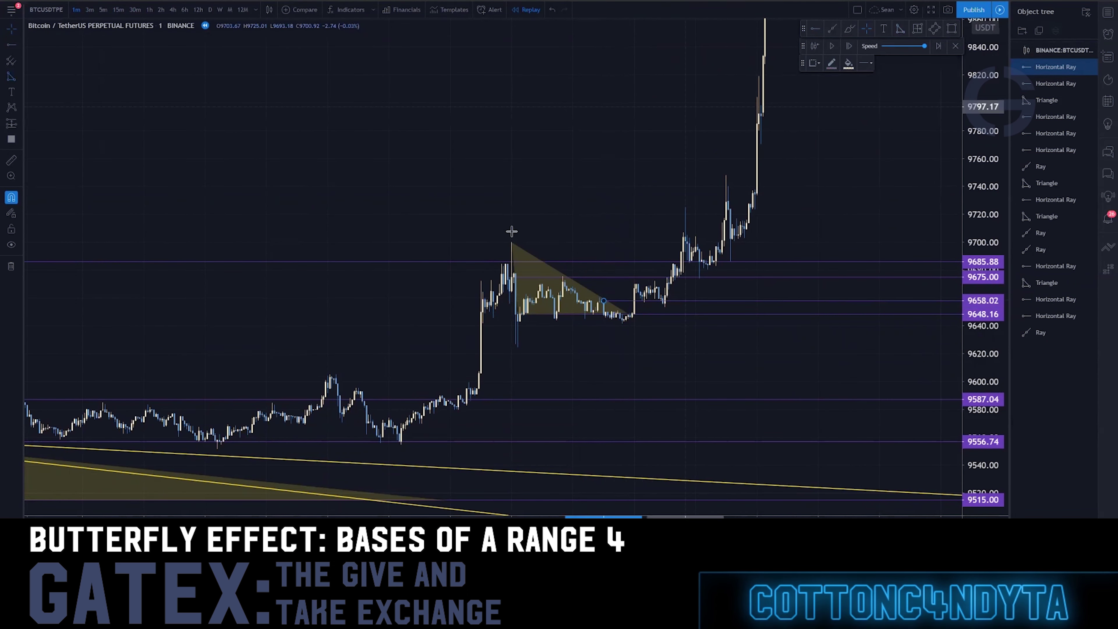
{"action": "left_click", "coordinate": [604, 301]}
{"action": "left_click", "coordinate": [509, 238]}
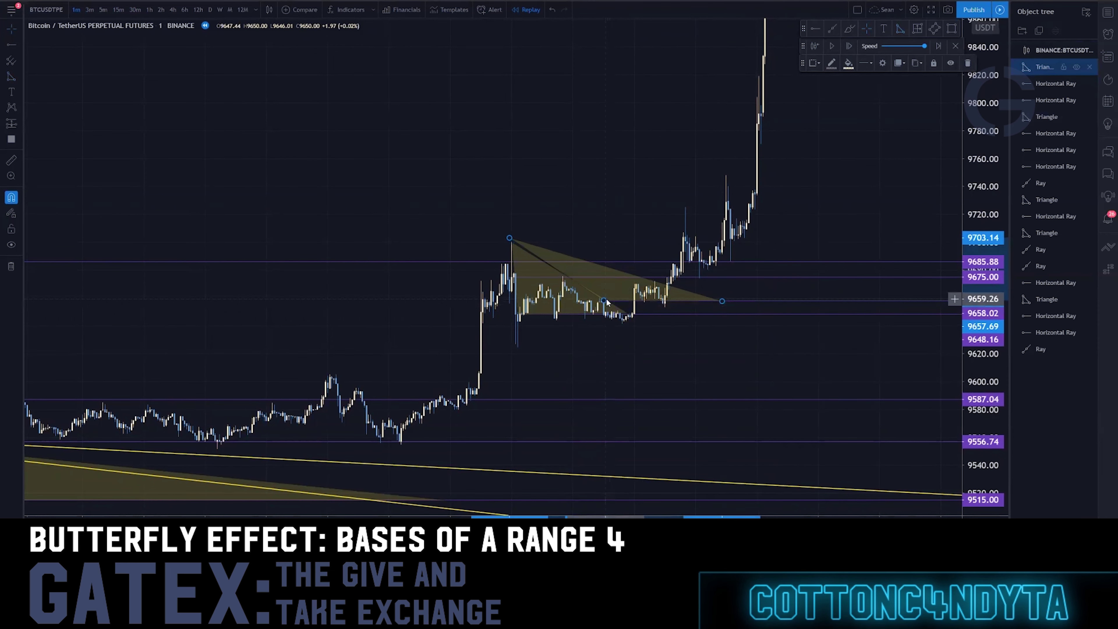
{"action": "left_click_drag", "start_coordinate": [604, 300], "coordinate": [528, 298]}
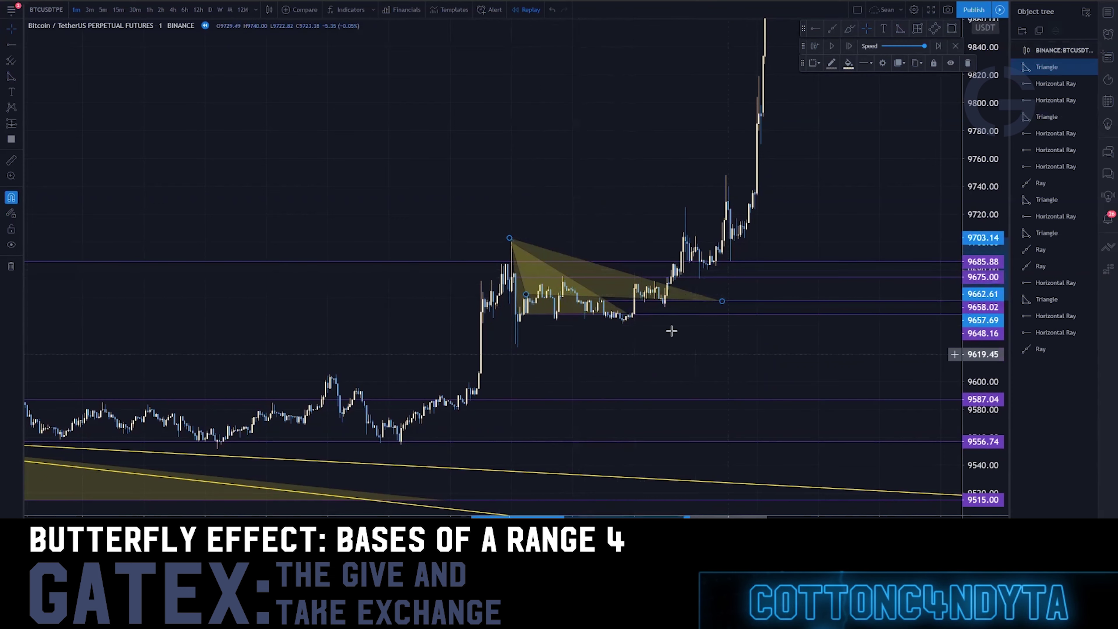
- Examine how the nested triangles and the 9685.88 ray relate across the whole range, with the price scale both normal and inverted
{"action": "scroll", "coordinate": [599, 207], "scroll_direction": "down", "scroll_amount": 10}
{"action": "left_click_drag", "start_coordinate": [454, 335], "coordinate": [556, 88]}
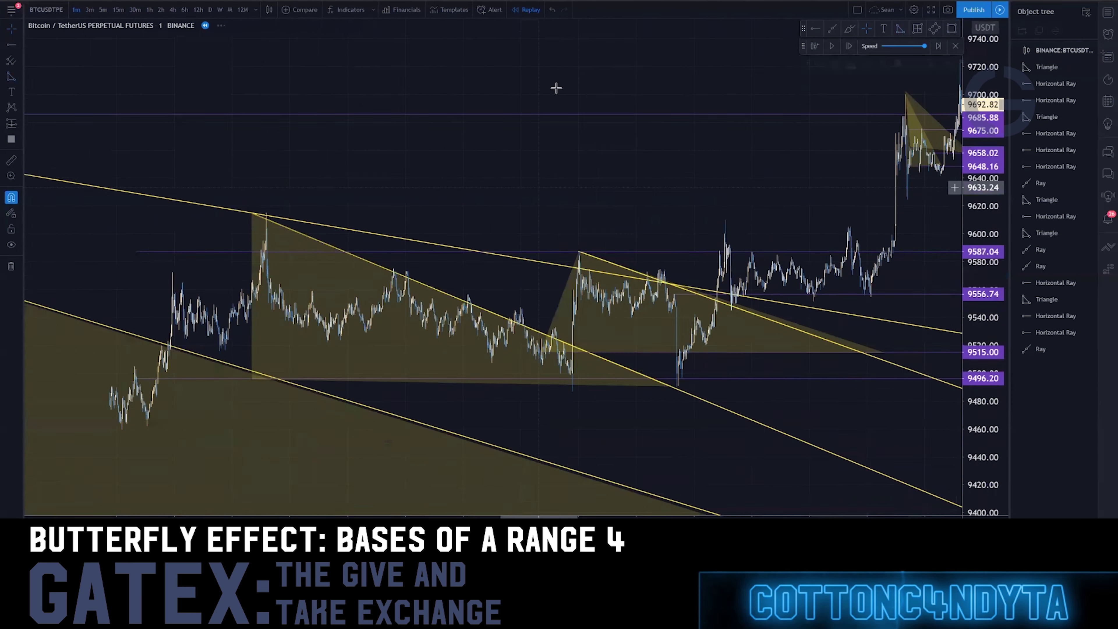
{"action": "scroll", "coordinate": [556, 88], "scroll_direction": "down", "scroll_amount": 5}
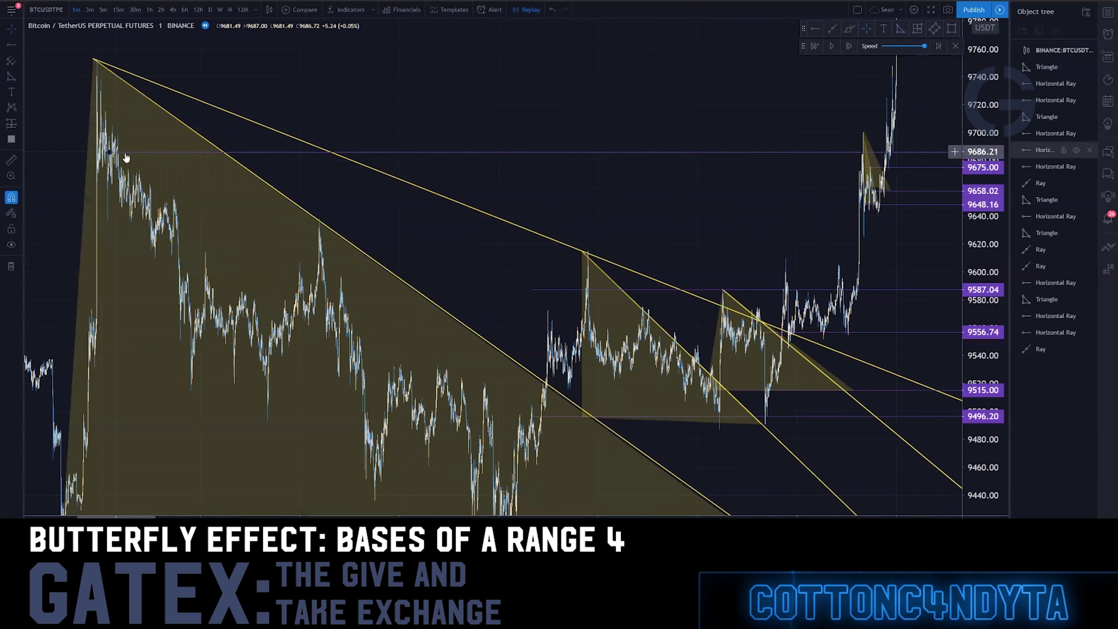
{"action": "left_click", "coordinate": [118, 152]}
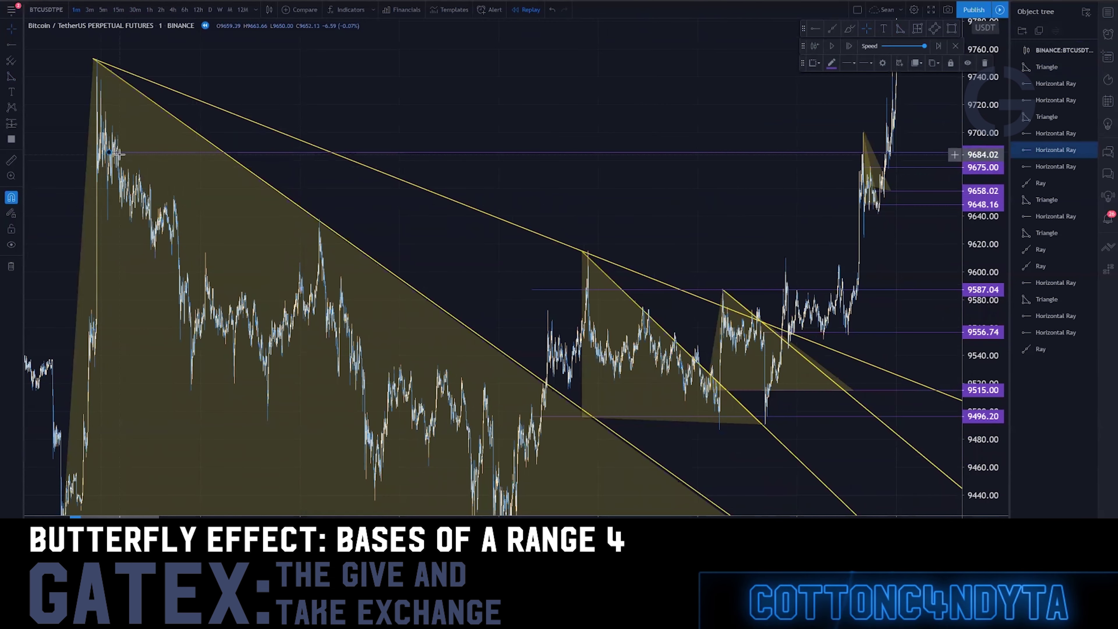
{"action": "key", "text": "alt+i"}
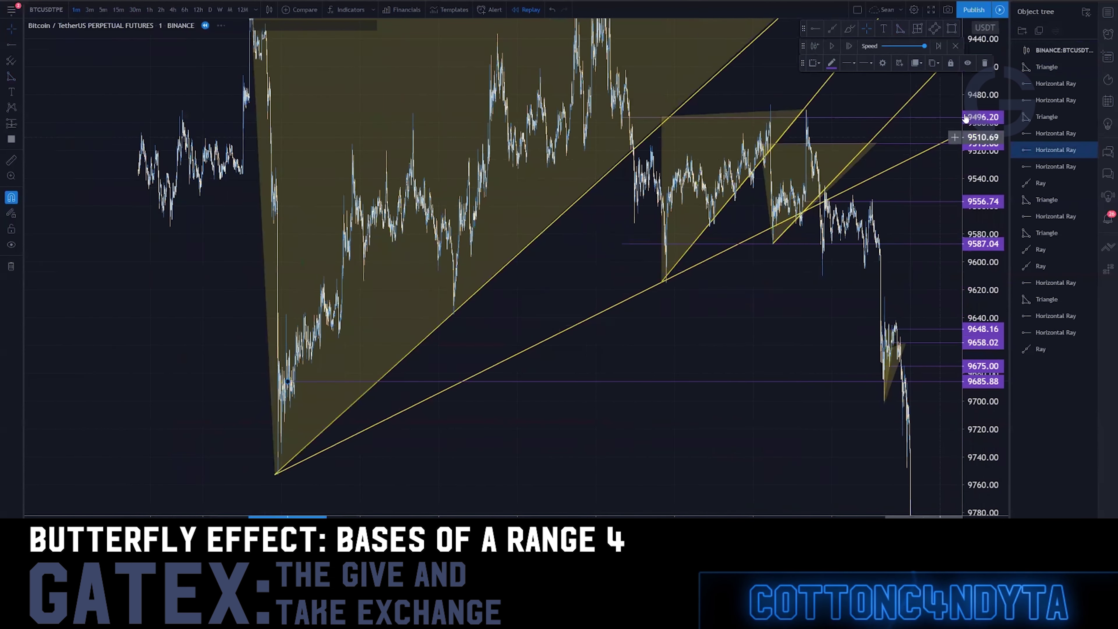
{"action": "left_click_drag", "start_coordinate": [965, 119], "coordinate": [920, 383]}
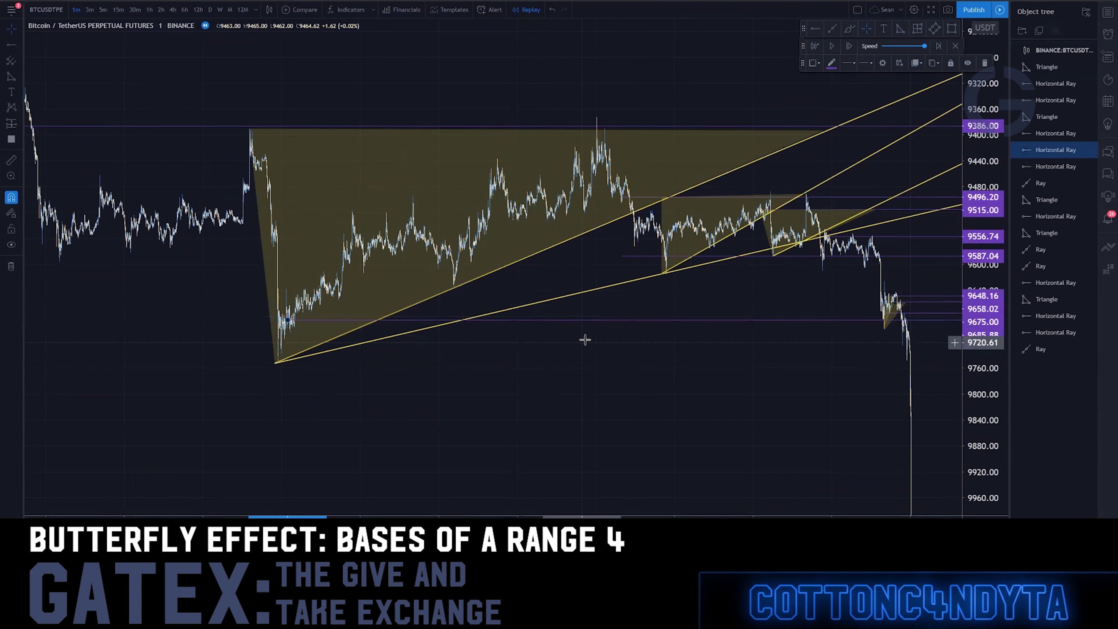
{"action": "key", "text": "alt+i"}
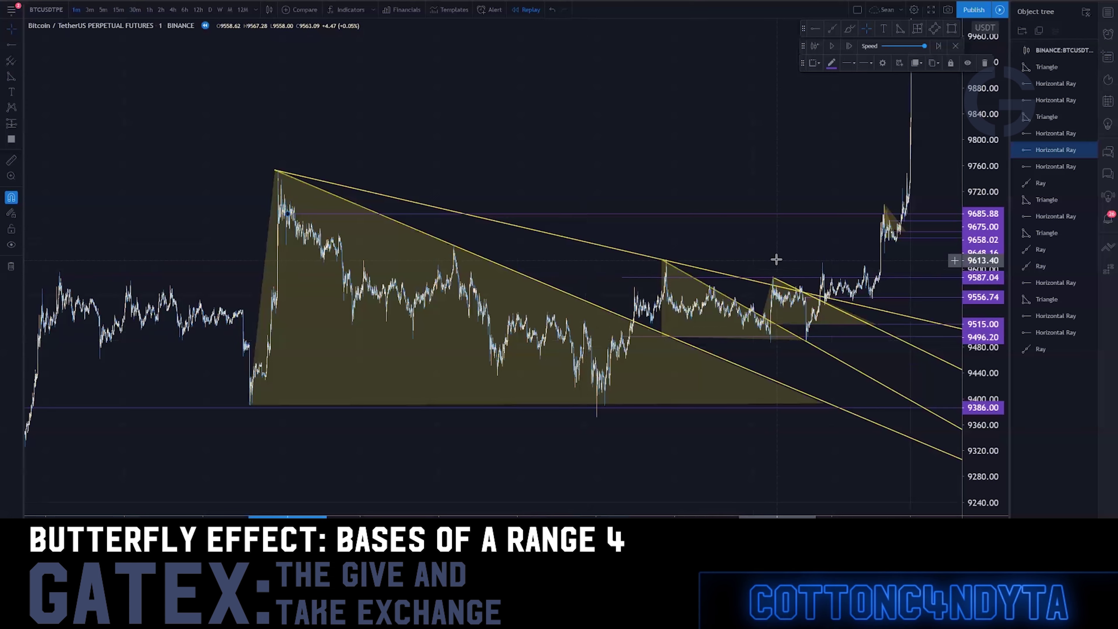
- Return to the 30-minute chart and remove all drawings from it
{"action": "left_click", "coordinate": [134, 10]}
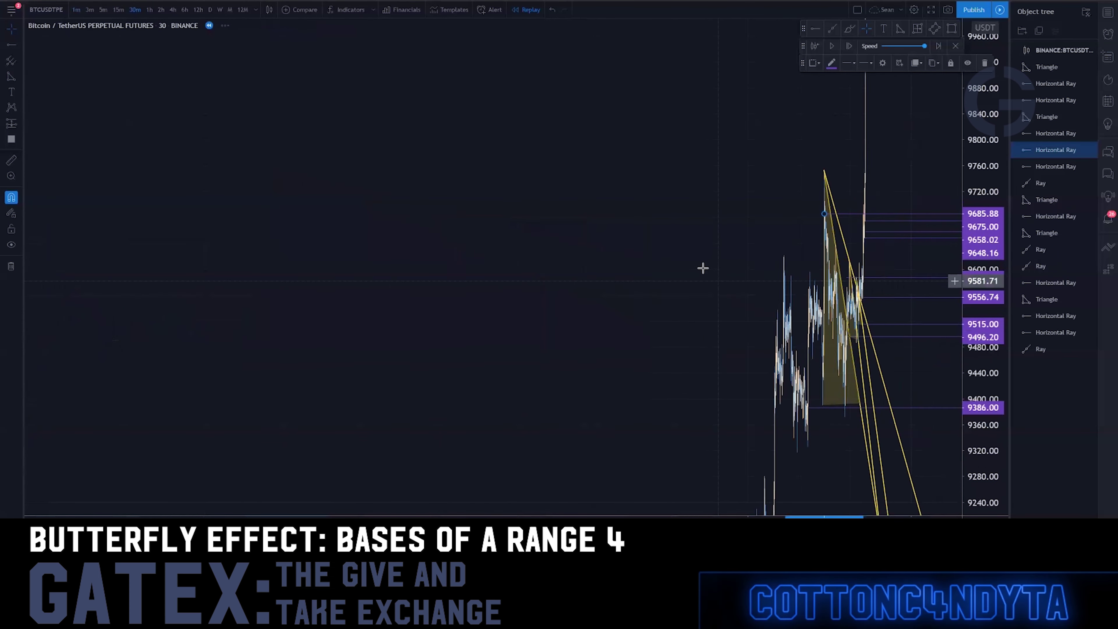
{"action": "left_click_drag", "start_coordinate": [701, 266], "coordinate": [552, 127]}
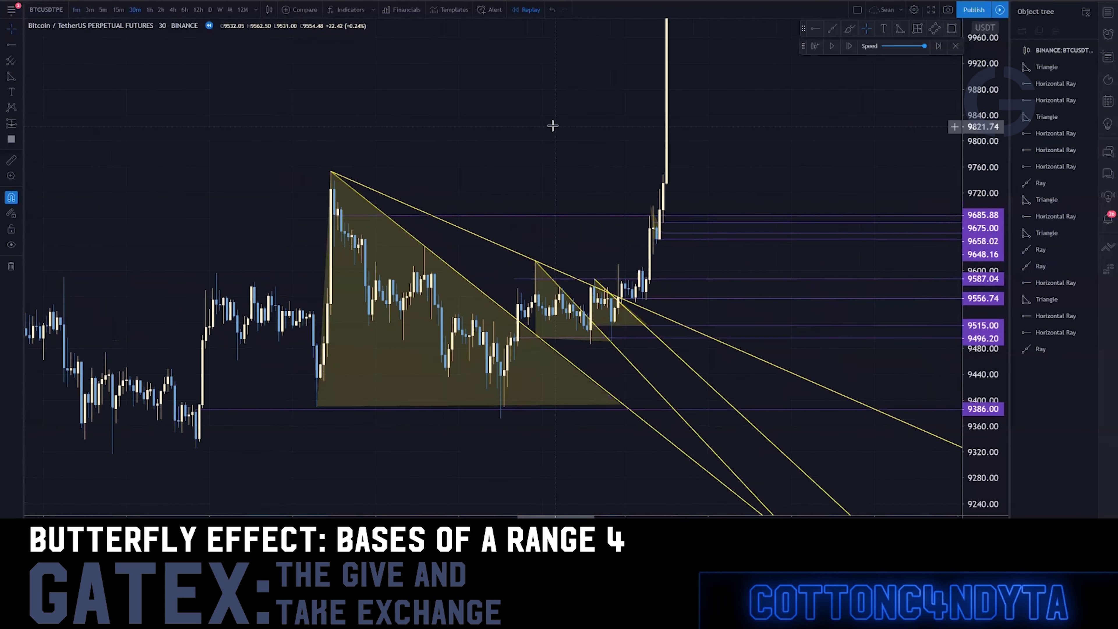
{"action": "right_click", "coordinate": [552, 127]}
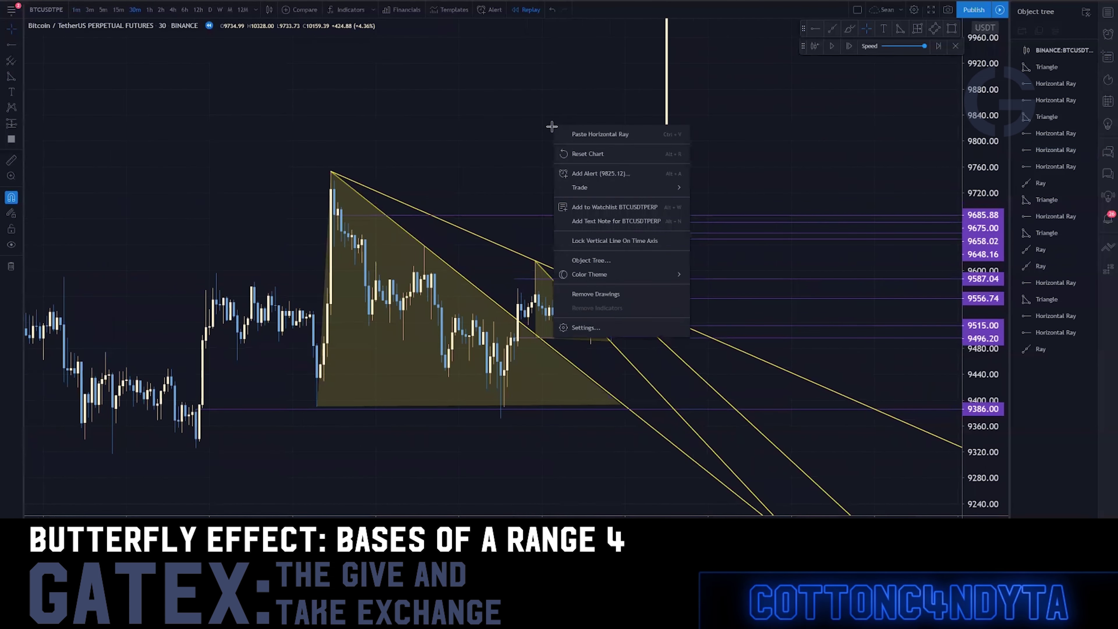
{"action": "left_click", "coordinate": [605, 295]}
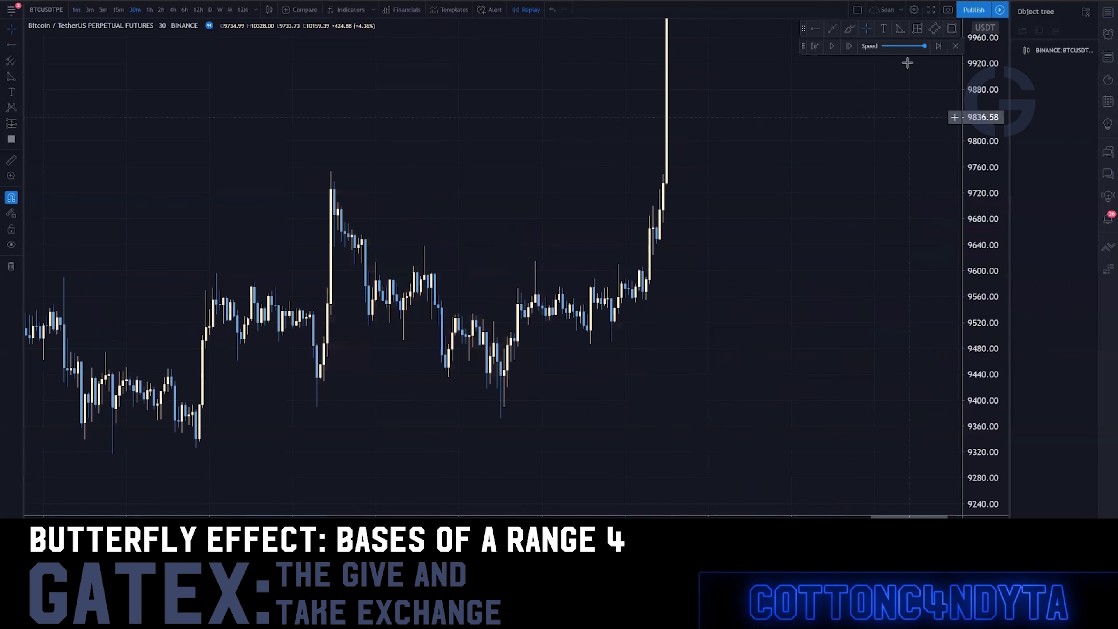
- Add a horizontal ray at 9685.88 on the candle below the range's high and invert the chart's price scale
{"action": "left_click", "coordinate": [337, 215]}
{"action": "key", "text": "alt+i"}
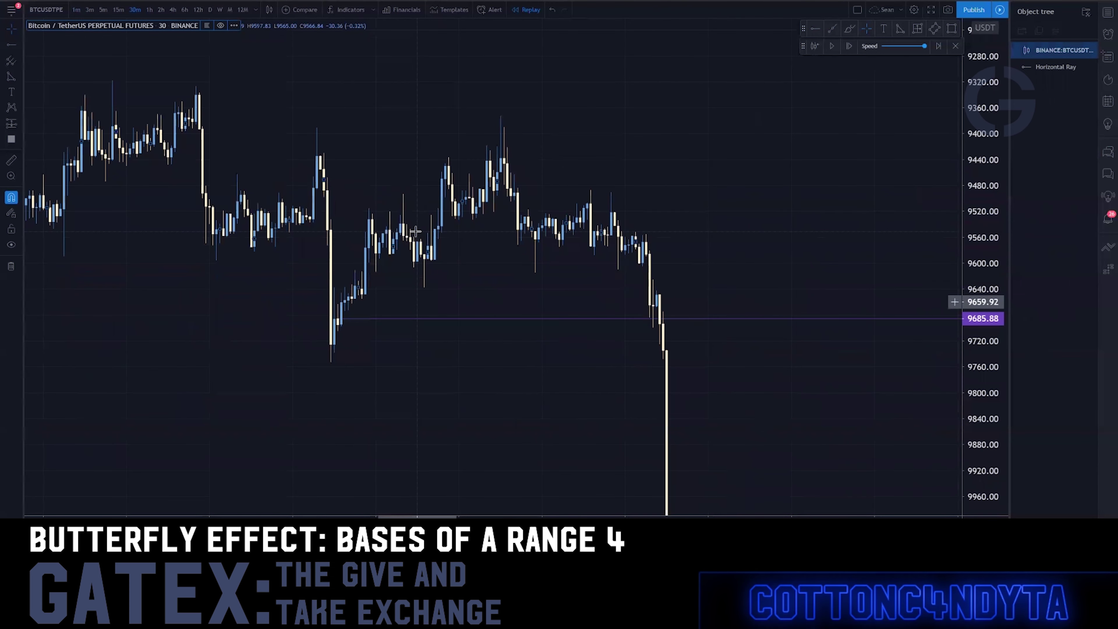
{"action": "scroll", "coordinate": [748, 209], "scroll_direction": "down", "scroll_amount": 2}
{"action": "left_click_drag", "start_coordinate": [753, 211], "coordinate": [694, 308]}
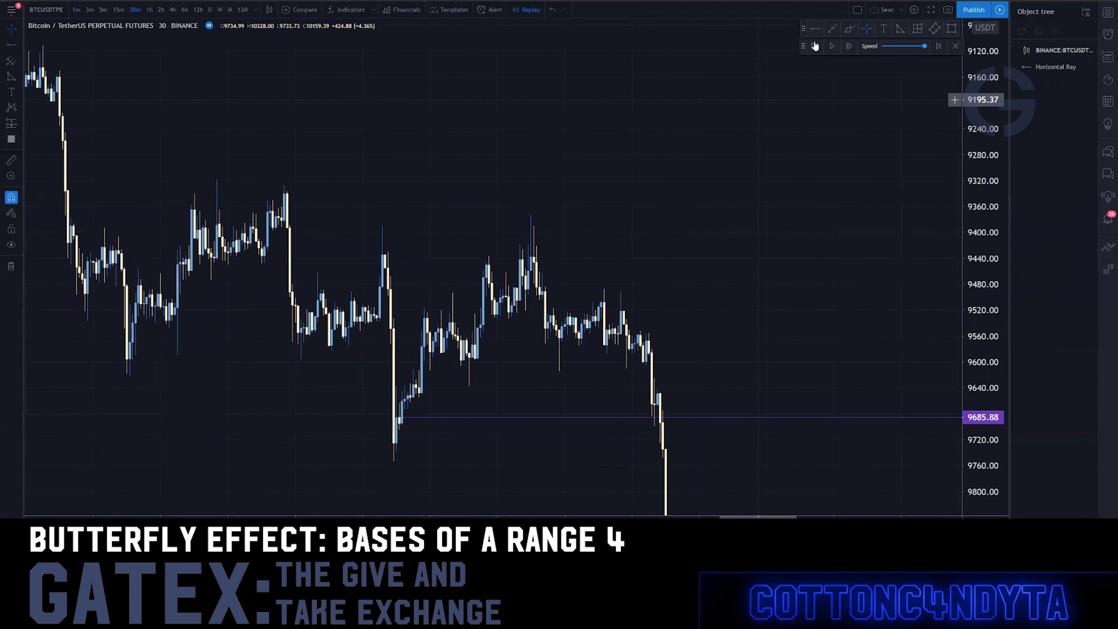
- Draw a yellow ray from the range's inverted peak at 9389.34 through the pullback near 9506.00
{"action": "left_click", "coordinate": [834, 31]}
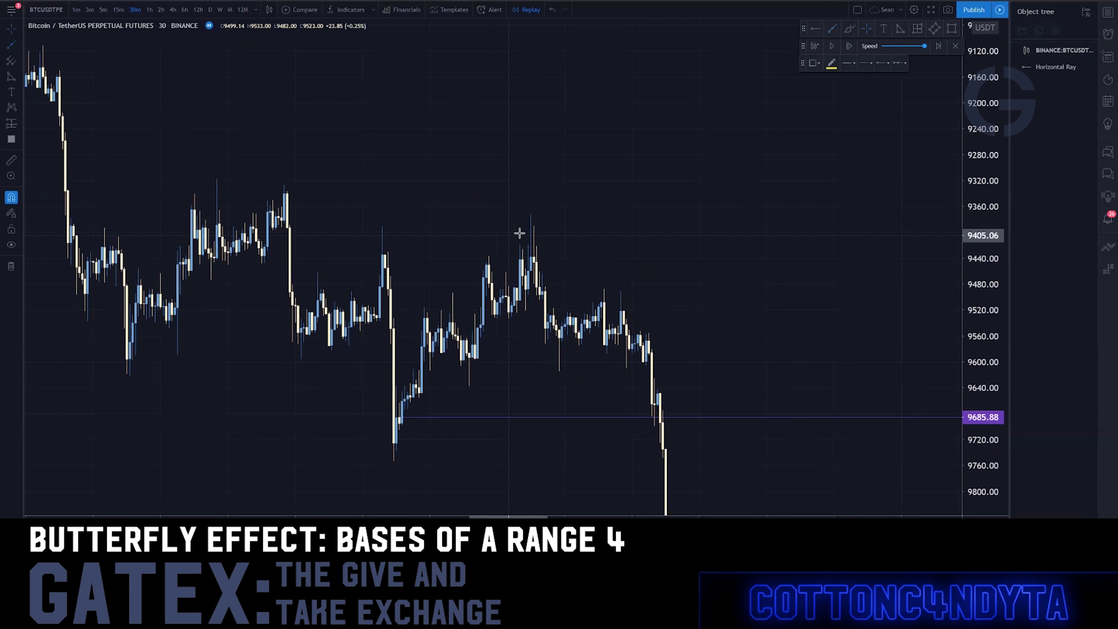
{"action": "left_click", "coordinate": [532, 216]}
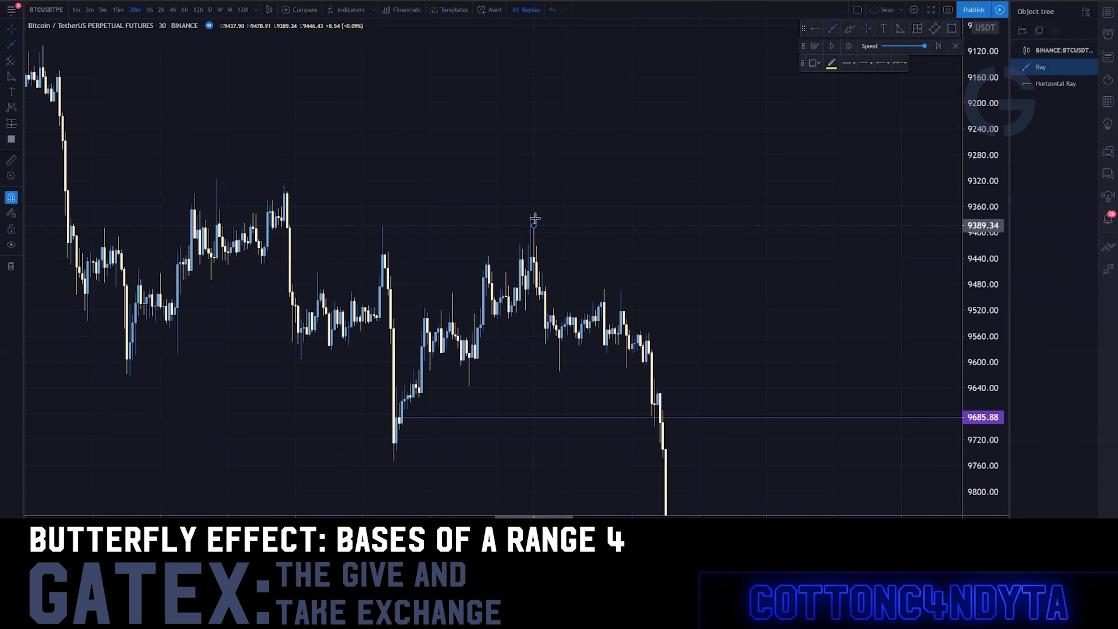
{"action": "left_click", "coordinate": [602, 302]}
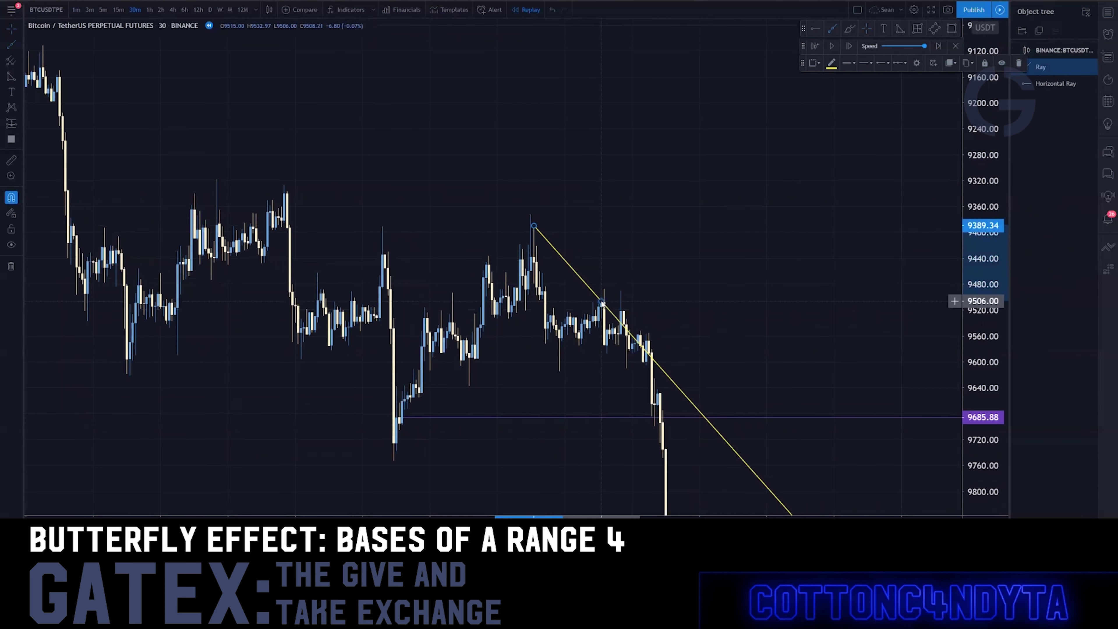
{"action": "left_click", "coordinate": [645, 254]}
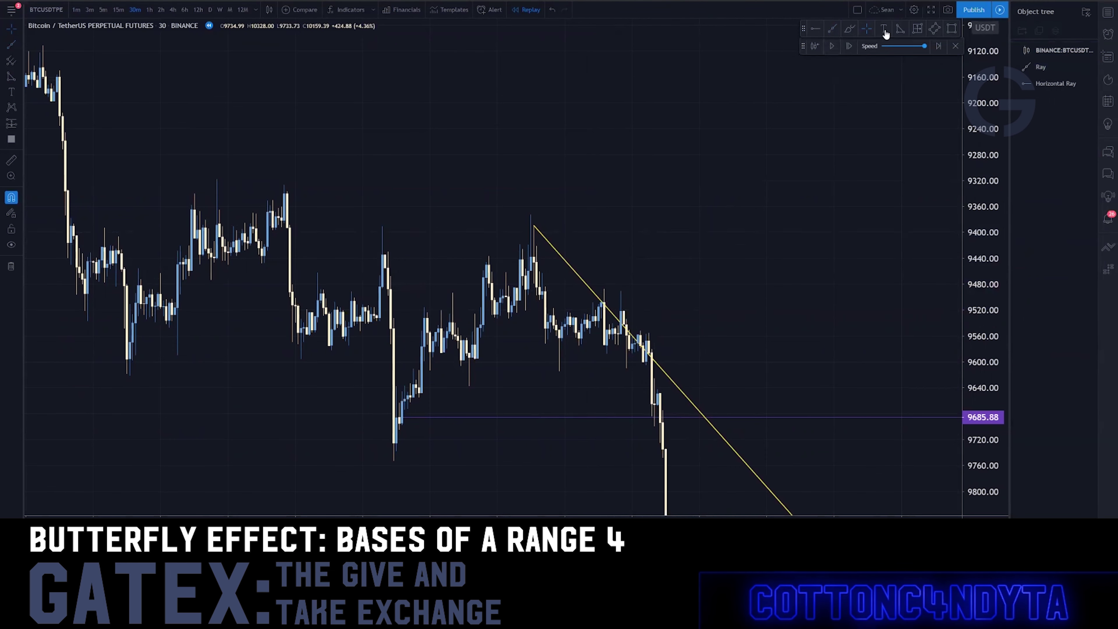
- Draw a triangle from the 9389.34 peak to the 9685.88 ray's origin and about 9682.17 where the yellow ray crosses it
{"action": "left_click", "coordinate": [899, 30]}
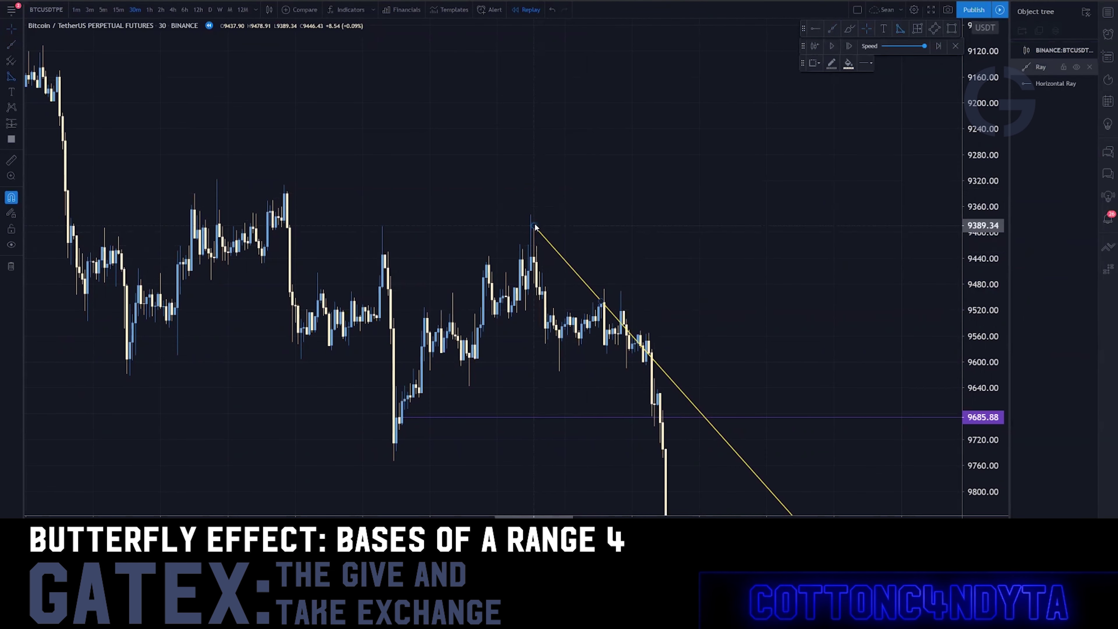
{"action": "left_click", "coordinate": [400, 417]}
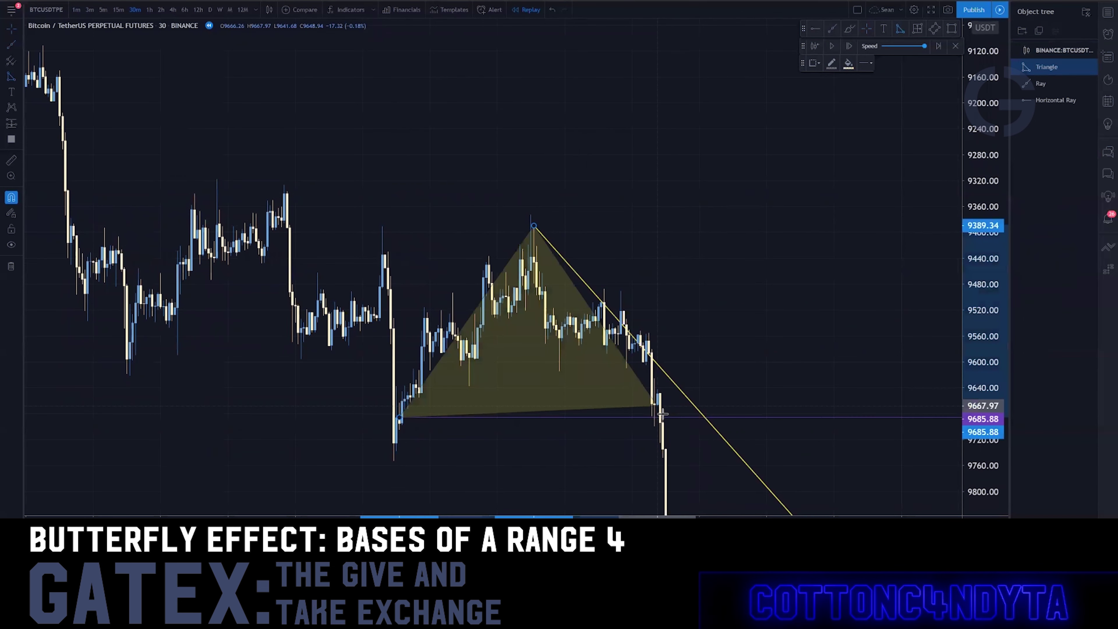
{"action": "left_click", "coordinate": [701, 414]}
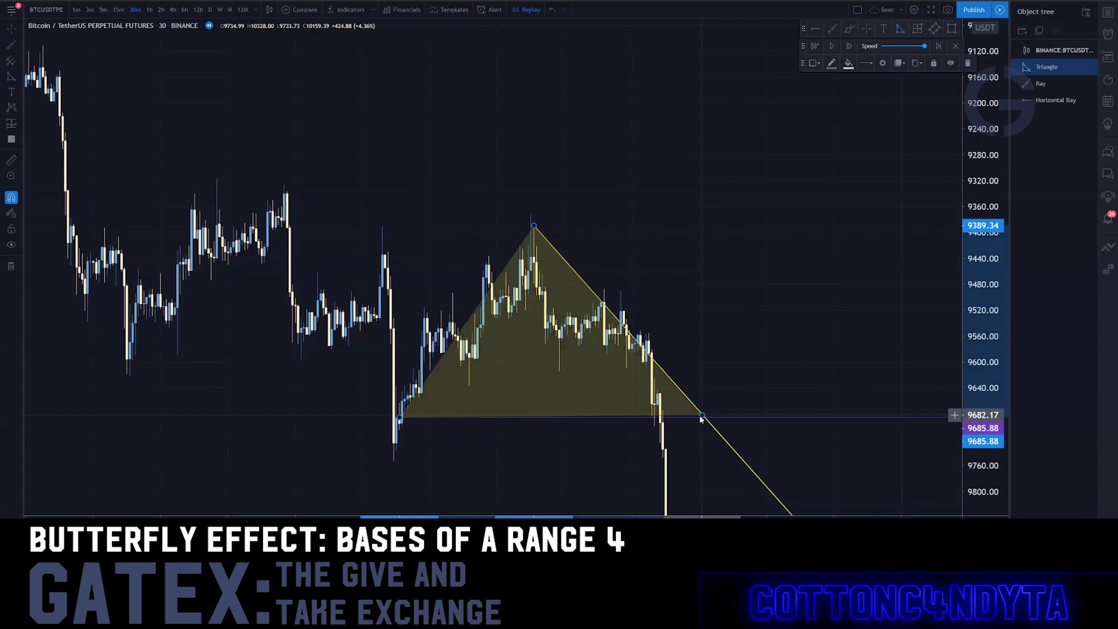
- Re-anchor the yellow ray on the wick extremes at 9371.76 and about 9486.89, and return the price scale to normal
{"action": "left_click_drag", "start_coordinate": [653, 460], "coordinate": [601, 404]}
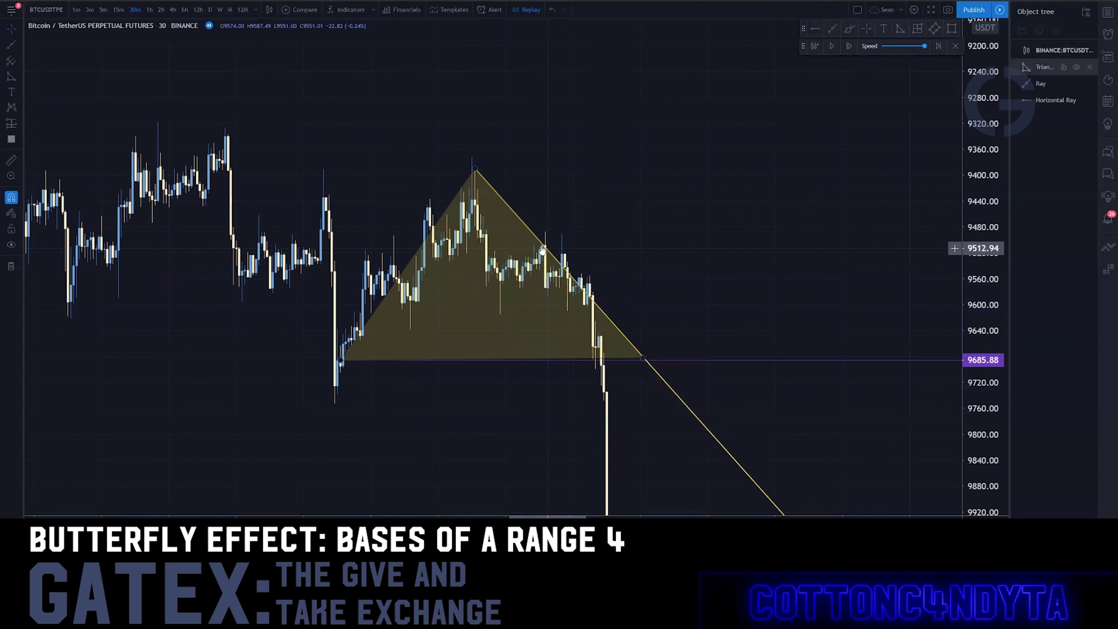
{"action": "left_click_drag", "start_coordinate": [545, 245], "coordinate": [545, 234]}
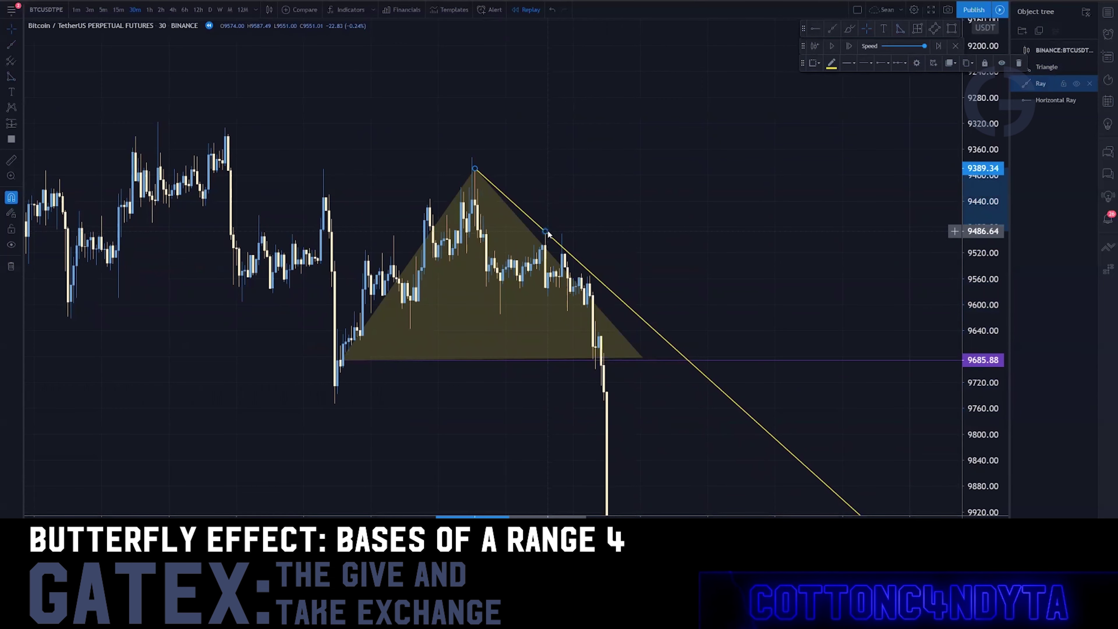
{"action": "key", "text": "alt+i"}
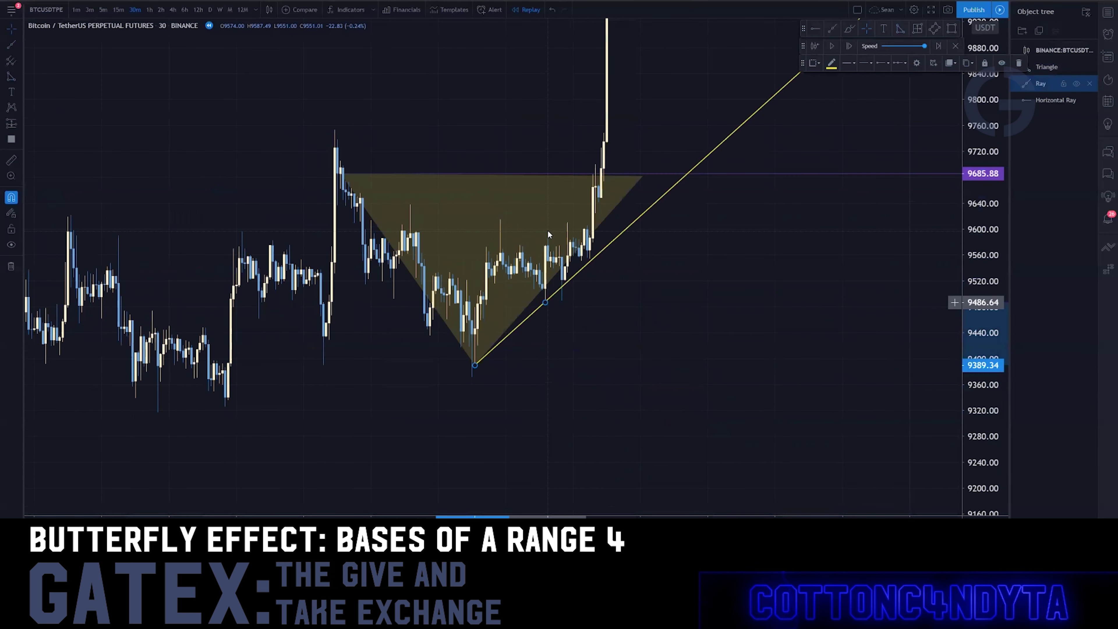
{"action": "left_click_drag", "start_coordinate": [473, 368], "coordinate": [472, 377]}
{"action": "left_click", "coordinate": [475, 364]}
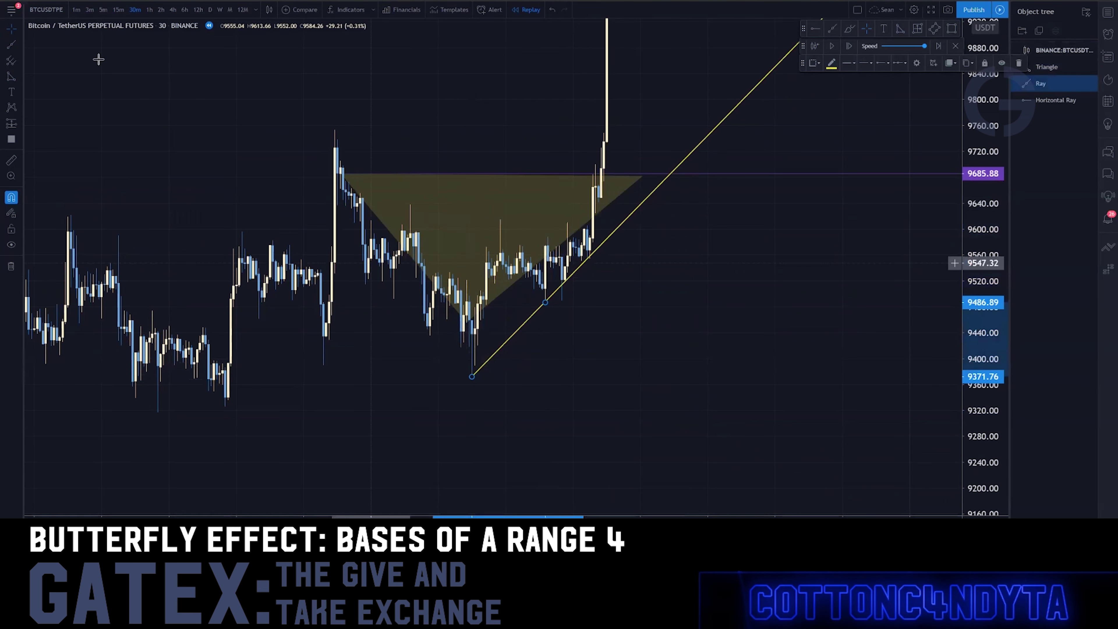
- Switch to the 1-hour chart and move the yellow ray's second anchor to 9490.30 on the later pullback wick
{"action": "left_click", "coordinate": [172, 10]}
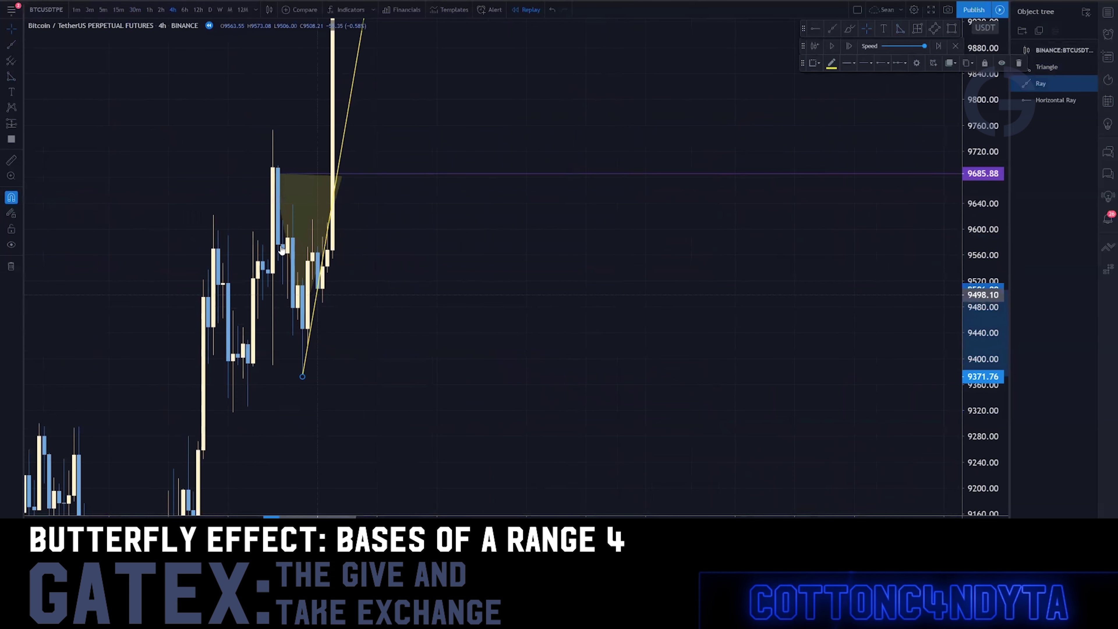
{"action": "left_click", "coordinate": [150, 13]}
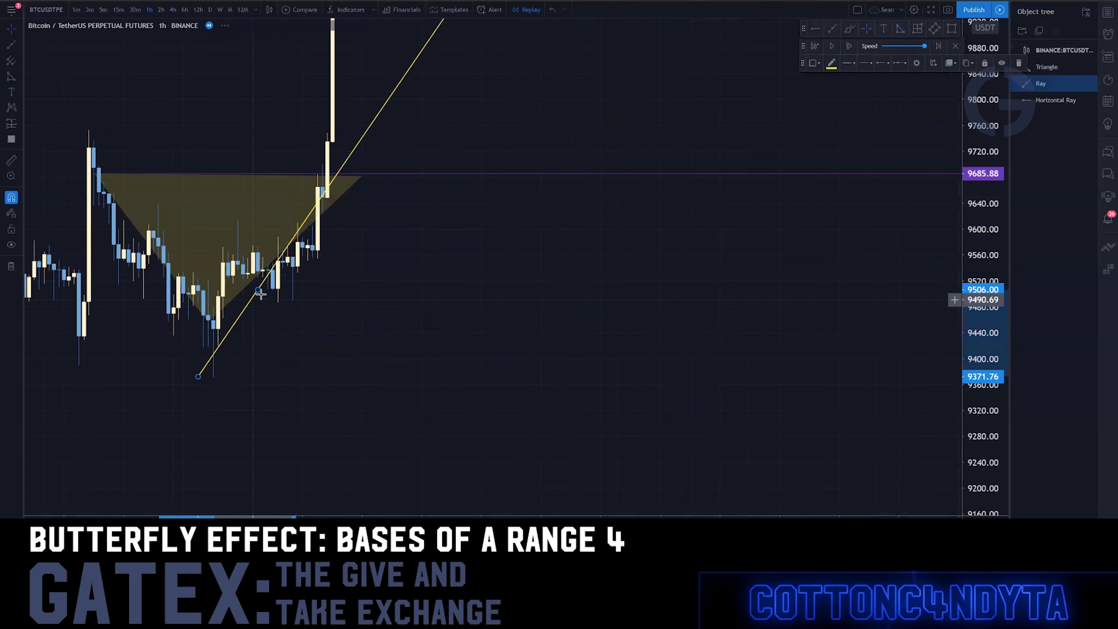
{"action": "left_click_drag", "start_coordinate": [258, 291], "coordinate": [290, 302]}
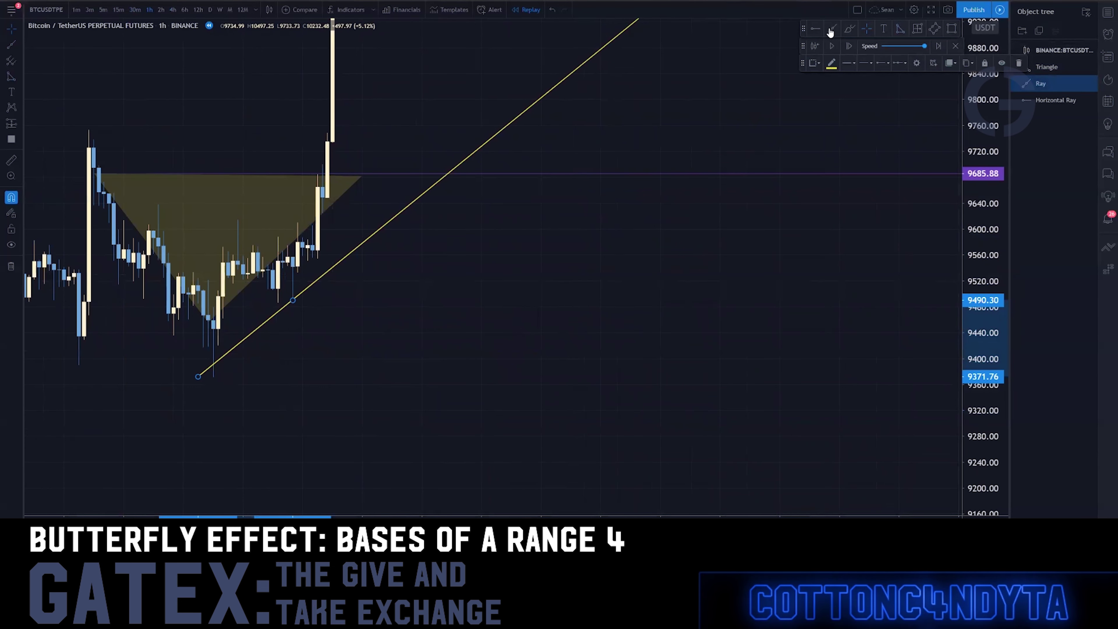
- Draw a steeper yellow ray from 9490.30 through the next pullback low at 9556.00
{"action": "left_click", "coordinate": [293, 301]}
{"action": "left_click", "coordinate": [313, 258]}
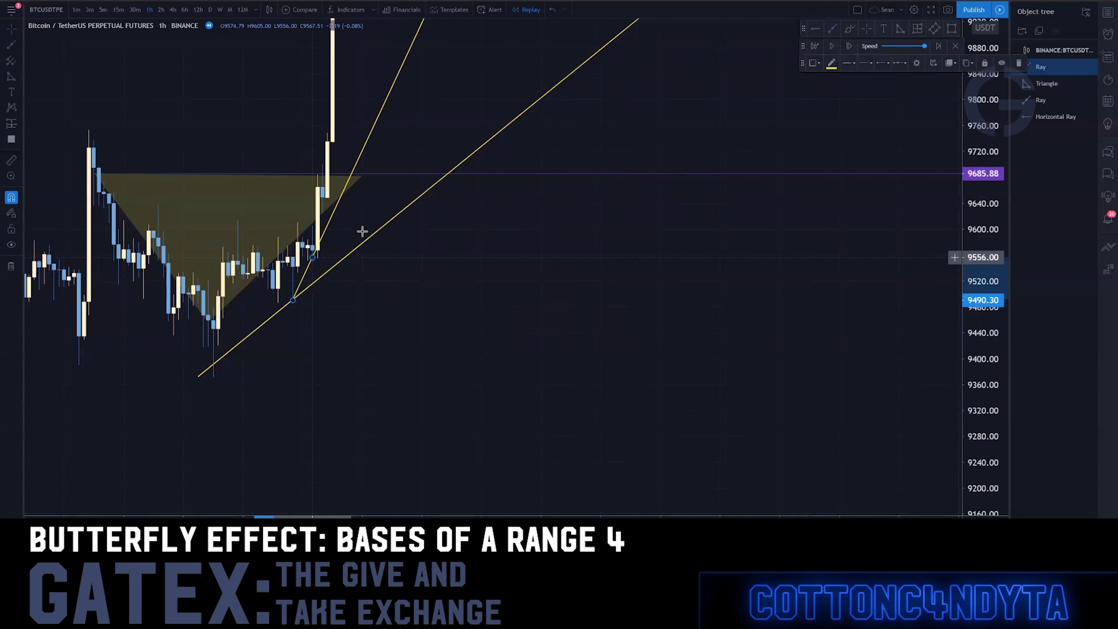
{"action": "left_click_drag", "start_coordinate": [369, 220], "coordinate": [341, 289]}
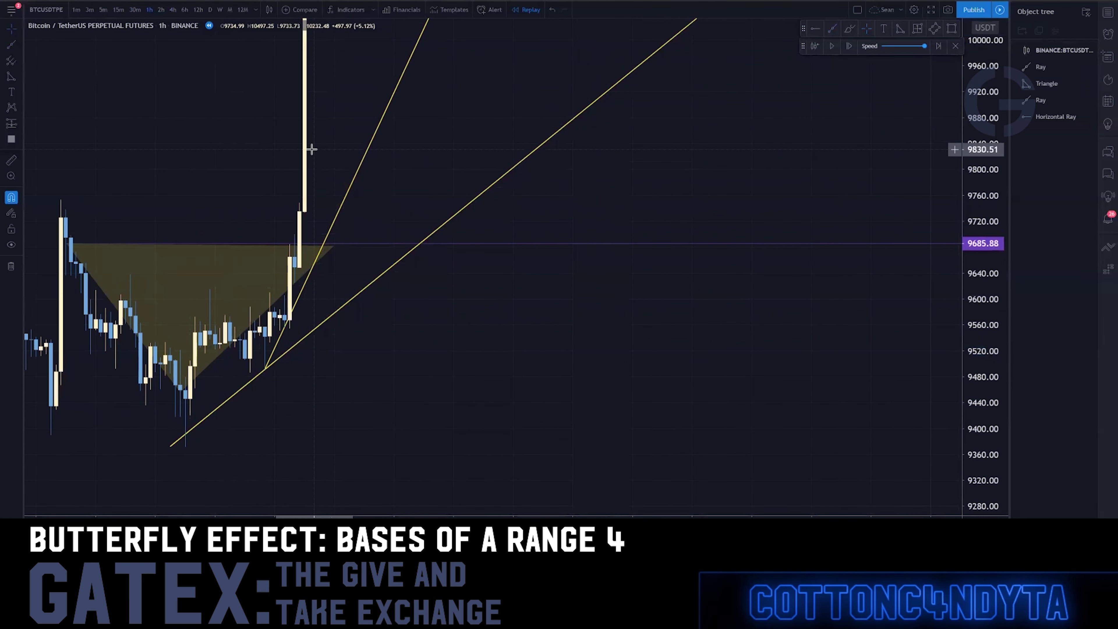
- Invert the price scale and add a horizontal ray at 9574.79 on the candle just before the breakout
{"action": "key", "text": "alt+i"}
{"action": "left_click_drag", "start_coordinate": [312, 150], "coordinate": [377, 209]}
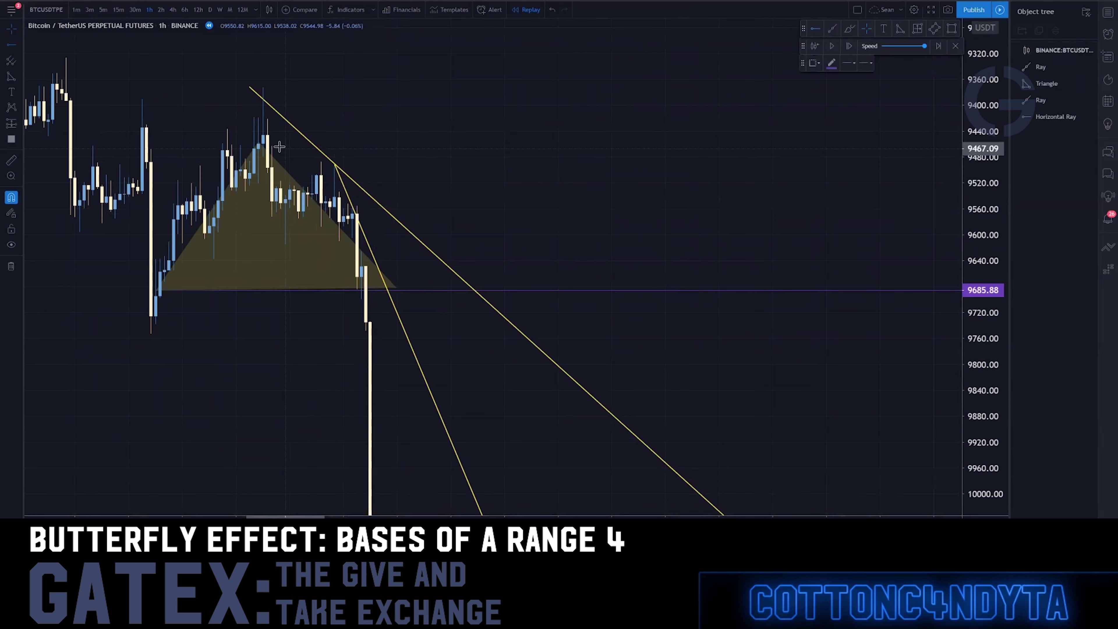
{"action": "key", "text": "alt+h"}
{"action": "left_click_drag", "start_coordinate": [266, 147], "coordinate": [369, 230]}
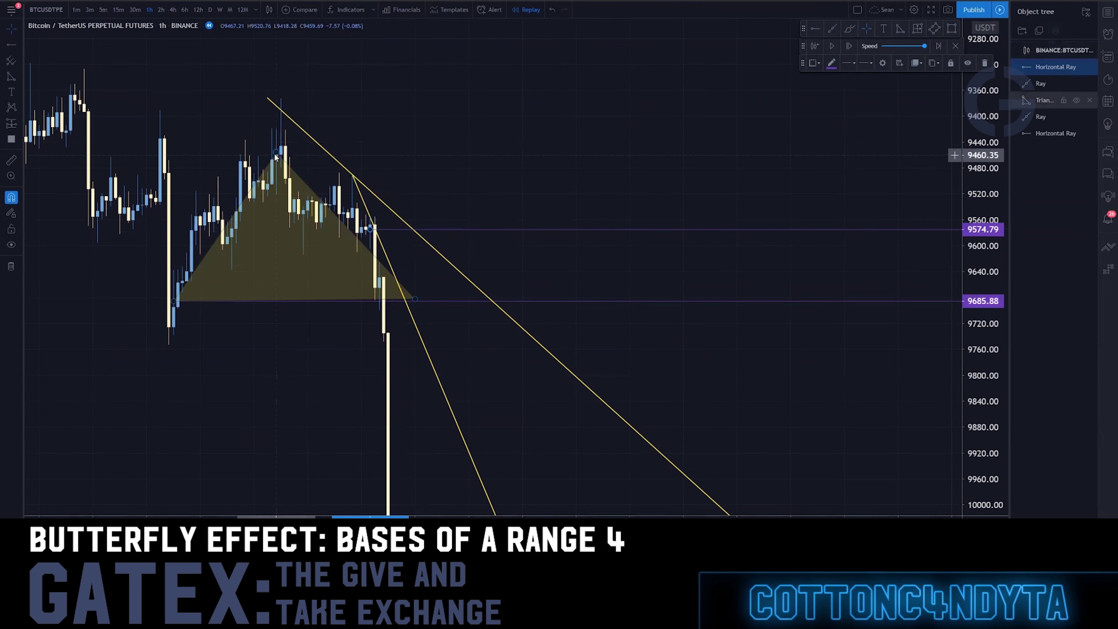
- Reshape the triangle, moving its apex to the 9371.76 wick extreme and its outer base corner to about 9682.85
{"action": "left_click_drag", "start_coordinate": [276, 150], "coordinate": [280, 99]}
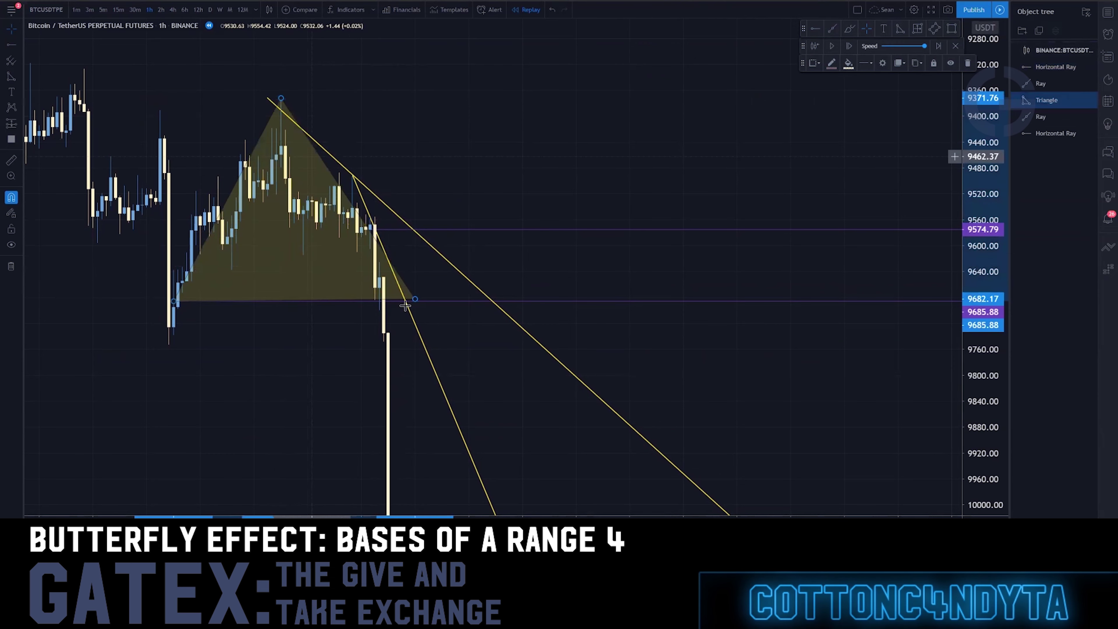
{"action": "left_click", "coordinate": [417, 299]}
{"action": "left_click_drag", "start_coordinate": [417, 300], "coordinate": [472, 280]}
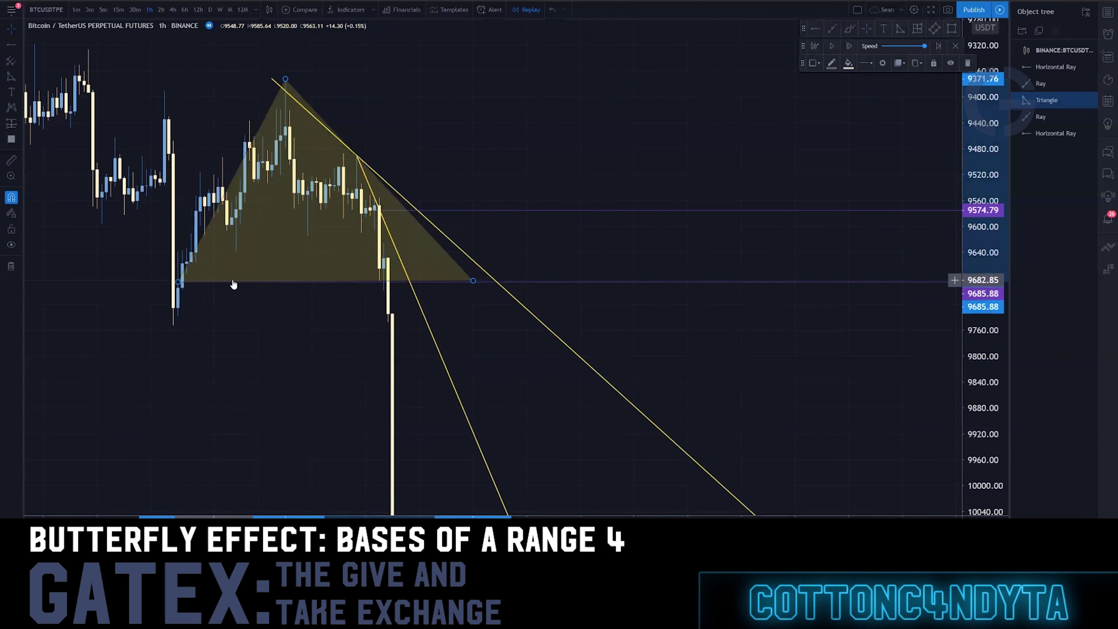